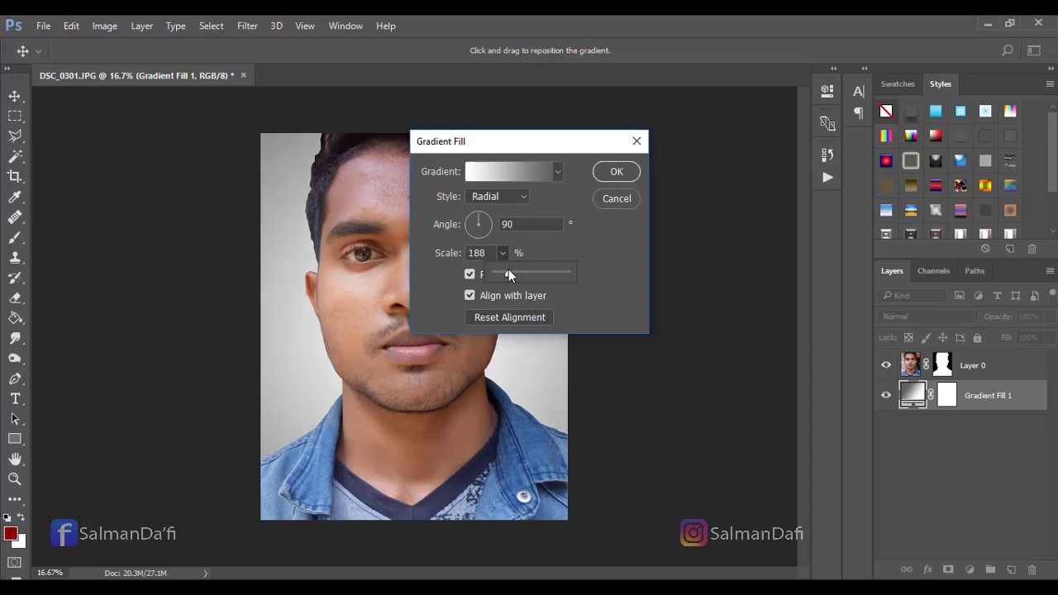
# - Edit the gradient fill's colours and set its light stop to the grey e6e4e4
pyautogui.click(536, 171)
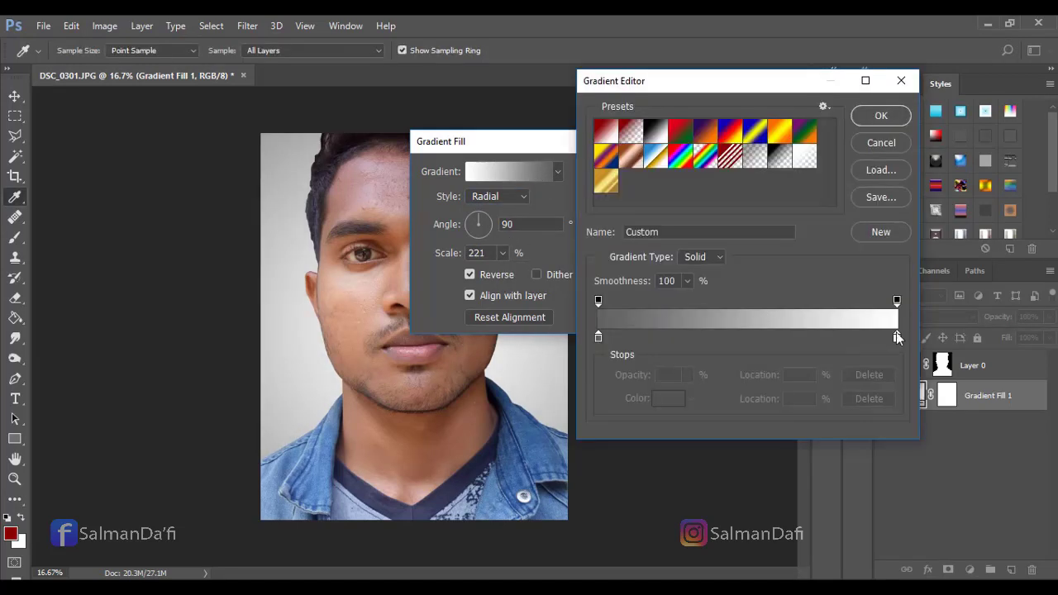
pyautogui.click(896, 335)
pyautogui.click(666, 398)
pyautogui.moveTo(622, 354); pyautogui.dragTo(622, 345)
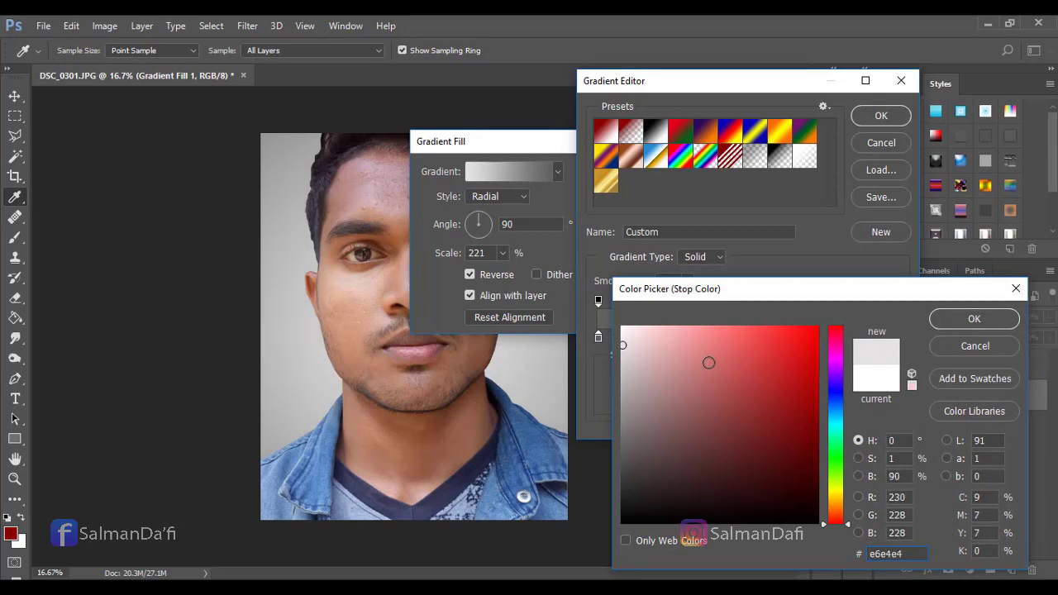
pyautogui.click(941, 323)
# - Set the gradient's dark stop to 4f4f4f and apply the background gradient fill
pyautogui.click(665, 398)
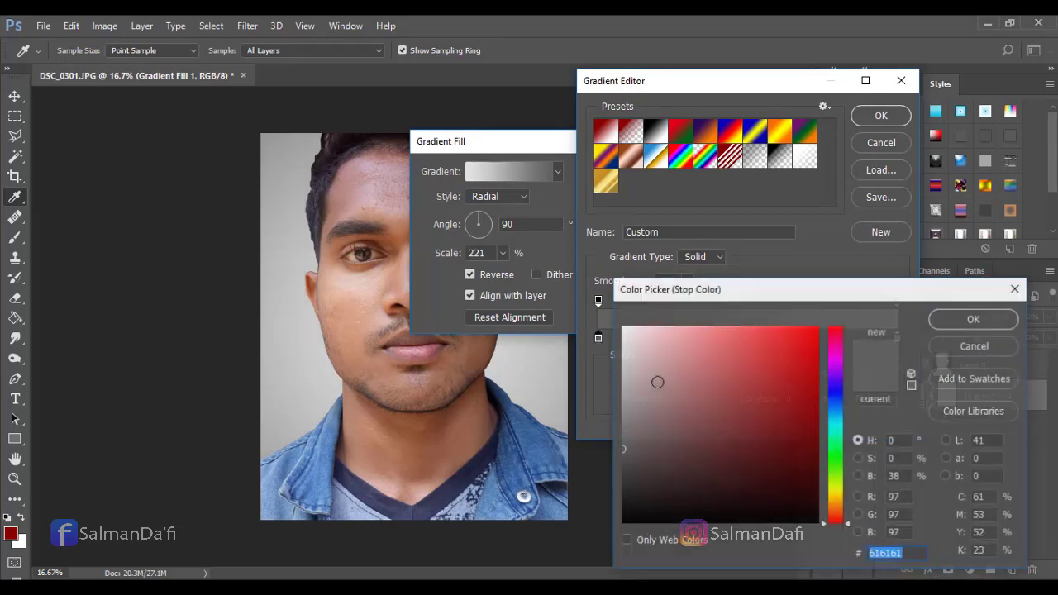
pyautogui.moveTo(621, 428); pyautogui.dragTo(621, 462)
pyautogui.click(955, 348)
pyautogui.doubleClick(599, 338)
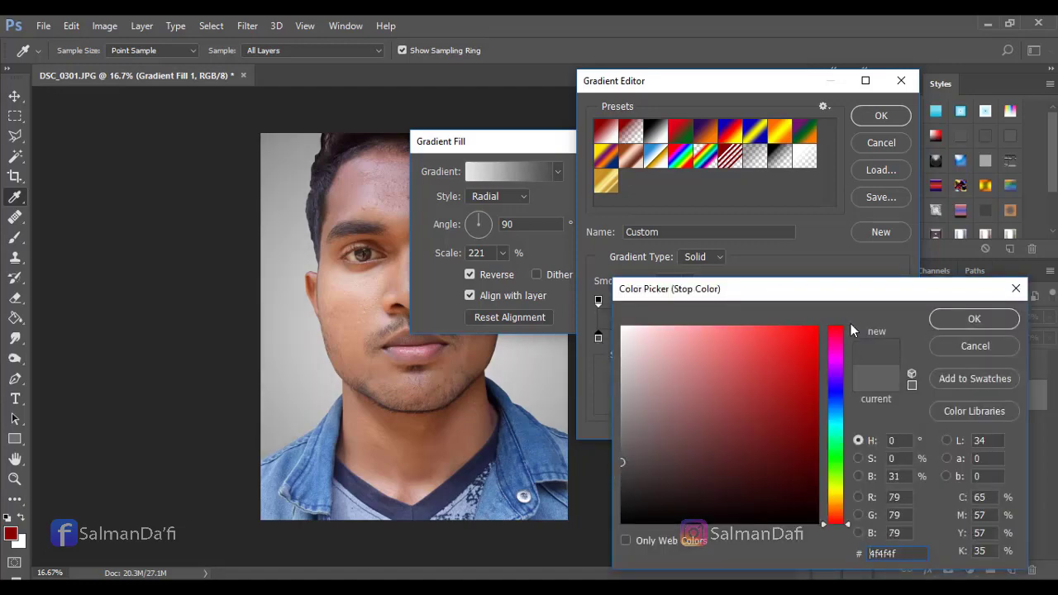
pyautogui.click(973, 318)
pyautogui.click(881, 115)
pyautogui.moveTo(529, 141); pyautogui.dragTo(723, 135)
pyautogui.click(810, 166)
# - Crop the portrait on all four sides so it frames the face from the forehead to the jacket collar
pyautogui.press('p')
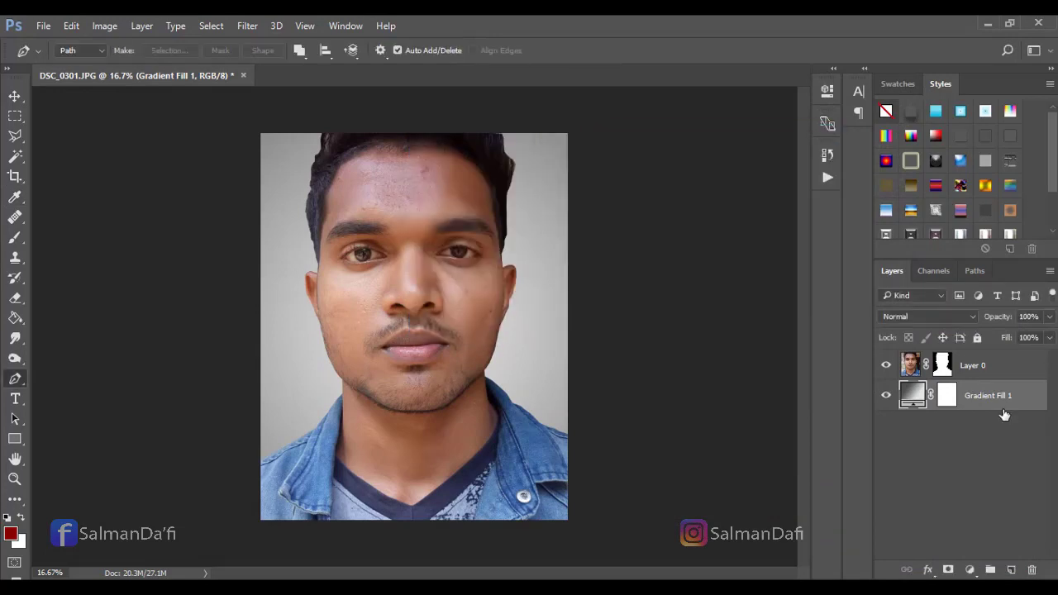
pyautogui.press('c')
pyautogui.moveTo(409, 133); pyautogui.dragTo(413, 160)
pyautogui.moveTo(414, 489); pyautogui.dragTo(413, 465)
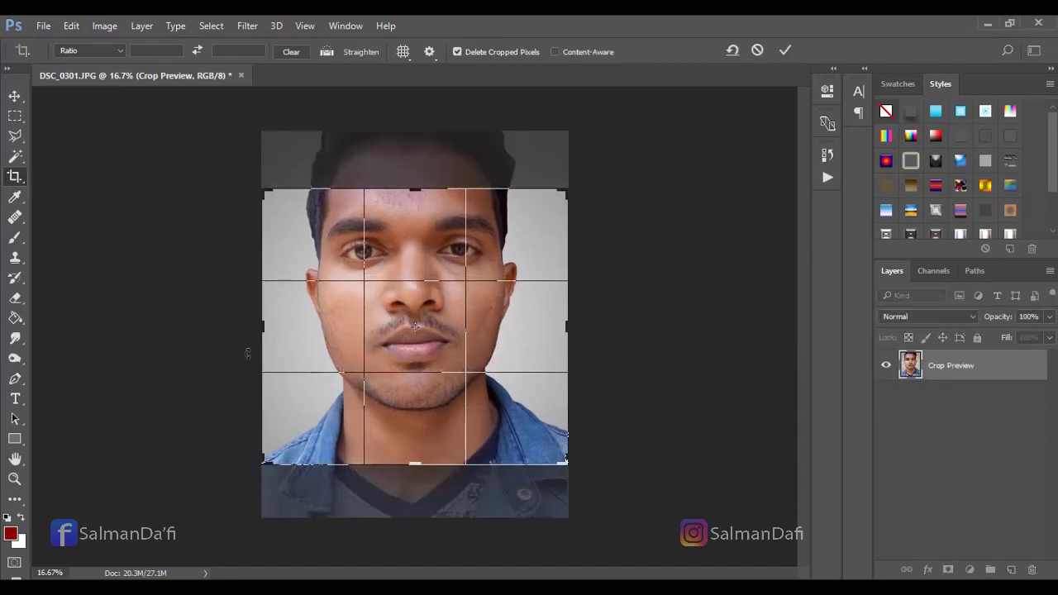
pyautogui.moveTo(262, 326); pyautogui.dragTo(282, 325)
pyautogui.moveTo(547, 327)
pyautogui.mouseDown()
pyautogui.moveTo(538, 326)
pyautogui.moveTo(546, 324)
pyautogui.mouseUp()
pyautogui.moveTo(416, 190); pyautogui.dragTo(416, 191)
pyautogui.moveTo(288, 324); pyautogui.dragTo(299, 323)
pyautogui.moveTo(539, 325); pyautogui.dragTo(535, 323)
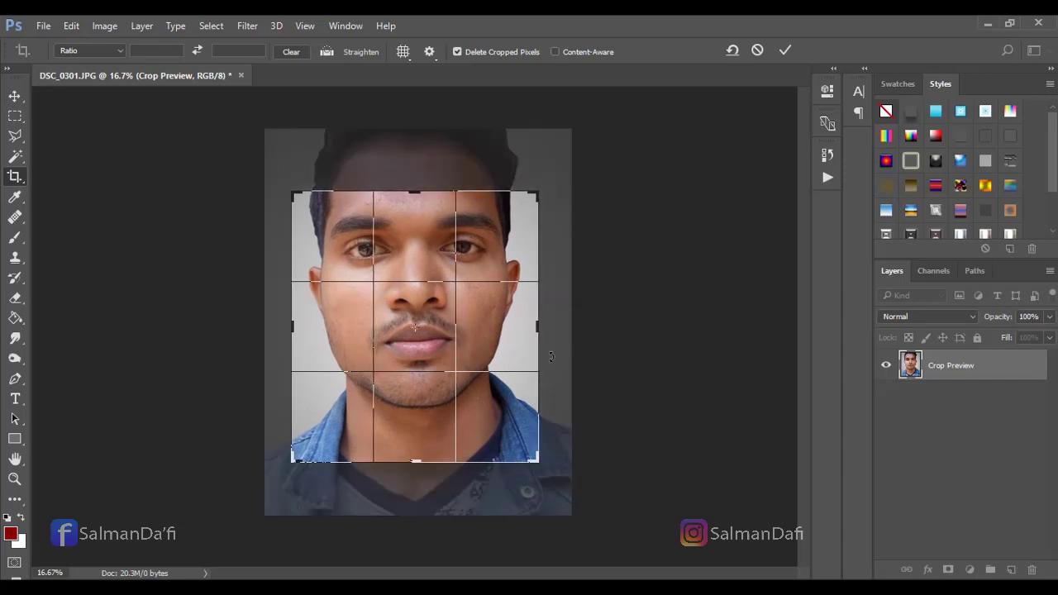
pyautogui.press('Return')
# - Start Select and Mask on Layer 0's mask and set edge detection to a 1 px radius with Smart Radius
pyautogui.hotkey('ctrl', '+')
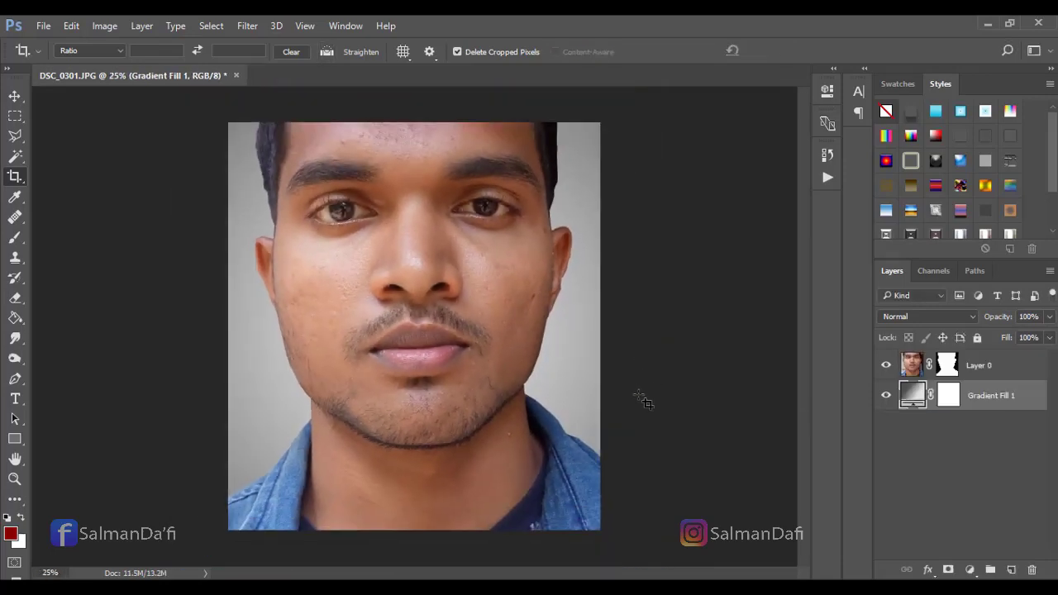
pyautogui.rightClick(947, 365)
pyautogui.click(967, 489)
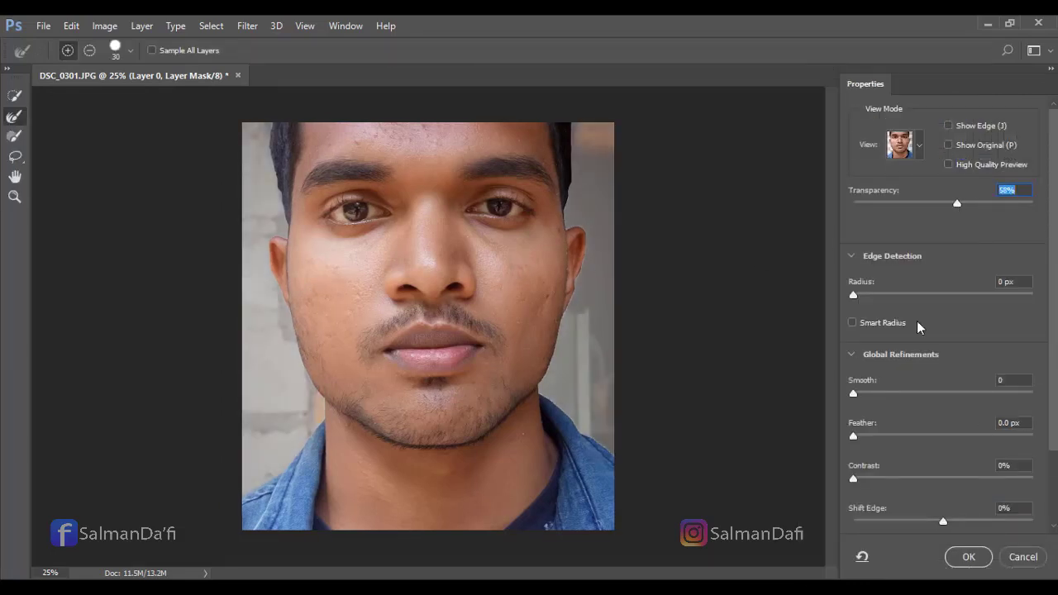
pyautogui.moveTo(855, 297); pyautogui.dragTo(857, 299)
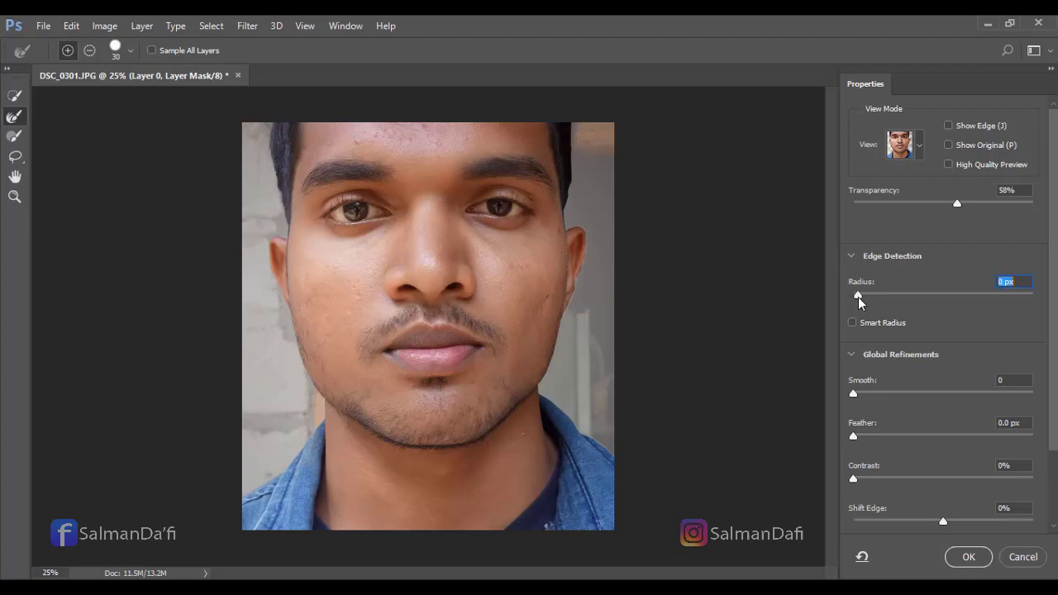
# - Brush along the hair edge above the ear on the portrait's left side with the Refine Edge Brush
pyautogui.hotkey('ctrl', '+')
pyautogui.hotkey('ctrl', '+')
pyautogui.hotkey('ctrl', '+')
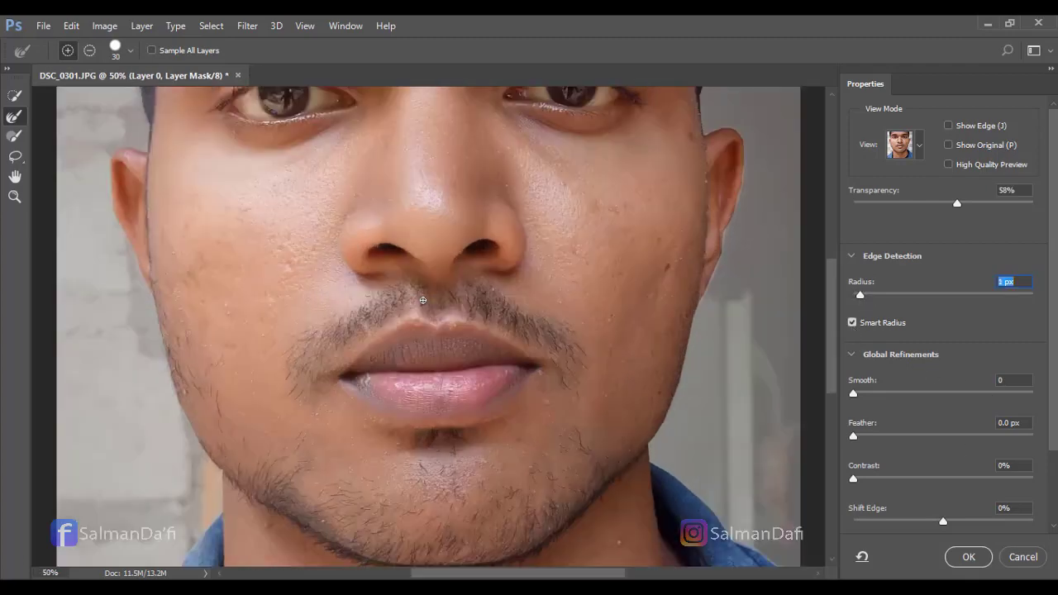
pyautogui.press('space')
pyautogui.moveTo(281, 283); pyautogui.dragTo(595, 276)
pyautogui.moveTo(453, 413); pyautogui.dragTo(462, 265)
pyautogui.hotkey('ctrl', '+')
pyautogui.moveTo(488, 350)
pyautogui.mouseDown()
pyautogui.moveTo(438, 264)
pyautogui.moveTo(389, 116)
pyautogui.moveTo(446, 218)
pyautogui.moveTo(494, 338)
pyautogui.moveTo(446, 253)
pyautogui.moveTo(436, 211)
pyautogui.moveTo(507, 333)
pyautogui.moveTo(555, 508)
pyautogui.mouseUp()
pyautogui.press('space')
pyautogui.press('space')
pyautogui.moveTo(413, 207)
pyautogui.mouseDown()
pyautogui.moveTo(467, 361)
pyautogui.moveTo(410, 451)
pyautogui.mouseUp()
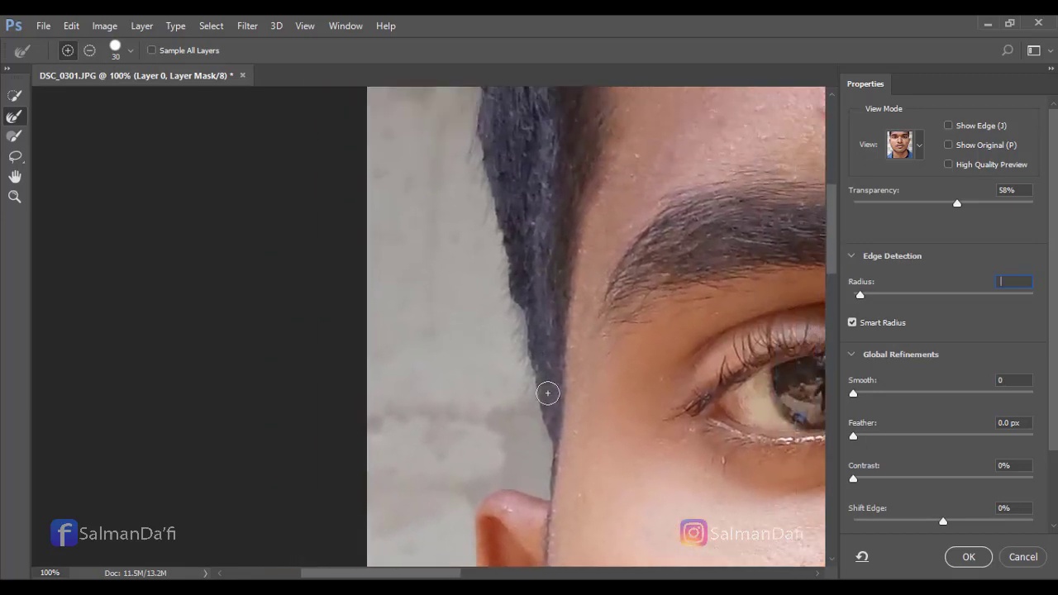
pyautogui.moveTo(547, 461); pyautogui.dragTo(507, 271)
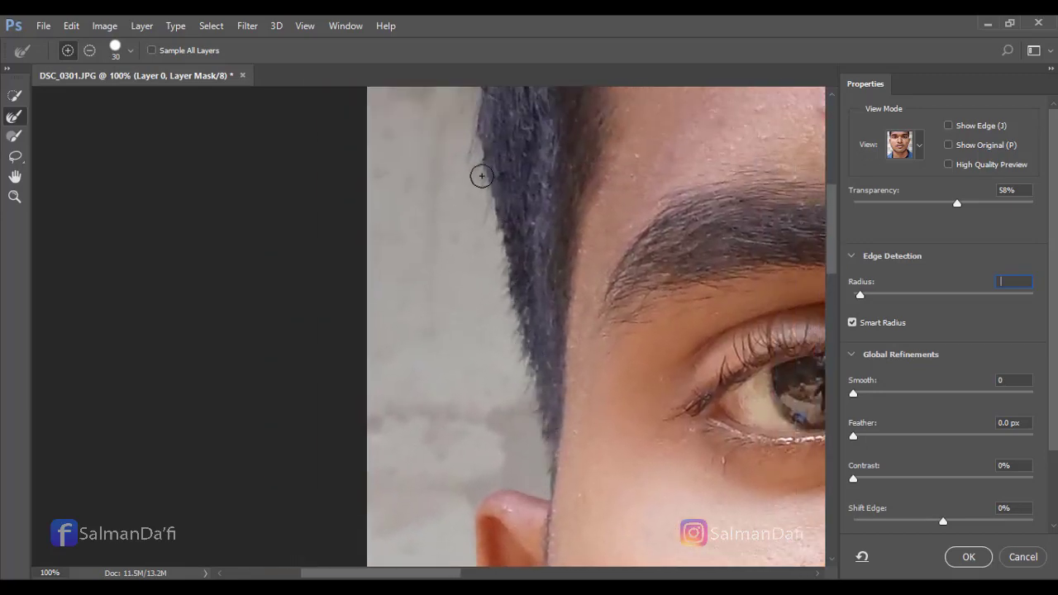
pyautogui.moveTo(481, 175); pyautogui.dragTo(475, 150)
# - Refine the hair edge on the portrait's right side, from the image's upper border down to above the ear
pyautogui.moveTo(542, 155)
pyautogui.mouseDown()
pyautogui.moveTo(522, 344)
pyautogui.moveTo(449, 283)
pyautogui.moveTo(452, 304)
pyautogui.mouseUp()
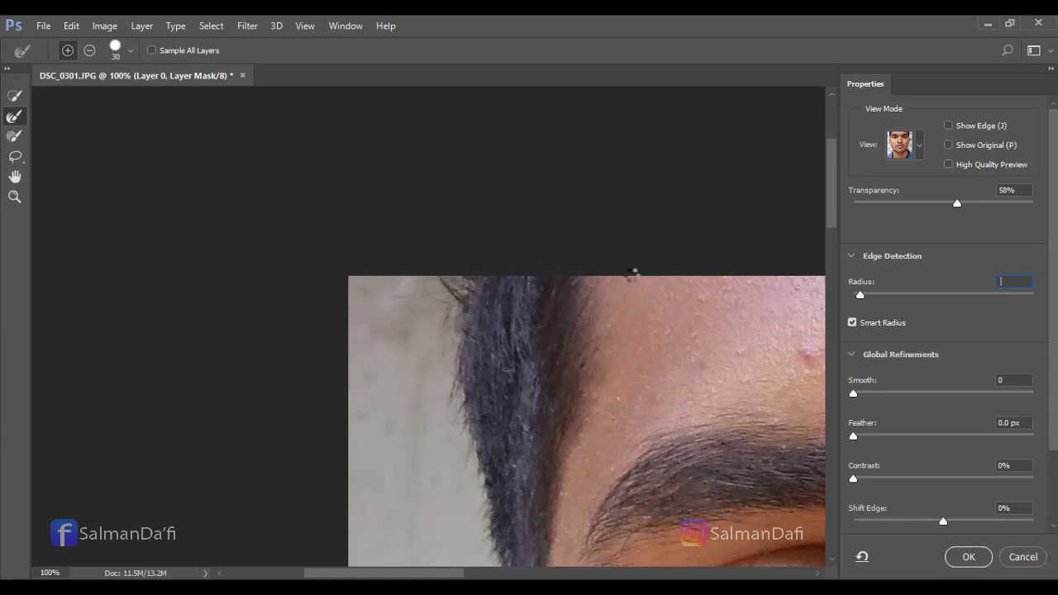
pyautogui.moveTo(548, 252)
pyautogui.mouseDown()
pyautogui.moveTo(557, 219)
pyautogui.moveTo(300, 209)
pyautogui.mouseUp()
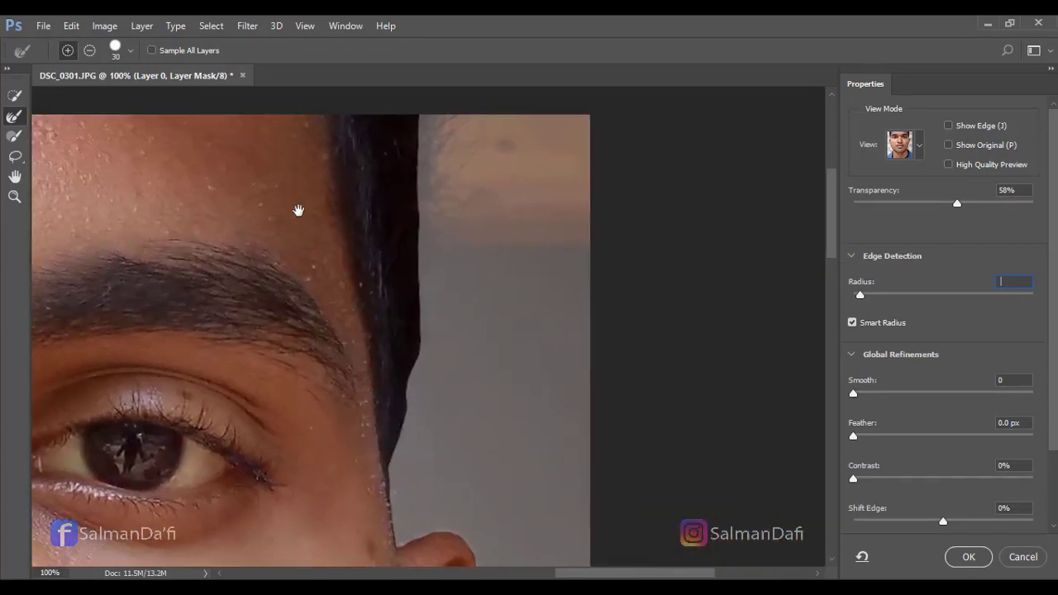
pyautogui.moveTo(425, 123)
pyautogui.mouseDown()
pyautogui.moveTo(421, 155)
pyautogui.moveTo(437, 128)
pyautogui.moveTo(423, 208)
pyautogui.moveTo(441, 194)
pyautogui.moveTo(398, 465)
pyautogui.mouseUp()
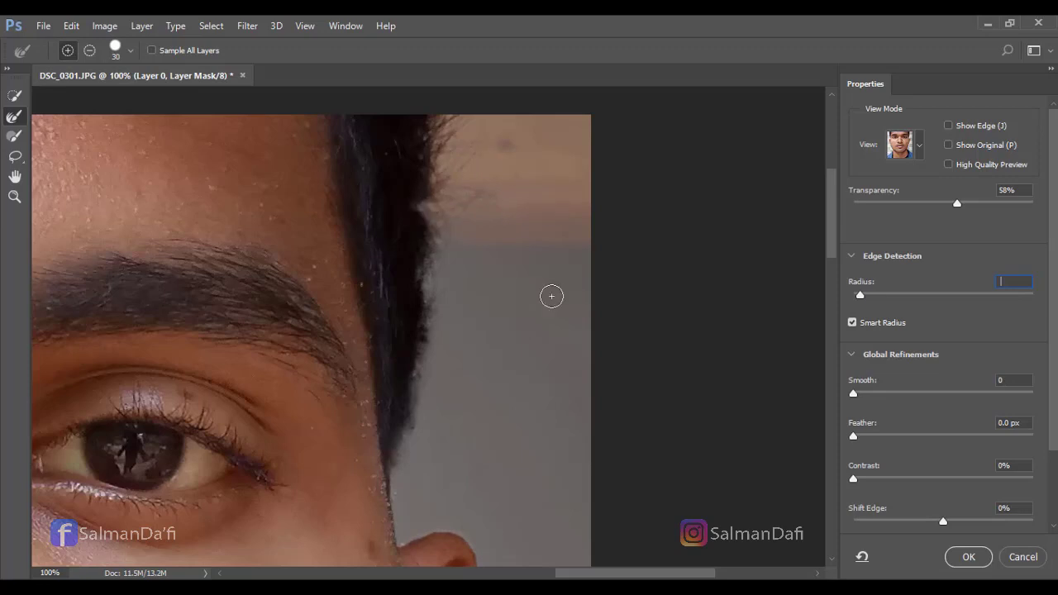
# - Brush the Refine Edge Brush down the jawline on the portrait's right side
pyautogui.scroll(-10, 502, 434)
pyautogui.hscroll(-3, 502, 434)
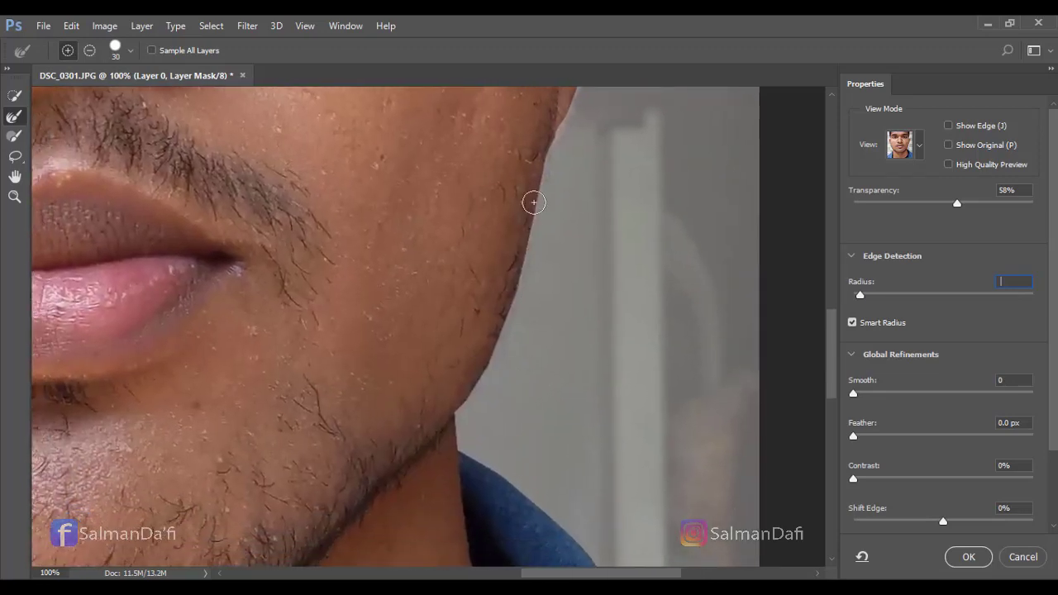
pyautogui.moveTo(528, 267)
pyautogui.mouseDown()
pyautogui.moveTo(496, 350)
pyautogui.moveTo(492, 400)
pyautogui.mouseUp()
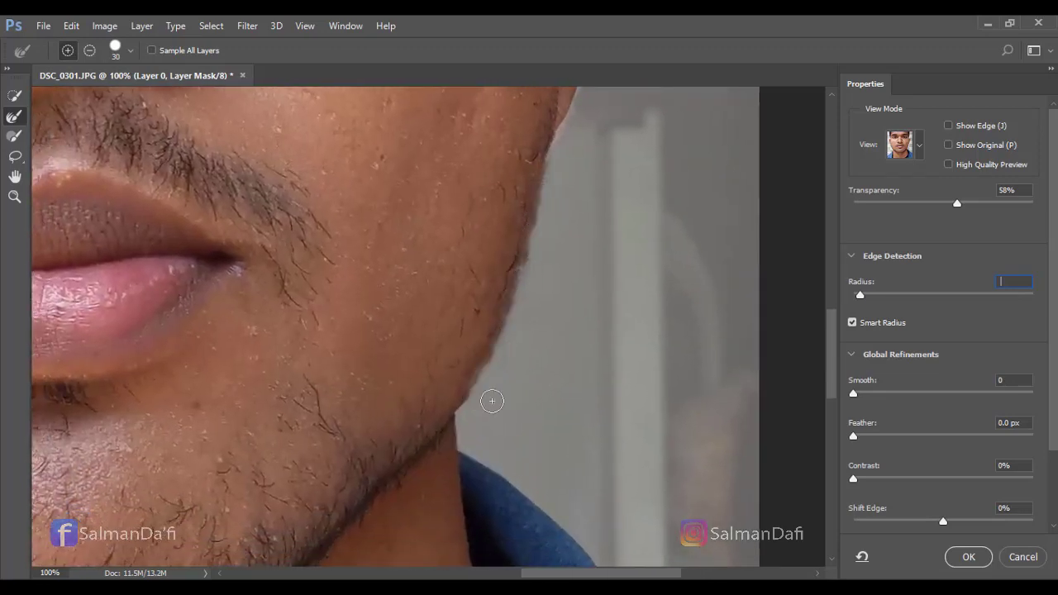
# - Enter a 1 px edge detection radius and apply the refined edges to the layer mask
pyautogui.write('1')
pyautogui.press('Return')
pyautogui.press('space')
pyautogui.moveTo(430, 402); pyautogui.dragTo(785, 393)
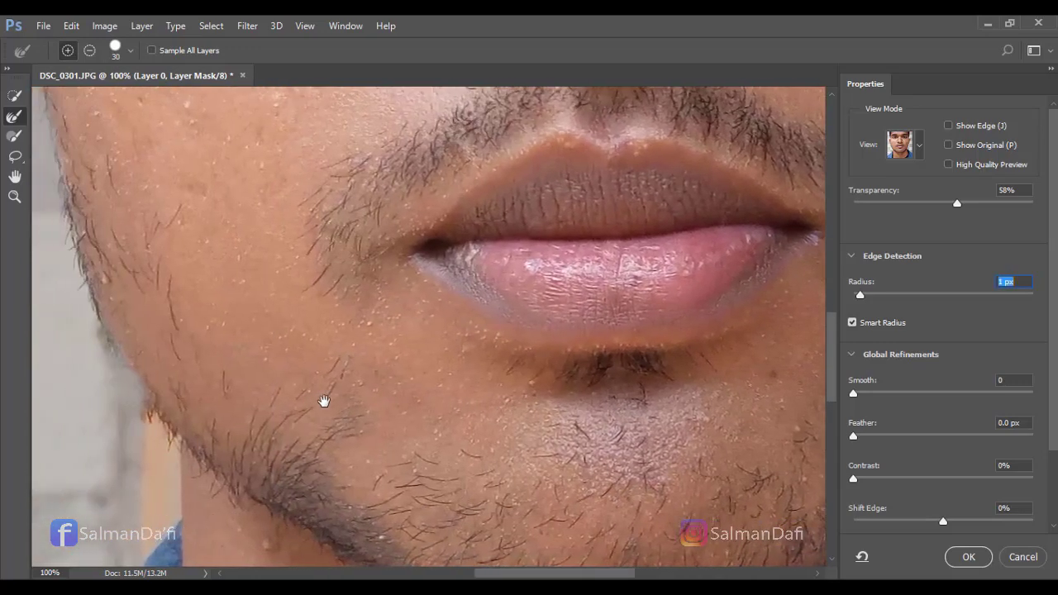
pyautogui.moveTo(323, 402); pyautogui.dragTo(533, 400)
pyautogui.click(967, 557)
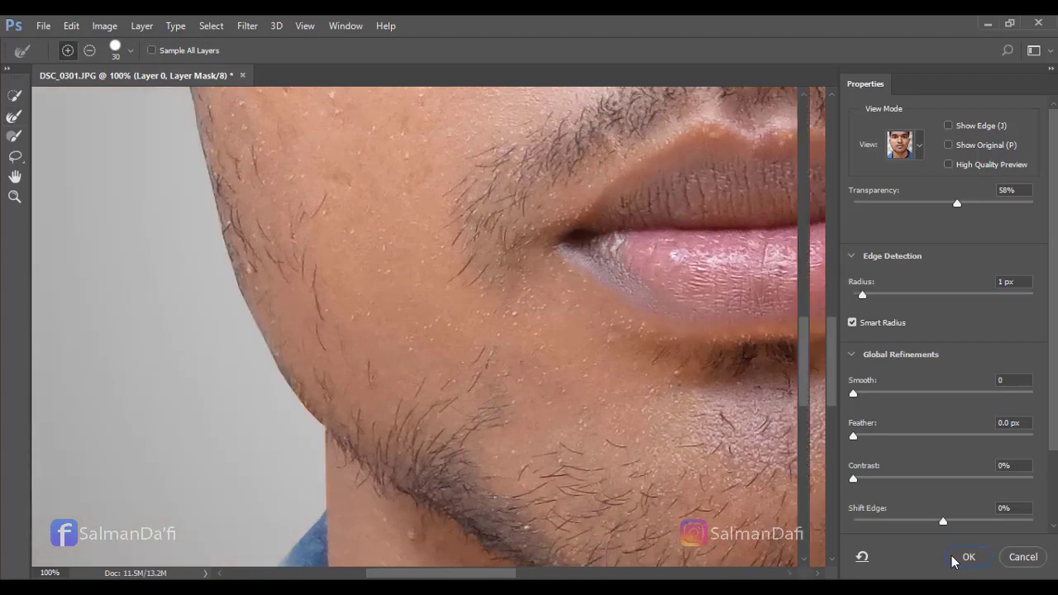
# - Paint black on Layer 0's mask to remove background remnants along the bearded jaw on the portrait's left side
pyautogui.press('space')
pyautogui.moveTo(517, 467); pyautogui.dragTo(713, 406)
pyautogui.hotkey('ctrl', '+')
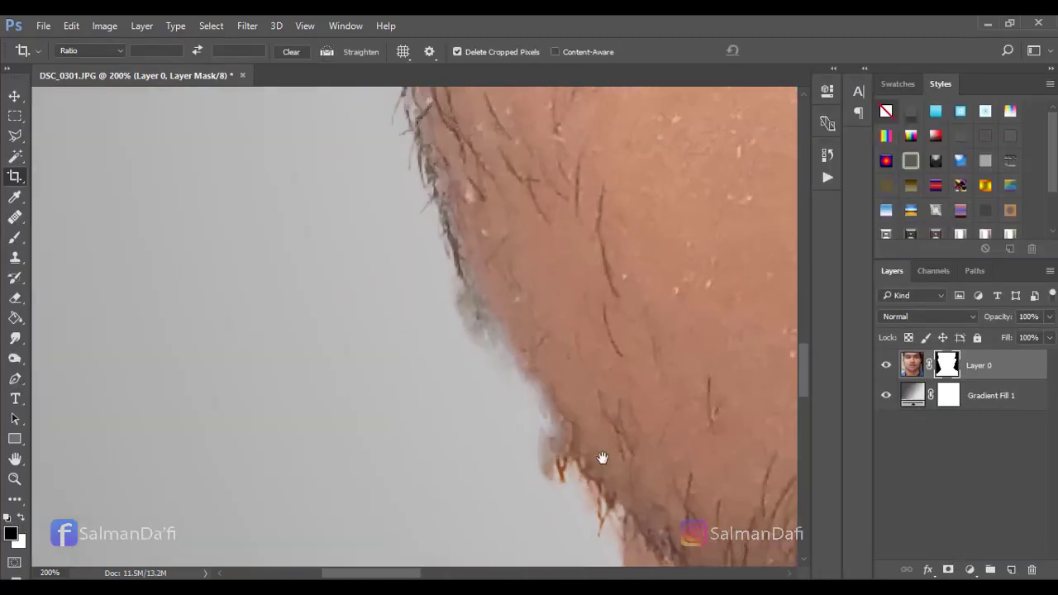
pyautogui.press('b')
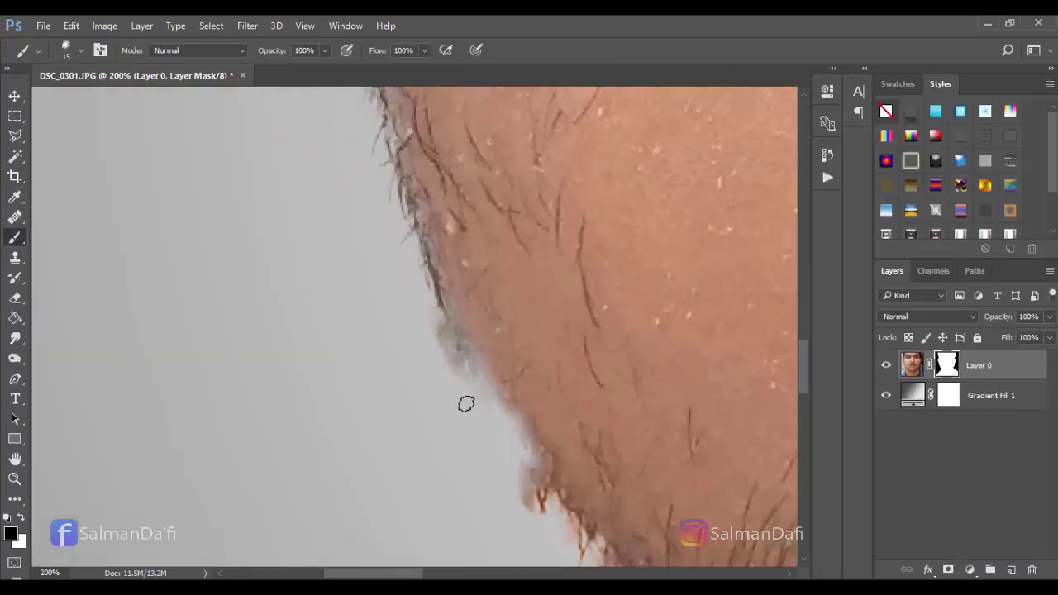
pyautogui.moveTo(461, 392); pyautogui.dragTo(425, 337)
pyautogui.press(']')
pyautogui.moveTo(453, 375); pyautogui.dragTo(422, 325)
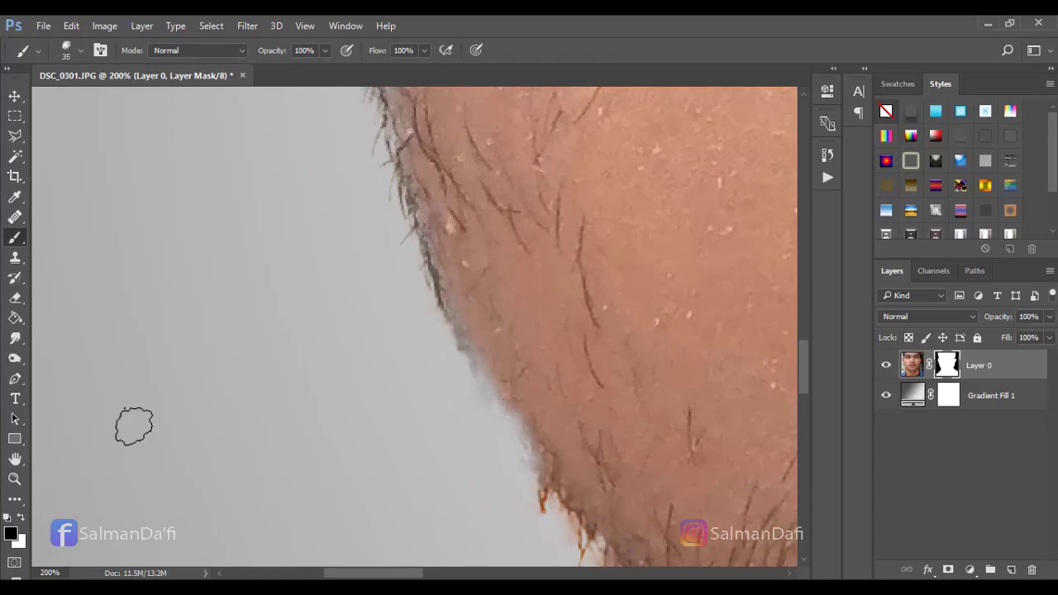
# - Paint white on the mask along both jawlines with the 35 px brush to restore the skin edges
pyautogui.click(20, 519)
pyautogui.moveTo(541, 438)
pyautogui.mouseDown()
pyautogui.moveTo(505, 394)
pyautogui.moveTo(476, 333)
pyautogui.moveTo(476, 297)
pyautogui.mouseUp()
pyautogui.moveTo(690, 288); pyautogui.dragTo(207, 240)
pyautogui.moveTo(711, 248)
pyautogui.mouseDown()
pyautogui.moveTo(524, 243)
pyautogui.moveTo(395, 330)
pyautogui.moveTo(393, 366)
pyautogui.moveTo(397, 312)
pyautogui.moveTo(432, 239)
pyautogui.mouseUp()
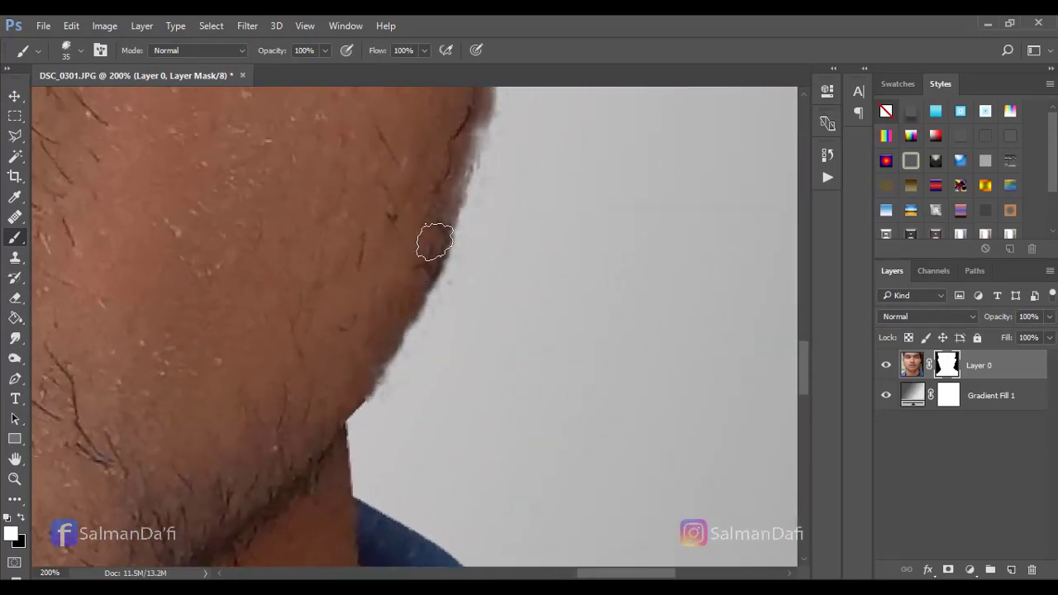
pyautogui.moveTo(412, 295)
pyautogui.mouseDown()
pyautogui.moveTo(377, 376)
pyautogui.moveTo(345, 410)
pyautogui.mouseUp()
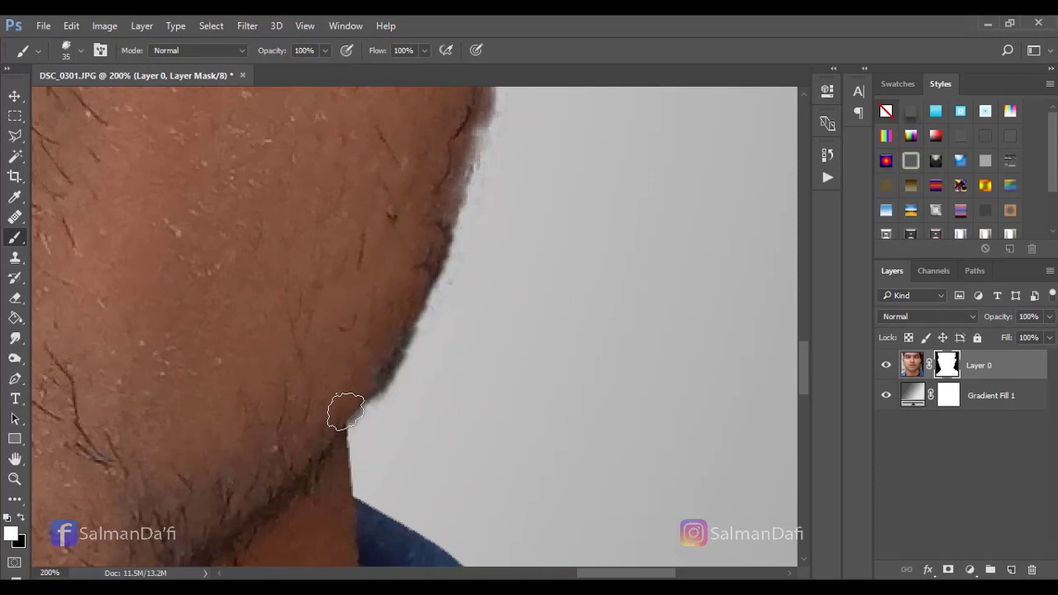
# - Touch up the mask with white along the ear and hair edge on the portrait's right side
pyautogui.moveTo(439, 242)
pyautogui.mouseDown()
pyautogui.moveTo(360, 381)
pyautogui.moveTo(402, 229)
pyautogui.moveTo(417, 221)
pyautogui.moveTo(384, 511)
pyautogui.mouseUp()
pyautogui.moveTo(385, 449); pyautogui.dragTo(403, 333)
pyautogui.hotkey('ctrl', '-')
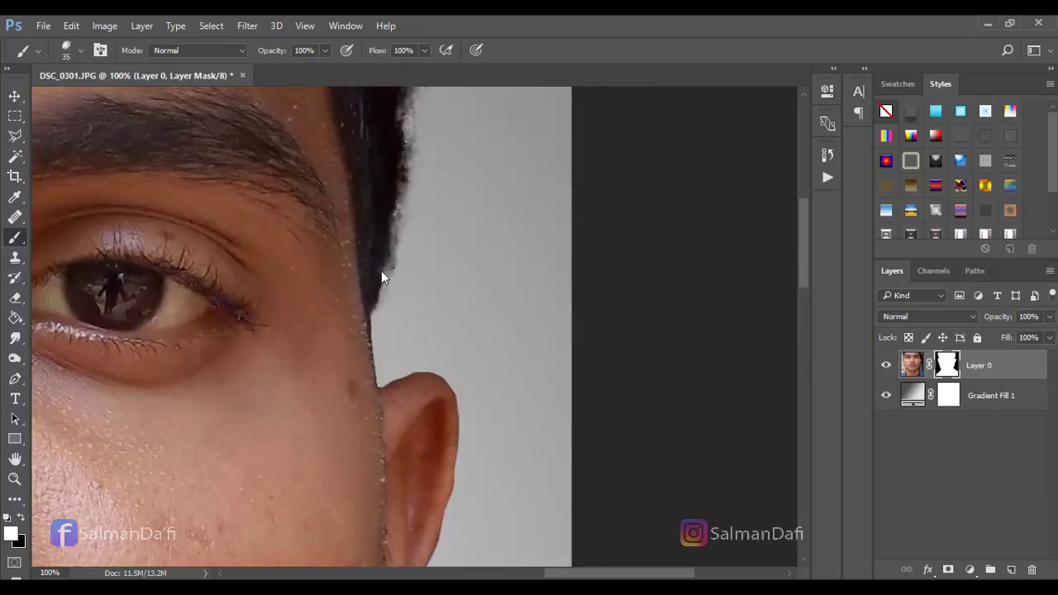
pyautogui.moveTo(382, 277)
pyautogui.mouseDown()
pyautogui.moveTo(393, 184)
pyautogui.moveTo(387, 332)
pyautogui.moveTo(405, 200)
pyautogui.mouseUp()
pyautogui.hotkey('ctrl', '-')
pyautogui.hotkey('ctrl', '-')
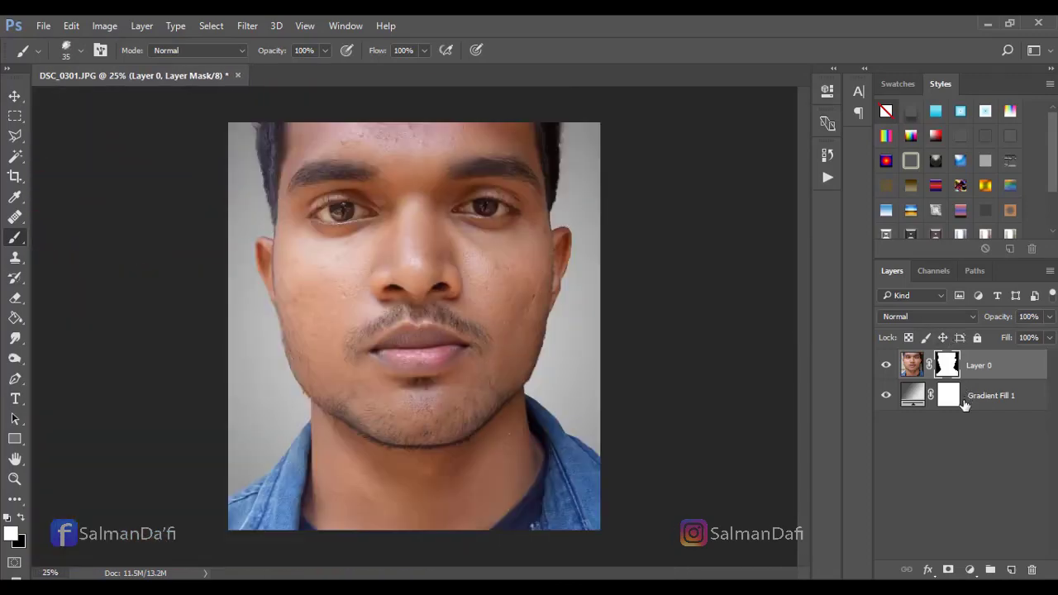
# - Duplicate Layer 0 and apply the layer mask on the copy
pyautogui.hotkey('ctrl', 'j')
pyautogui.rightClick(948, 364)
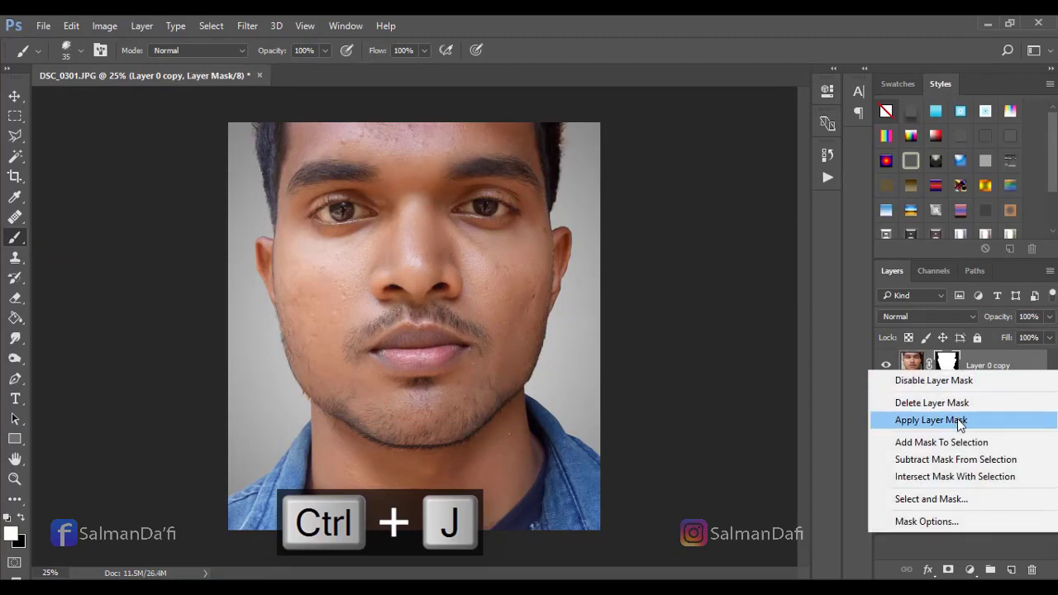
pyautogui.click(921, 421)
# - Adjust the copy with the Camera Raw Filter: Clarity +38, Vibrance -2 and Contrast +26
pyautogui.click(248, 26)
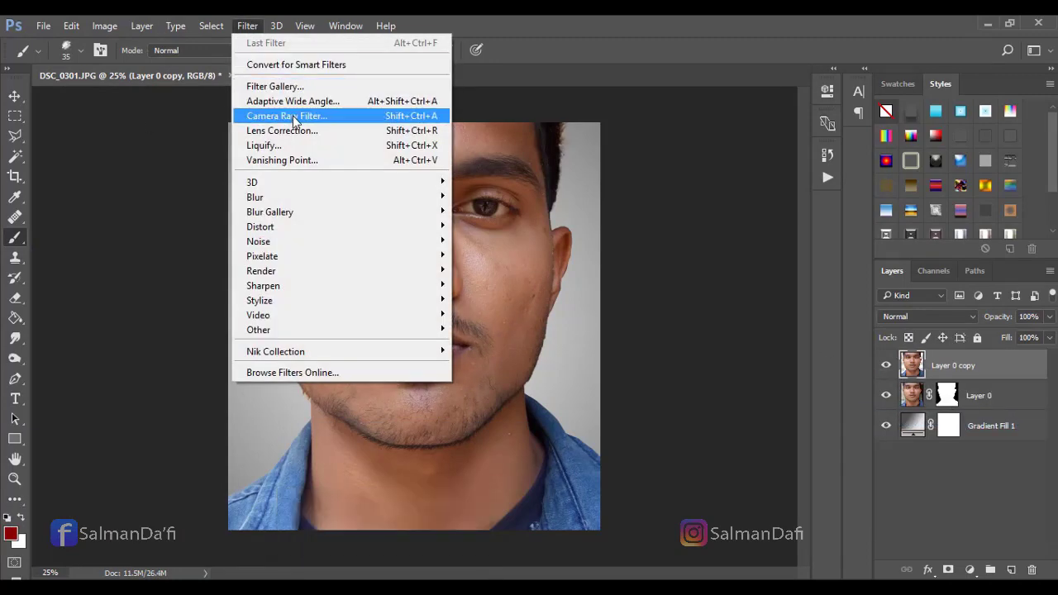
pyautogui.click(292, 116)
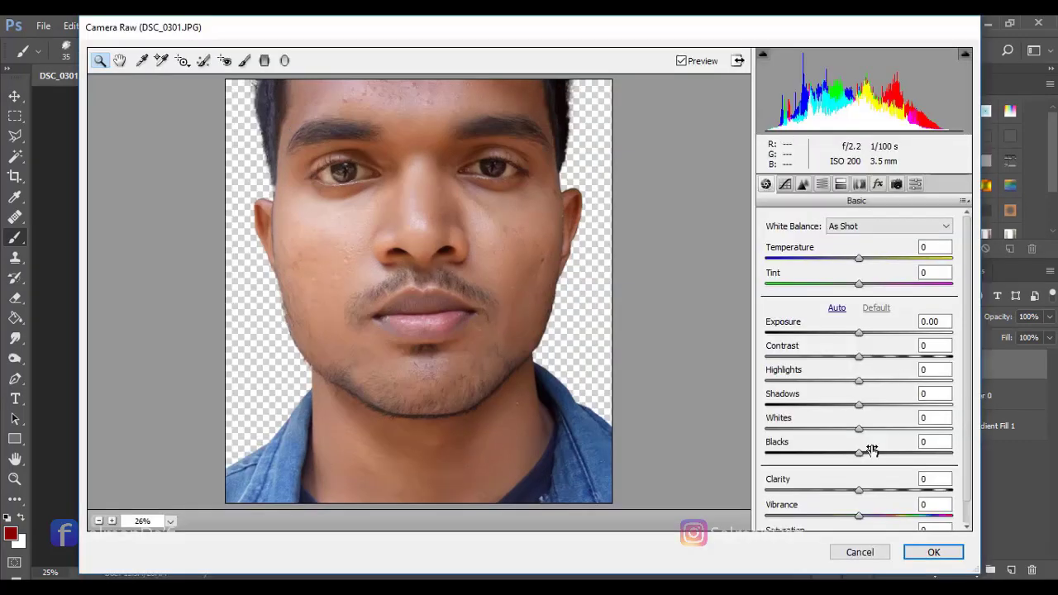
pyautogui.moveTo(859, 490); pyautogui.dragTo(858, 513)
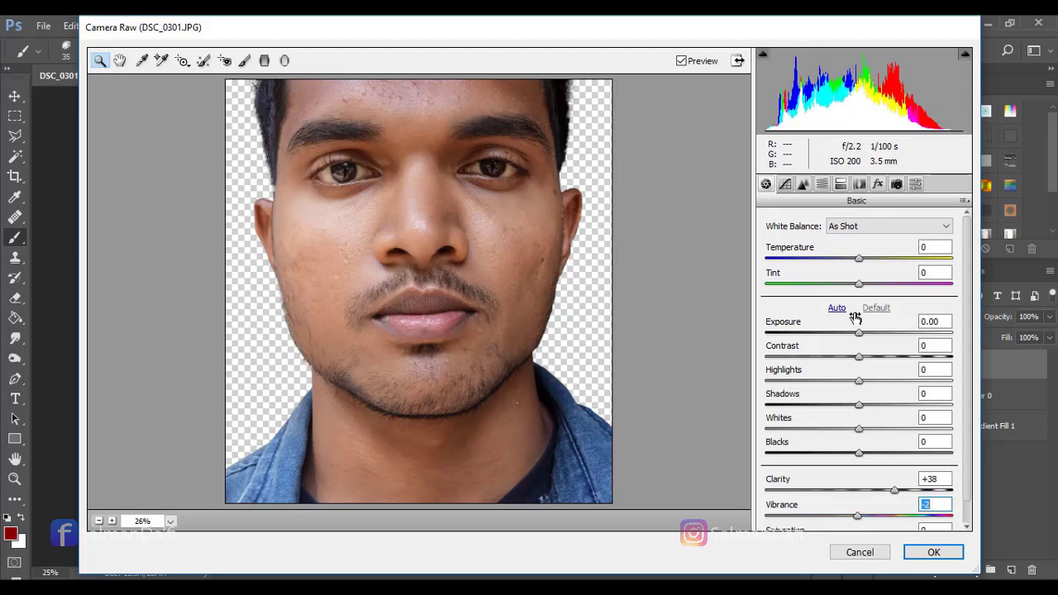
pyautogui.moveTo(860, 357); pyautogui.dragTo(883, 356)
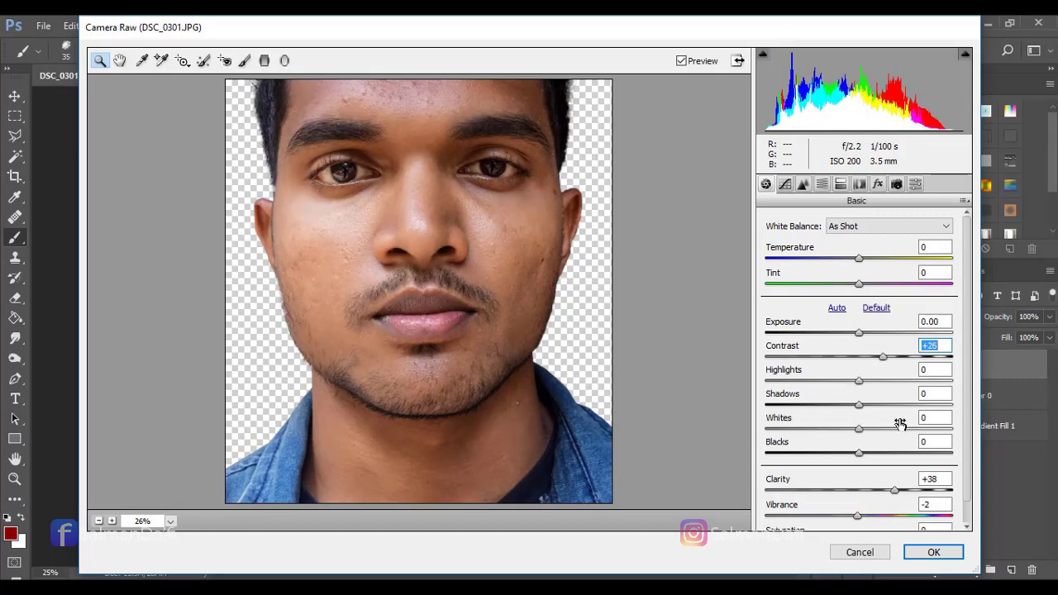
pyautogui.click(785, 183)
pyautogui.click(803, 184)
pyautogui.click(821, 184)
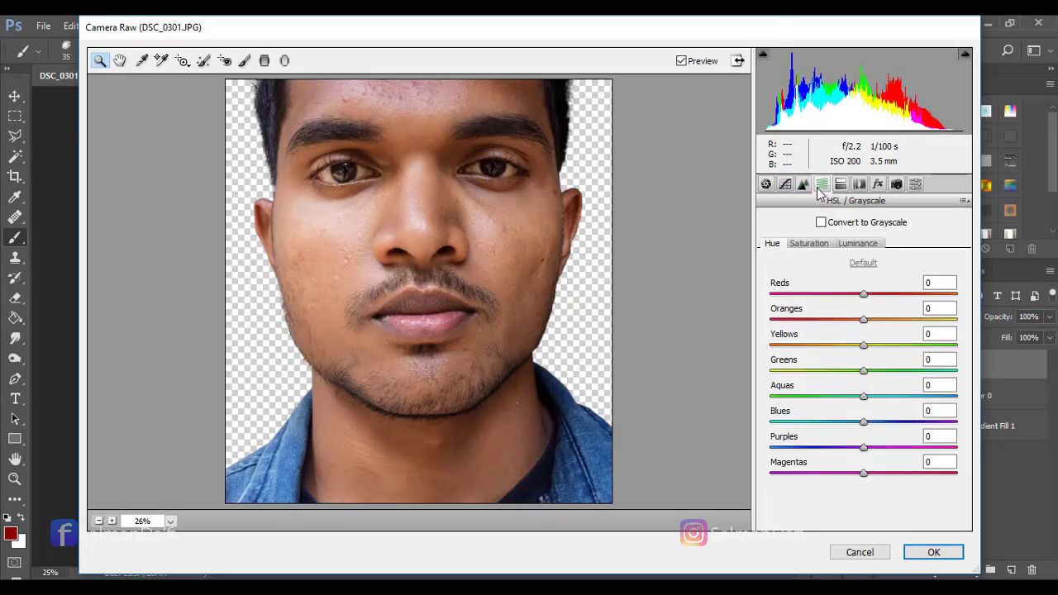
pyautogui.click(840, 183)
pyautogui.click(859, 183)
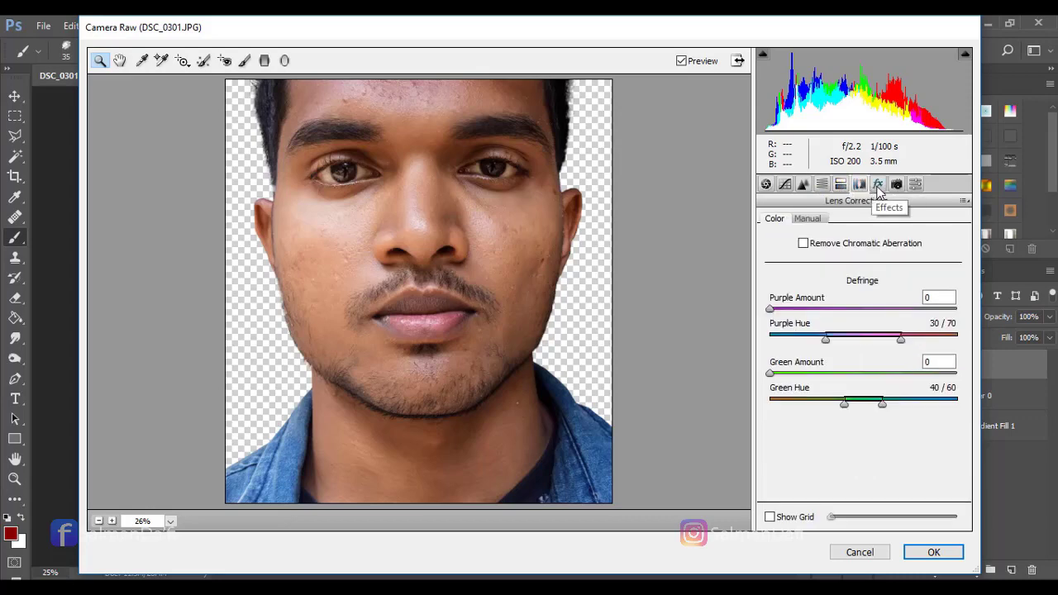
pyautogui.click(877, 183)
# - Set Camera Calibration to Blue Primary Saturation -73 and Hue -10, Green Primary Saturation +16, and Red Primary Saturation about -18
pyautogui.click(895, 185)
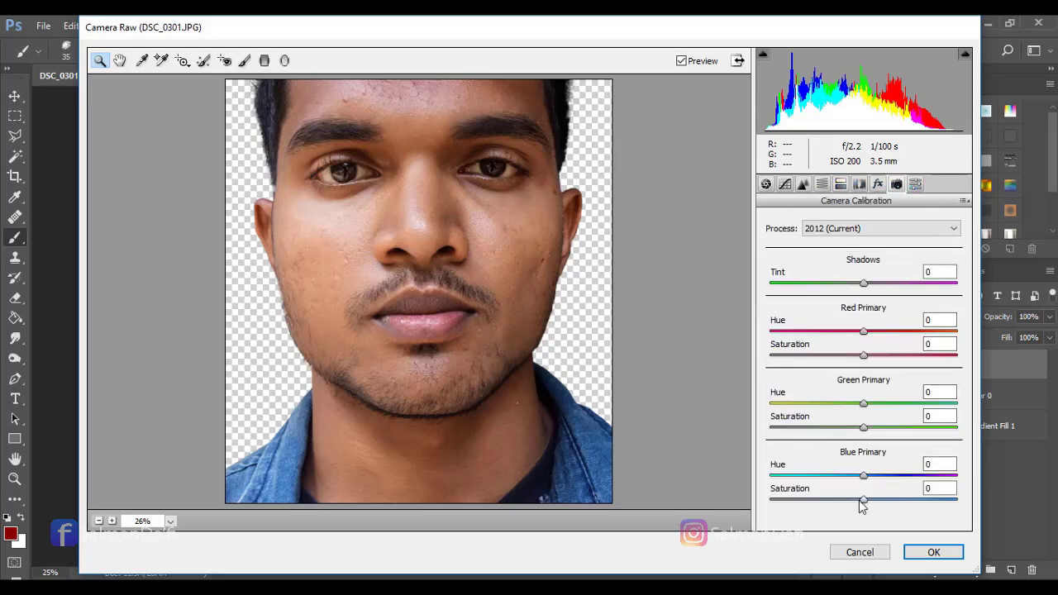
pyautogui.moveTo(862, 504); pyautogui.dragTo(794, 490)
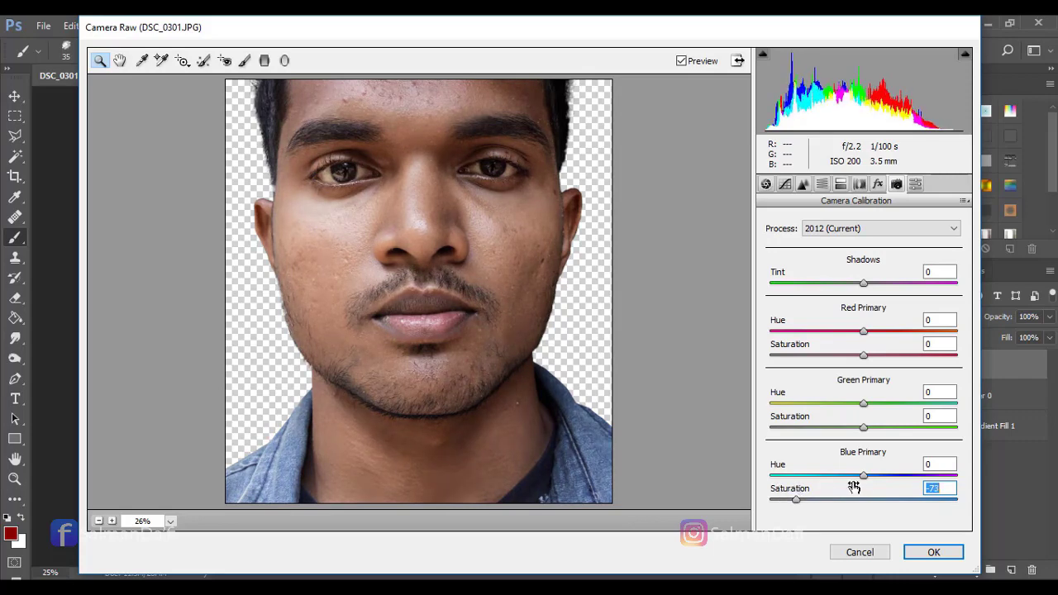
pyautogui.moveTo(859, 477)
pyautogui.mouseDown()
pyautogui.moveTo(873, 481)
pyautogui.moveTo(857, 486)
pyautogui.mouseUp()
pyautogui.moveTo(863, 428)
pyautogui.mouseDown()
pyautogui.moveTo(802, 425)
pyautogui.moveTo(878, 425)
pyautogui.mouseUp()
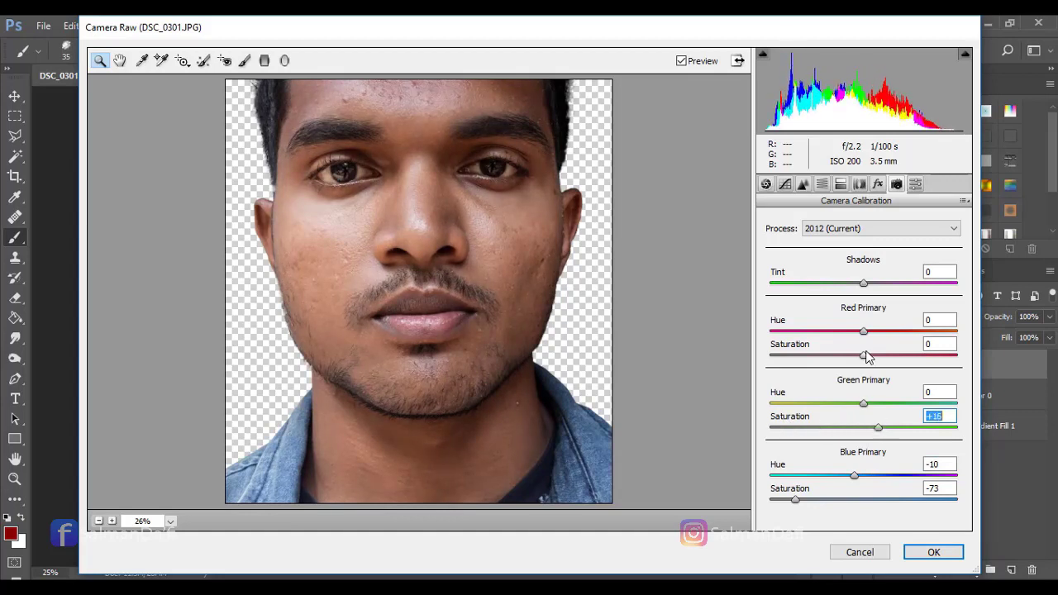
pyautogui.moveTo(863, 356); pyautogui.dragTo(841, 364)
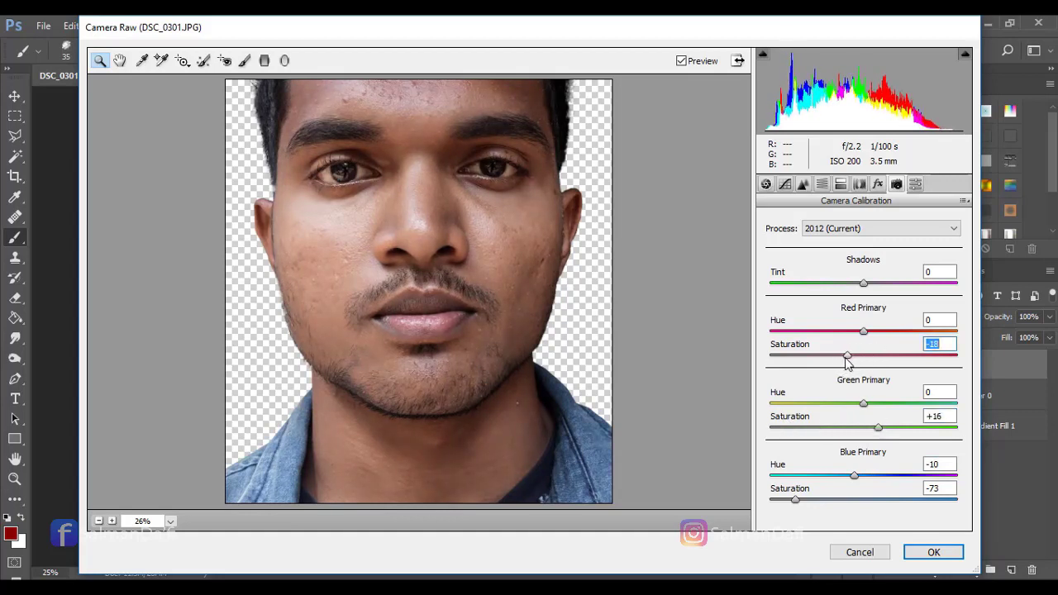
# - Shift the HSL hues: Reds -33, Oranges +8, Yellows +1, Greens +38, Aquas -1, Blues +14 and Purples +15
pyautogui.click(803, 185)
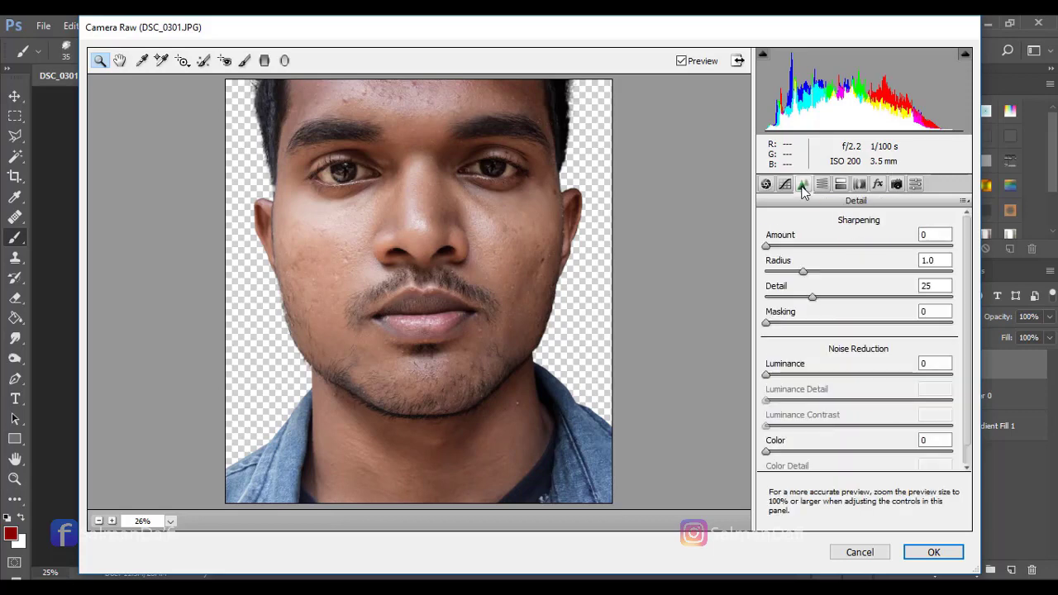
pyautogui.click(822, 187)
pyautogui.moveTo(842, 294); pyautogui.dragTo(866, 336)
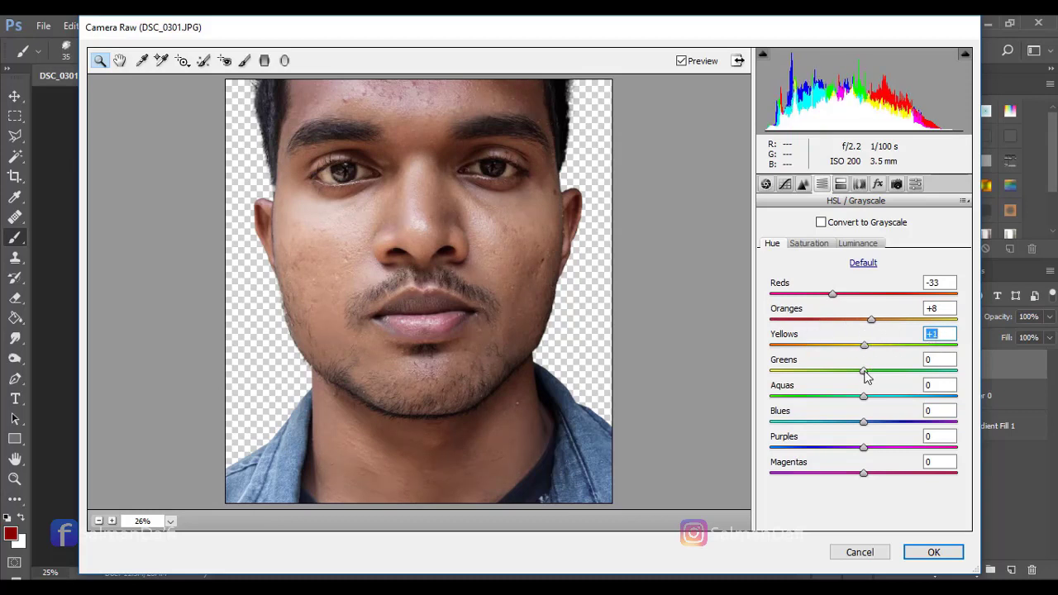
pyautogui.moveTo(866, 374); pyautogui.dragTo(902, 382)
pyautogui.moveTo(864, 423); pyautogui.dragTo(878, 397)
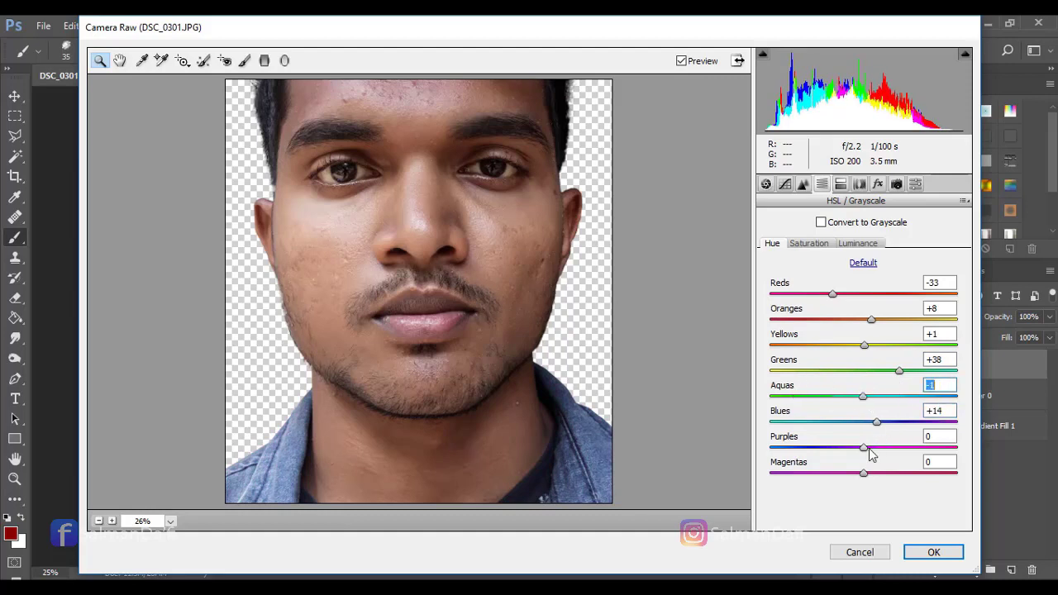
pyautogui.moveTo(864, 448); pyautogui.dragTo(902, 448)
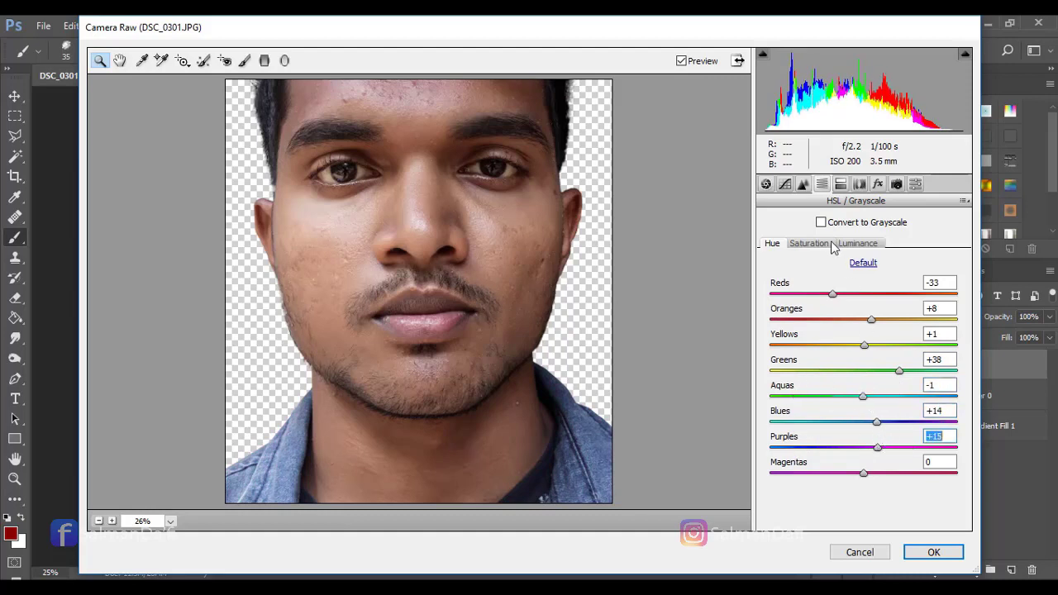
pyautogui.click(803, 183)
pyautogui.click(785, 183)
pyautogui.click(858, 184)
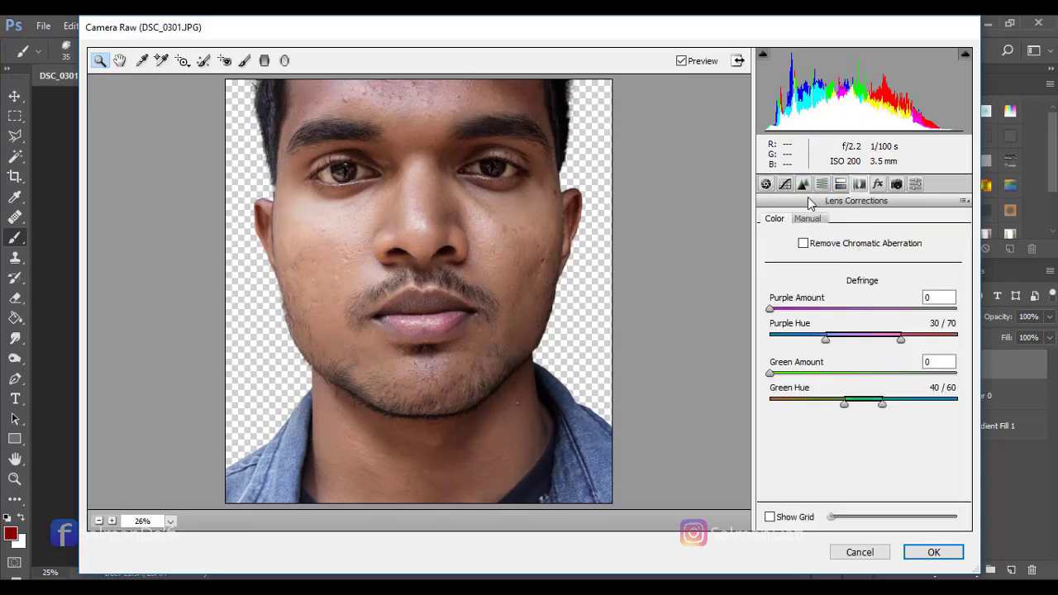
pyautogui.click(784, 184)
# - Set the Basic tone values to Highlights +14, Shadows +13, Whites -11 and Blacks -4
pyautogui.click(765, 183)
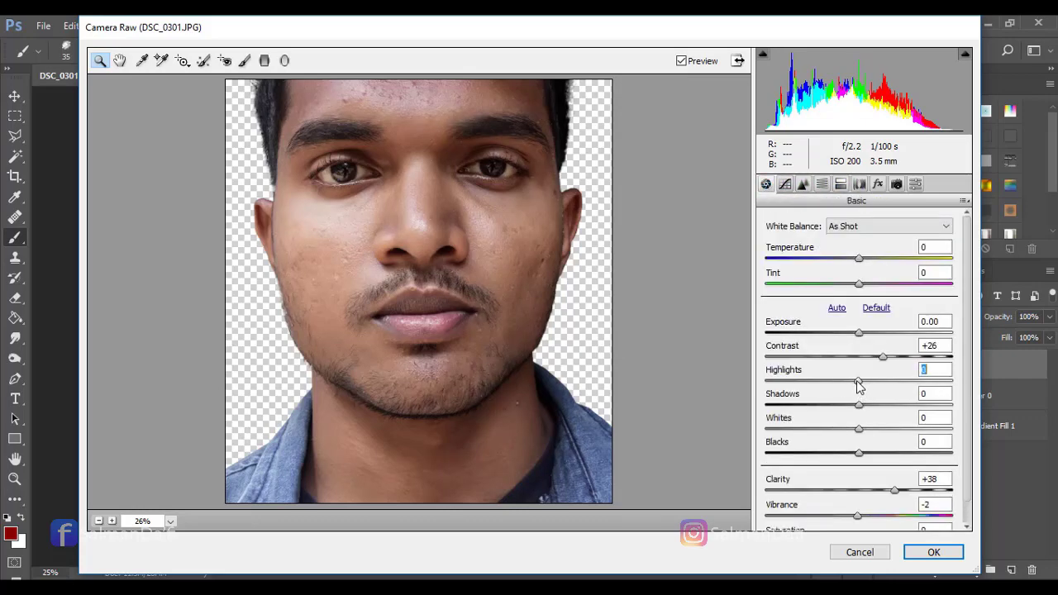
pyautogui.moveTo(859, 384); pyautogui.dragTo(840, 405)
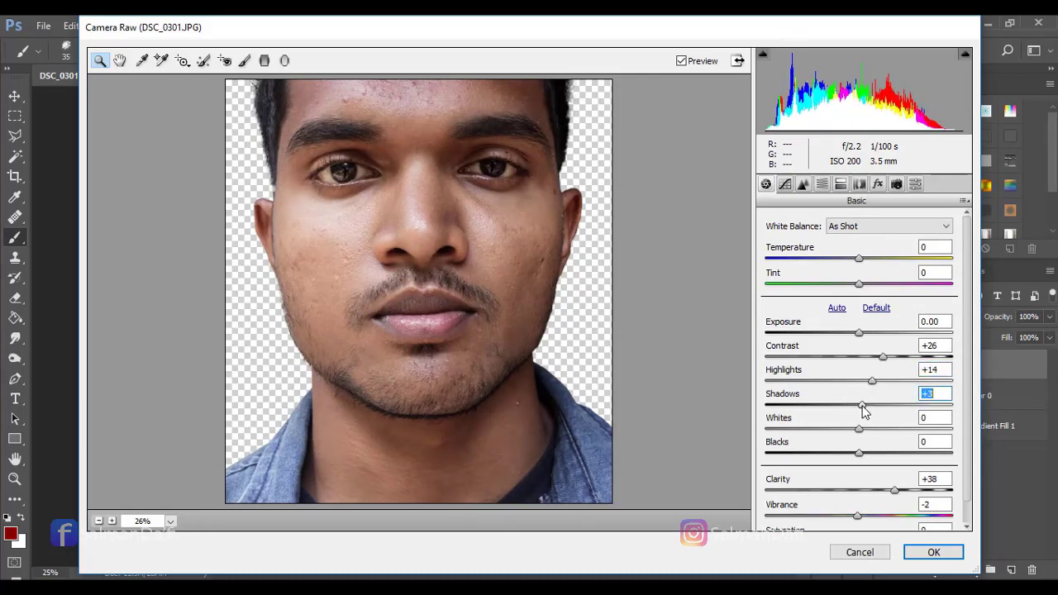
pyautogui.moveTo(860, 429)
pyautogui.mouseDown()
pyautogui.moveTo(831, 418)
pyautogui.moveTo(869, 411)
pyautogui.moveTo(852, 417)
pyautogui.mouseUp()
pyautogui.moveTo(860, 453); pyautogui.dragTo(840, 455)
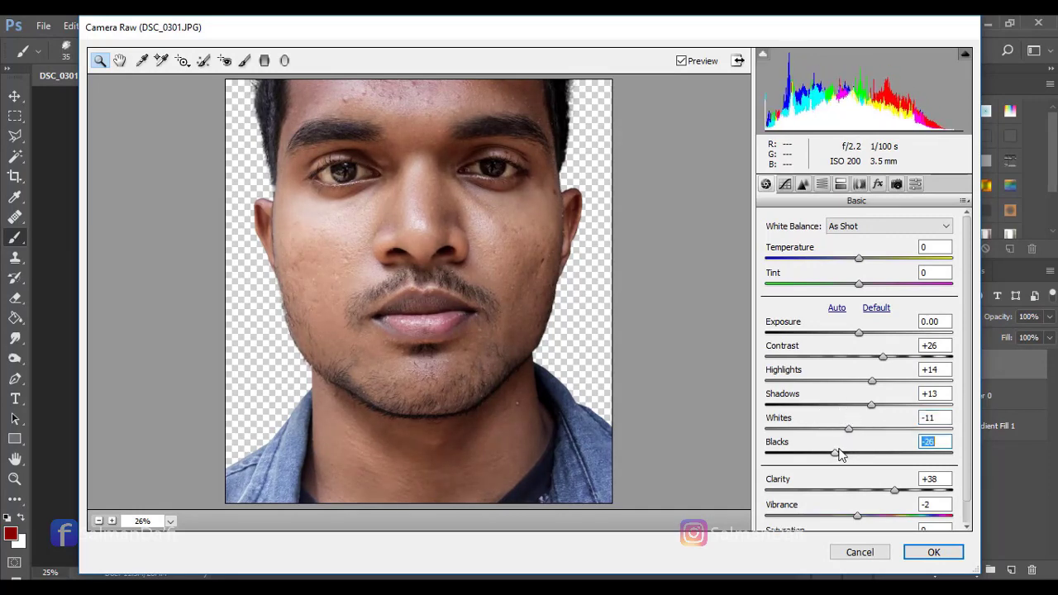
# - Compare the portrait before and after the Camera Raw adjustments by toggling the preview several times
pyautogui.click(681, 61)
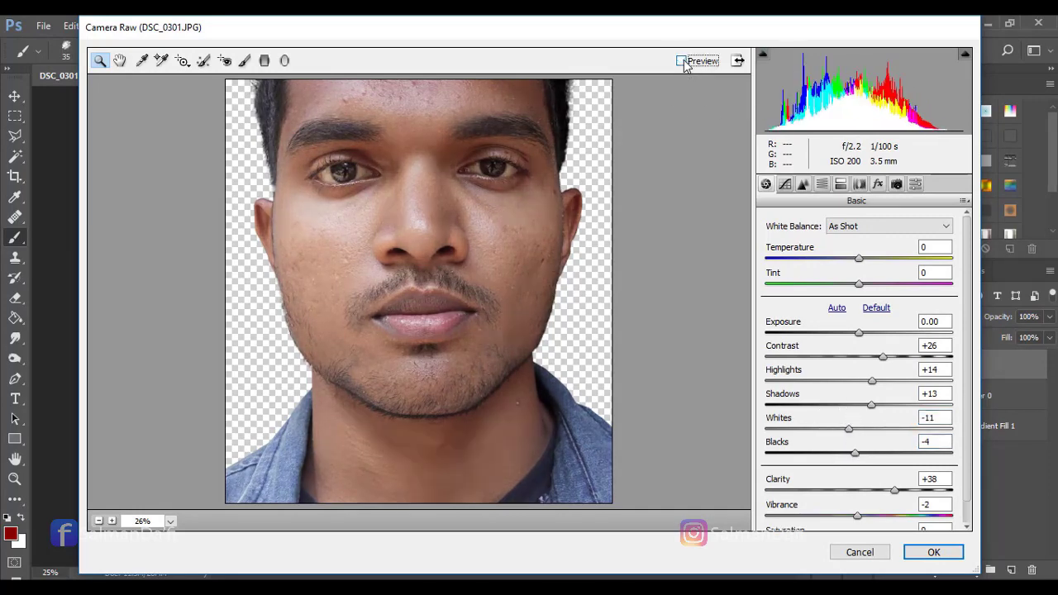
pyautogui.click(681, 62)
pyautogui.click(681, 61)
pyautogui.click(681, 61)
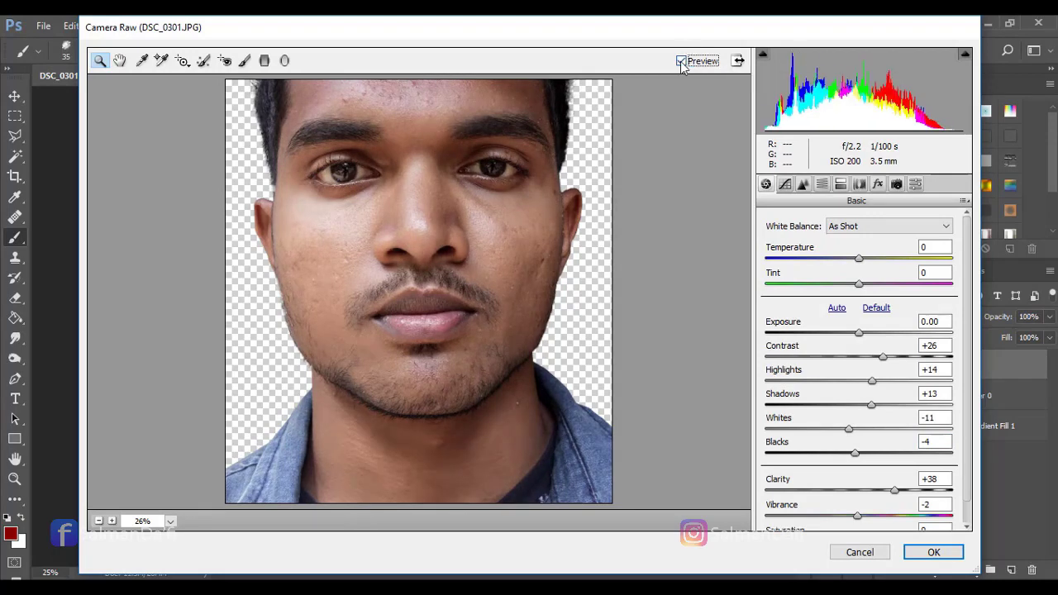
pyautogui.click(681, 61)
pyautogui.click(681, 61)
pyautogui.click(681, 61)
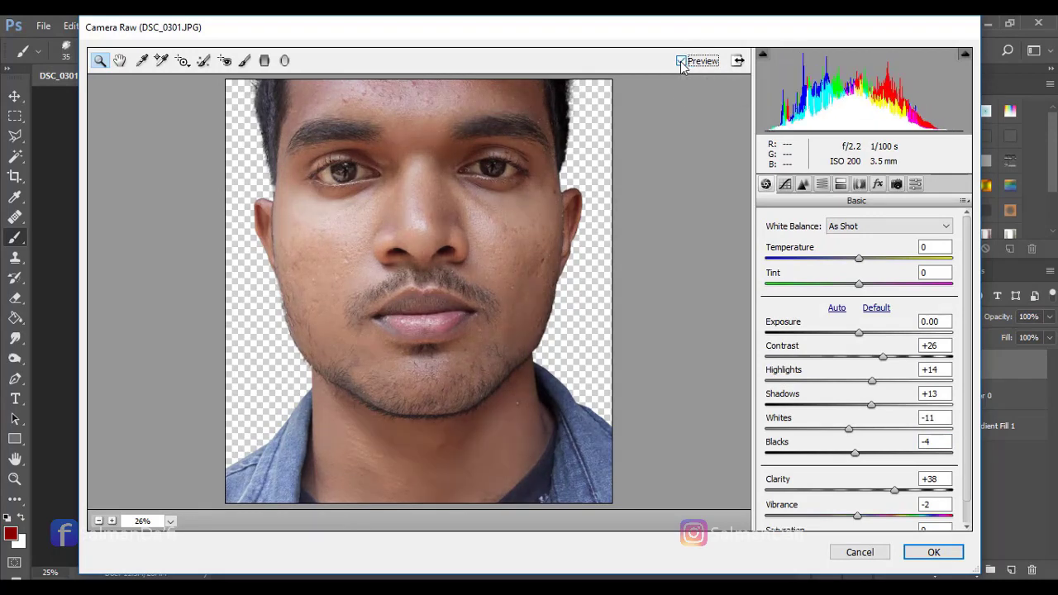
pyautogui.click(681, 61)
# - Set Highlights to -16 and Whites to +8, compare with the original, and apply the Camera Raw Filter
pyautogui.moveTo(848, 429); pyautogui.dragTo(817, 431)
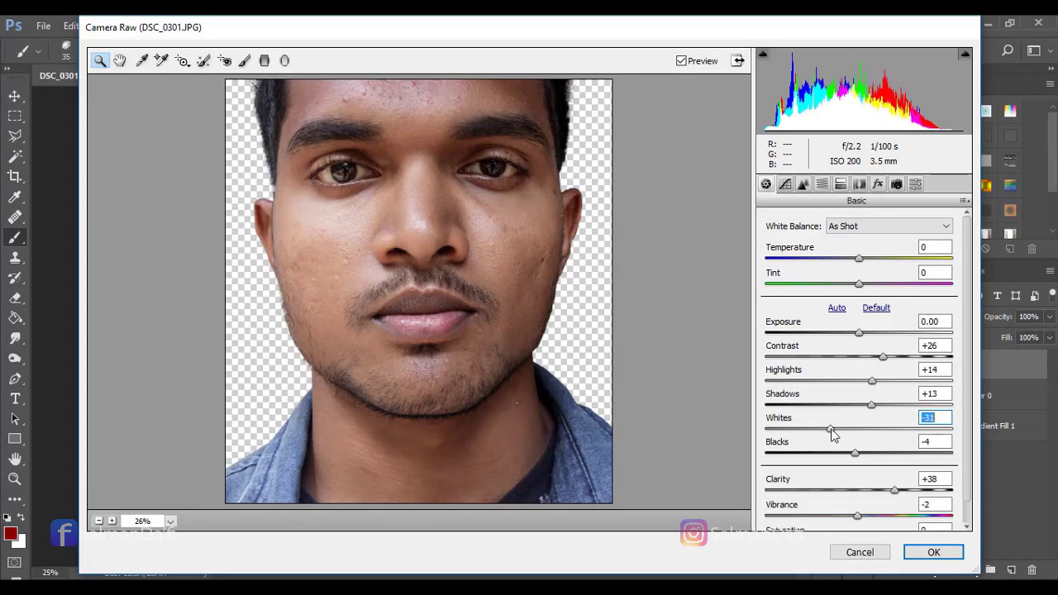
pyautogui.moveTo(872, 380); pyautogui.dragTo(839, 382)
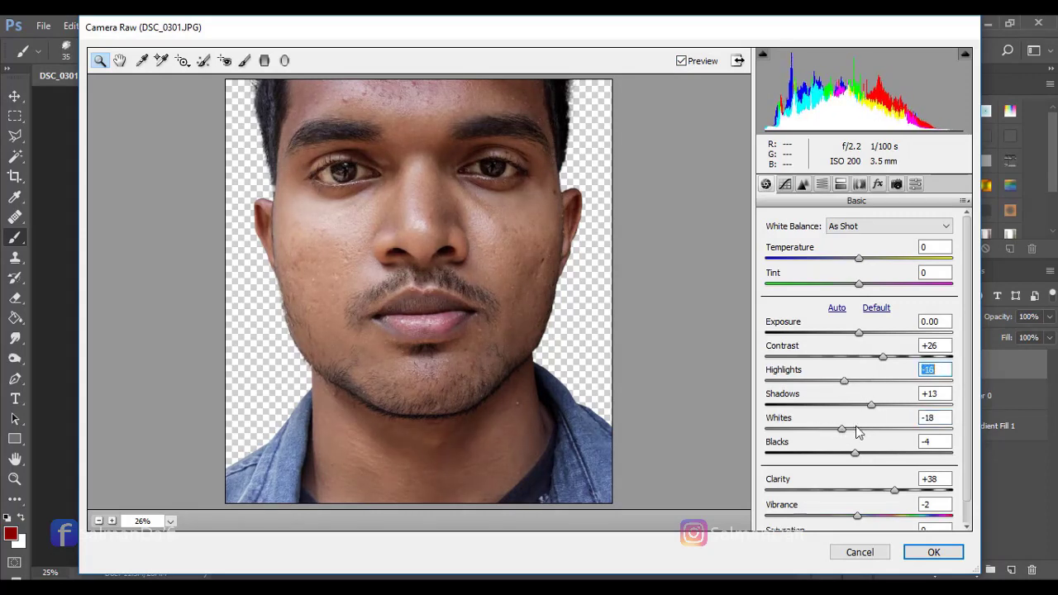
pyautogui.moveTo(858, 431); pyautogui.dragTo(870, 429)
pyautogui.click(681, 61)
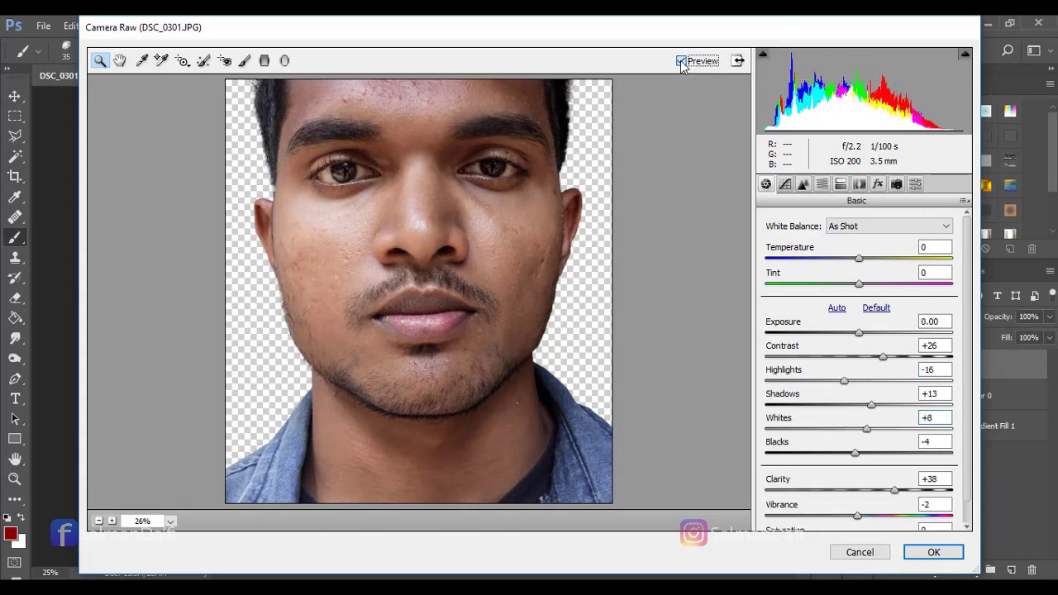
pyautogui.click(681, 61)
pyautogui.click(932, 552)
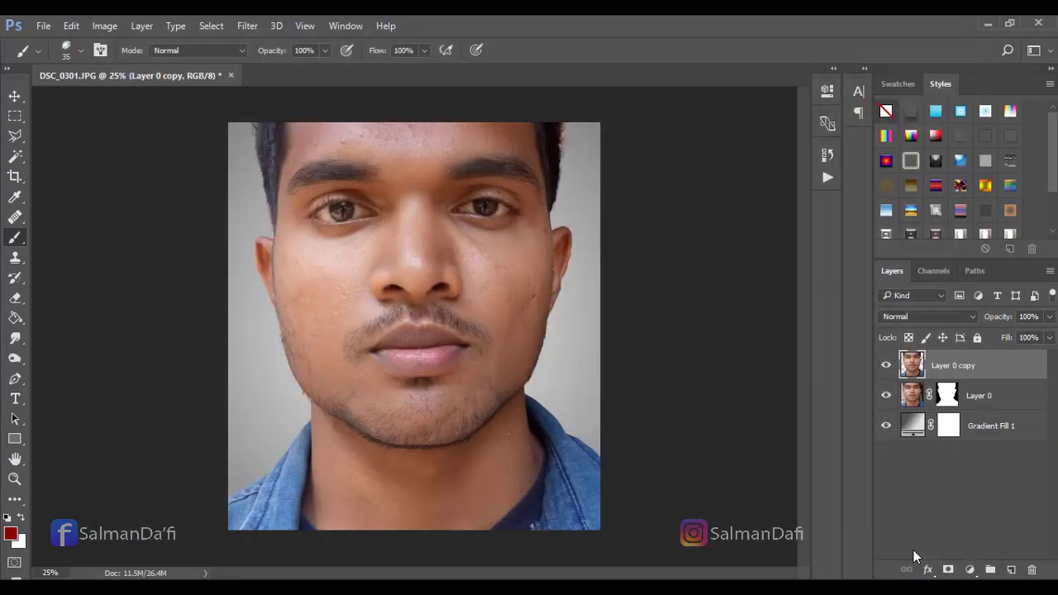
# - In a Hue/Saturation adjustment on Layer 0 copy, lower the Blues saturation to -21 and the Yellows saturation to -100
pyautogui.click(104, 26)
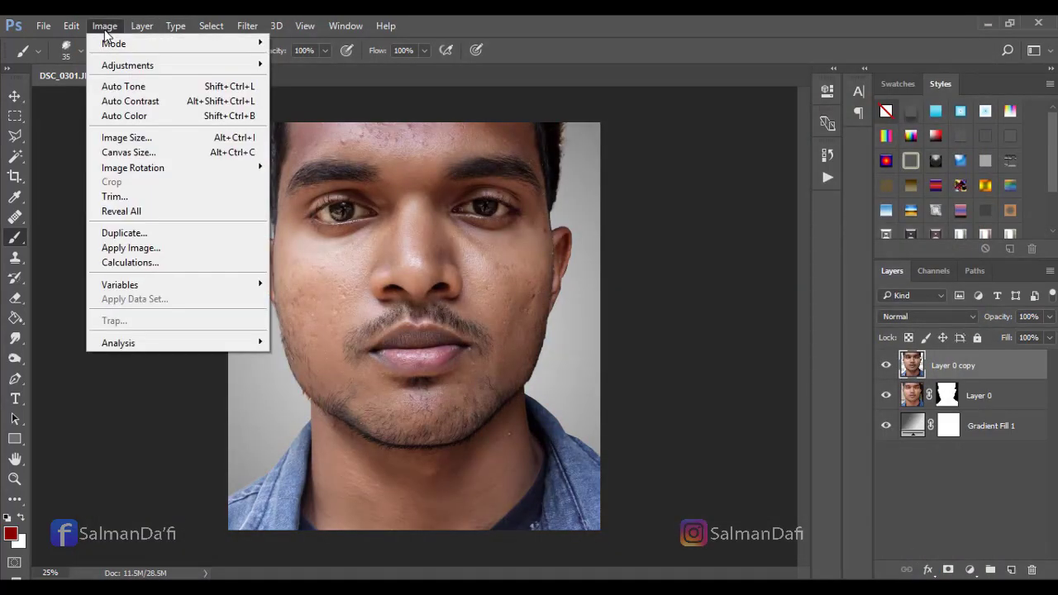
pyautogui.moveTo(124, 64)
pyautogui.click(371, 141)
pyautogui.click(699, 181)
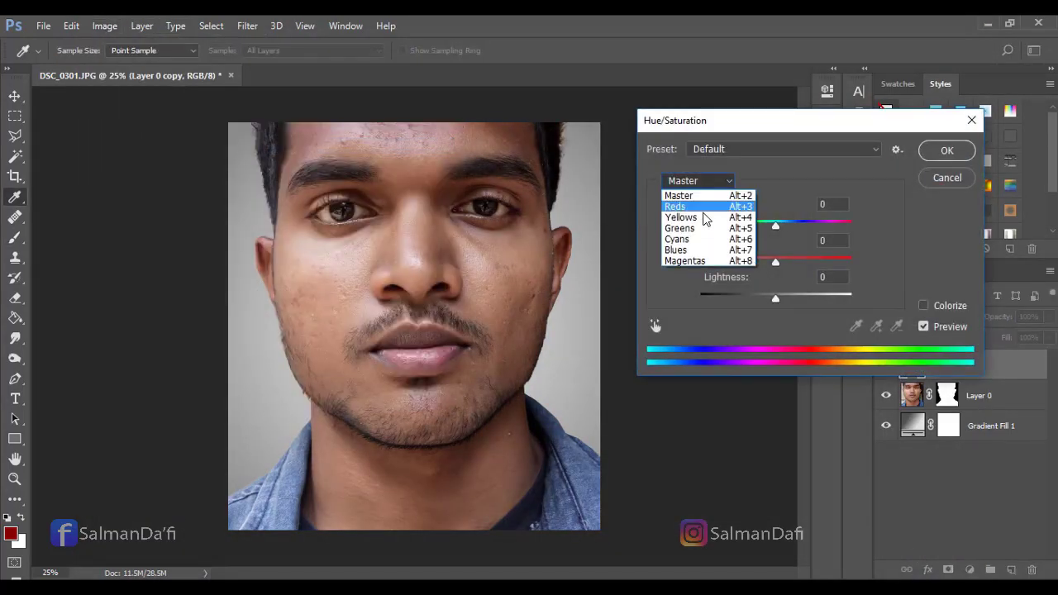
pyautogui.click(686, 247)
pyautogui.moveTo(774, 262); pyautogui.dragTo(743, 263)
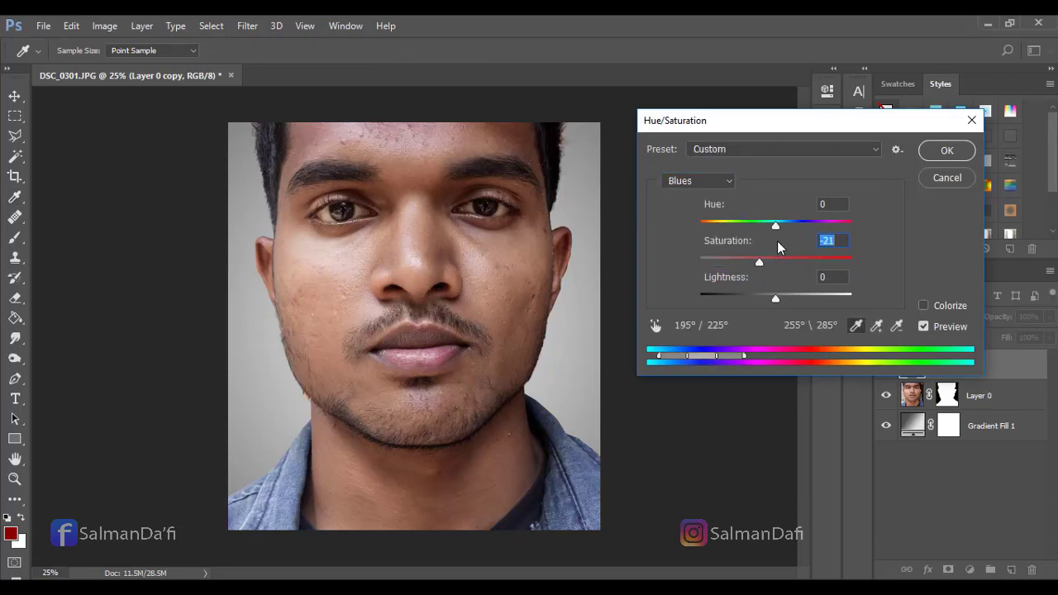
pyautogui.click(699, 180)
pyautogui.click(686, 215)
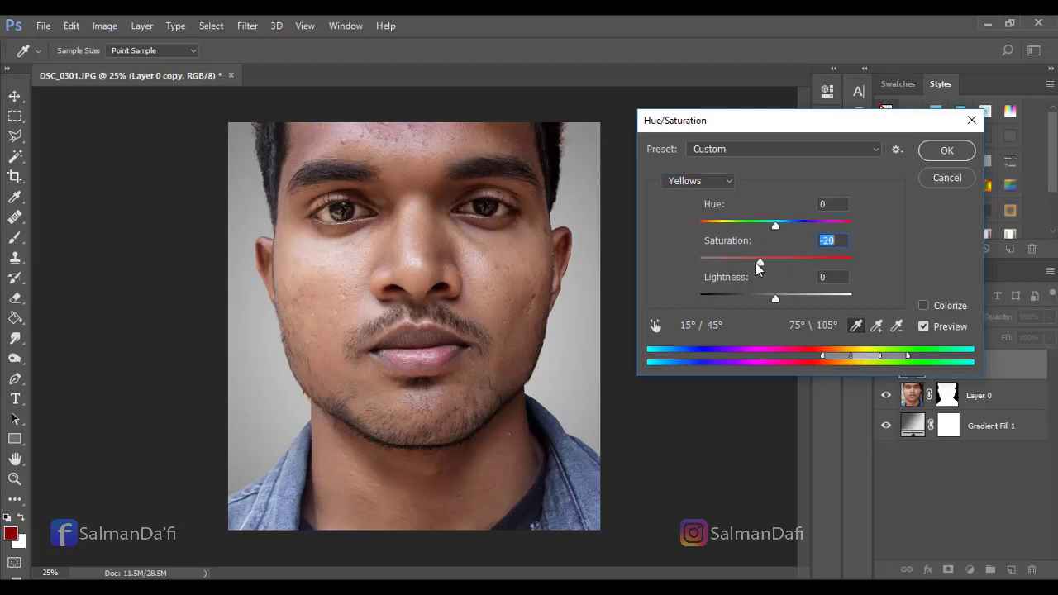
pyautogui.moveTo(759, 266); pyautogui.dragTo(715, 266)
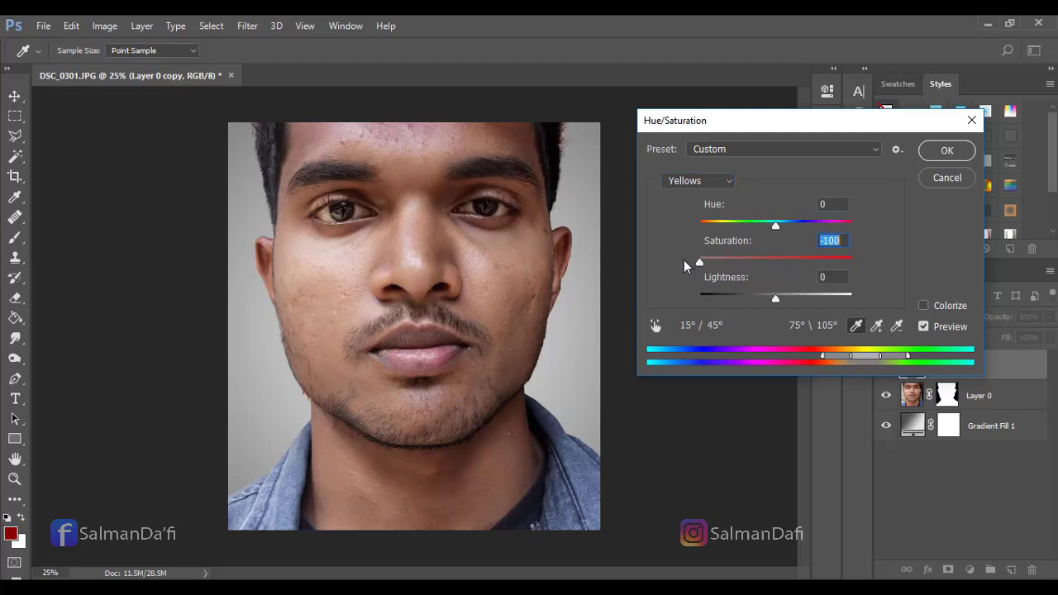
# - Raise the Reds saturation slightly, apply the Hue/Saturation adjustment, and duplicate Layer 0 copy
pyautogui.click(699, 180)
pyautogui.click(686, 204)
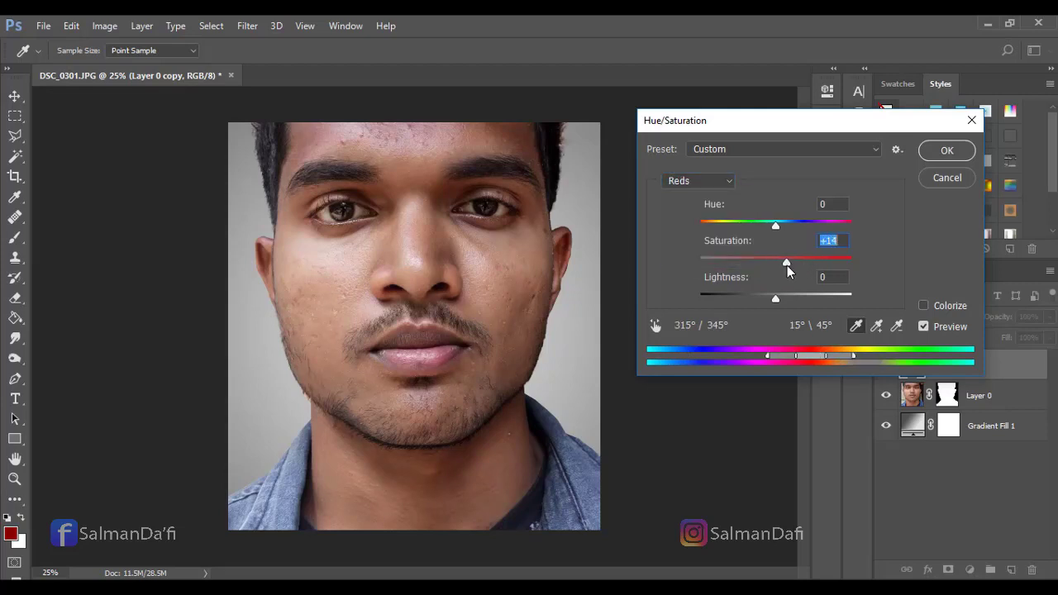
pyautogui.moveTo(788, 265); pyautogui.dragTo(794, 266)
pyautogui.click(955, 152)
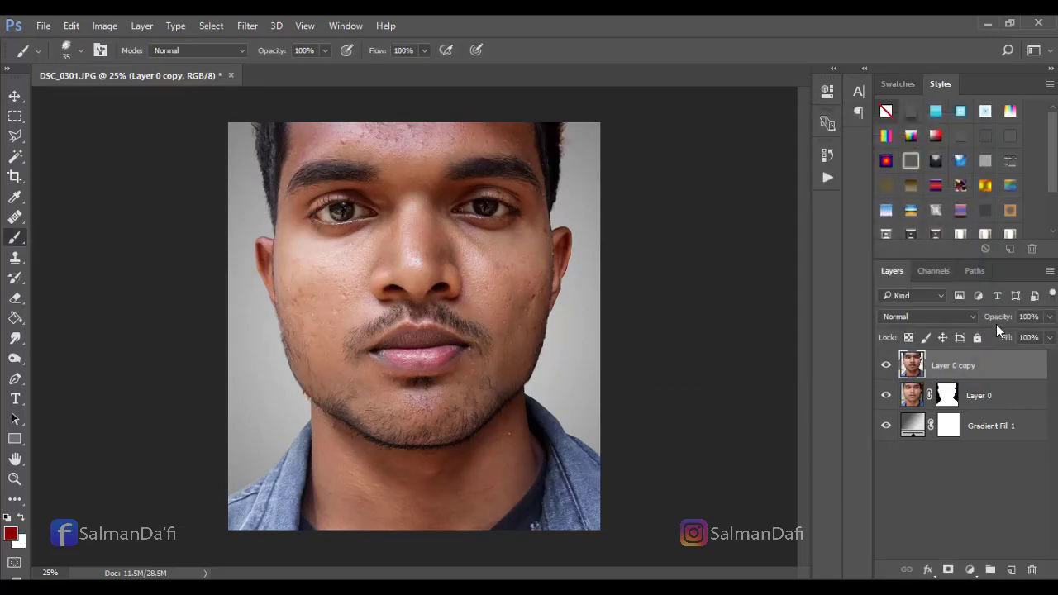
pyautogui.hotkey('ctrl', 'j')
pyautogui.click(105, 26)
pyautogui.moveTo(157, 64)
pyautogui.click(306, 66)
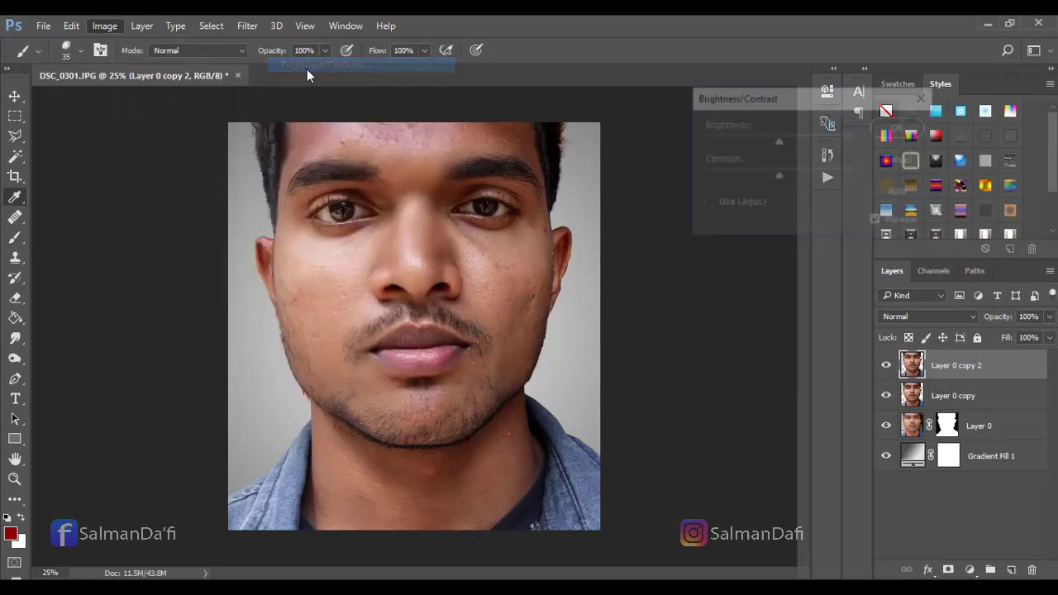
pyautogui.press('Escape')
# - Lower the Reds saturation of Layer 0 copy 2 to -22 with a Hue/Saturation adjustment
pyautogui.click(104, 26)
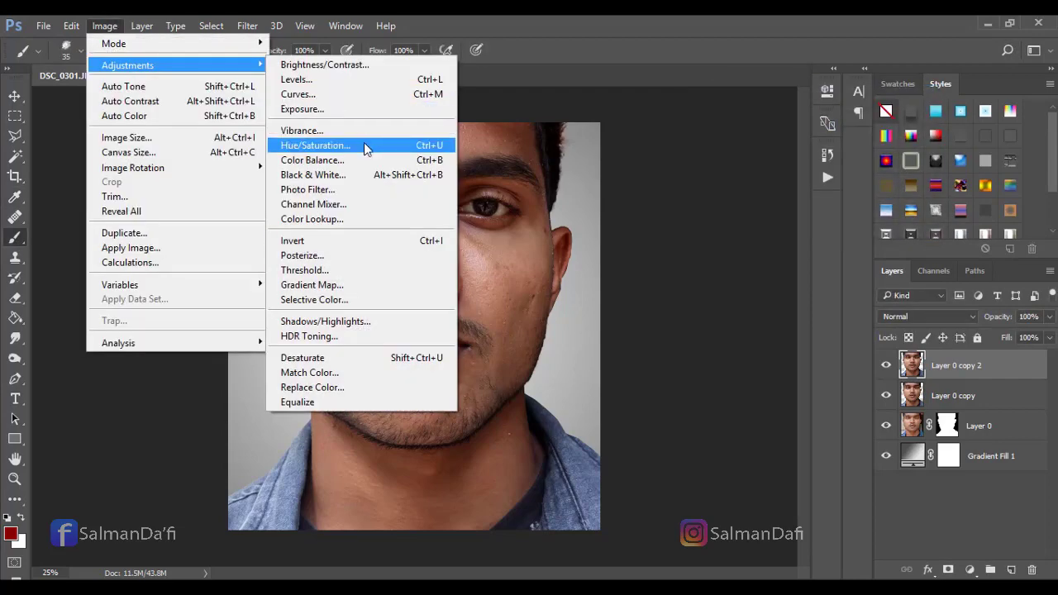
pyautogui.click(366, 146)
pyautogui.click(715, 180)
pyautogui.click(686, 194)
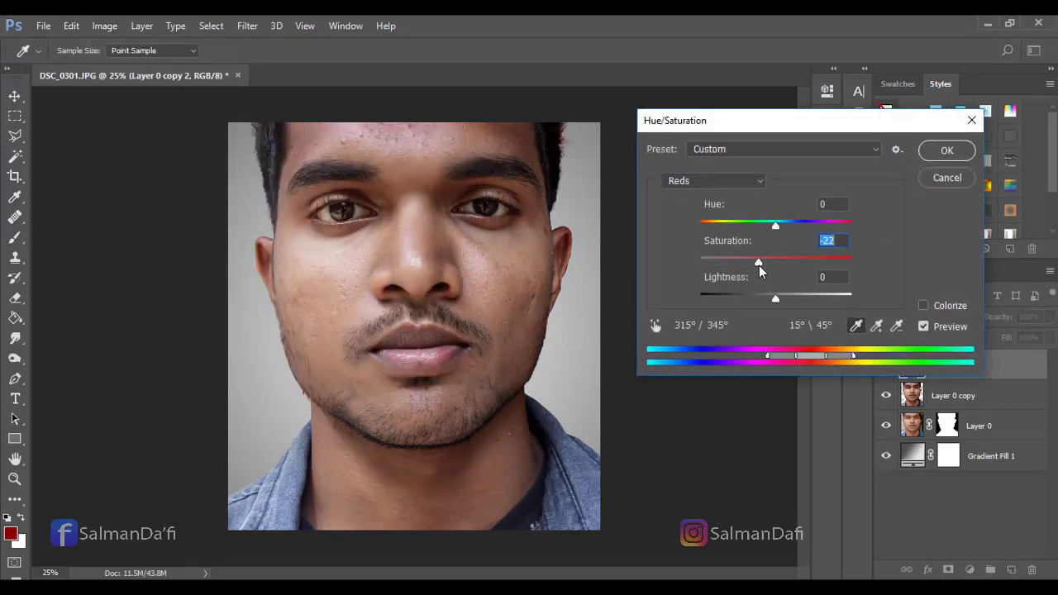
pyautogui.click(942, 151)
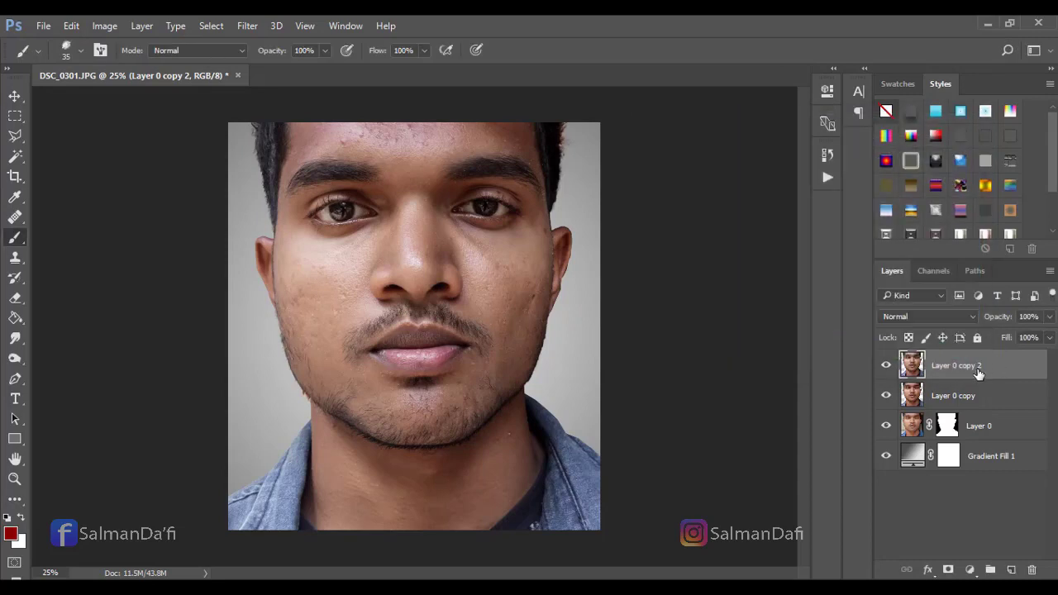
# - Move Layer 0 copy above Layer 0 copy 2 and add a white layer mask to it
pyautogui.moveTo(979, 395); pyautogui.dragTo(978, 376)
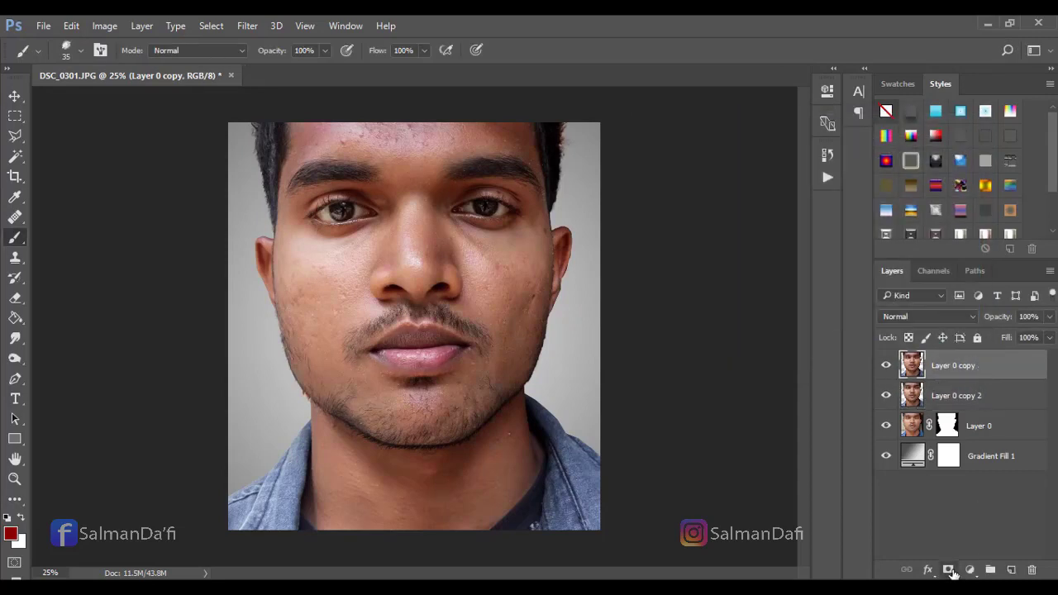
pyautogui.click(949, 569)
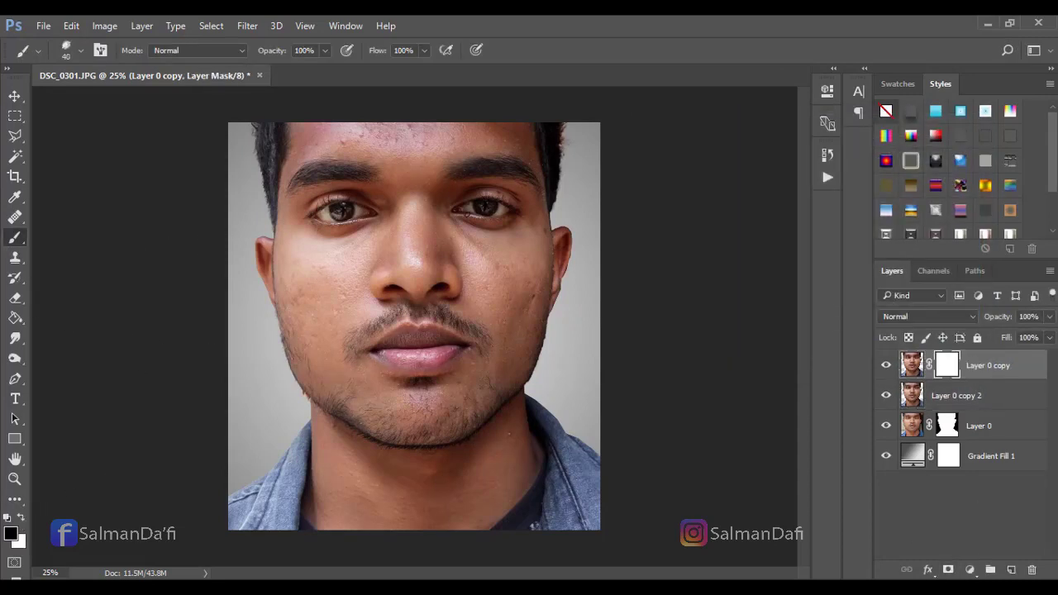
# - Paint the Layer 0 copy mask black over the upper face and sides with a soft round brush enlarged to 1400 px
pyautogui.rightClick(477, 212)
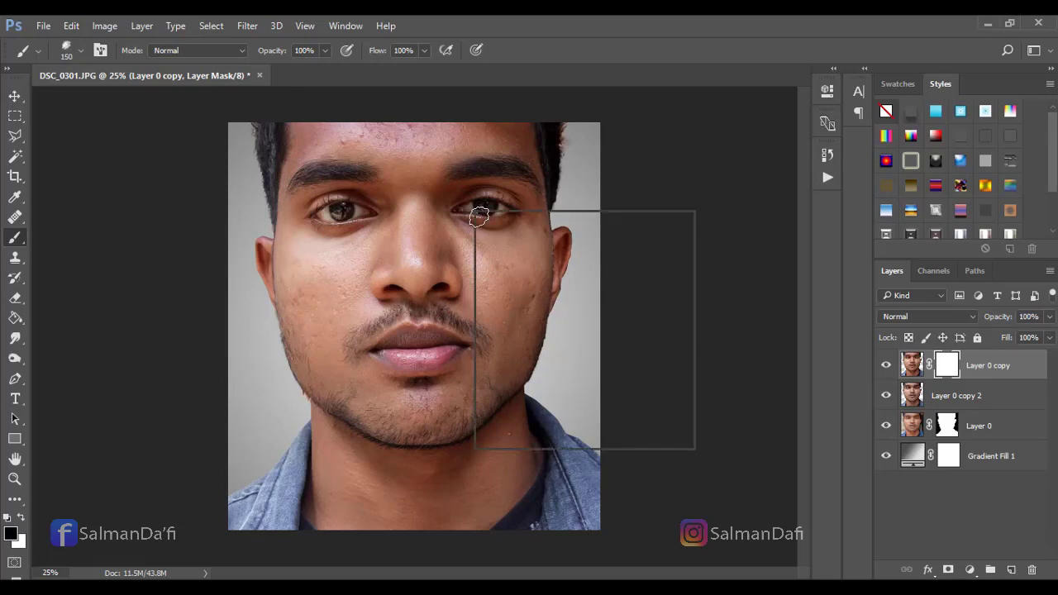
pyautogui.doubleClick(542, 316)
pyautogui.press(']')
pyautogui.press(']')
pyautogui.press(']')
pyautogui.press(']')
pyautogui.press(']')
pyautogui.press(']')
pyautogui.press(']')
pyautogui.press(']')
pyautogui.press(']')
pyautogui.press(']')
pyautogui.press(']')
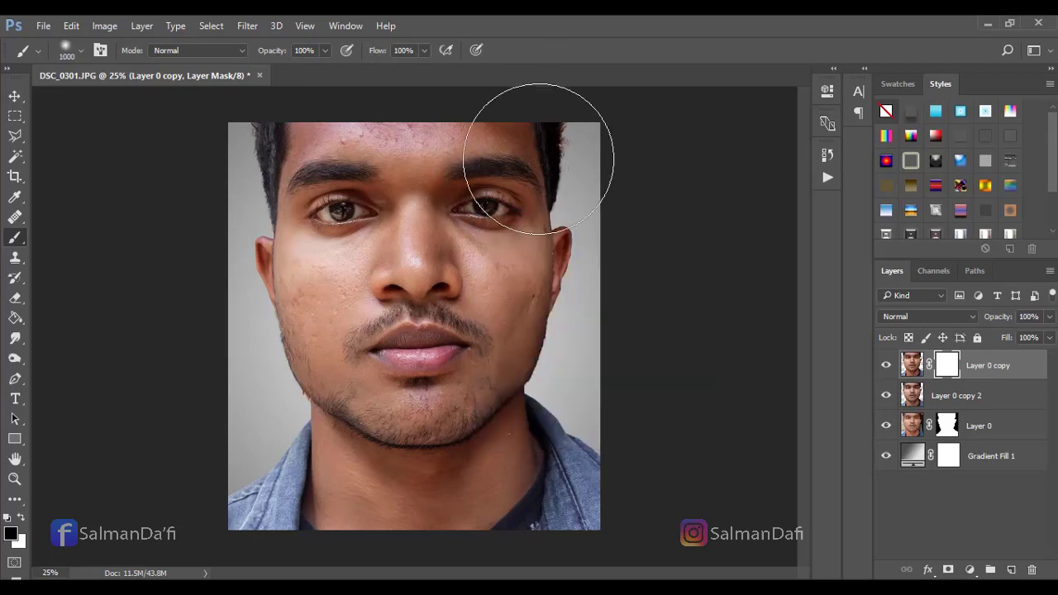
pyautogui.moveTo(545, 164)
pyautogui.mouseDown()
pyautogui.moveTo(422, 135)
pyautogui.moveTo(308, 132)
pyautogui.moveTo(255, 213)
pyautogui.moveTo(270, 243)
pyautogui.mouseUp()
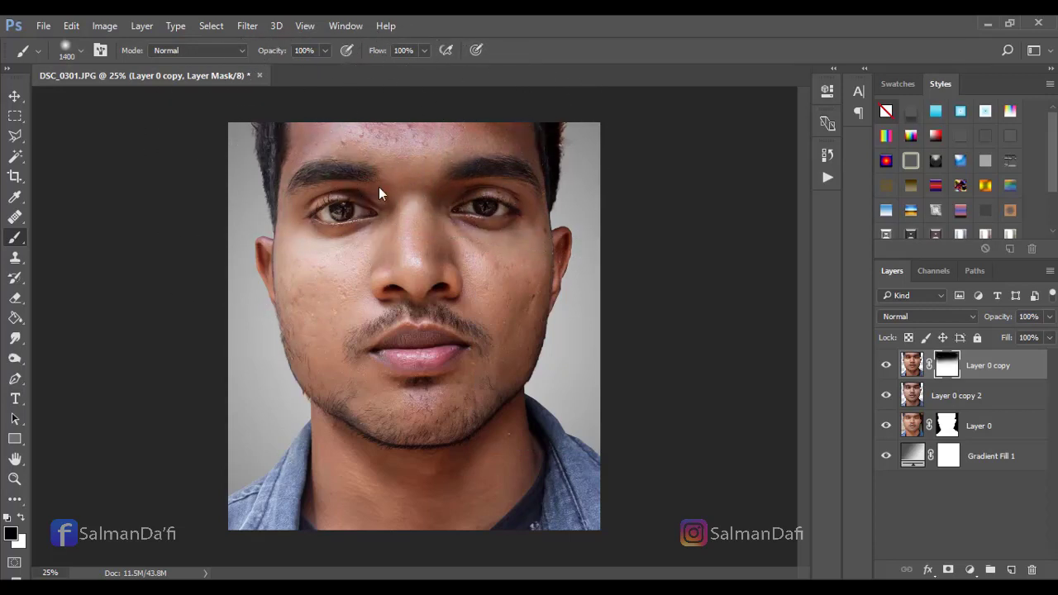
pyautogui.moveTo(529, 208); pyautogui.dragTo(576, 256)
# - Lower the Reds saturation of Layer 0 copy 2 to -14 with a Hue/Saturation adjustment
pyautogui.click(912, 395)
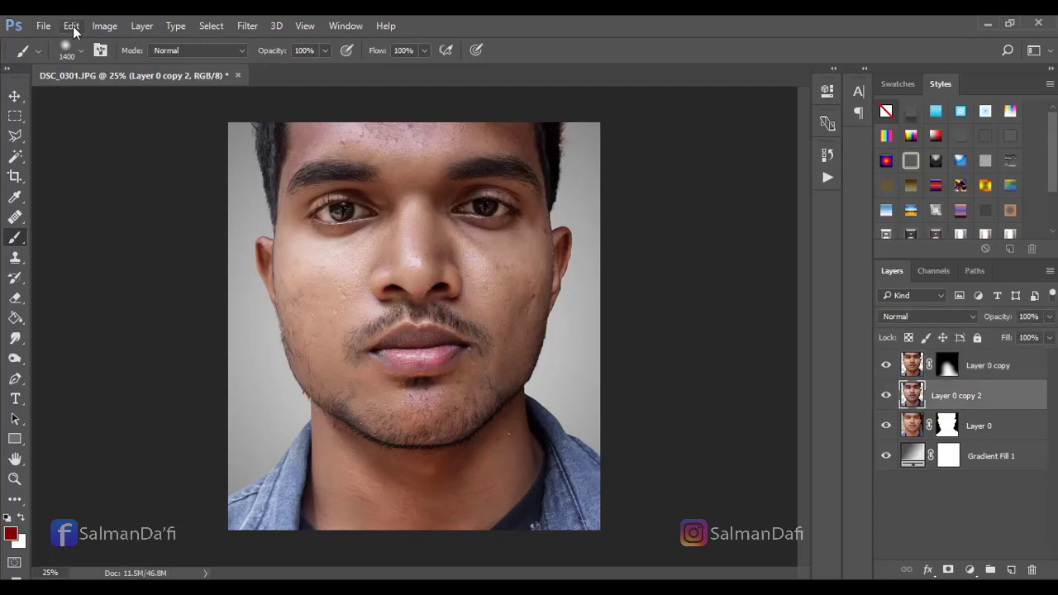
pyautogui.click(105, 26)
pyautogui.moveTo(132, 73)
pyautogui.click(376, 147)
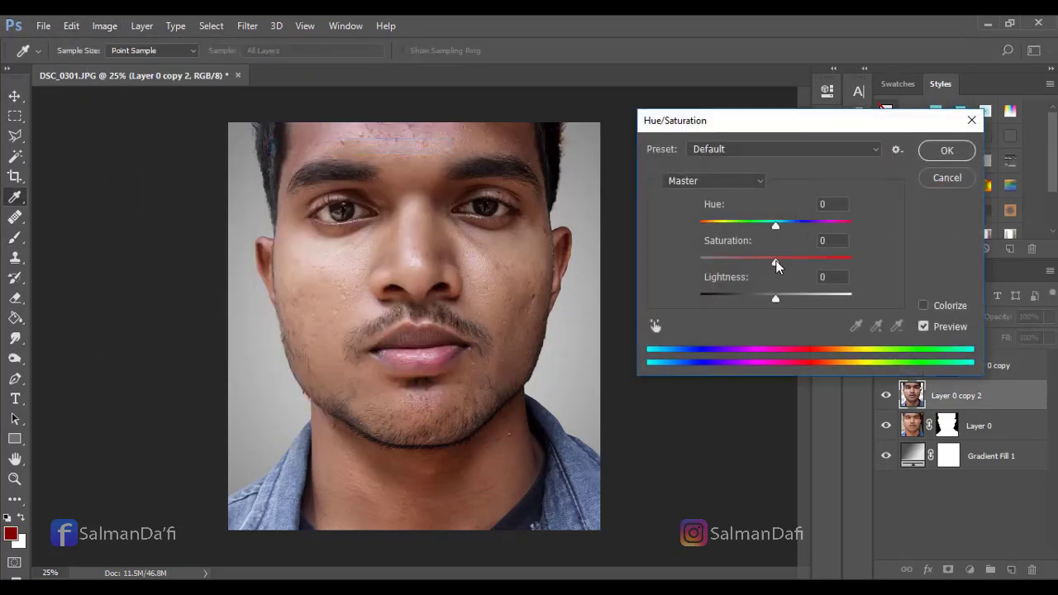
pyautogui.click(714, 181)
pyautogui.click(727, 206)
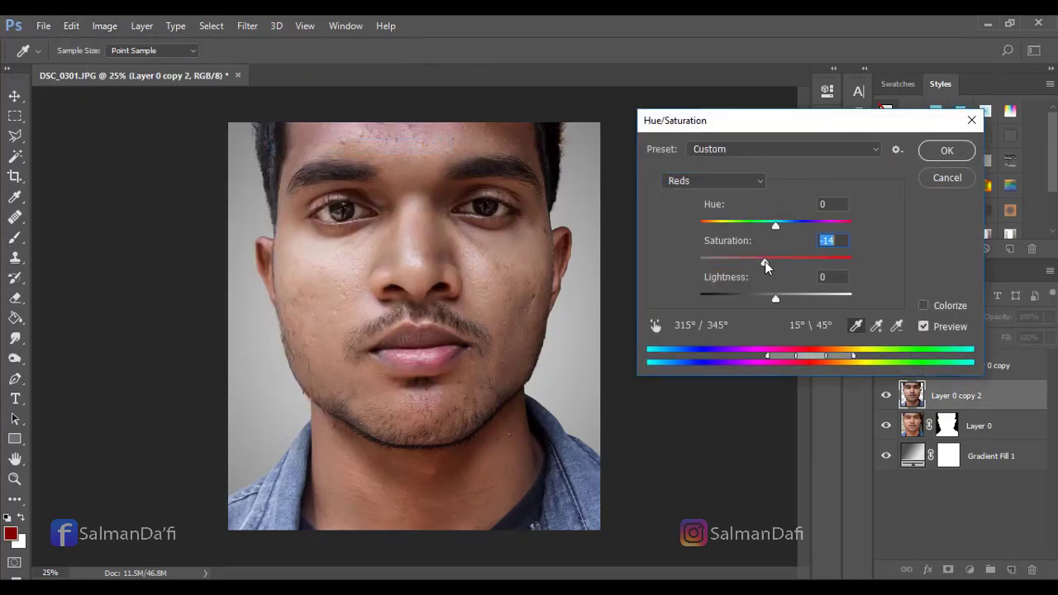
pyautogui.click(948, 150)
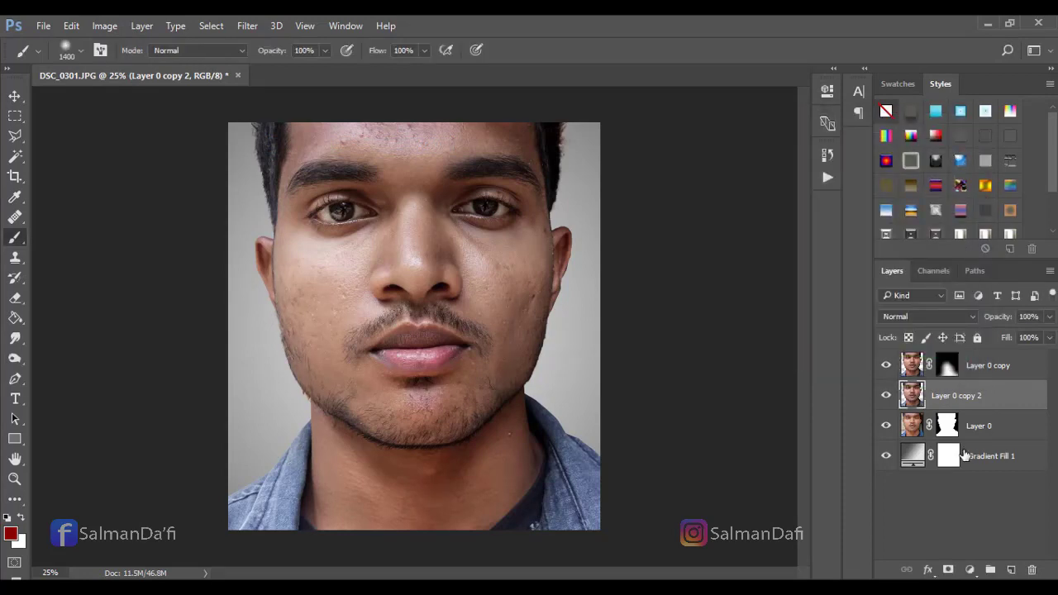
# - Paint black over the neck and lower edge of the picture on the Layer 0 copy mask
pyautogui.click(947, 364)
pyautogui.moveTo(378, 507)
pyautogui.mouseDown()
pyautogui.moveTo(276, 406)
pyautogui.moveTo(408, 524)
pyautogui.moveTo(513, 534)
pyautogui.mouseUp()
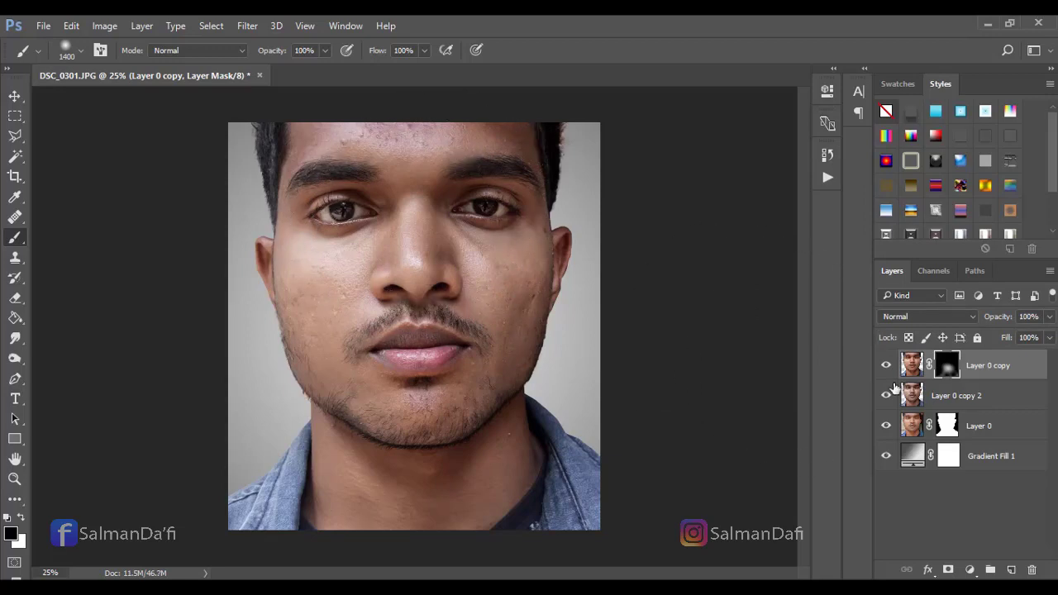
pyautogui.click(948, 389)
# - Duplicate Layer 0 copy and Layer 0 copy 2 together and merge the duplicates into one layer
pyautogui.click(948, 373)
pyautogui.keyDown('ctrl'); pyautogui.click(975, 396); pyautogui.keyUp('ctrl')
pyautogui.hotkey('ctrl', 'j')
pyautogui.rightClick(979, 379)
pyautogui.click(742, 540)
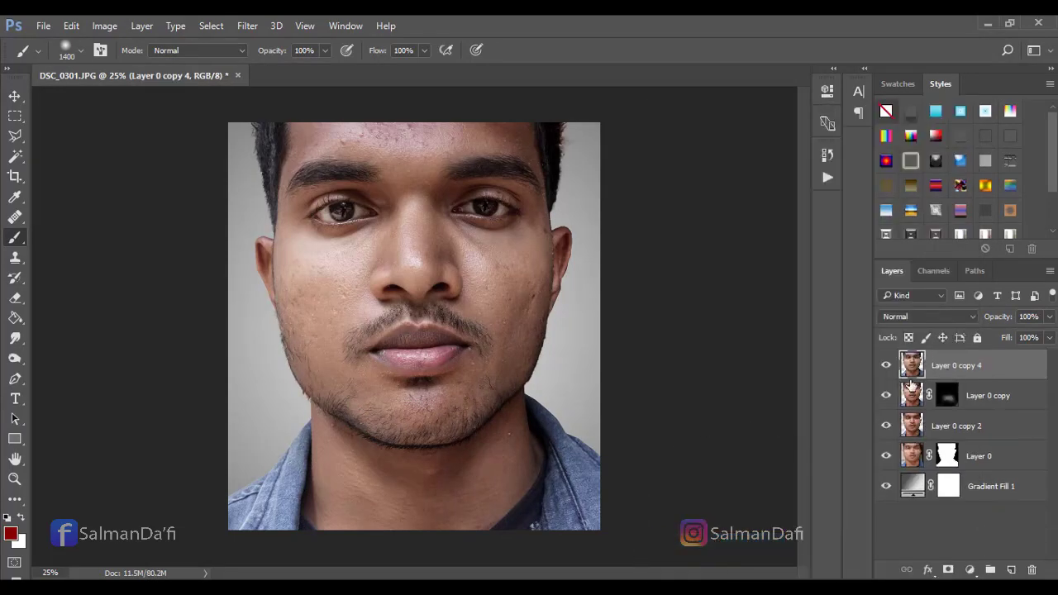
# - Compare the portrait with and without the merged layer, and hide Layer 0 copy and Layer 0 copy 2
pyautogui.click(886, 368)
pyautogui.click(886, 368)
pyautogui.click(886, 367)
pyautogui.click(886, 367)
pyautogui.click(886, 367)
pyautogui.click(886, 366)
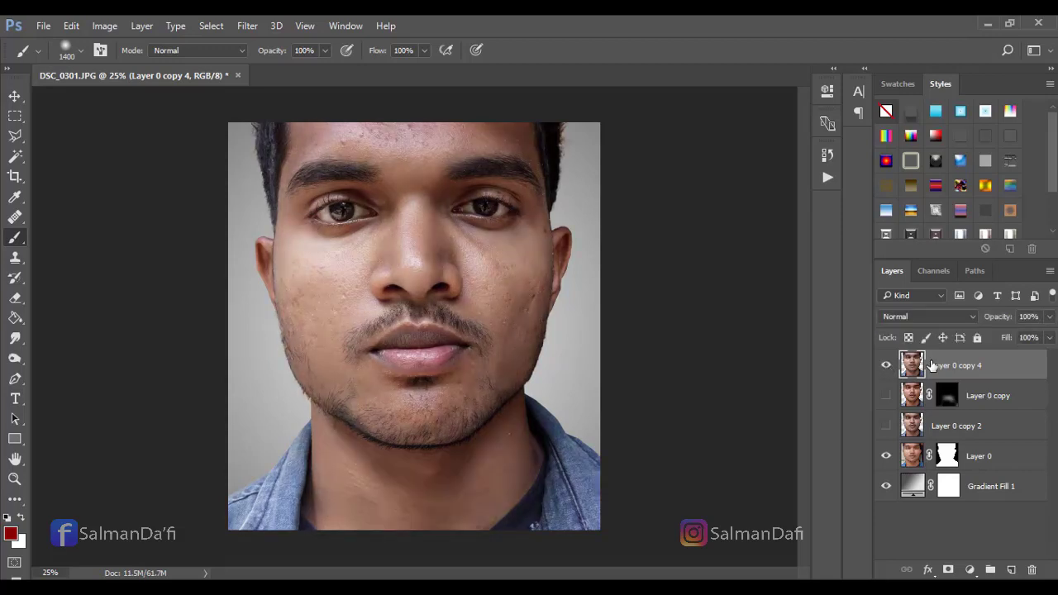
# - Duplicate Layer 0 copy 4 and switch to the Mixer Brush with white as the foreground colour
pyautogui.hotkey('ctrl', 'j')
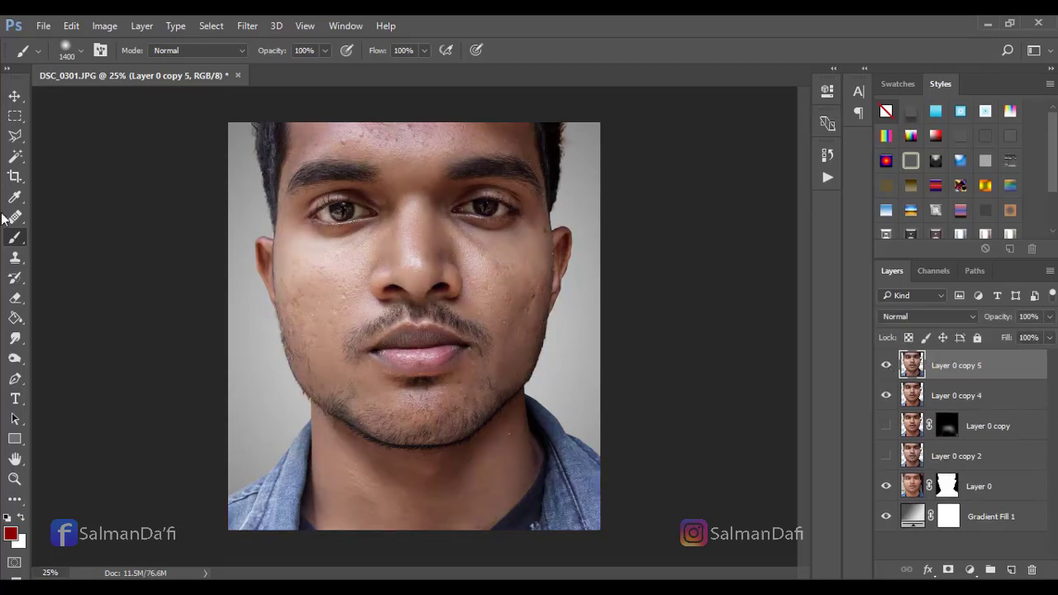
pyautogui.rightClick(15, 237)
pyautogui.click(95, 284)
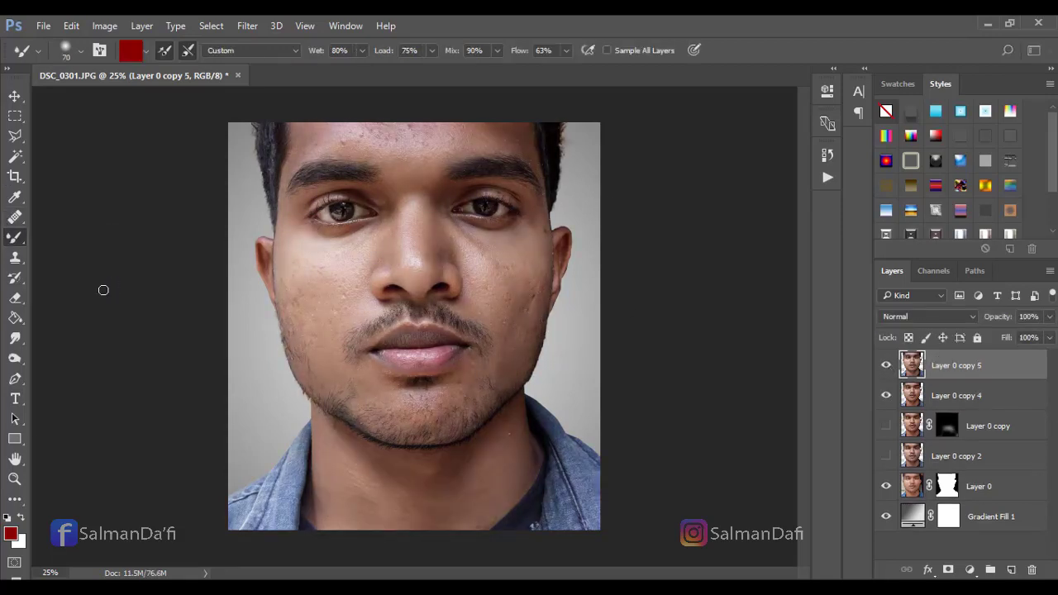
pyautogui.click(22, 517)
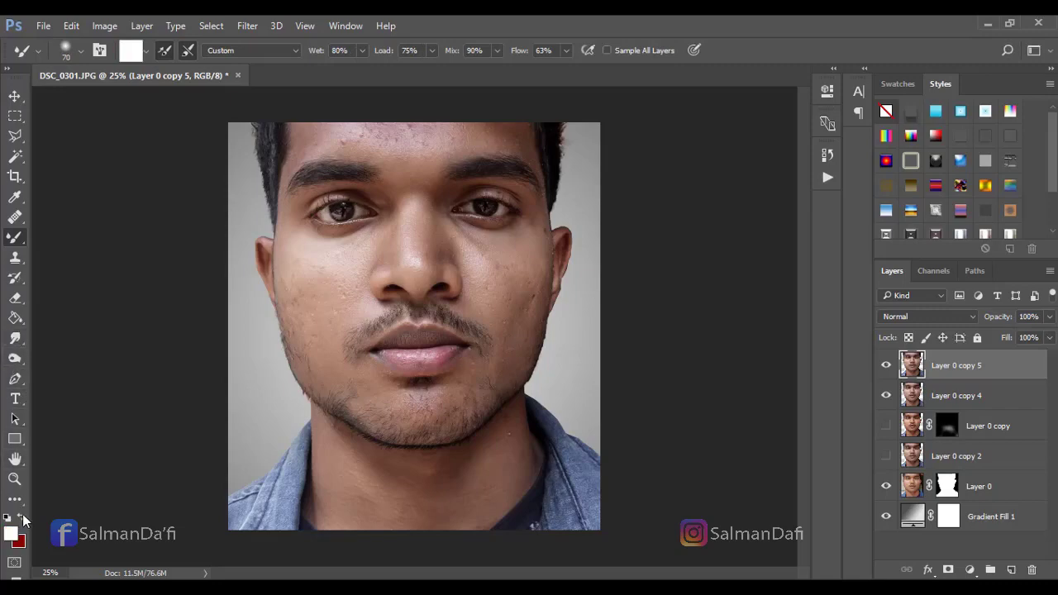
# - Smooth the skin of the cheek on the image's left side with the Mixer Brush at 80 to 200 px
pyautogui.hotkey('ctrl', '+')
pyautogui.moveTo(339, 414); pyautogui.dragTo(387, 495)
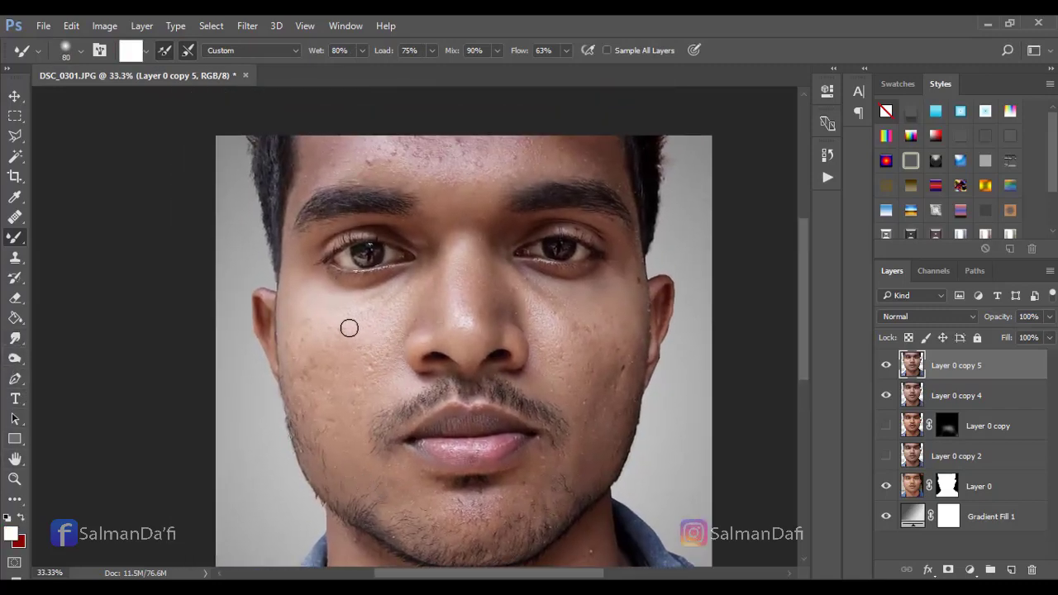
pyautogui.press(']')
pyautogui.press(']')
pyautogui.press(']')
pyautogui.press(']')
pyautogui.press(']')
pyautogui.press(']')
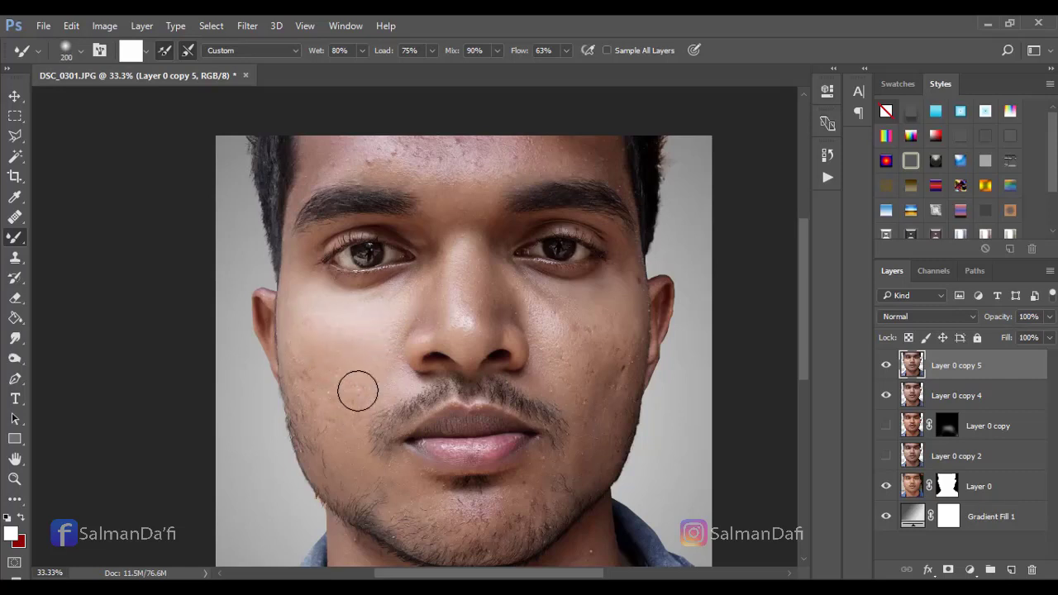
pyautogui.press('[')
pyautogui.press('[')
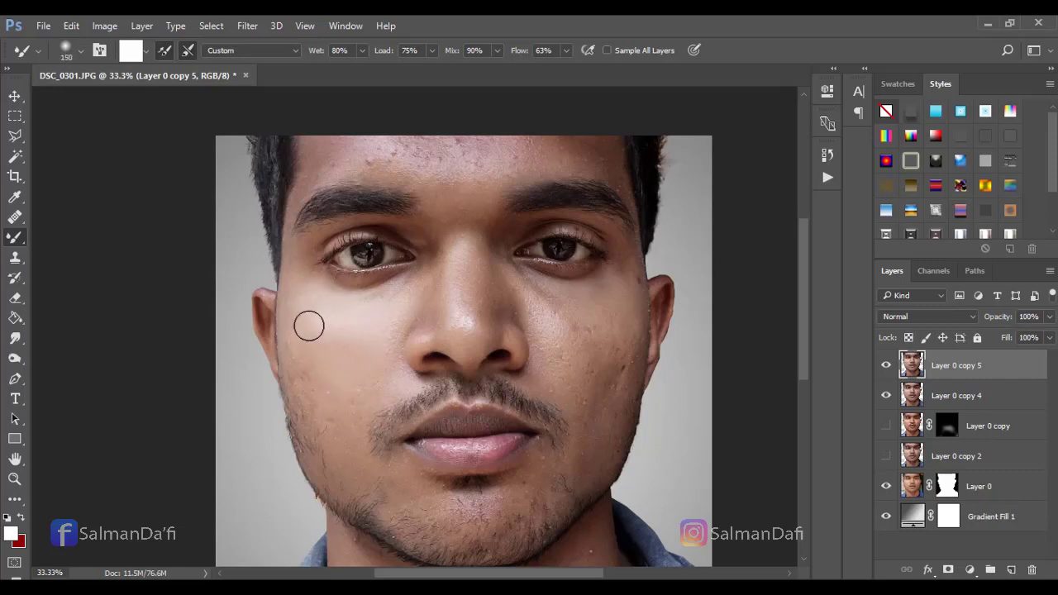
# - Smooth the skin of the cheek on the image's right side with the Mixer Brush at 100 to 250 px
pyautogui.press(']')
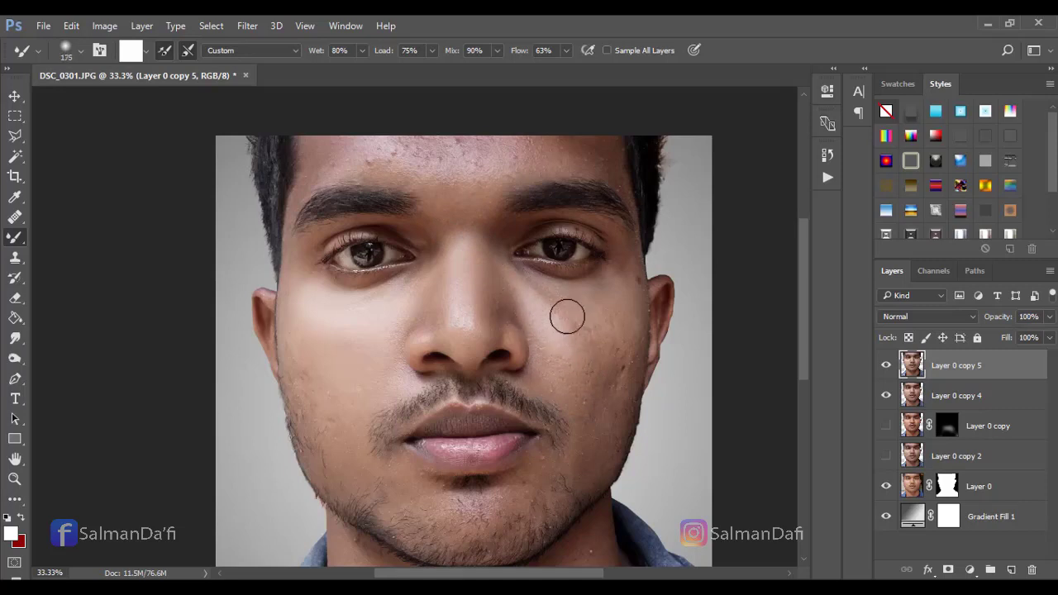
pyautogui.press(']')
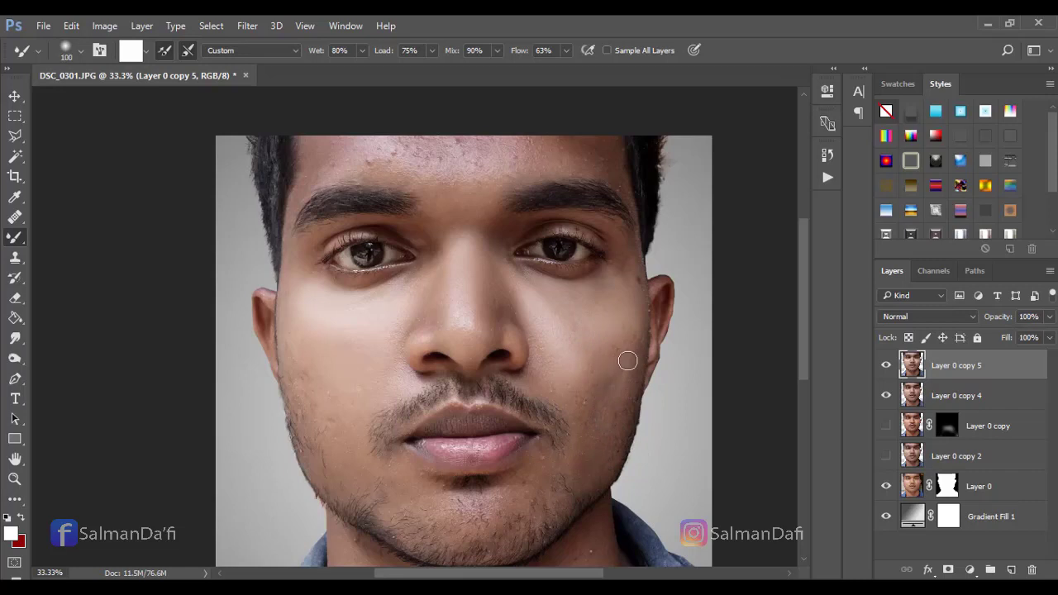
pyautogui.moveTo(641, 341); pyautogui.dragTo(603, 399)
pyautogui.press(']')
pyautogui.press(']')
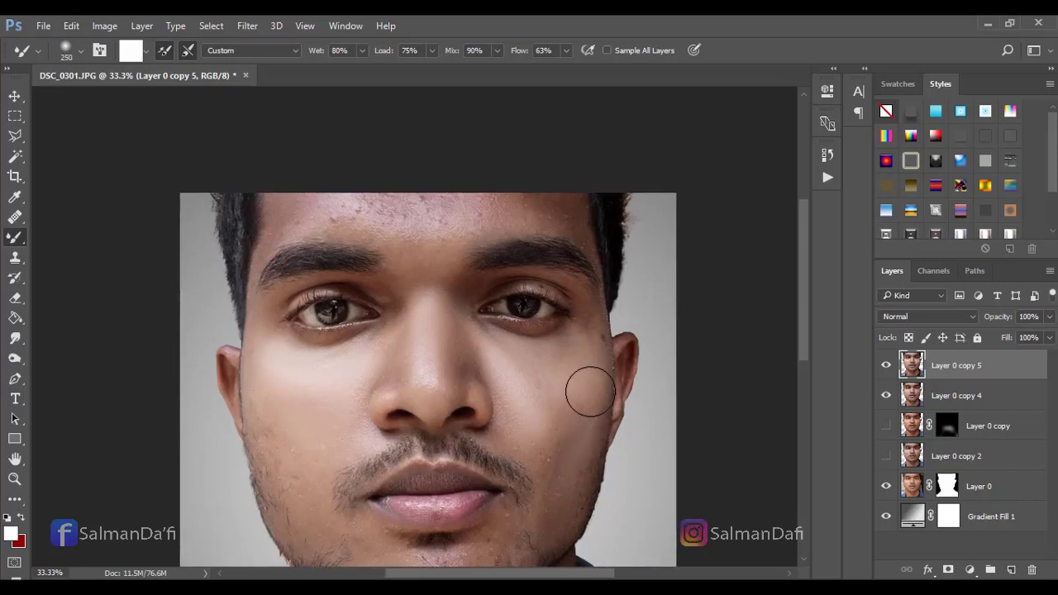
# - Smooth the blemishes across the forehead with the Mixer Brush at about 200 px
pyautogui.moveTo(640, 476)
pyautogui.mouseDown()
pyautogui.moveTo(683, 378)
pyautogui.moveTo(681, 494)
pyautogui.mouseUp()
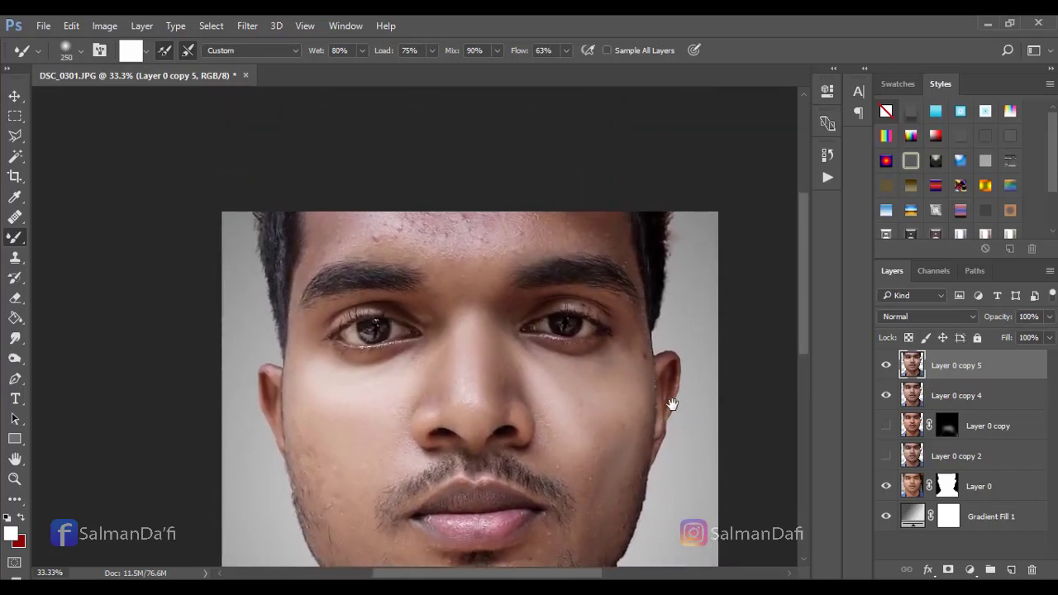
pyautogui.press('[')
pyautogui.press('[')
pyautogui.moveTo(468, 258)
pyautogui.mouseDown()
pyautogui.moveTo(485, 231)
pyautogui.moveTo(360, 226)
pyautogui.moveTo(433, 221)
pyautogui.mouseUp()
pyautogui.press(']')
pyautogui.moveTo(521, 218)
pyautogui.mouseDown()
pyautogui.moveTo(534, 229)
pyautogui.moveTo(572, 222)
pyautogui.mouseUp()
pyautogui.moveTo(480, 246)
pyautogui.mouseDown()
pyautogui.moveTo(445, 251)
pyautogui.moveTo(522, 245)
pyautogui.moveTo(464, 248)
pyautogui.moveTo(386, 219)
pyautogui.moveTo(411, 245)
pyautogui.moveTo(331, 243)
pyautogui.mouseUp()
# - Refine the smoothing of the cheeks and remaining skin marks with the Mixer Brush reduced to 100 px
pyautogui.moveTo(616, 353); pyautogui.dragTo(600, 249)
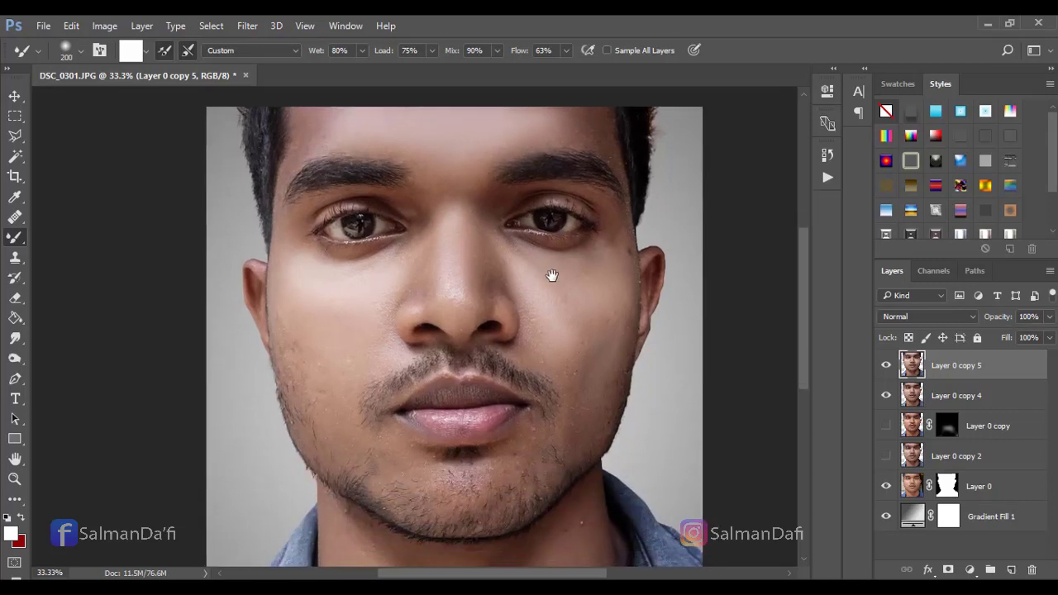
pyautogui.press('[')
pyautogui.press('[')
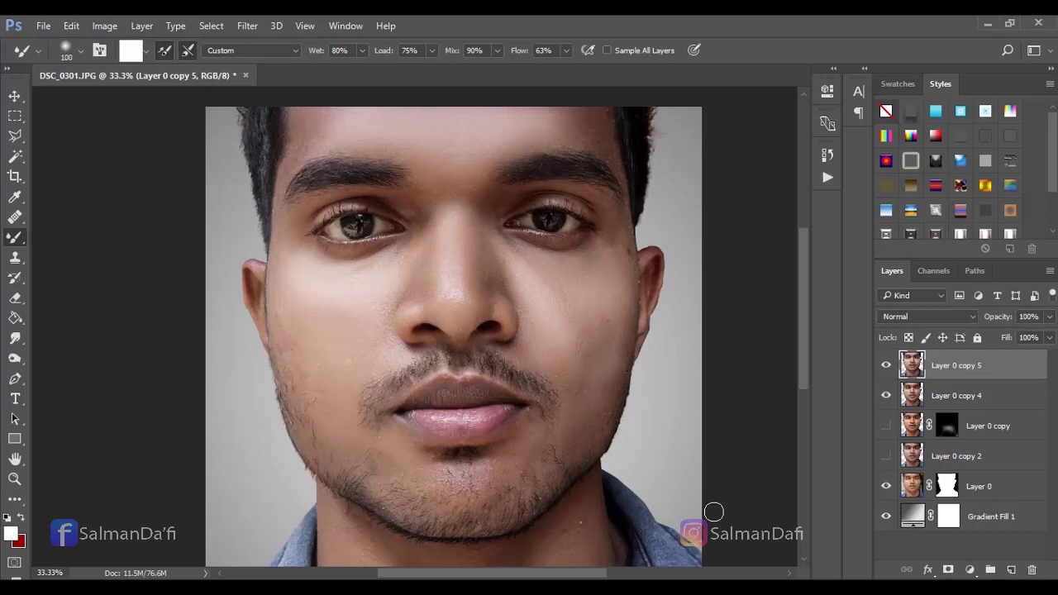
pyautogui.hotkey('ctrl', '-')
pyautogui.hotkey('ctrl', '-')
pyautogui.hotkey('ctrl', '+')
pyautogui.hotkey('ctrl', '+')
pyautogui.hotkey('ctrl', '-')
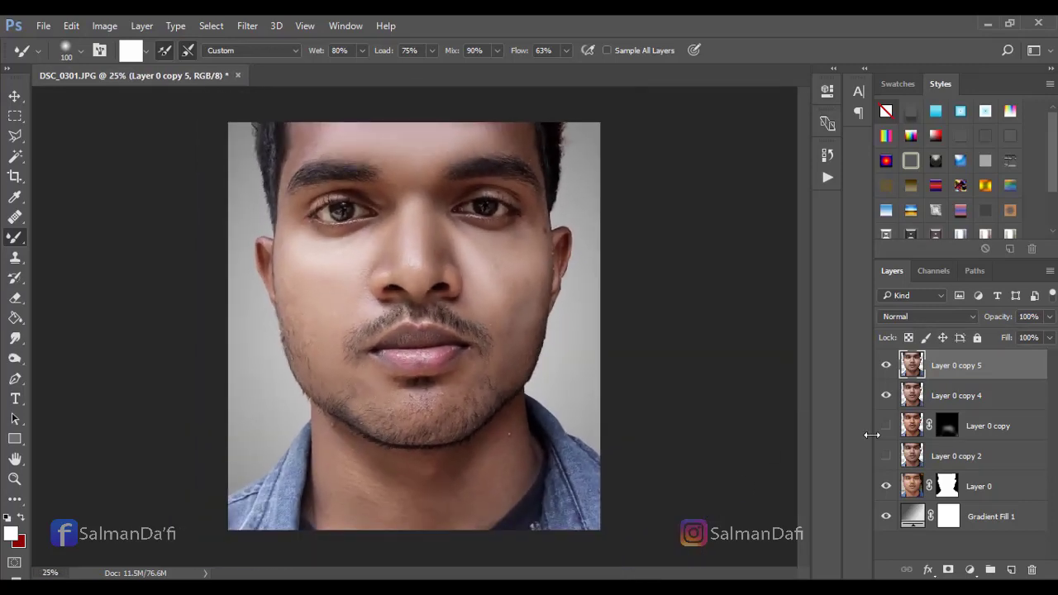
# - Duplicate Layer 0 copy 5 and set the duplicate's blend mode to Overlay
pyautogui.hotkey('ctrl', 'j')
pyautogui.click(965, 315)
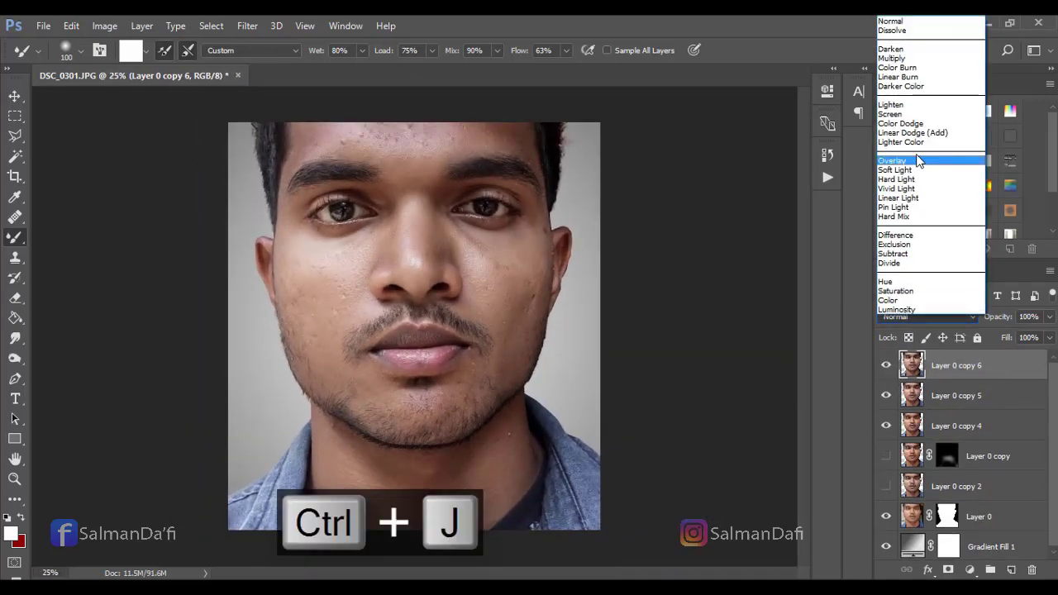
pyautogui.click(918, 160)
# - Apply a High Pass filter with a radius of 2.3 pixels to Layer 0 copy 6
pyautogui.click(247, 25)
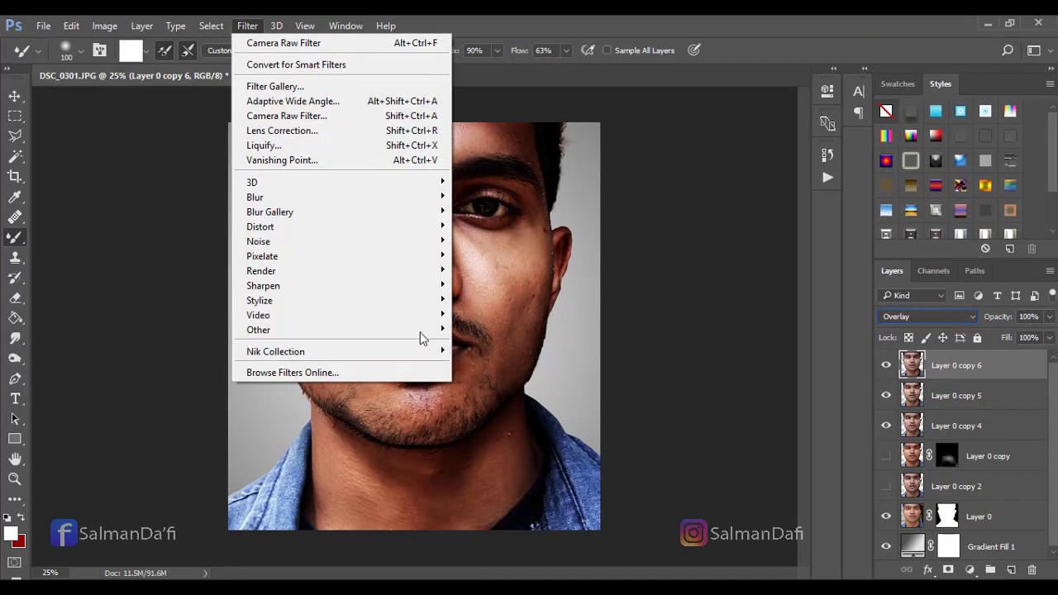
pyautogui.moveTo(422, 330)
pyautogui.click(484, 347)
pyautogui.moveTo(491, 121); pyautogui.dragTo(643, 109)
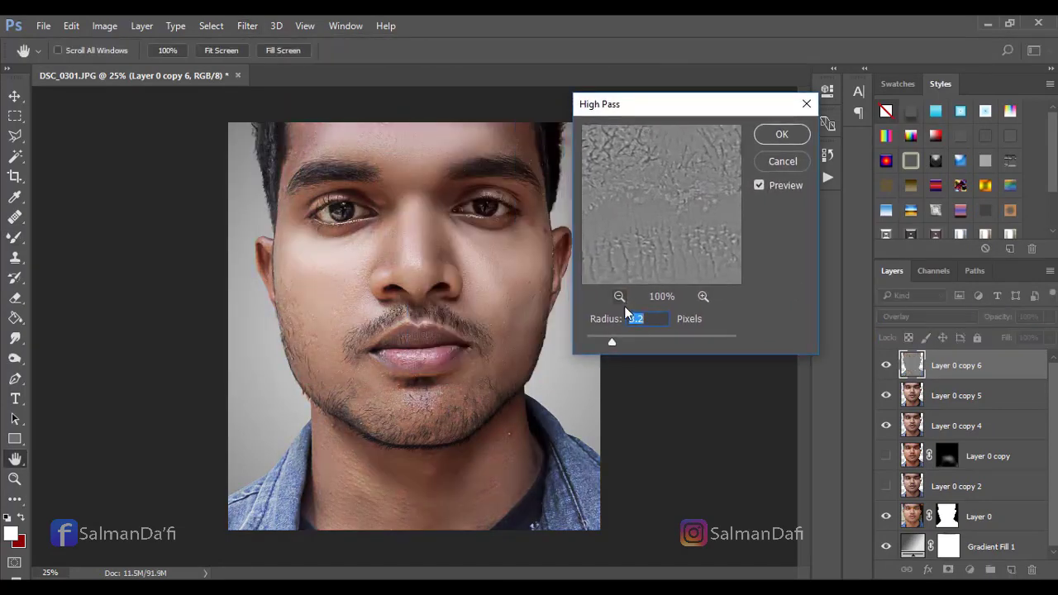
pyautogui.hotkey('ctrl', '+')
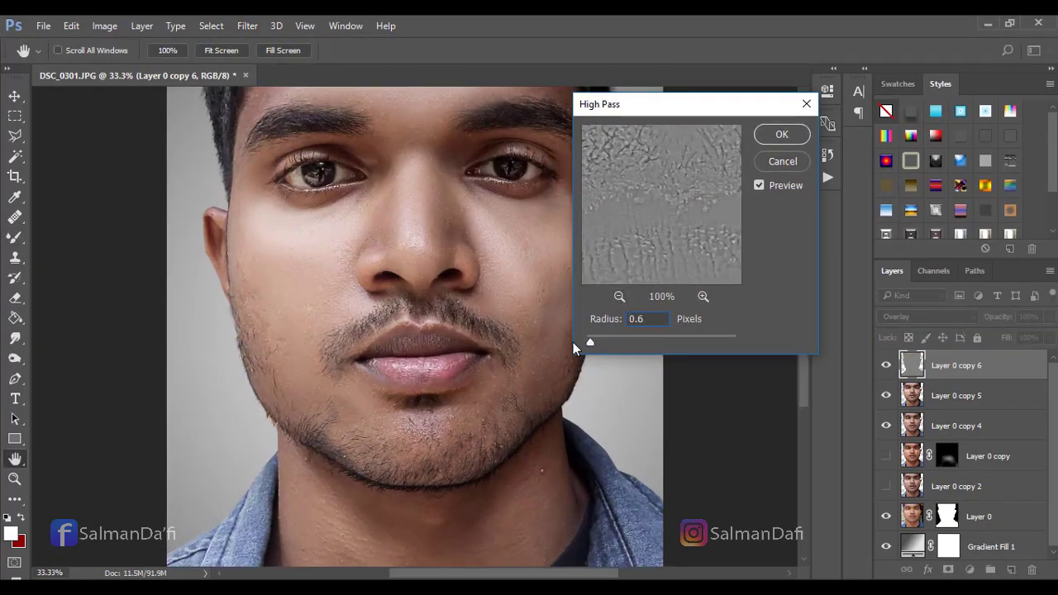
pyautogui.moveTo(590, 342); pyautogui.dragTo(604, 342)
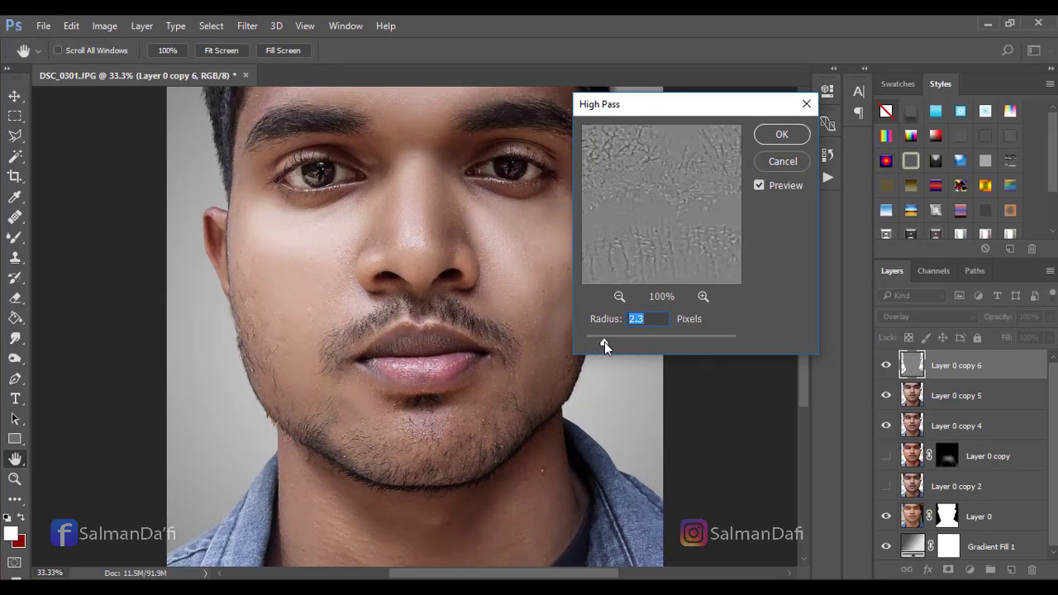
pyautogui.click(781, 134)
pyautogui.press('b')
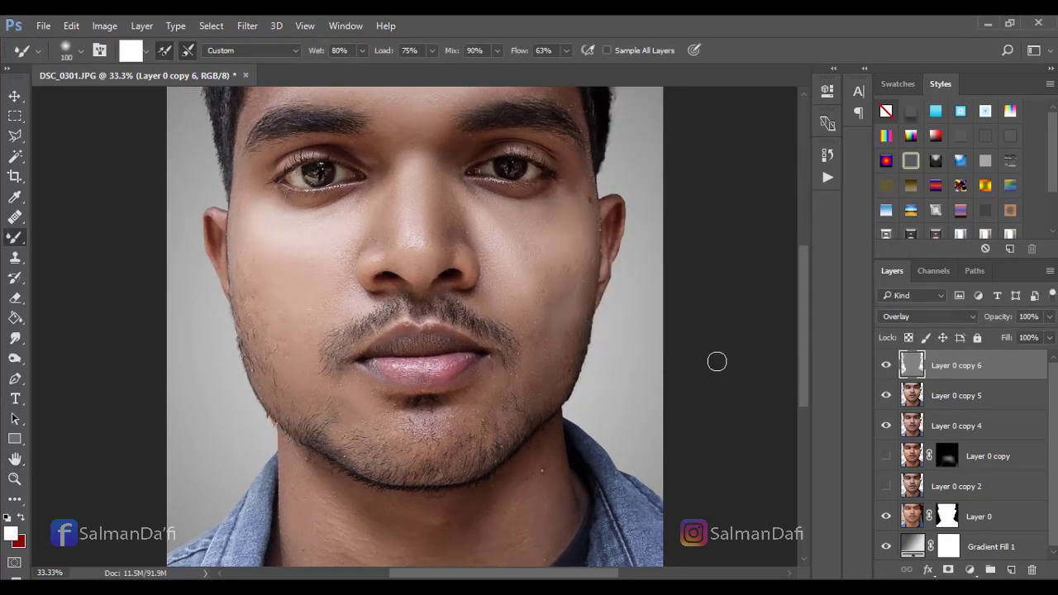
# - Add a white layer mask to Layer 0 copy 5 and switch to the regular Brush tool
pyautogui.hotkey('ctrl', '-')
pyautogui.hotkey('ctrl', '-')
pyautogui.hotkey('ctrl', '+')
pyautogui.hotkey('alt', '[')
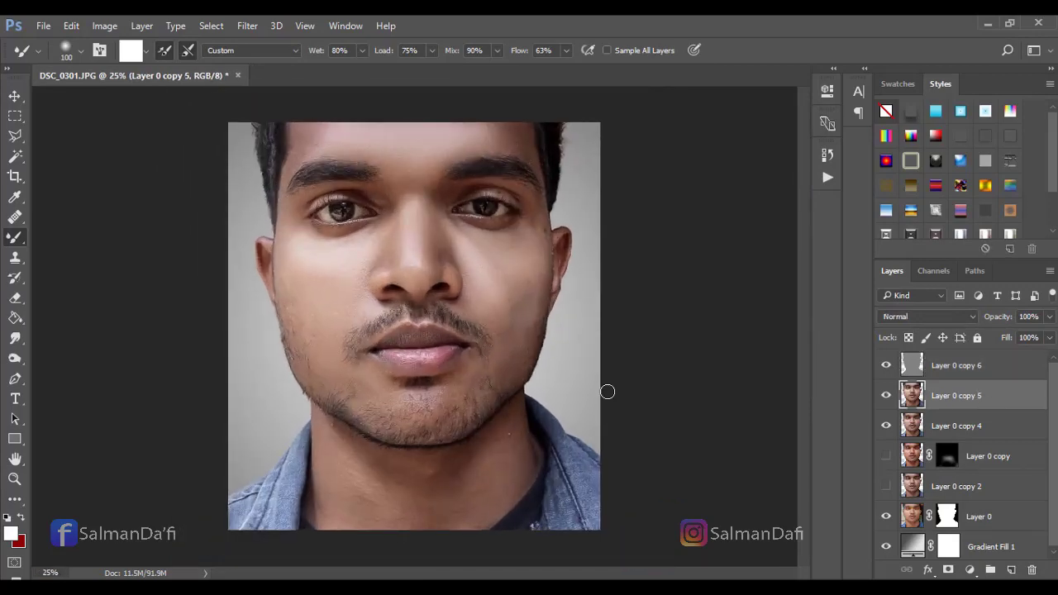
pyautogui.click(949, 572)
pyautogui.rightClick(17, 240)
pyautogui.click(56, 238)
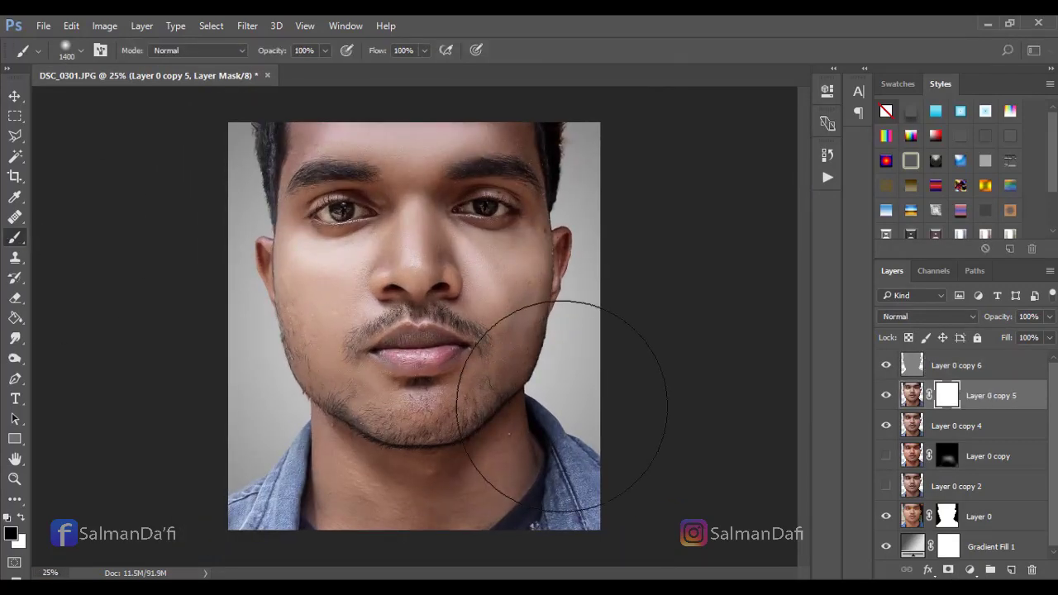
# - Paint black at both outer edges of the jaw on the Layer 0 copy 5 mask, reducing the soft brush to 800 px
pyautogui.click(583, 358)
pyautogui.press('[')
pyautogui.press('[')
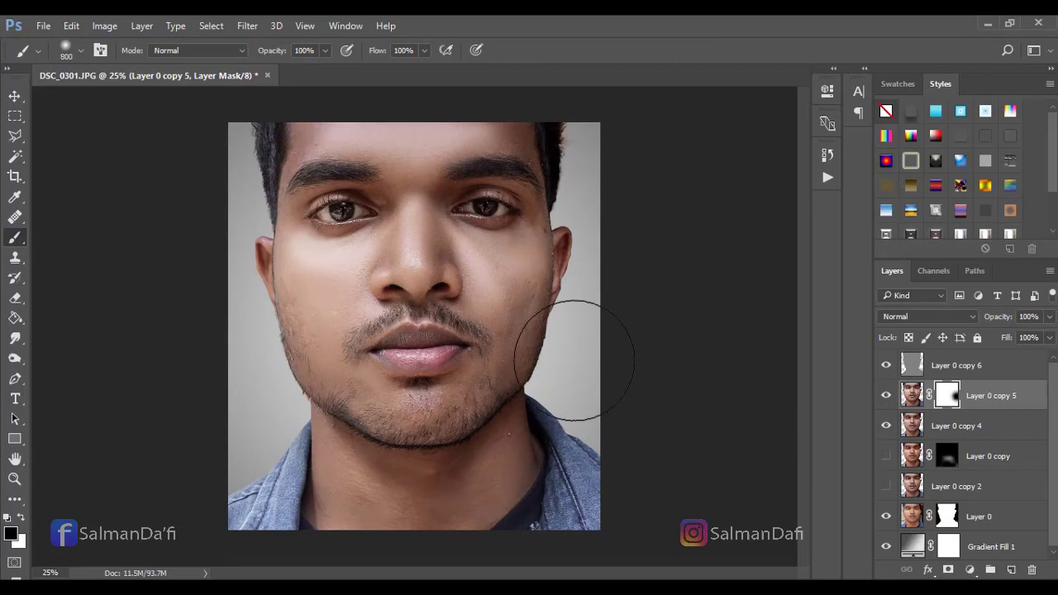
pyautogui.click(575, 360)
pyautogui.click(260, 389)
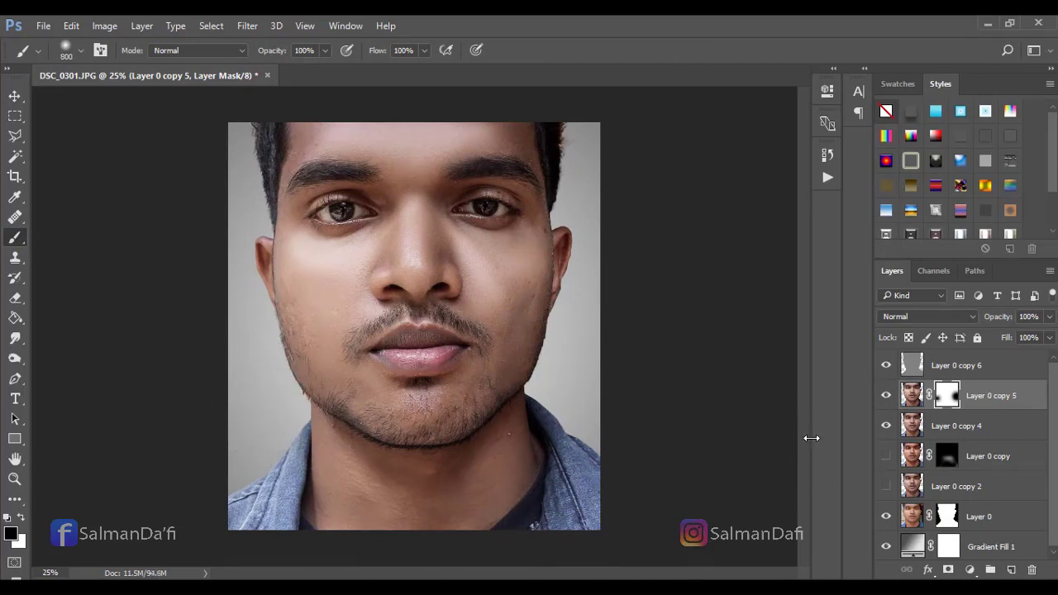
# - Paint black over the lower cheek on the image's left side in the Layer 0 copy 5 mask with a 600 px brush
pyautogui.hotkey('ctrl', '-')
pyautogui.hotkey('ctrl', '-')
pyautogui.hotkey('ctrl', '-')
pyautogui.hotkey('ctrl', '+')
pyautogui.hotkey('ctrl', '+')
pyautogui.hotkey('ctrl', '+')
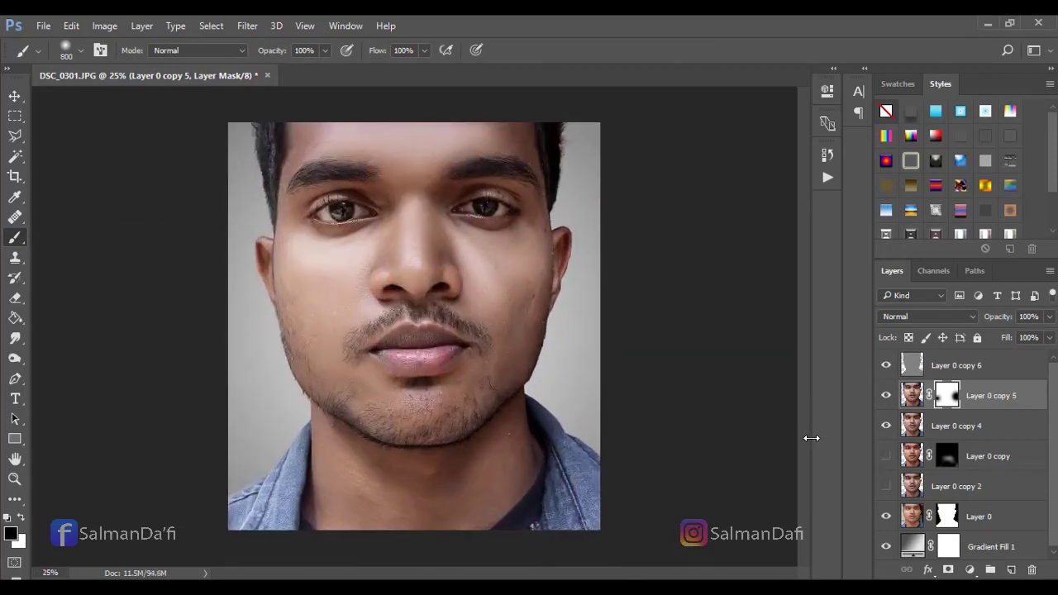
pyautogui.press('[')
pyautogui.press('[')
pyautogui.click(306, 319)
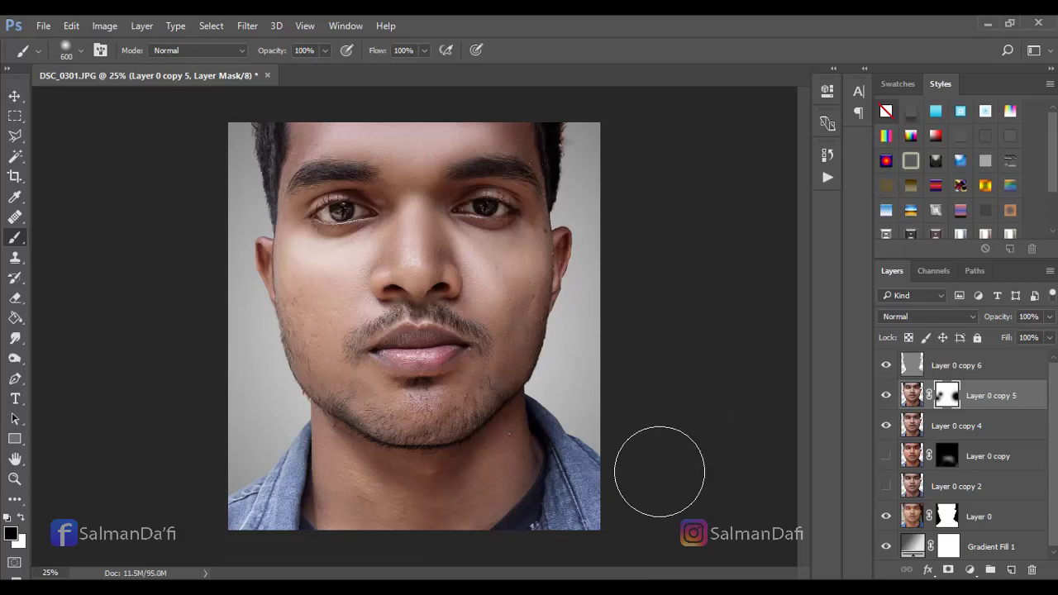
# - Toggle the visibility of Layer 0 copy 5 to compare the portrait with and without it
pyautogui.hotkey('ctrl', '-')
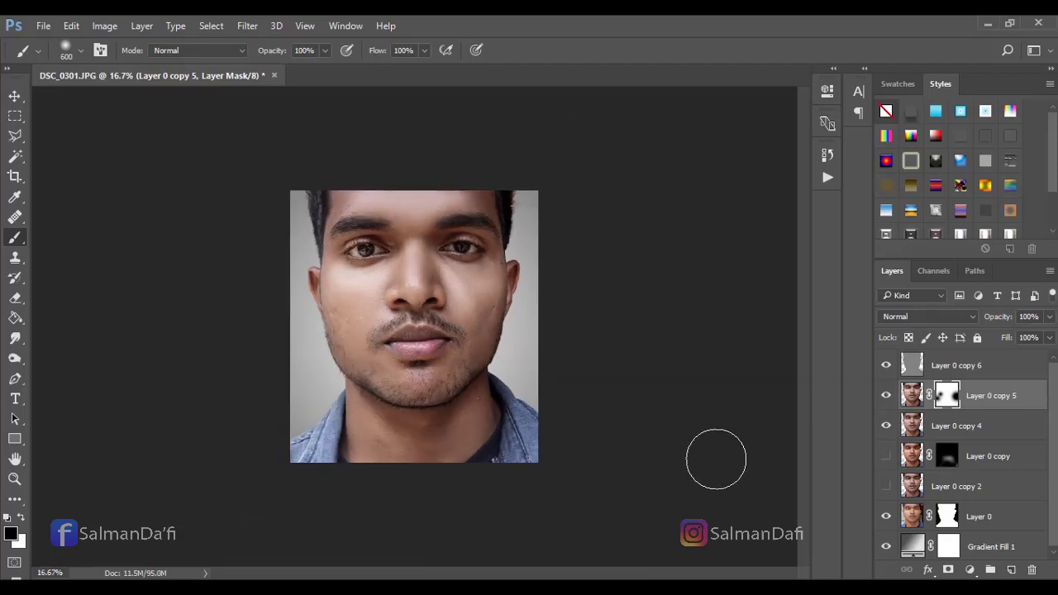
pyautogui.click(887, 397)
pyautogui.click(886, 397)
pyautogui.click(887, 396)
pyautogui.click(886, 397)
pyautogui.hotkey('ctrl', '+')
pyautogui.hotkey('ctrl', '+')
pyautogui.hotkey('ctrl', '-')
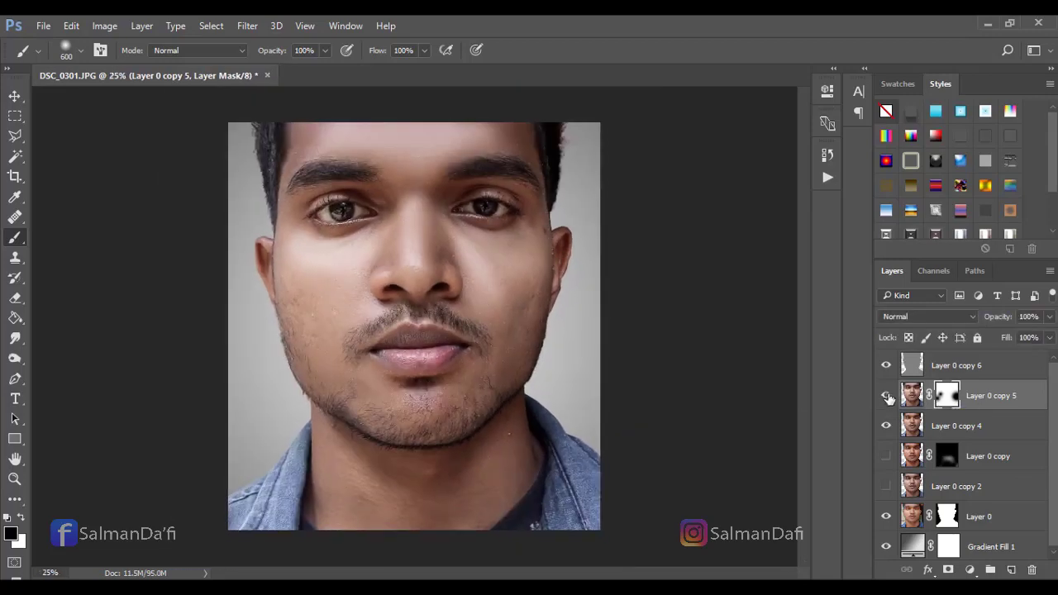
pyautogui.click(889, 398)
pyautogui.click(889, 398)
pyautogui.click(887, 397)
pyautogui.click(886, 397)
# - Create a new layer above Layer 0 copy 6 and choose a 3500 px smoke brush
pyautogui.click(1018, 368)
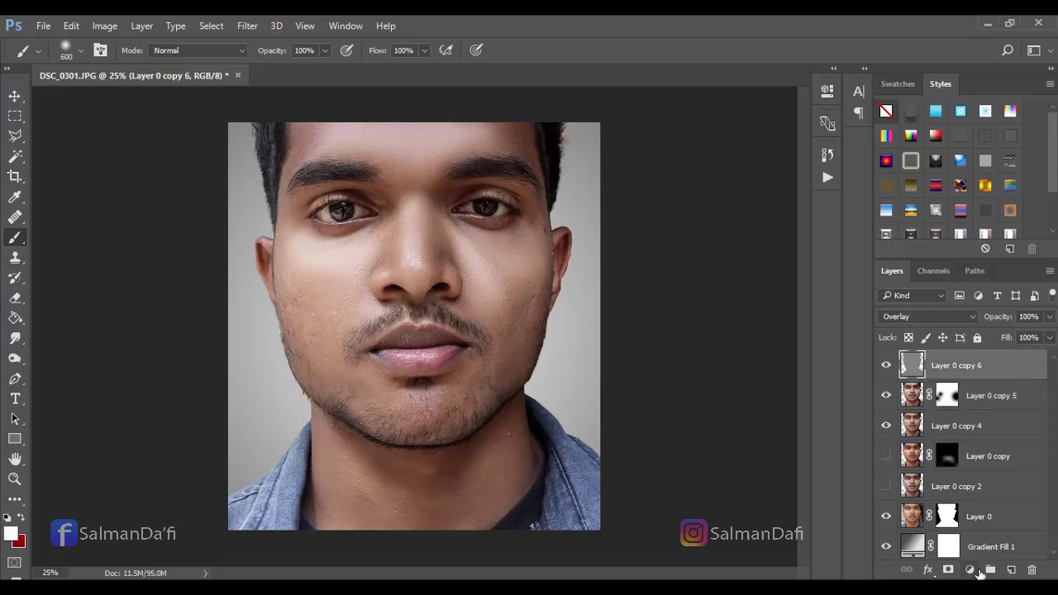
pyautogui.click(1011, 569)
pyautogui.rightClick(366, 314)
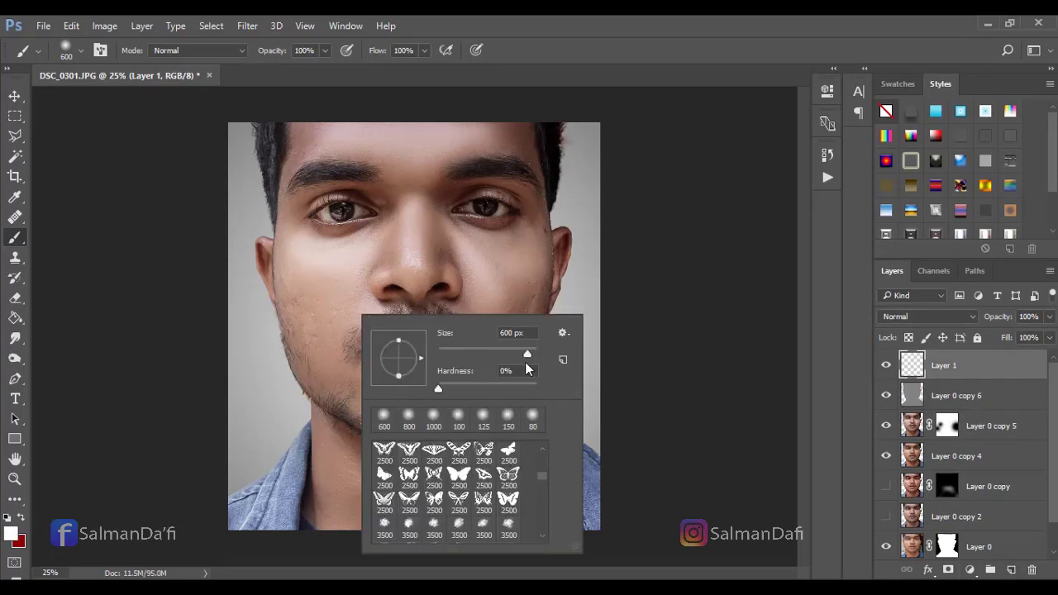
pyautogui.scroll(-5, 544, 481)
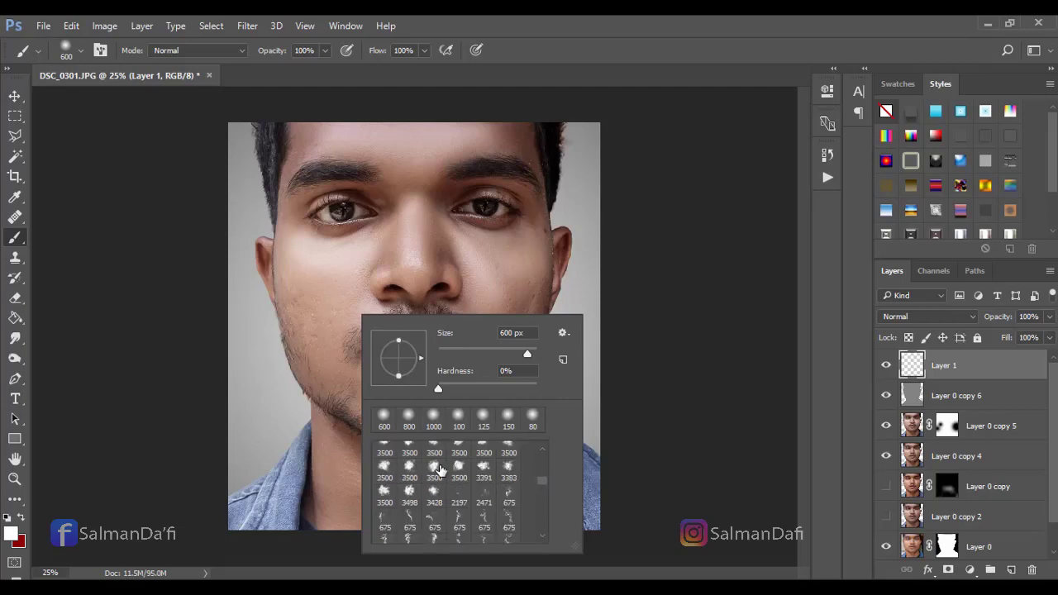
pyautogui.click(438, 470)
pyautogui.click(565, 52)
# - Try stamping white smoke over the shoulders and neck on Layer 1 with the 3500 px brush, then undo it
pyautogui.hotkey('ctrl', '-')
pyautogui.hotkey('ctrl', '-')
pyautogui.hotkey('ctrl', '-')
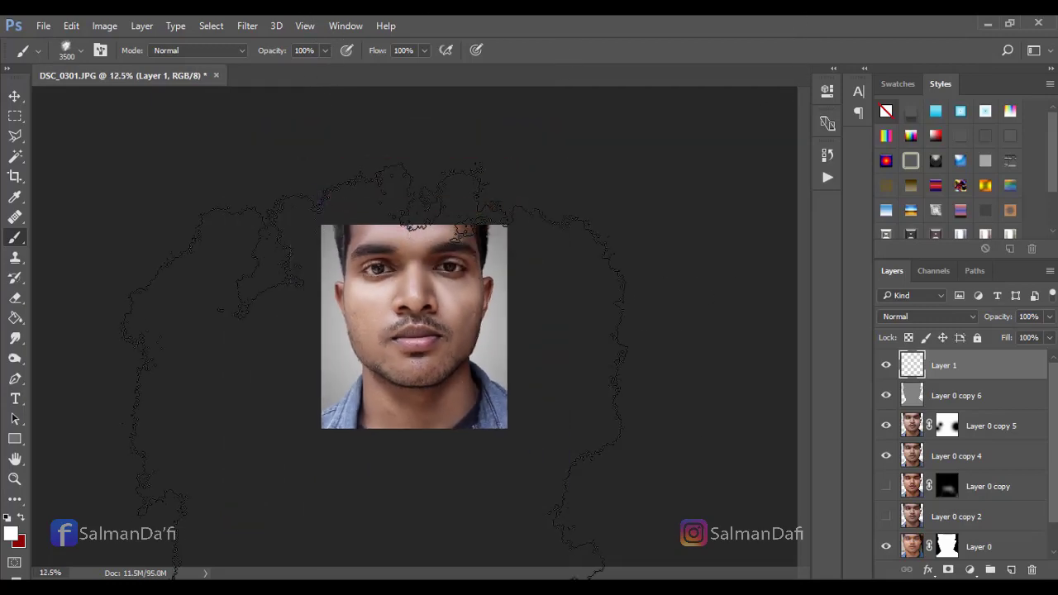
pyautogui.hotkey('ctrl', '+')
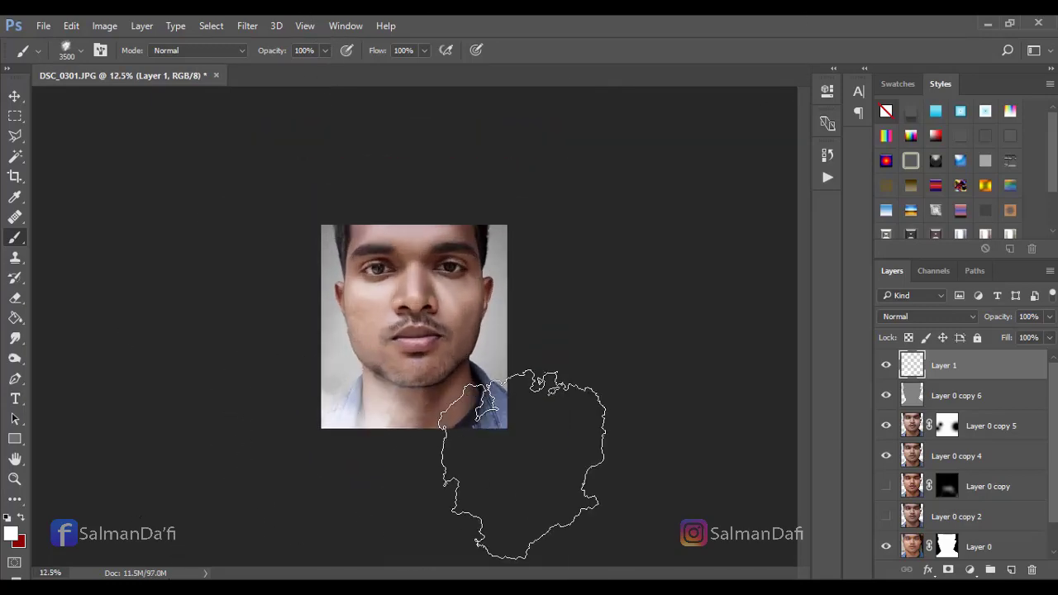
pyautogui.hotkey('ctrl', '+')
pyautogui.click(560, 527)
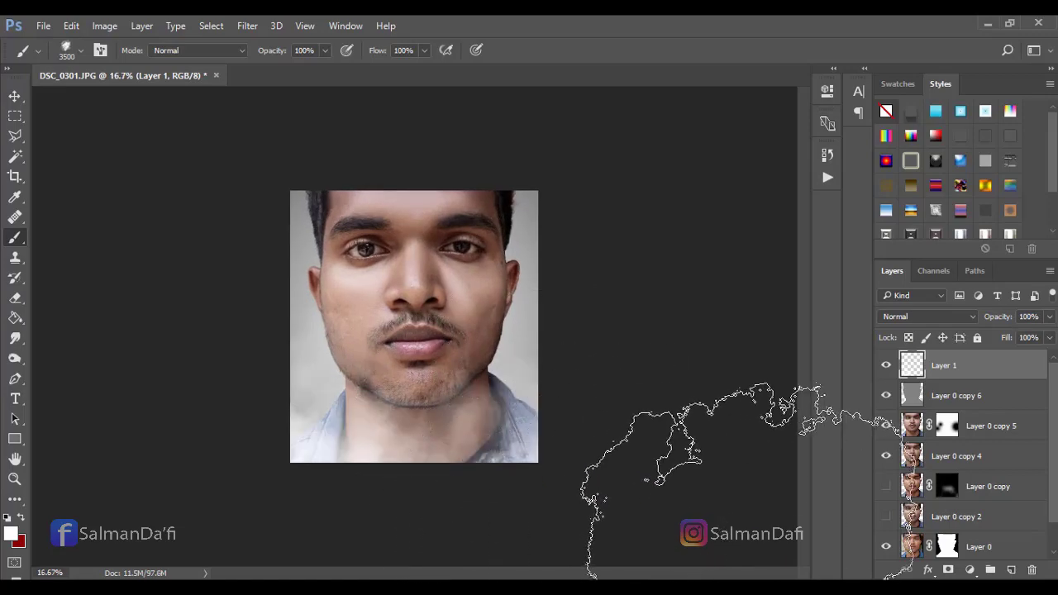
pyautogui.hotkey('ctrl', 'alt', 'z')
# - Try the 3428 px smoke brush in white over the collar and neck on Layer 1, then undo it
pyautogui.rightClick(463, 279)
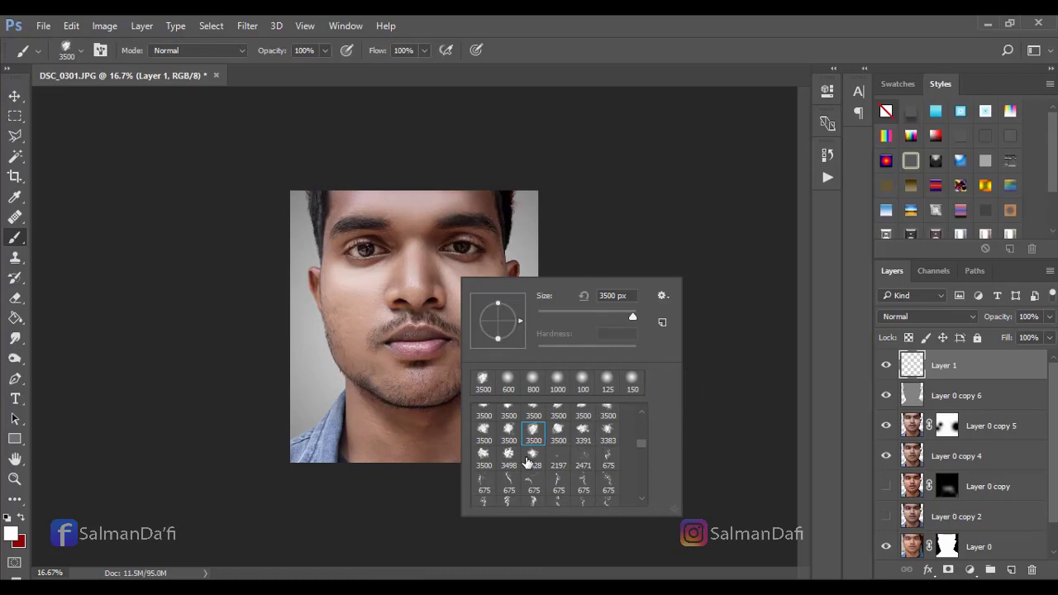
pyautogui.click(529, 457)
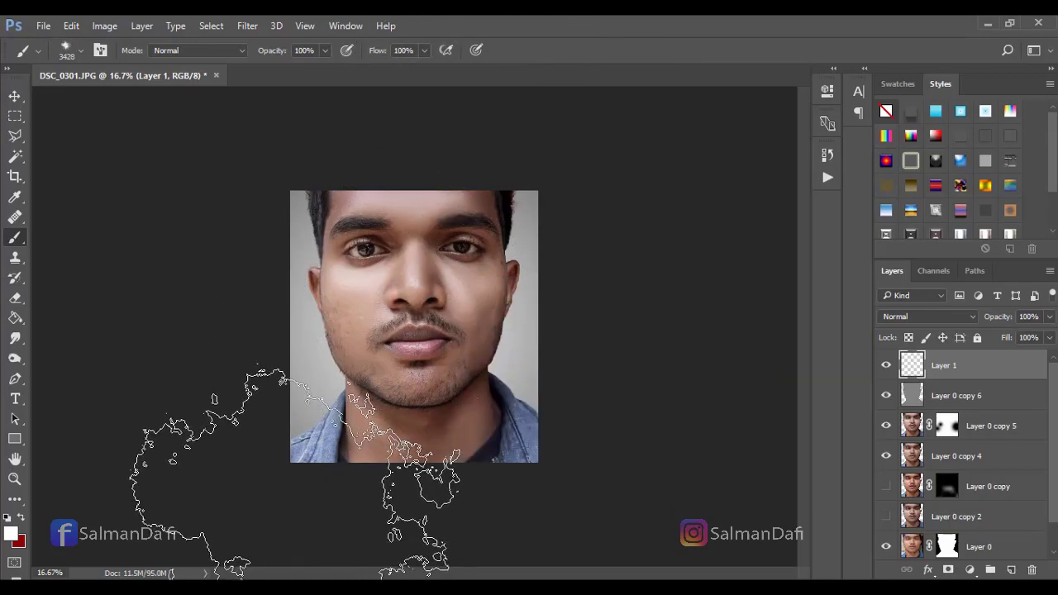
pyautogui.click(272, 481)
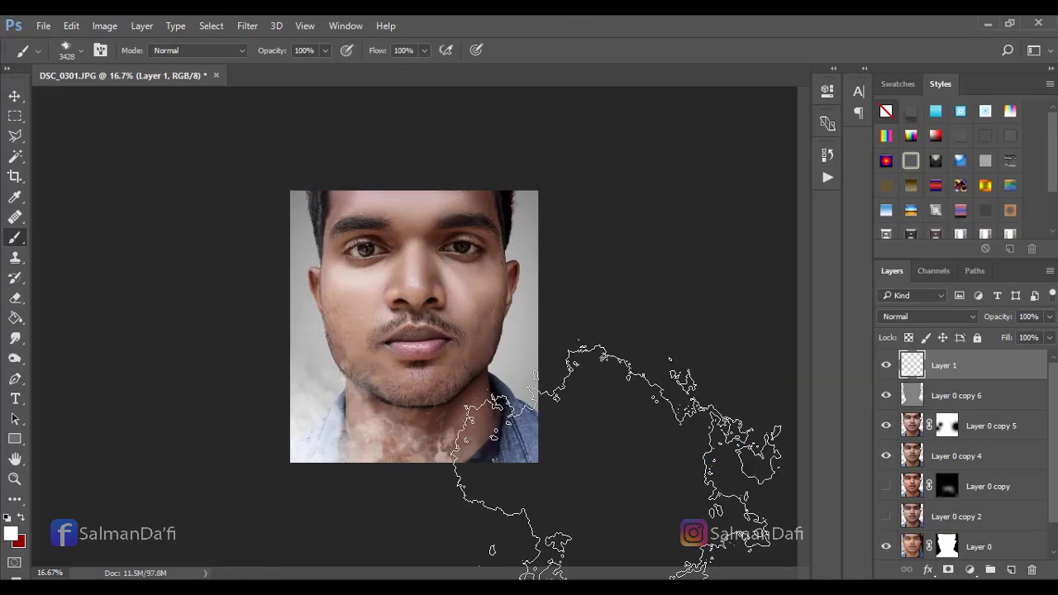
pyautogui.hotkey('ctrl', 'alt', 'z')
# - Paint white smoke over the shoulders, neck and background edges on Layer 1 with a different 3500 px smoke brush
pyautogui.rightClick(424, 340)
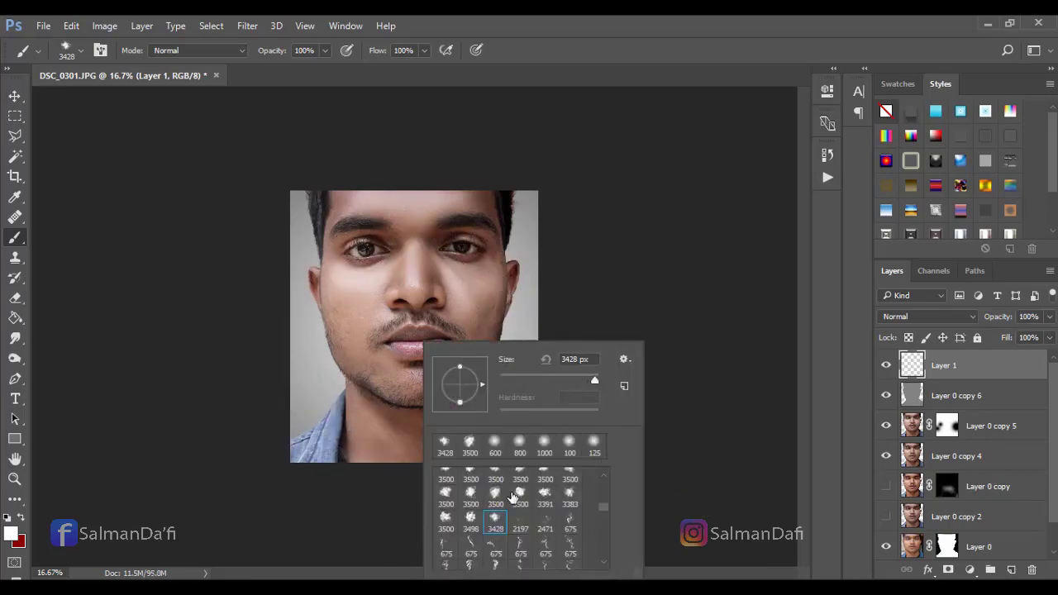
pyautogui.click(455, 494)
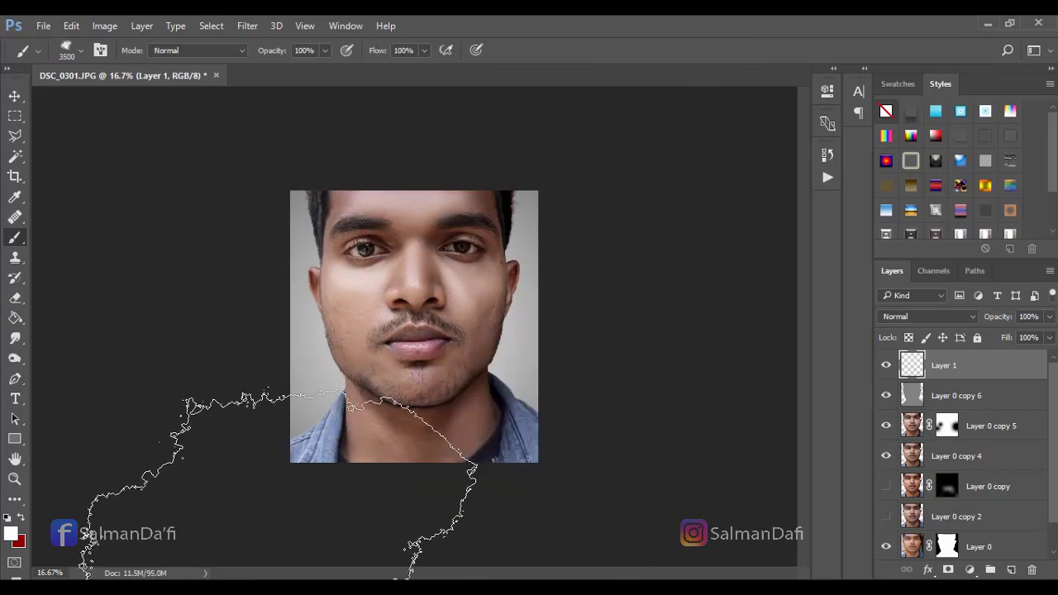
pyautogui.click(601, 488)
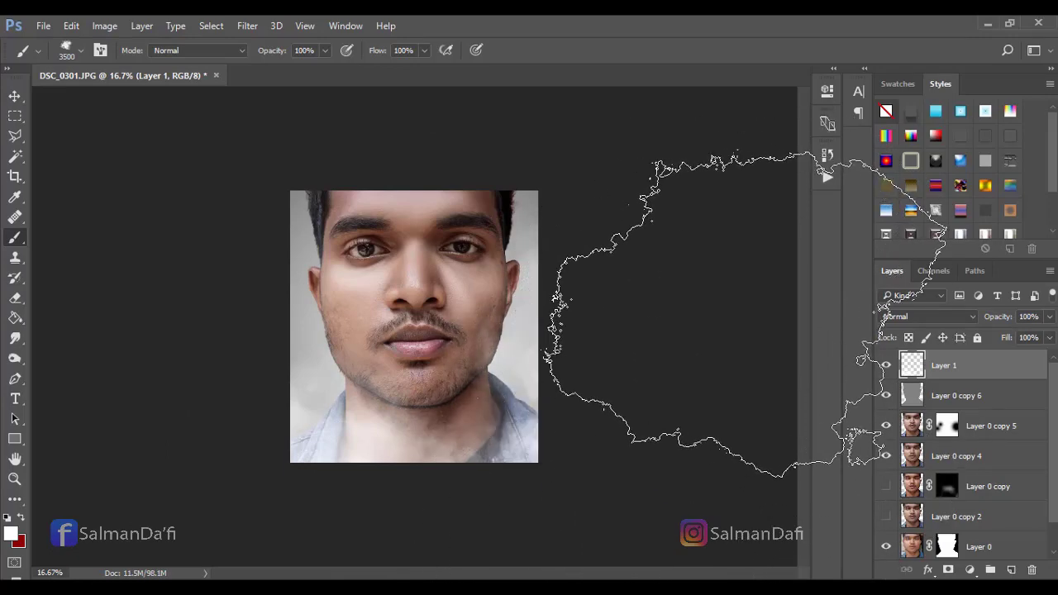
pyautogui.hotkey('ctrl', '+')
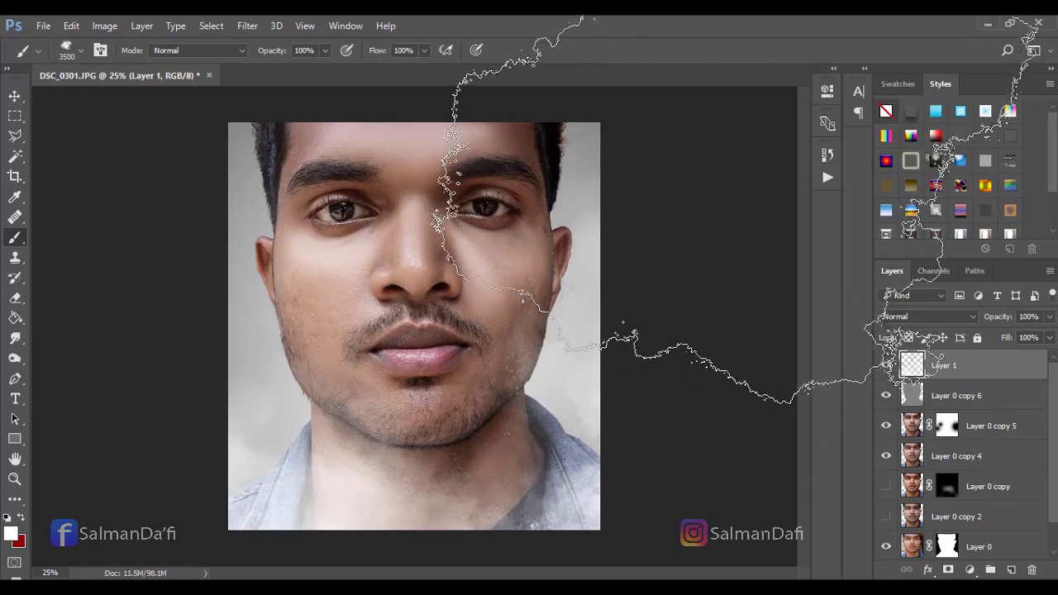
pyautogui.hotkey('ctrl', '-')
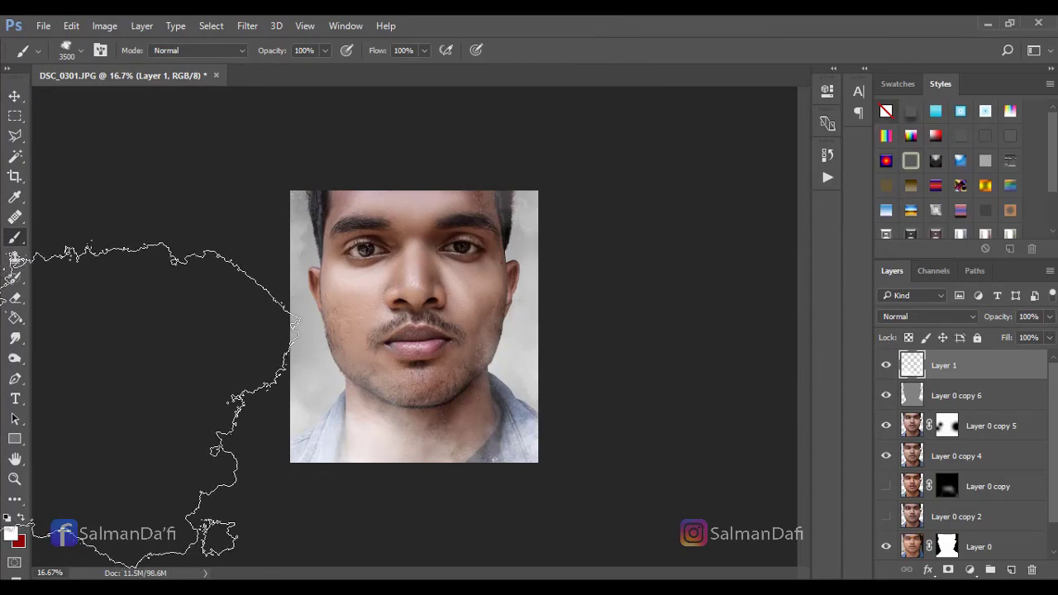
pyautogui.hotkey('ctrl', '+')
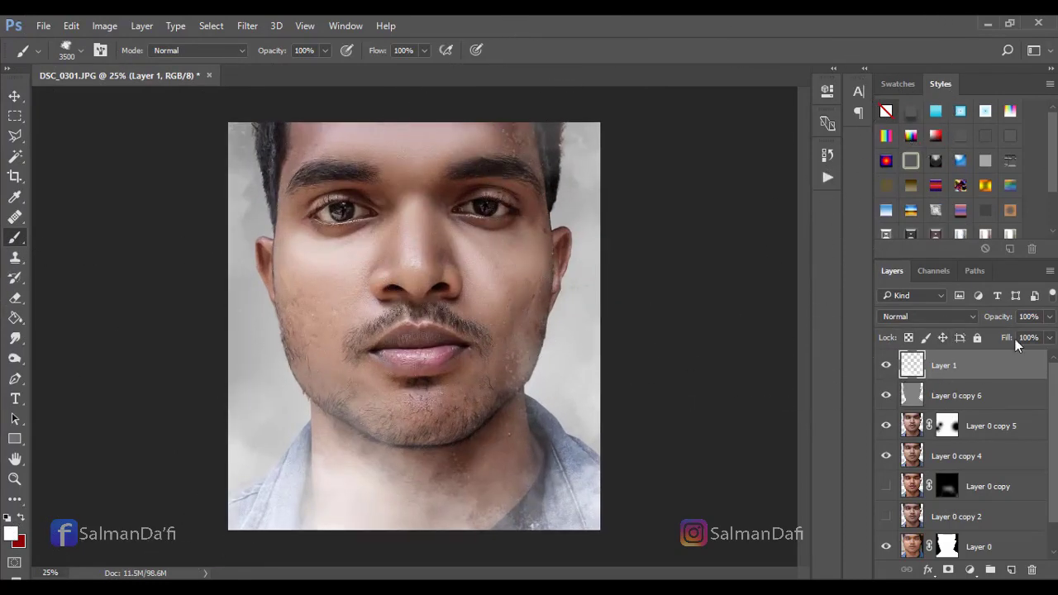
# - Add a white layer mask to Layer 1, keeping its opacity at 100%
pyautogui.moveTo(998, 318); pyautogui.dragTo(991, 318)
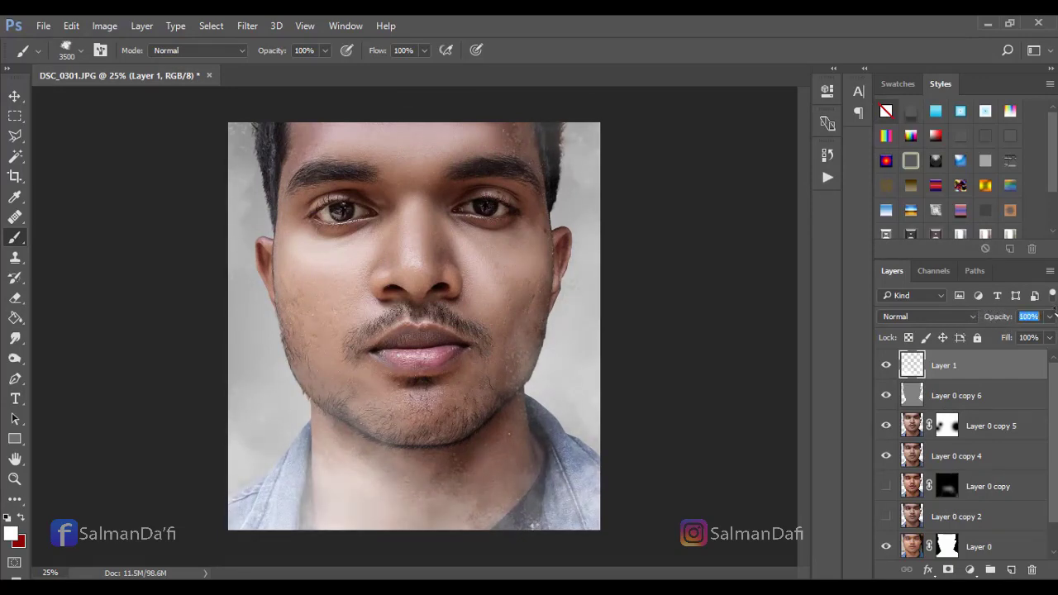
pyautogui.click(991, 570)
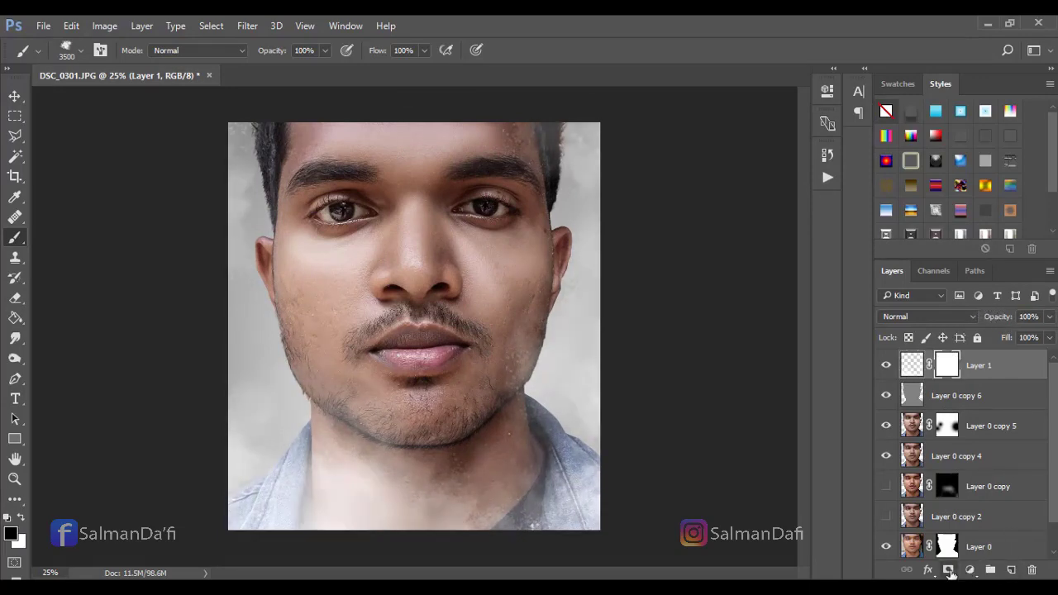
pyautogui.rightClick(402, 303)
pyautogui.press('Escape')
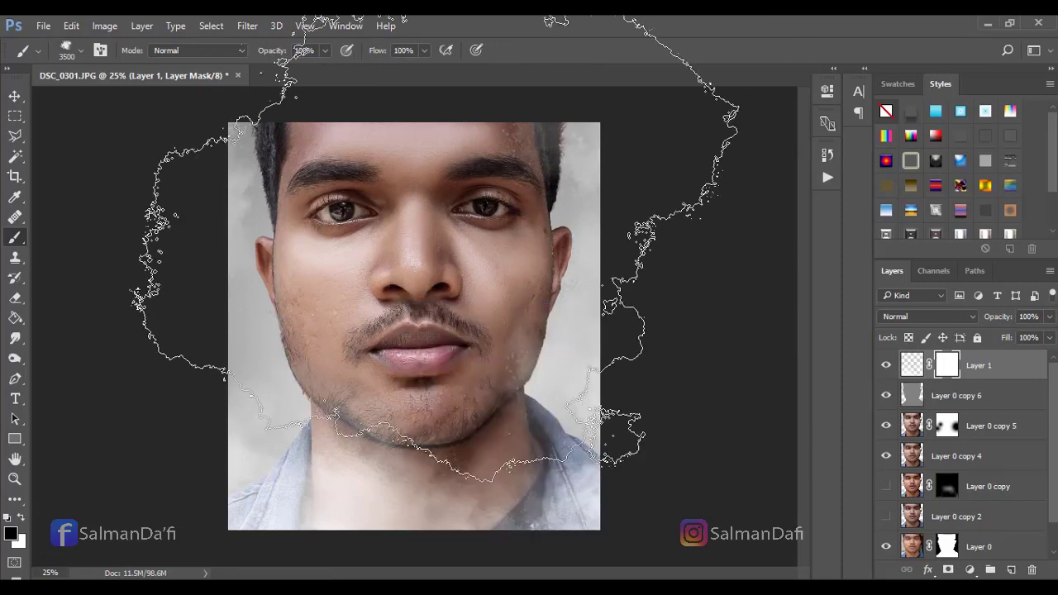
# - Try masking the smoke over the lower face on the Layer 1 mask in black with the smoke brush reduced to 1600 px
pyautogui.press('[')
pyautogui.press('[')
pyautogui.press('[')
pyautogui.press('[')
pyautogui.press('[')
pyautogui.press('[')
pyautogui.press('[')
pyautogui.press('[')
pyautogui.press('[')
pyautogui.press('[')
pyautogui.press('[')
pyautogui.press('[')
pyautogui.press('[')
pyautogui.press('[')
pyautogui.press('[')
pyautogui.press('[')
pyautogui.press('[')
pyautogui.press('[')
pyautogui.press('[')
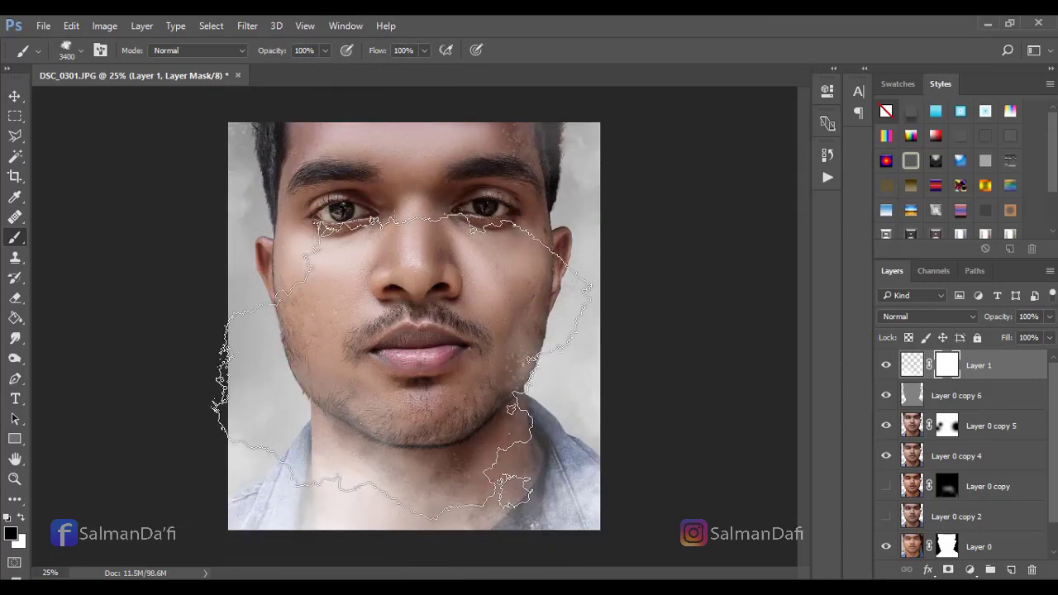
pyautogui.click(399, 365)
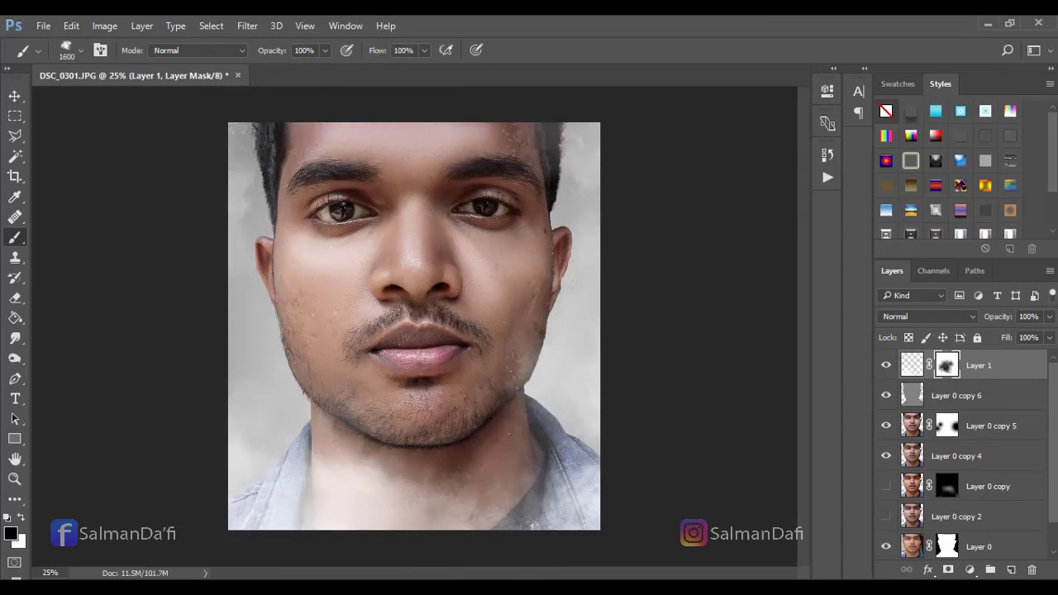
pyautogui.hotkey('ctrl', 'z')
pyautogui.hotkey('ctrl', 'z')
pyautogui.hotkey('ctrl', 'z')
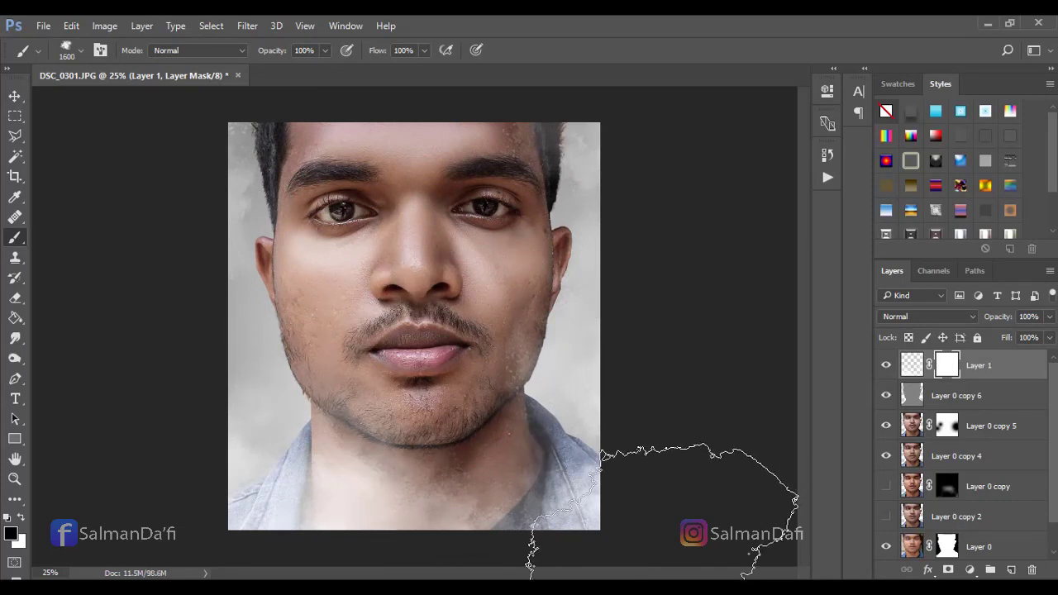
# - Try nudging the smoke on Layer 1 slightly downward with the Move tool, then nudge it back up
pyautogui.click(14, 96)
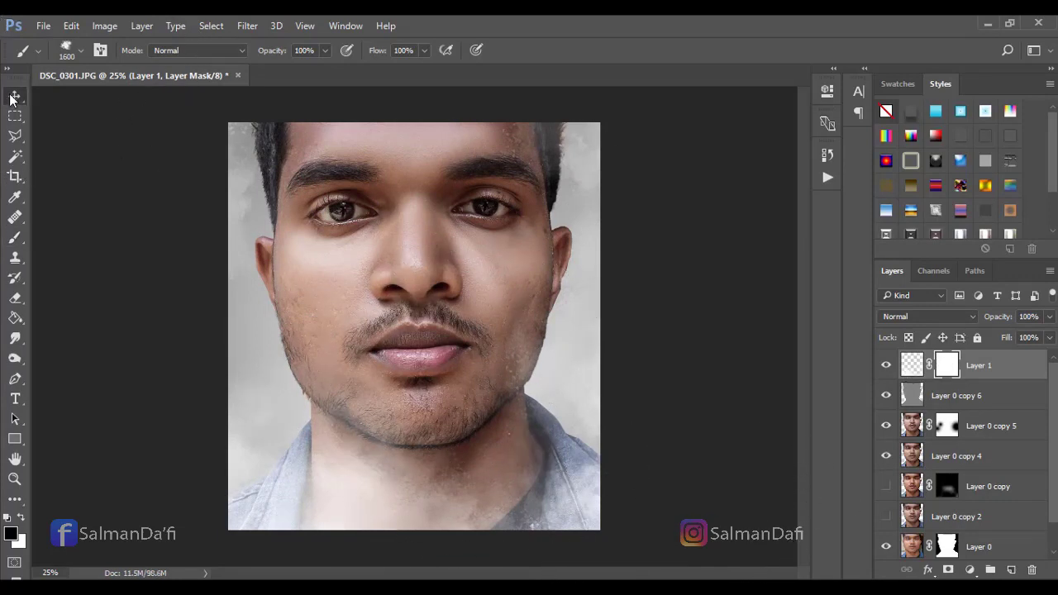
pyautogui.press('Down')
pyautogui.press('Down')
pyautogui.press('Down')
pyautogui.press('Down')
pyautogui.press('Down')
pyautogui.press('Down')
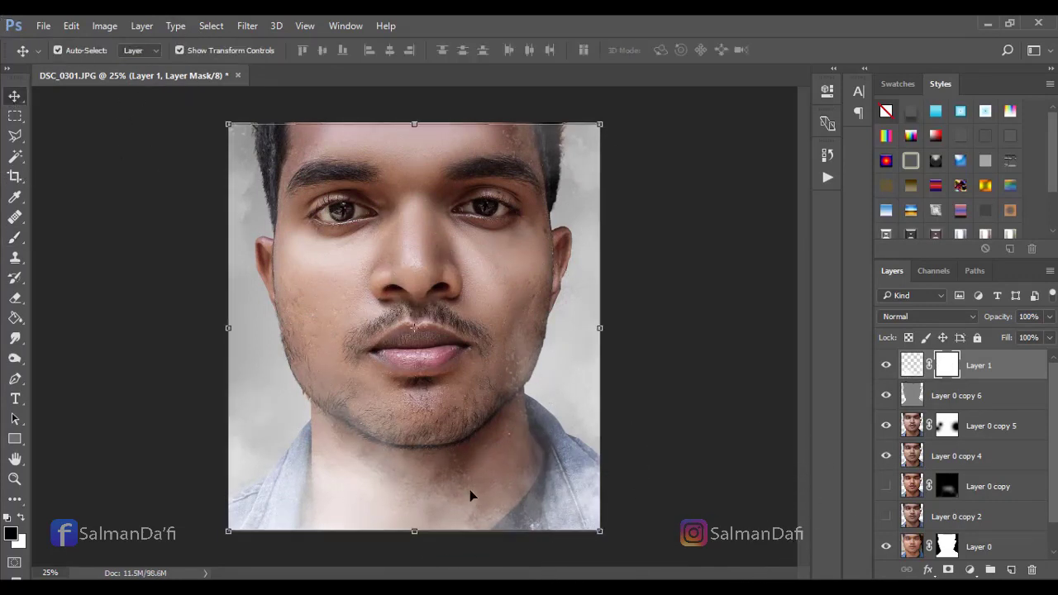
pyautogui.press('Up')
pyautogui.press('Up')
pyautogui.press('Up')
pyautogui.press('Up')
pyautogui.press('Up')
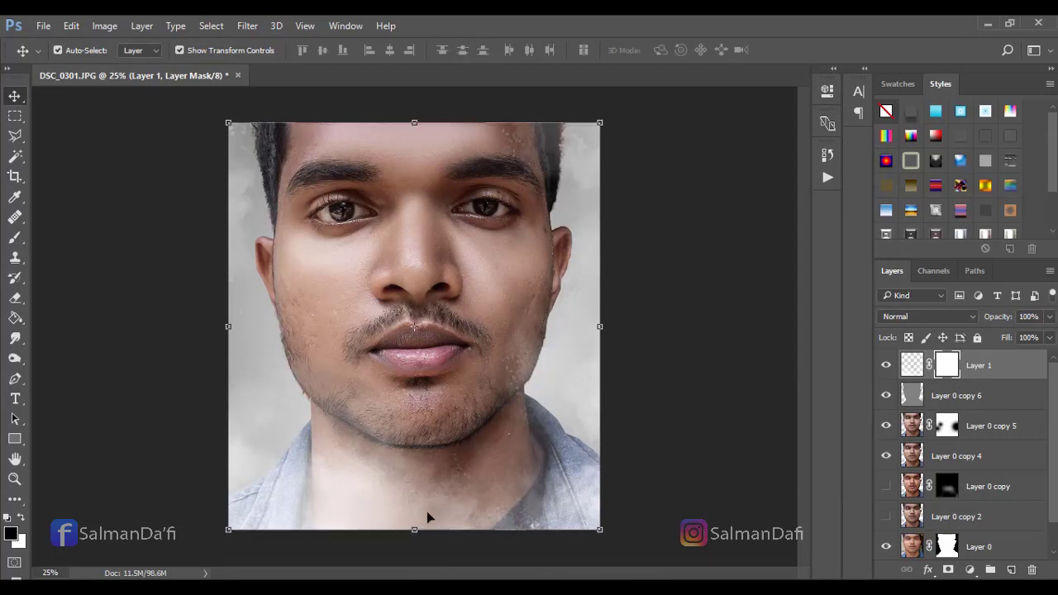
# - Stretch Layer 1 slightly downward past the lower edge of the canvas and compare the smoke before and after
pyautogui.moveTo(414, 529)
pyautogui.mouseDown()
pyautogui.moveTo(418, 557)
pyautogui.moveTo(416, 533)
pyautogui.moveTo(420, 544)
pyautogui.mouseUp()
pyautogui.press('Return')
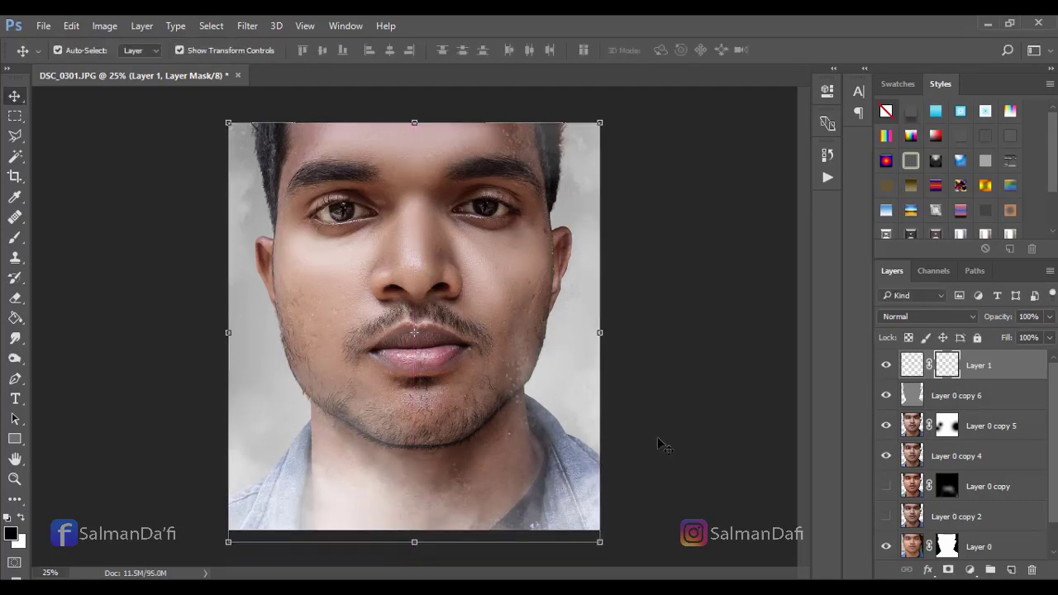
pyautogui.keyDown('ctrl'); pyautogui.click(658, 439); pyautogui.keyUp('ctrl')
pyautogui.hotkey('ctrl', 'z')
pyautogui.hotkey('ctrl', 'z')
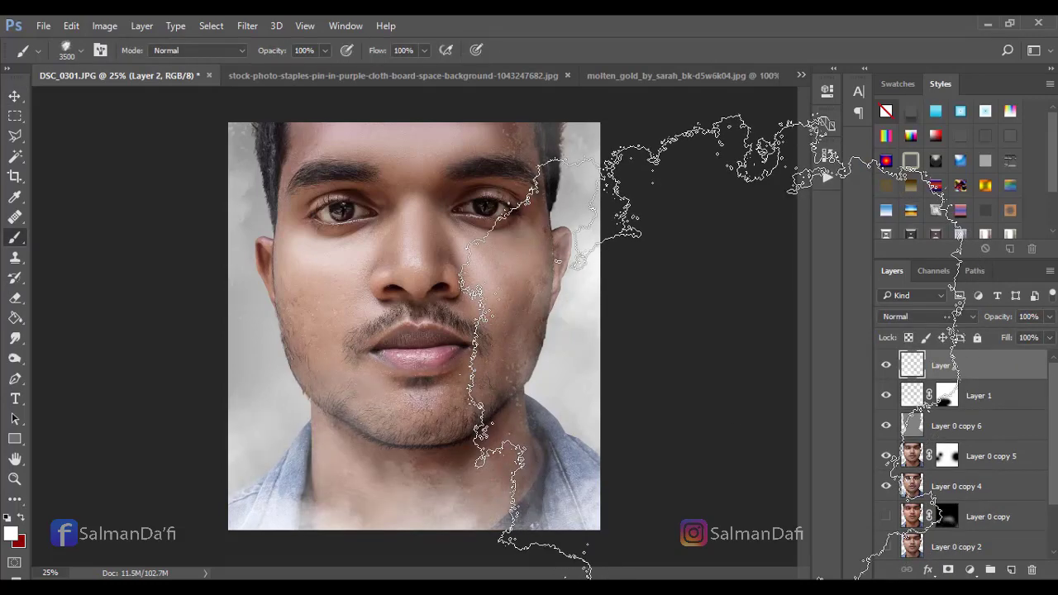
# - Switch to the molten_gold_by_sarah_bk-d5w6k04.jpg image and trace the lower outline of the orange iris with the Pen tool
pyautogui.press('v')
pyautogui.click(666, 75)
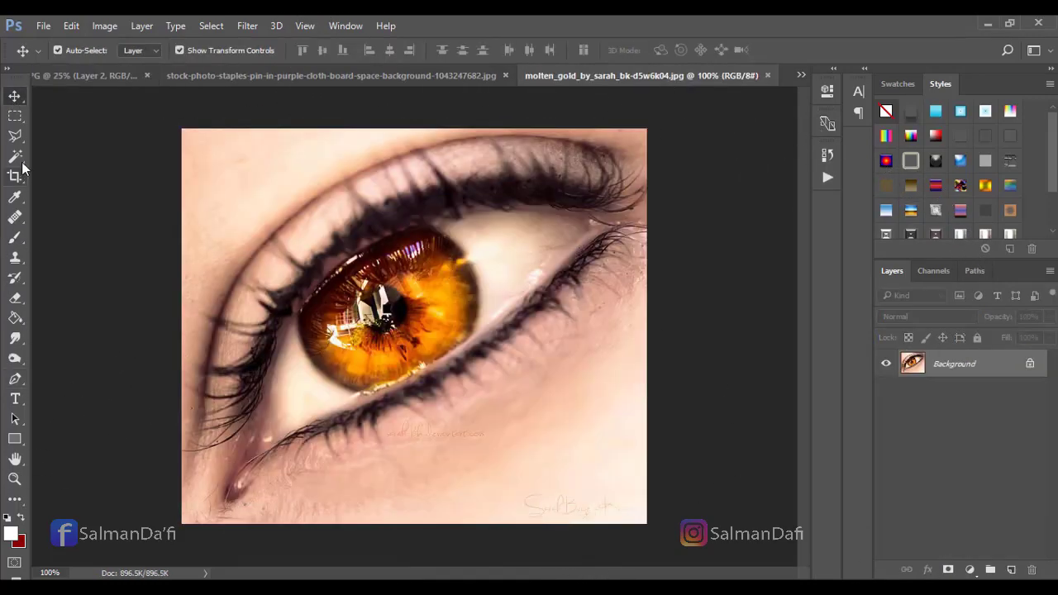
pyautogui.click(15, 378)
pyautogui.hotkey('ctrl', '+')
pyautogui.hotkey('ctrl', '+')
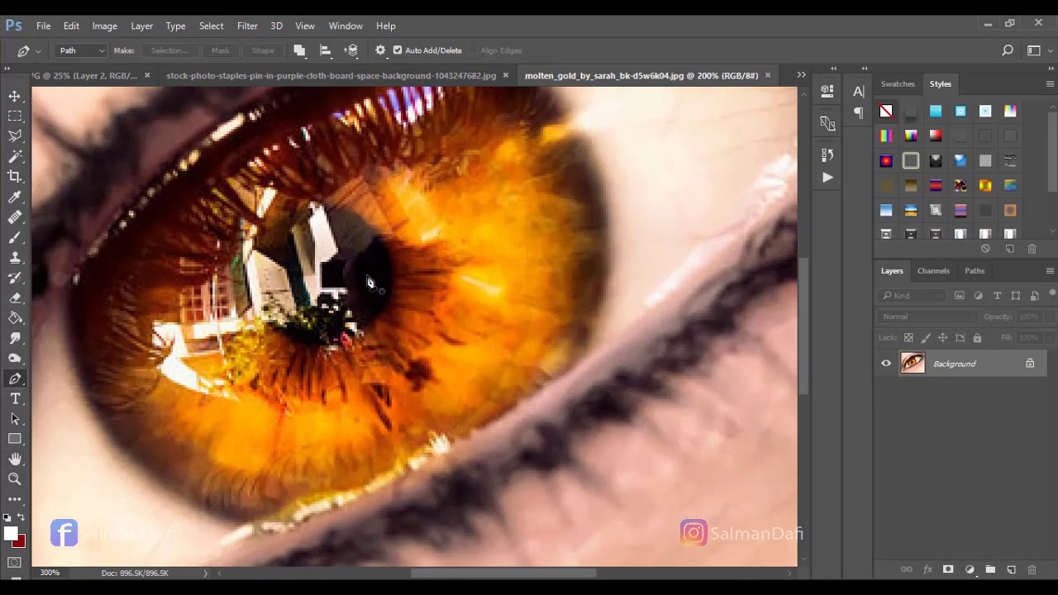
pyautogui.click(69, 280)
pyautogui.moveTo(243, 522); pyautogui.dragTo(442, 559)
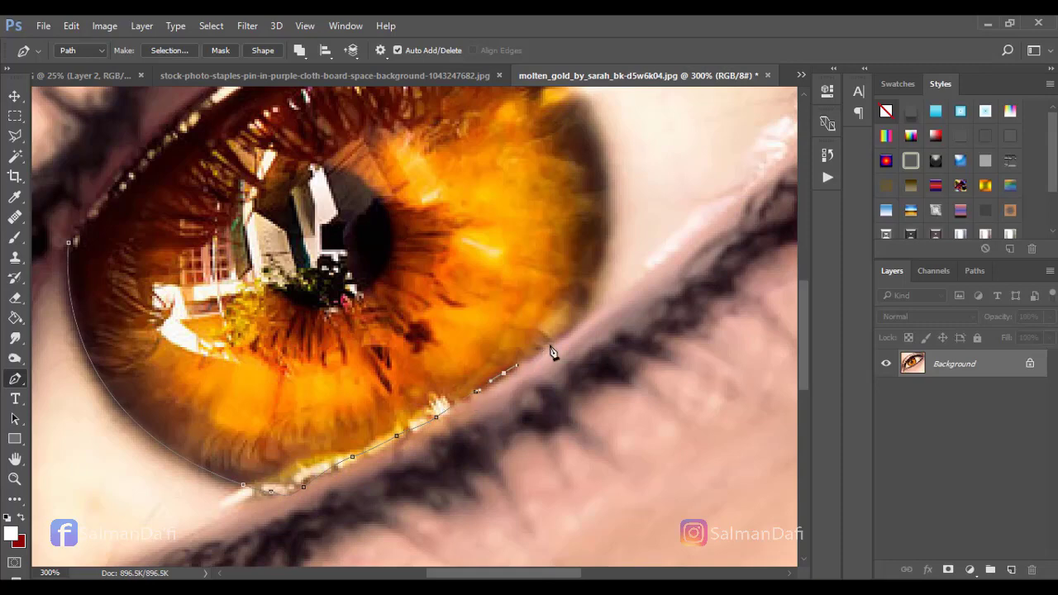
pyautogui.moveTo(595, 283); pyautogui.dragTo(598, 282)
# - Continue the path around the iris's upper outline beneath the eyelid and close it at the starting point
pyautogui.scroll(5, 598, 281)
pyautogui.moveTo(438, 199); pyautogui.dragTo(252, 110)
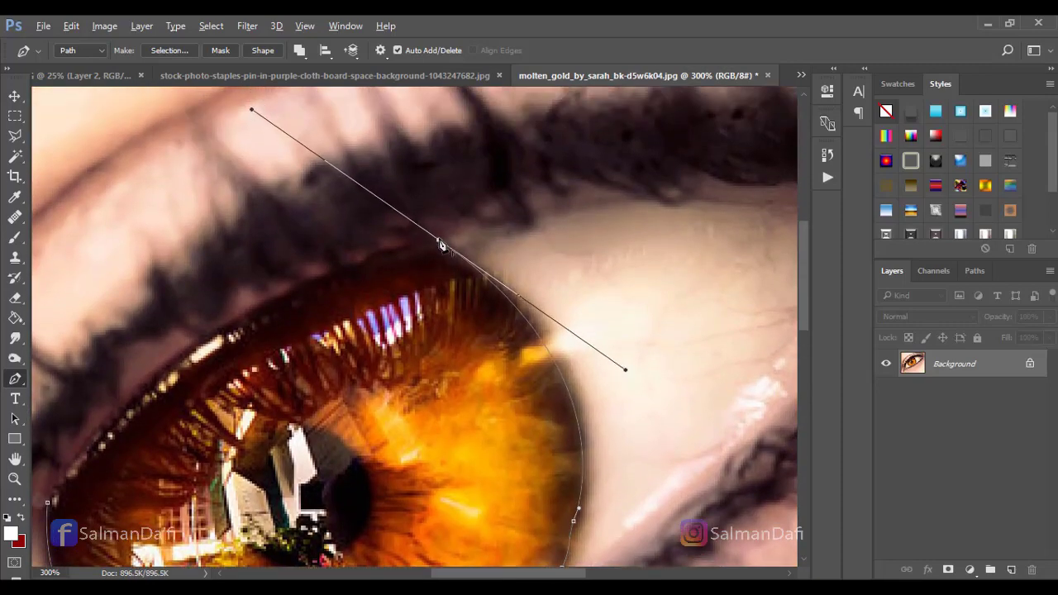
pyautogui.keyDown('alt'); pyautogui.click(439, 241); pyautogui.keyUp('alt')
pyautogui.moveTo(380, 289); pyautogui.dragTo(604, 214)
pyautogui.moveTo(410, 271); pyautogui.dragTo(342, 334)
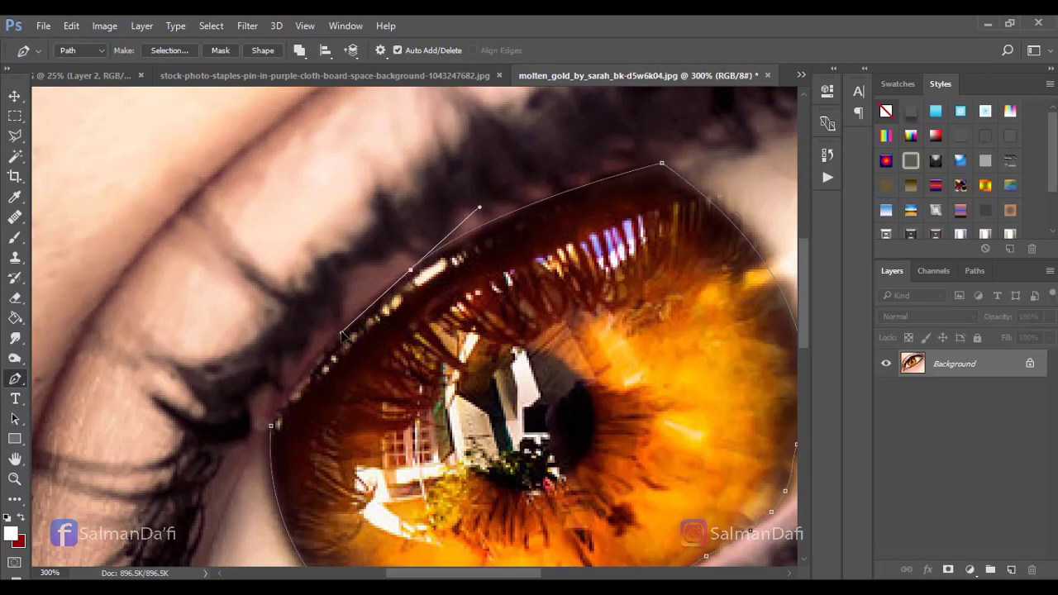
pyautogui.moveTo(351, 396); pyautogui.dragTo(458, 281)
pyautogui.moveTo(379, 310); pyautogui.dragTo(346, 401)
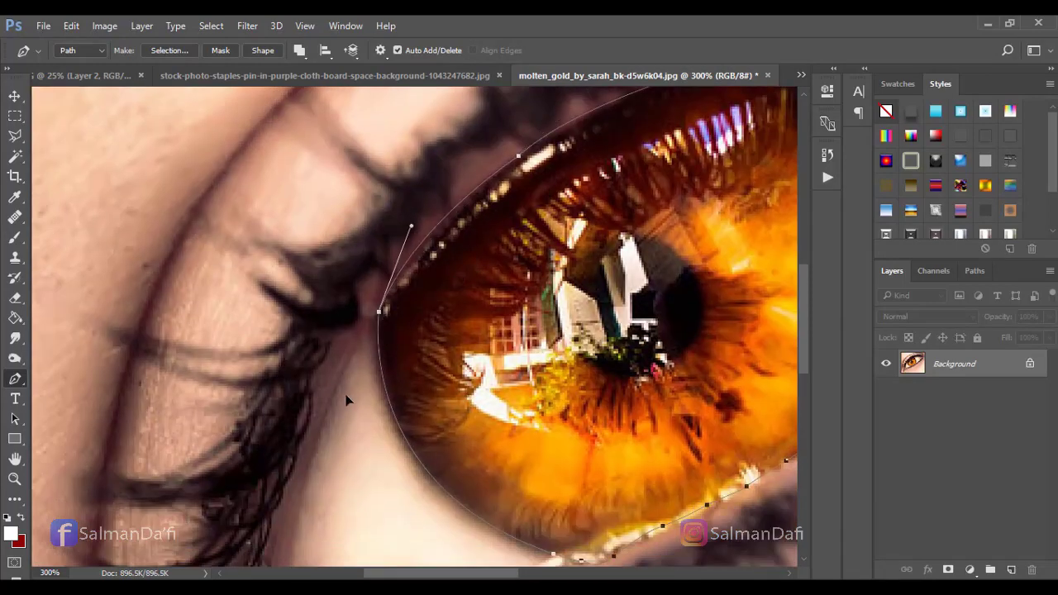
# - Convert the closed iris path into a new anti-aliased selection with a feather radius of 0 pixels
pyautogui.hotkey('ctrl', '-')
pyautogui.rightClick(664, 185)
pyautogui.click(717, 255)
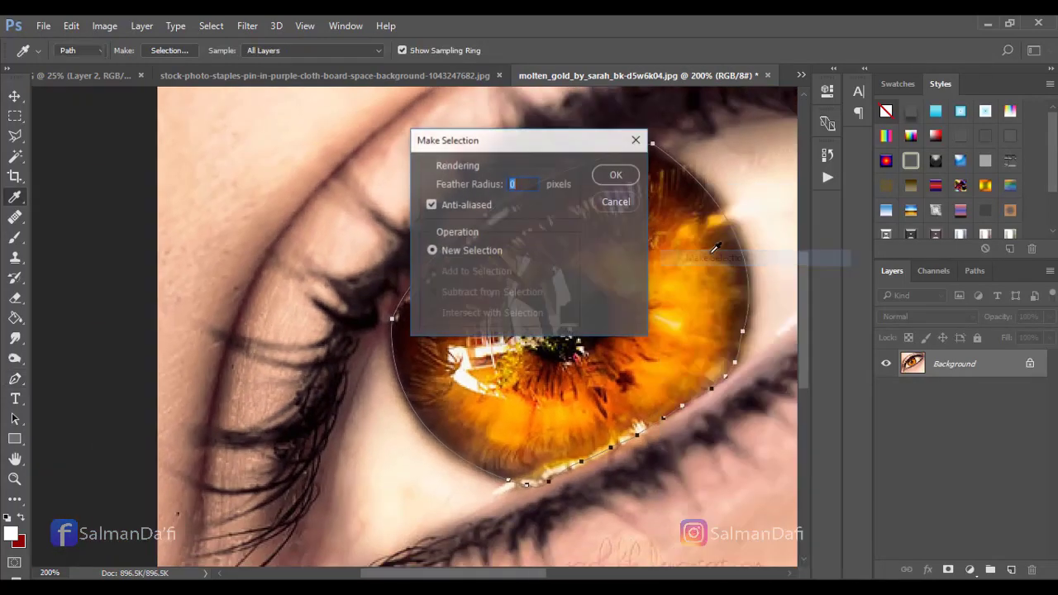
pyautogui.click(616, 175)
# - Move the selected iris into DSC_0301.JPG as a new layer, scaling and positioning it over the subject's left eye
pyautogui.press('v')
pyautogui.moveTo(529, 314); pyautogui.dragTo(307, 420)
pyautogui.hotkey('ctrl', '+')
pyautogui.hotkey('ctrl', '+')
pyautogui.hotkey('ctrl', '+')
pyautogui.hotkey('ctrl', '+')
pyautogui.moveTo(478, 202); pyautogui.dragTo(404, 273)
pyautogui.press('Return')
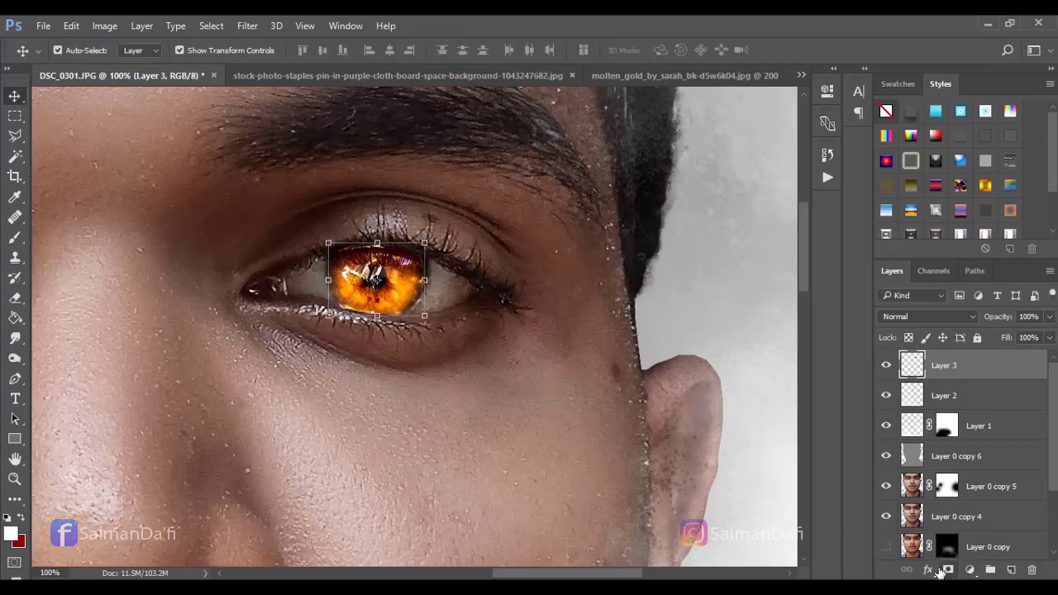
# - Add a layer mask to Layer 3 and paint around the iris with a soft black brush of about 45 px to blend its edges
pyautogui.click(946, 570)
pyautogui.scroll(2, 380, 278)
pyautogui.press('b')
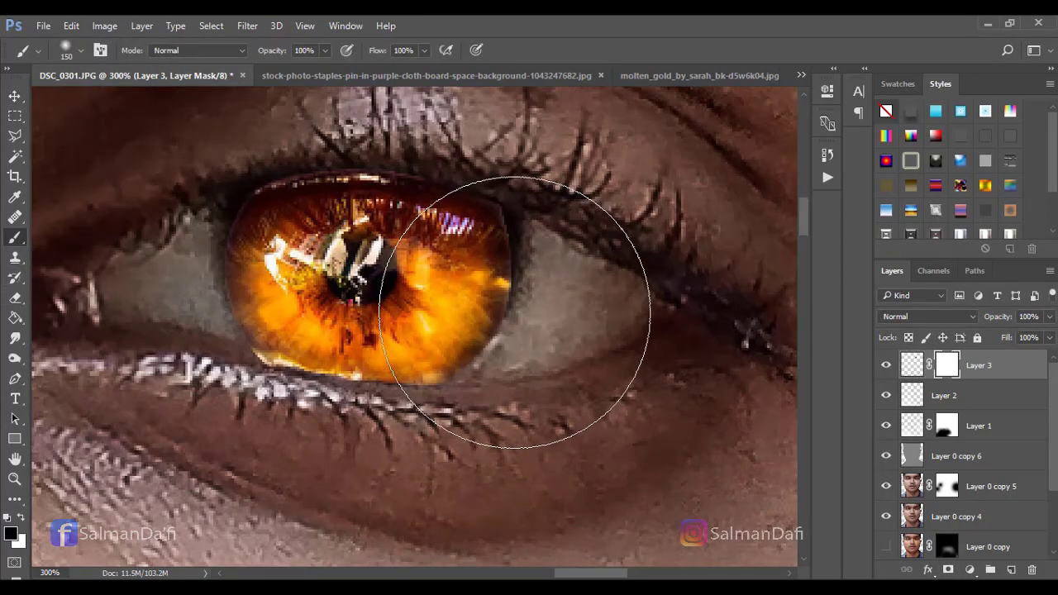
pyautogui.press('[')
pyautogui.press('[')
pyautogui.press('[')
pyautogui.press('[')
pyautogui.press('[')
pyautogui.press('[')
pyautogui.press('[')
pyautogui.press('[')
pyautogui.press('[')
pyautogui.press('[')
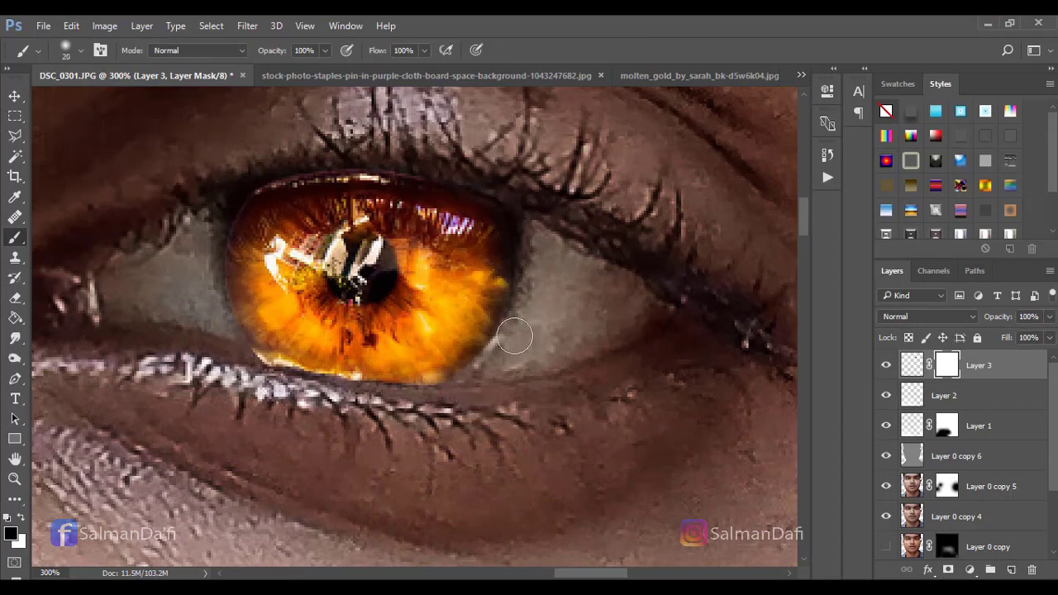
pyautogui.press(']')
pyautogui.press(']')
pyautogui.moveTo(481, 368)
pyautogui.mouseDown()
pyautogui.moveTo(512, 348)
pyautogui.moveTo(533, 302)
pyautogui.moveTo(532, 244)
pyautogui.moveTo(424, 405)
pyautogui.moveTo(369, 409)
pyautogui.moveTo(417, 396)
pyautogui.moveTo(296, 401)
pyautogui.moveTo(226, 340)
pyautogui.moveTo(197, 275)
pyautogui.moveTo(247, 354)
pyautogui.moveTo(206, 222)
pyautogui.moveTo(292, 150)
pyautogui.moveTo(353, 147)
pyautogui.moveTo(474, 163)
pyautogui.moveTo(505, 179)
pyautogui.moveTo(548, 243)
pyautogui.mouseUp()
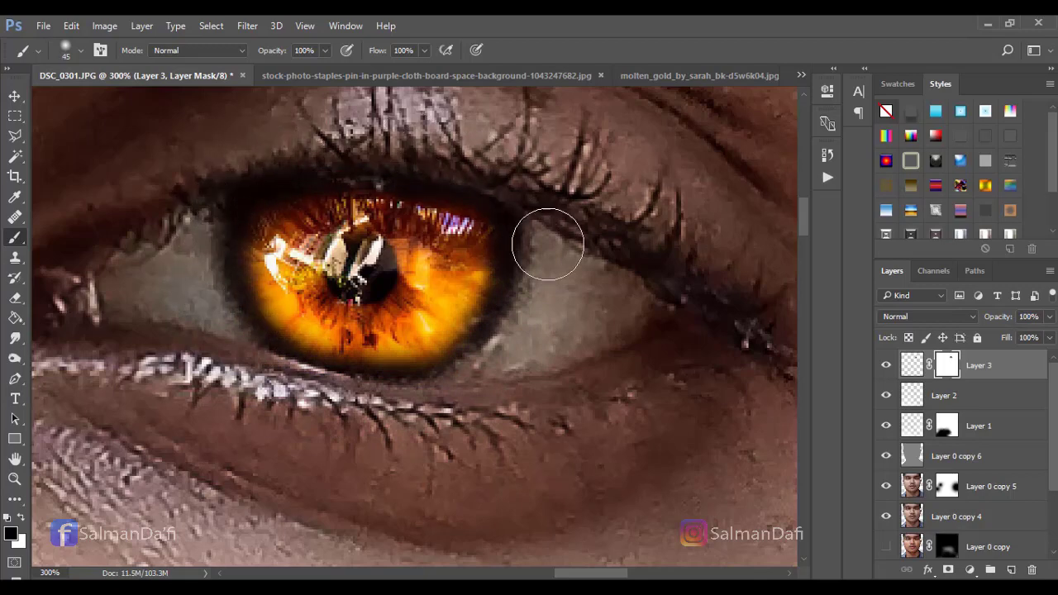
pyautogui.press(']')
pyautogui.press(']')
# - Scale the masked iris on Layer 3 to about 110% and align it within the subject's left eye
pyautogui.hotkey('ctrl', '-')
pyautogui.hotkey('ctrl', '-')
pyautogui.hotkey('ctrl', '-')
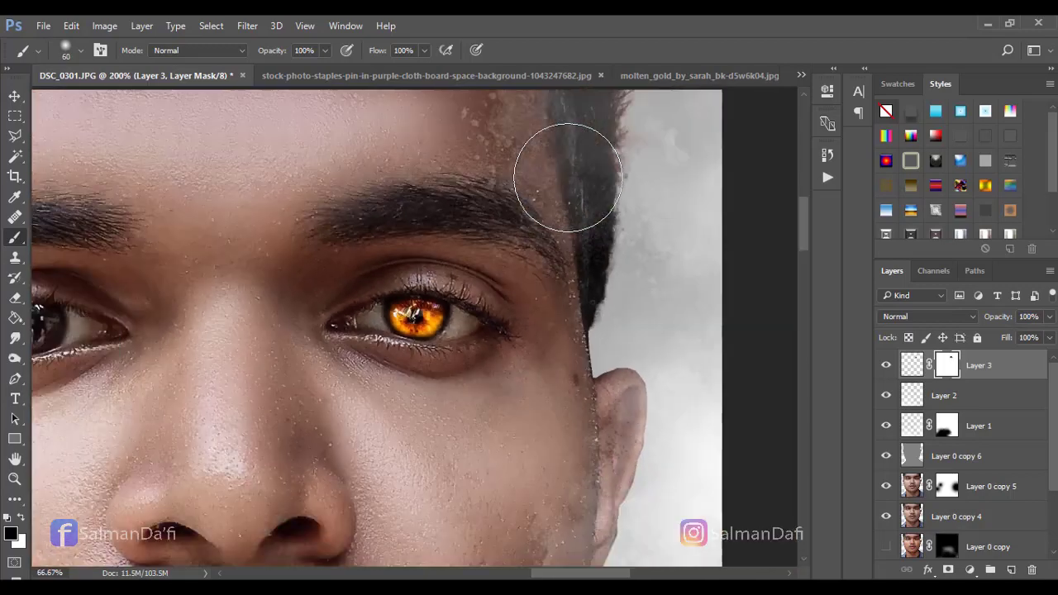
pyautogui.press('v')
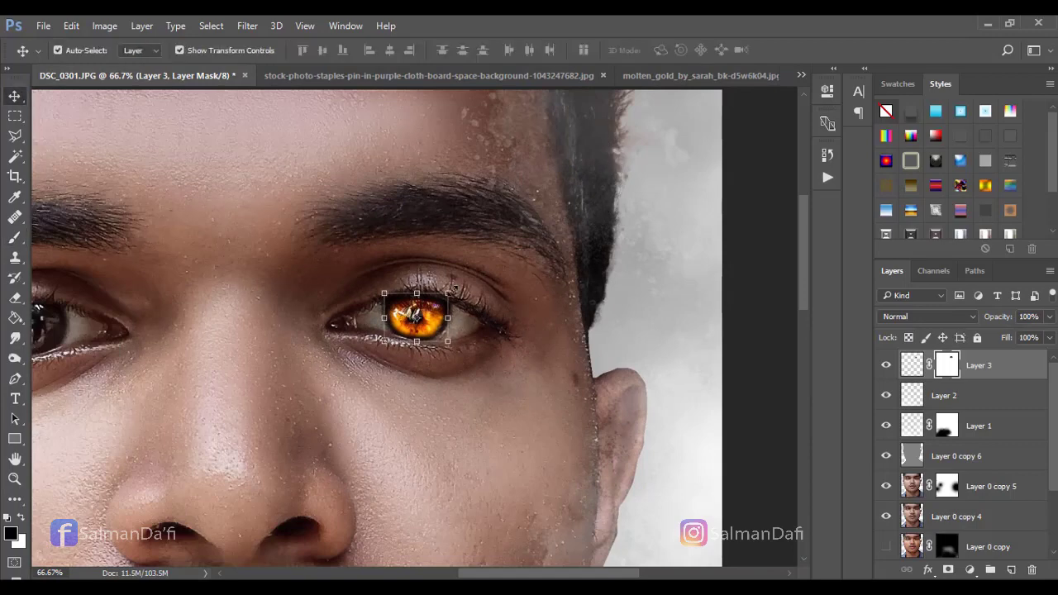
pyautogui.hotkey('ctrl', 't')
pyautogui.moveTo(453, 286); pyautogui.dragTo(459, 289)
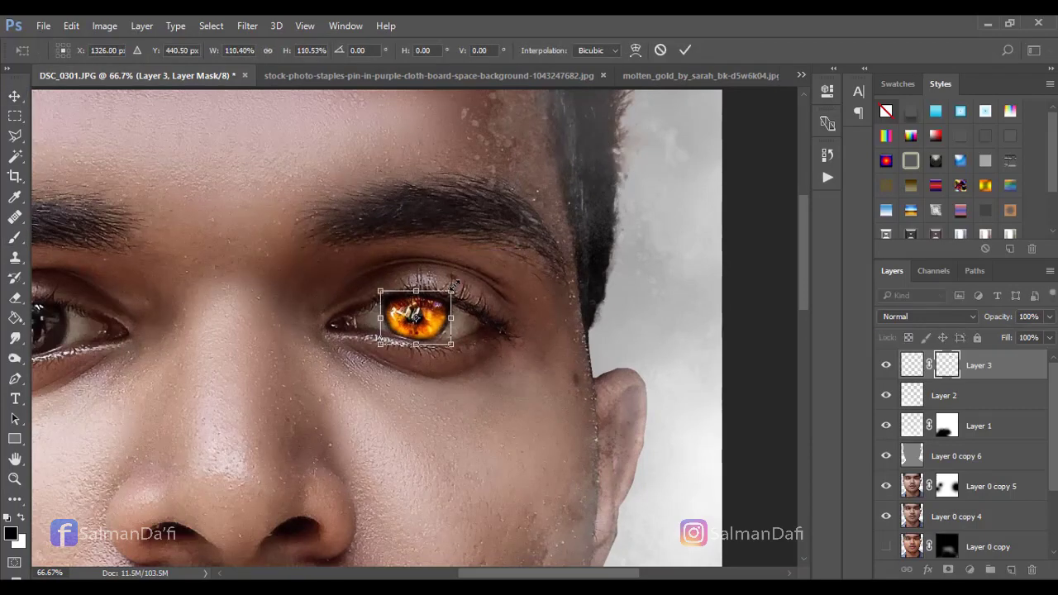
pyautogui.hotkey('ctrl', '+')
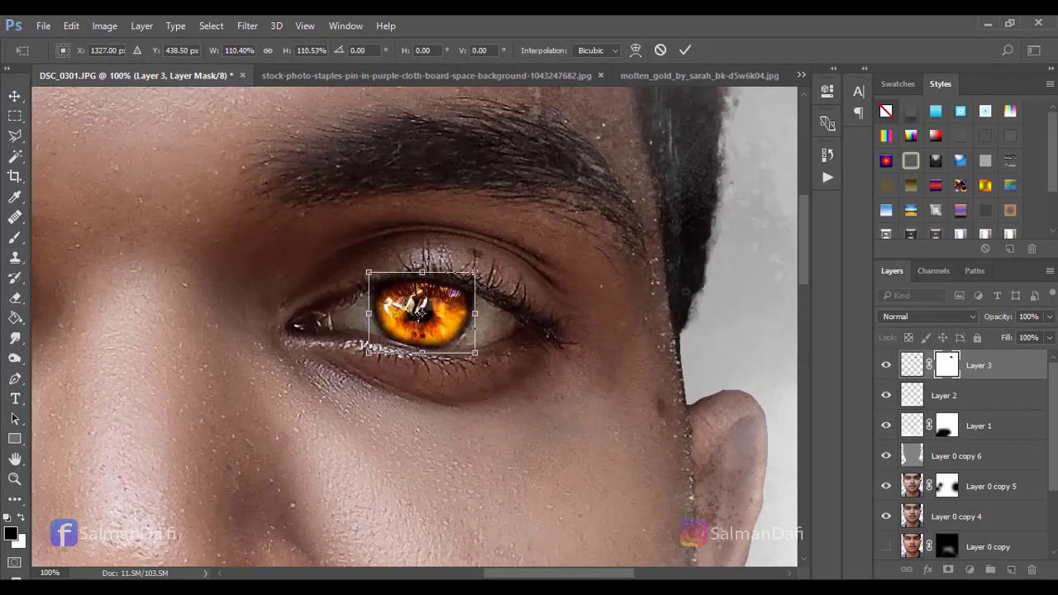
pyautogui.press('Return')
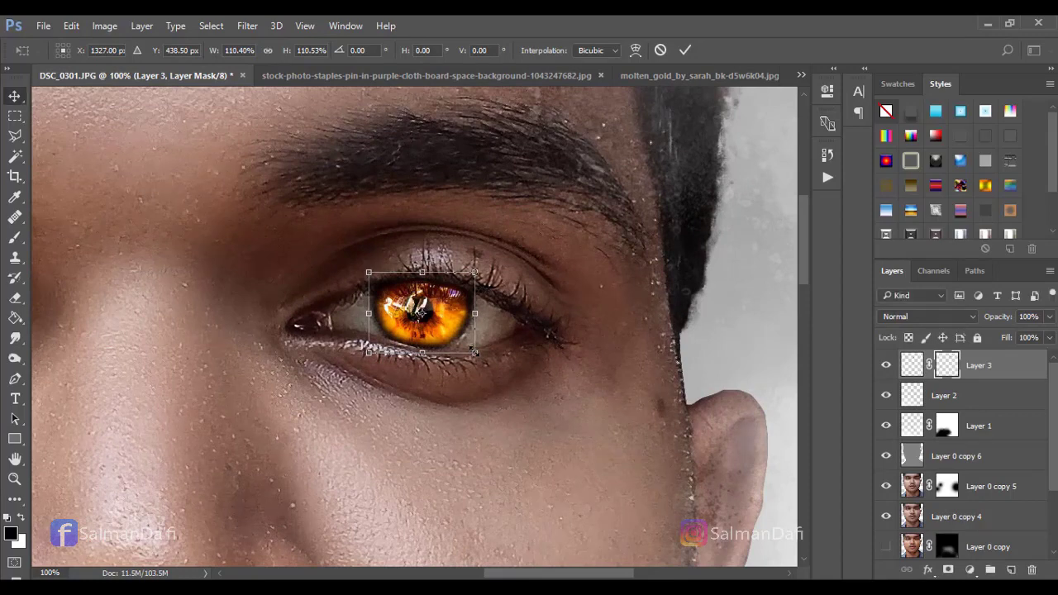
# - Duplicate Layer 3 and place the copy over the subject's right eye, adjusting its size to fit the iris
pyautogui.hotkey('ctrl', 'j')
pyautogui.moveTo(451, 320); pyautogui.dragTo(238, 301)
pyautogui.moveTo(252, 375); pyautogui.dragTo(544, 412)
pyautogui.moveTo(552, 306); pyautogui.dragTo(201, 323)
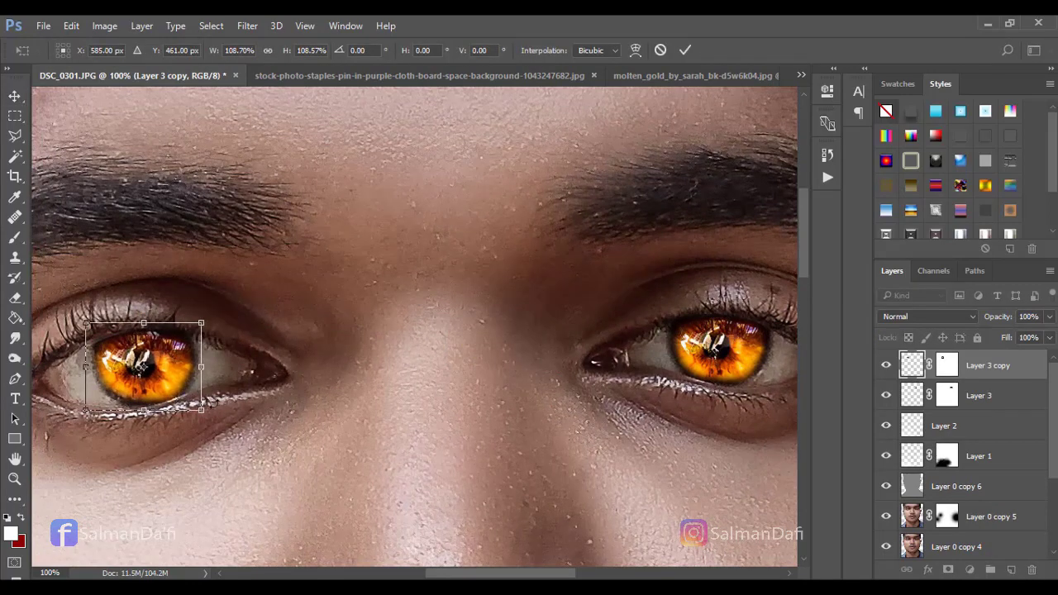
pyautogui.moveTo(202, 408); pyautogui.dragTo(198, 407)
pyautogui.press('Return')
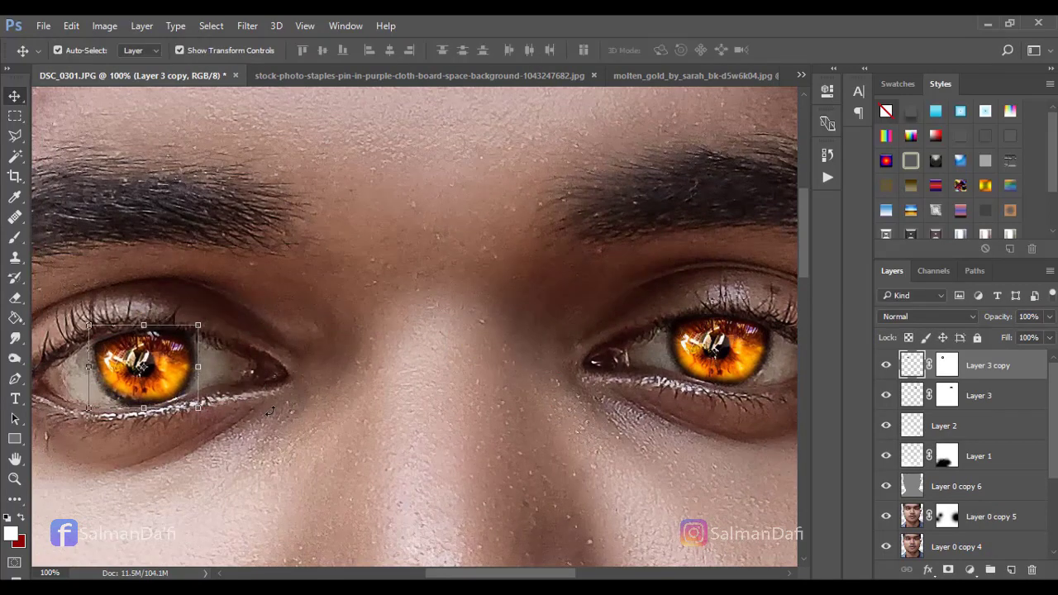
# - Try nudging the iris on Layer 3 copy slightly within the eye and compare both eyes
pyautogui.click(15, 237)
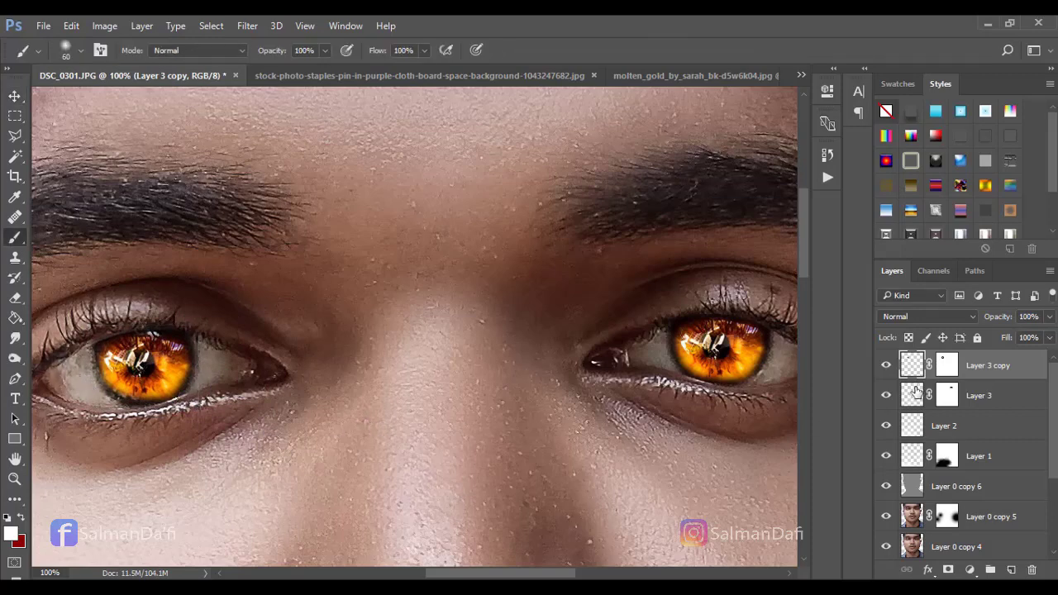
pyautogui.click(947, 365)
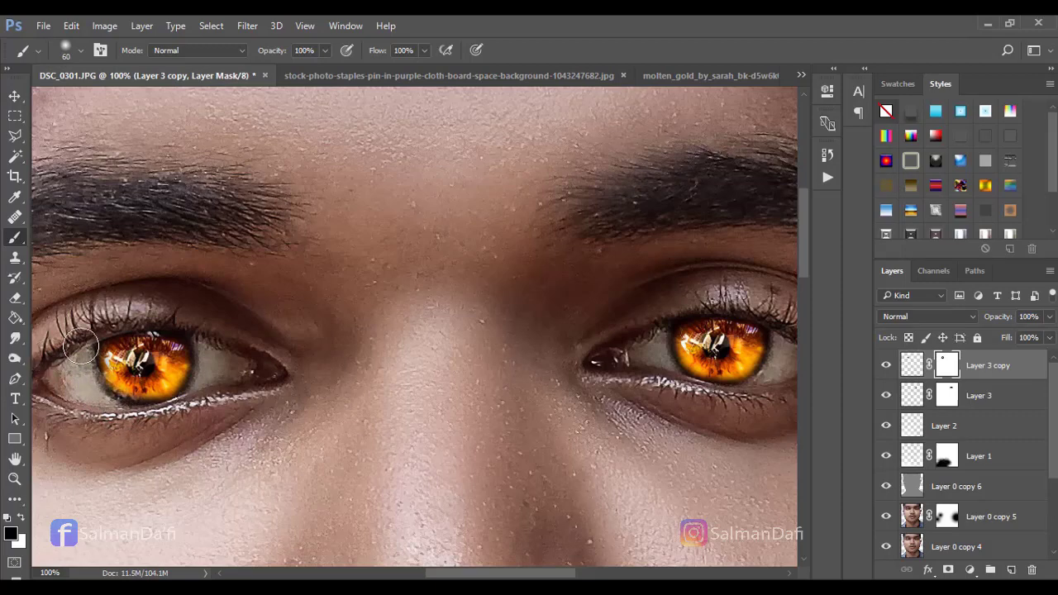
pyautogui.press('v')
pyautogui.moveTo(145, 347)
pyautogui.mouseDown()
pyautogui.moveTo(298, 366)
pyautogui.moveTo(149, 351)
pyautogui.mouseUp()
pyautogui.click(506, 364)
pyautogui.hotkey('ctrl', '-')
pyautogui.hotkey('ctrl', '-')
pyautogui.hotkey('ctrl', '-')
pyautogui.hotkey('ctrl', '-')
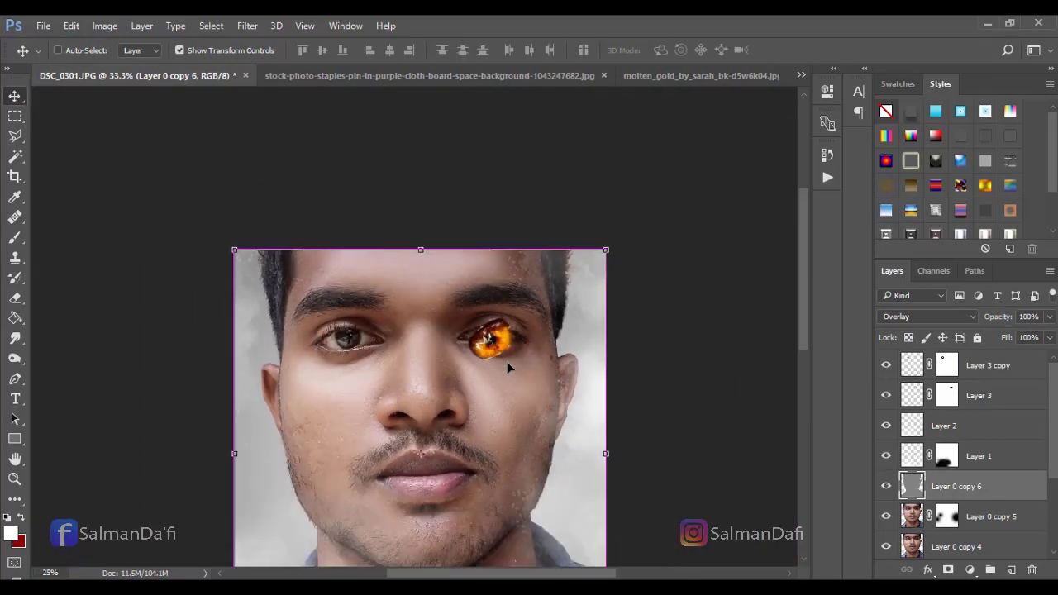
pyautogui.hotkey('ctrl', '+')
pyautogui.hotkey('ctrl', '+')
pyautogui.hotkey('ctrl', '+')
pyautogui.scroll(4, 413, 331)
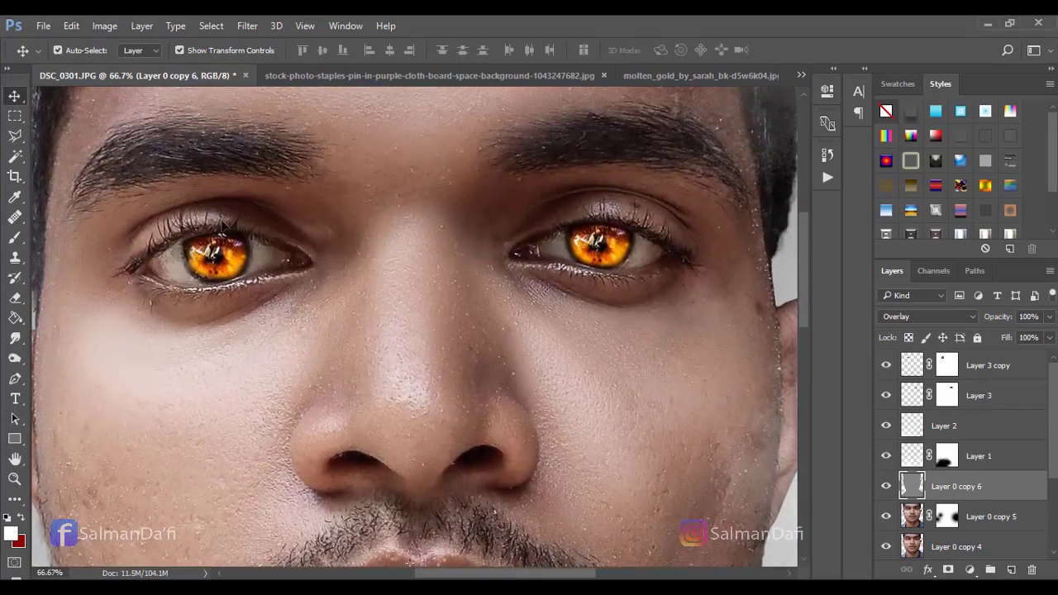
# - Scale the iris on Layer 3 copy to about 104% and rotate it by 0.88 degrees
pyautogui.click(207, 252)
pyautogui.press('b')
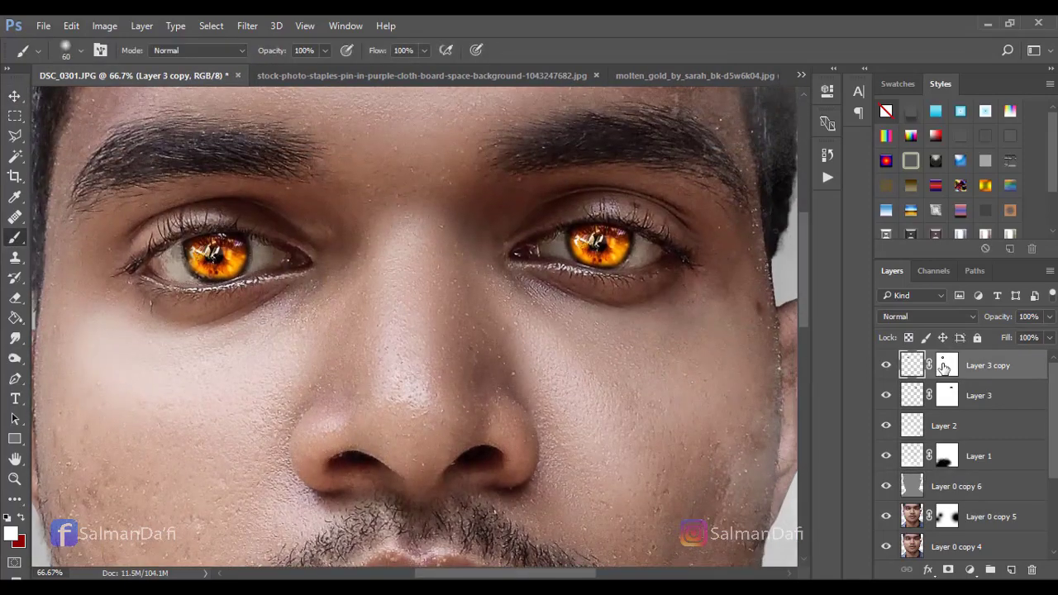
pyautogui.click(944, 367)
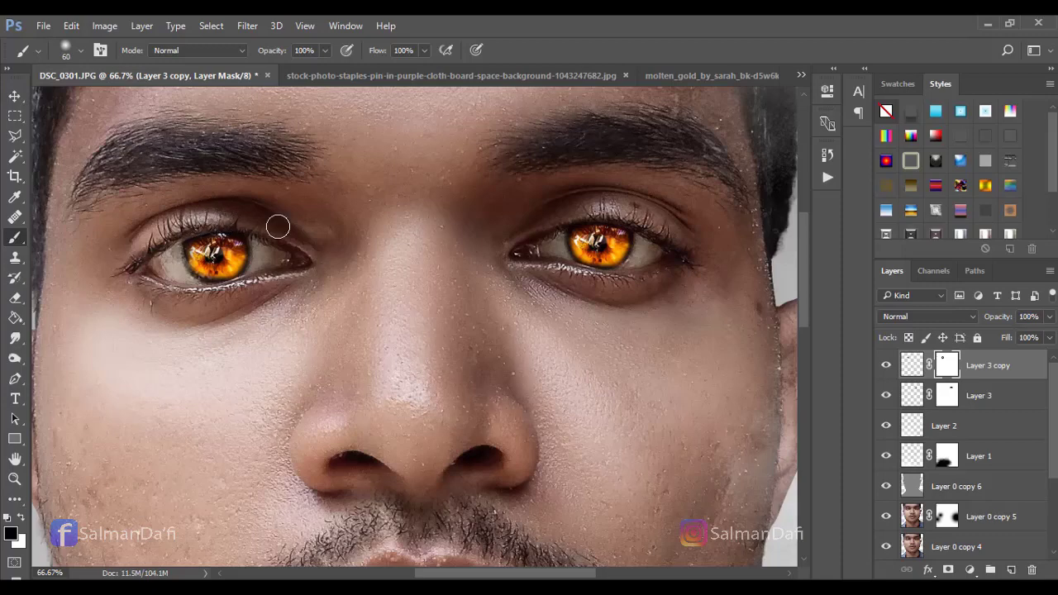
pyautogui.click(15, 96)
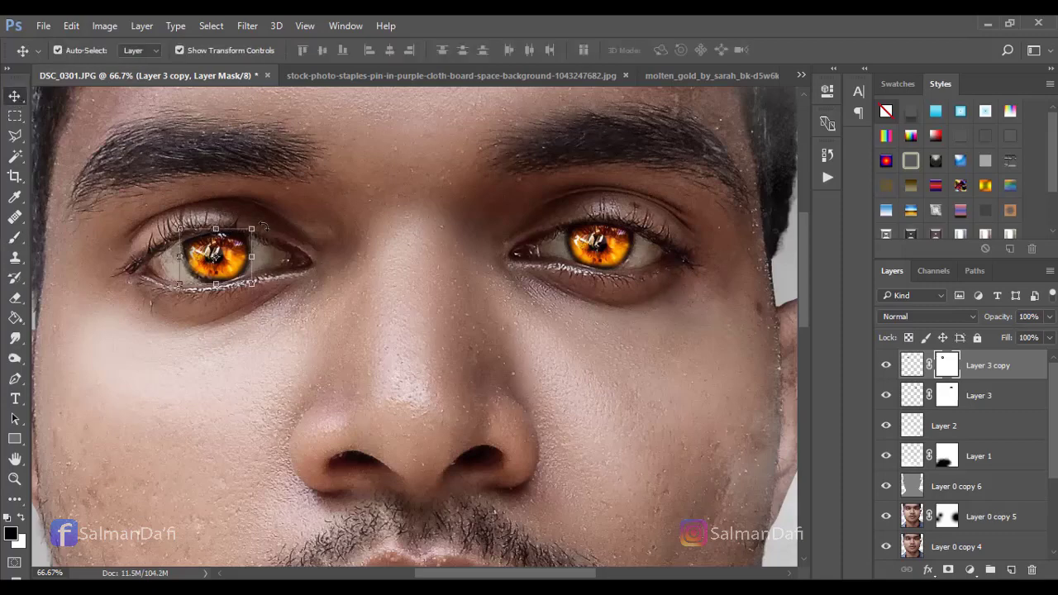
pyautogui.hotkey('ctrl', 't')
pyautogui.moveTo(264, 216); pyautogui.dragTo(255, 223)
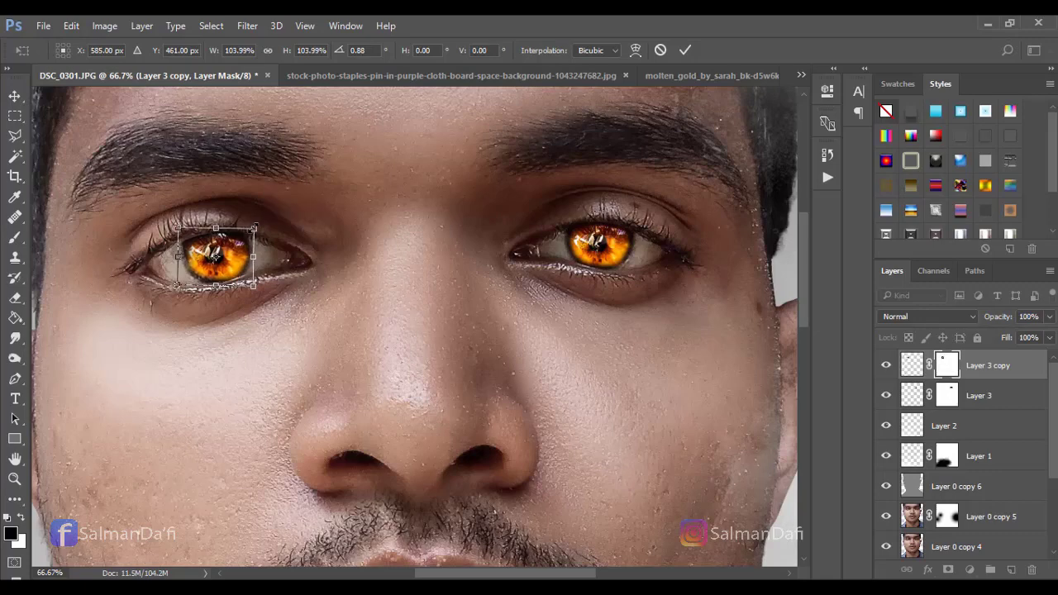
pyautogui.press('Return')
pyautogui.press('b')
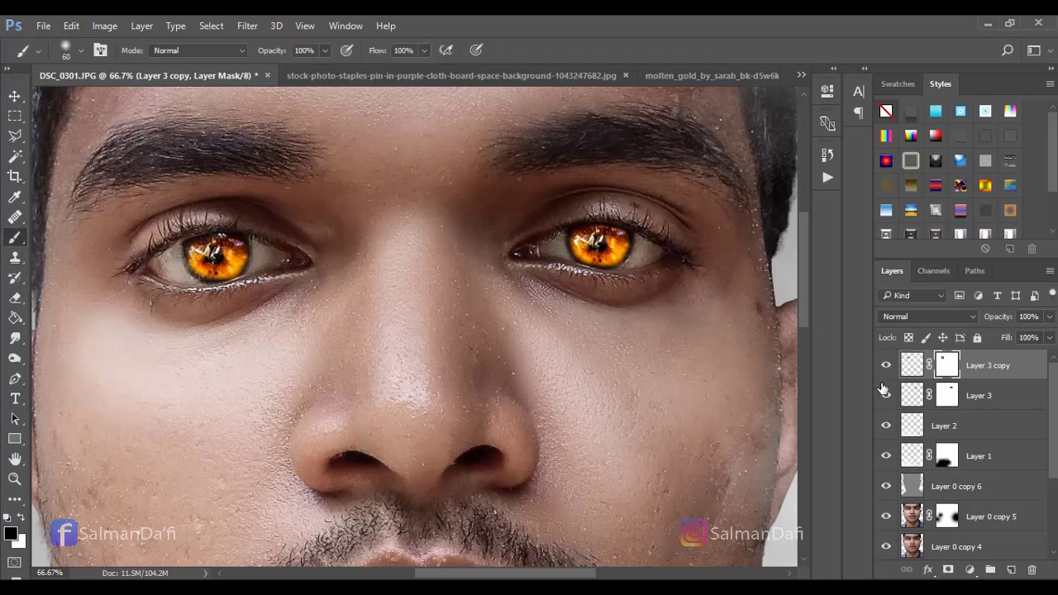
# - Lower the saturation of the iris on Layer 3 to about -40 with Hue/Saturation
pyautogui.hotkey('ctrl', '-')
pyautogui.hotkey('ctrl', '-')
pyautogui.hotkey('ctrl', '-')
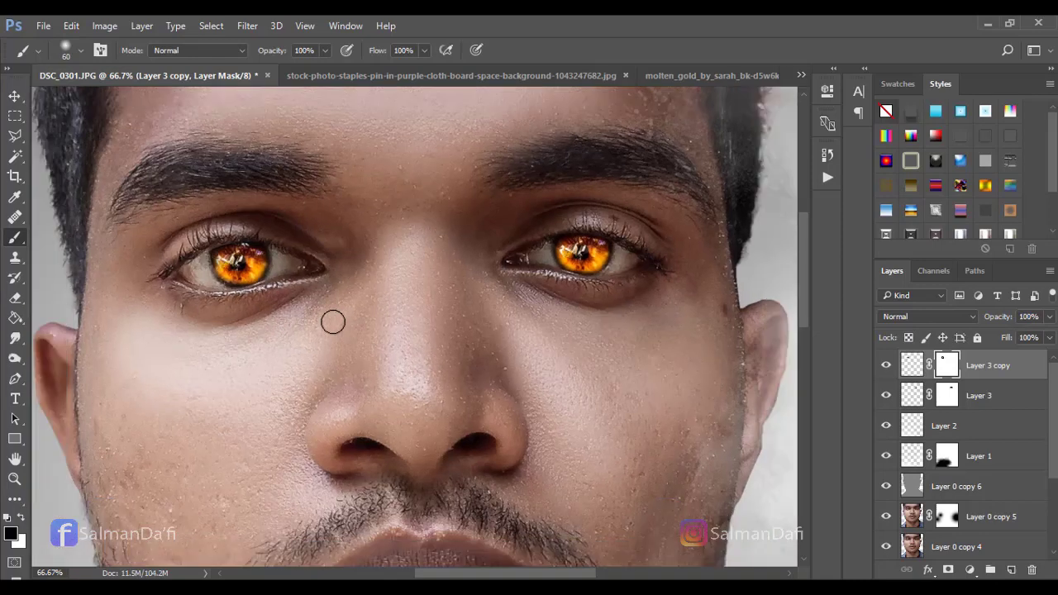
pyautogui.hotkey('ctrl', '+')
pyautogui.hotkey('ctrl', '+')
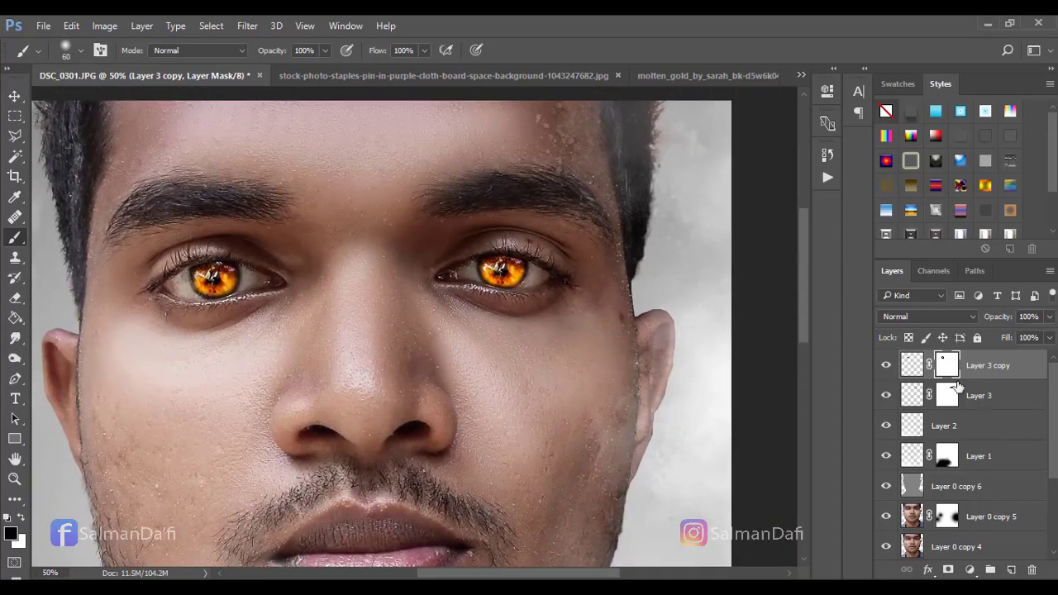
pyautogui.click(917, 395)
pyautogui.click(104, 26)
pyautogui.moveTo(120, 65)
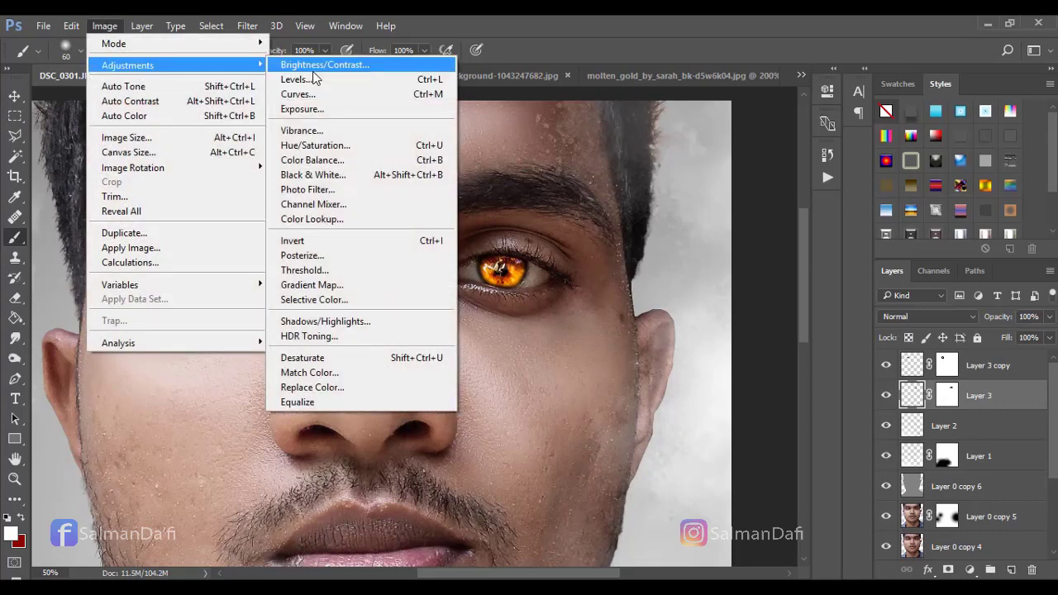
pyautogui.click(338, 147)
pyautogui.moveTo(775, 262); pyautogui.dragTo(738, 266)
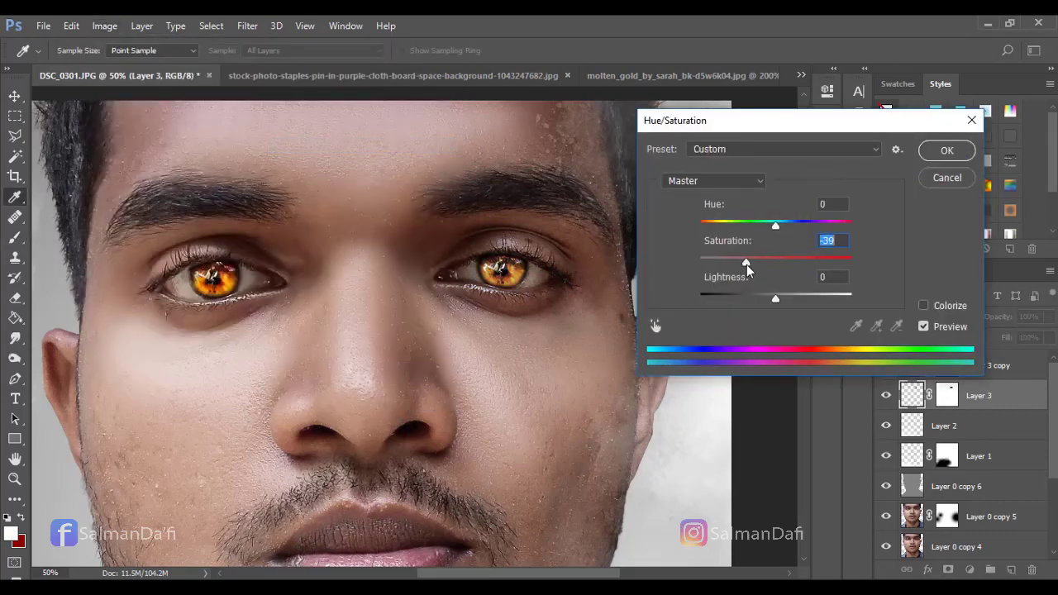
pyautogui.click(947, 152)
# - Lower the brightness of Layer 3 to about -90 and raise its contrast slightly with Brightness/Contrast
pyautogui.click(104, 25)
pyautogui.moveTo(124, 65)
pyautogui.click(330, 64)
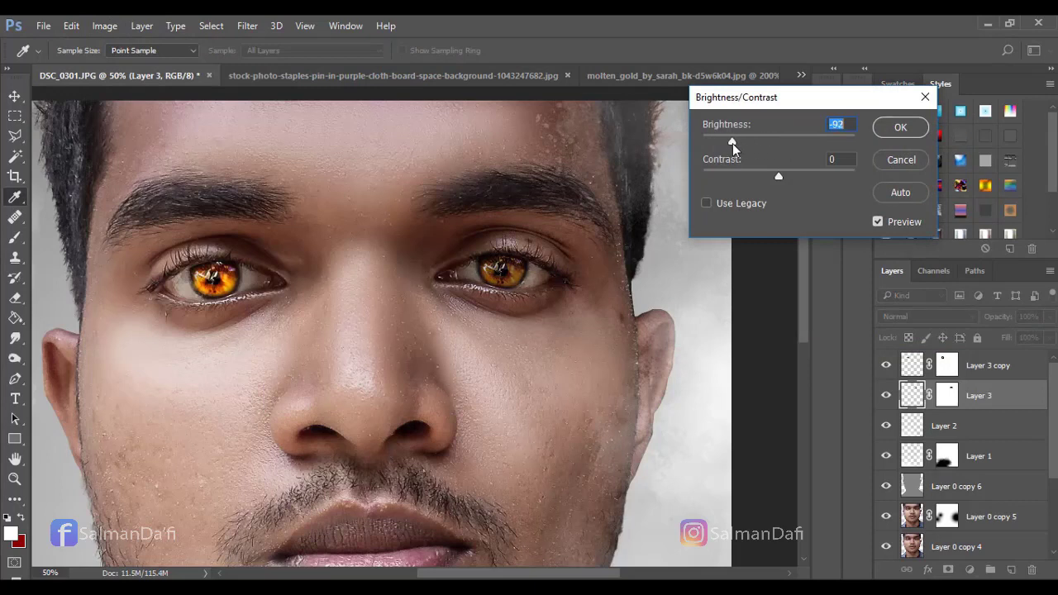
pyautogui.moveTo(732, 143); pyautogui.dragTo(735, 143)
pyautogui.moveTo(778, 176); pyautogui.dragTo(788, 180)
pyautogui.click(888, 131)
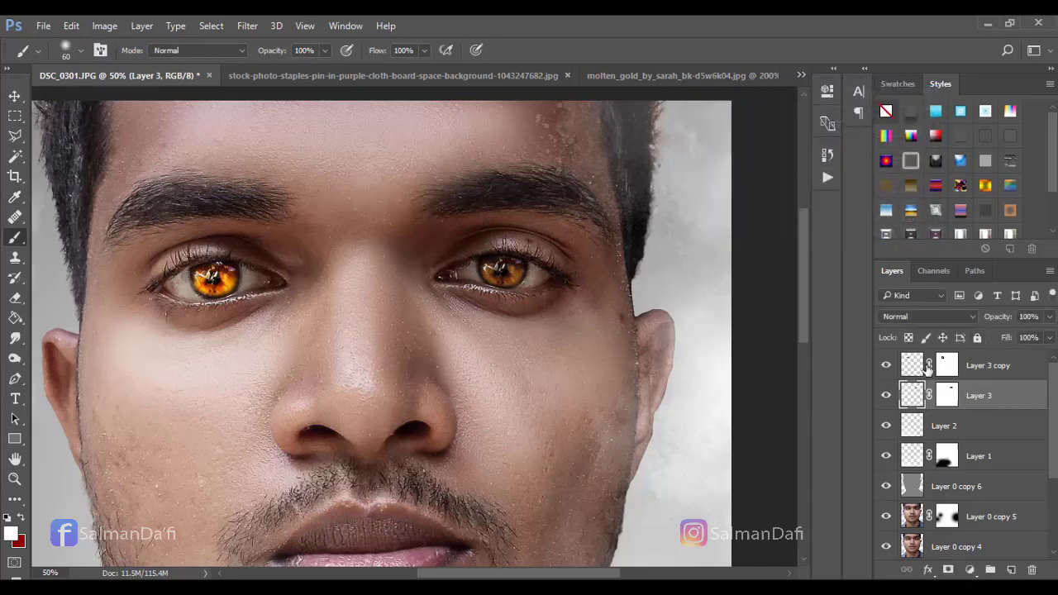
# - Reduce the saturation of the iris on Layer 3 copy with Hue/Saturation to match the other eye
pyautogui.hotkey('alt', ']')
pyautogui.click(104, 25)
pyautogui.moveTo(124, 64)
pyautogui.click(315, 146)
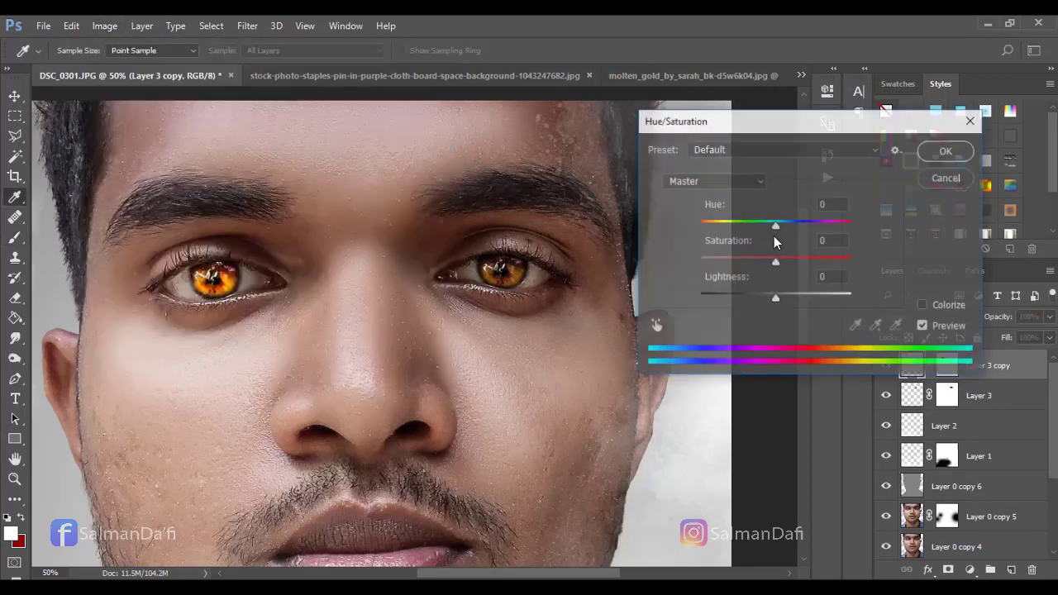
pyautogui.moveTo(775, 261); pyautogui.dragTo(750, 264)
pyautogui.click(926, 157)
# - Set the brightness of Layer 3 copy to -63 and its contrast to 15
pyautogui.click(105, 25)
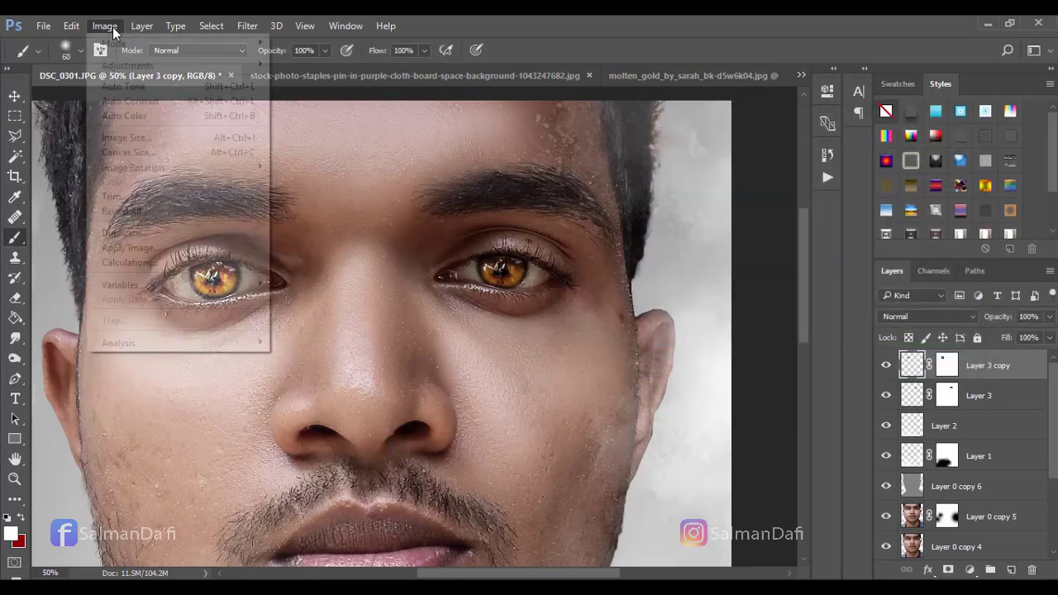
pyautogui.moveTo(124, 64)
pyautogui.click(310, 66)
pyautogui.moveTo(778, 143); pyautogui.dragTo(790, 177)
pyautogui.moveTo(754, 142); pyautogui.dragTo(746, 141)
pyautogui.moveTo(791, 176); pyautogui.dragTo(793, 175)
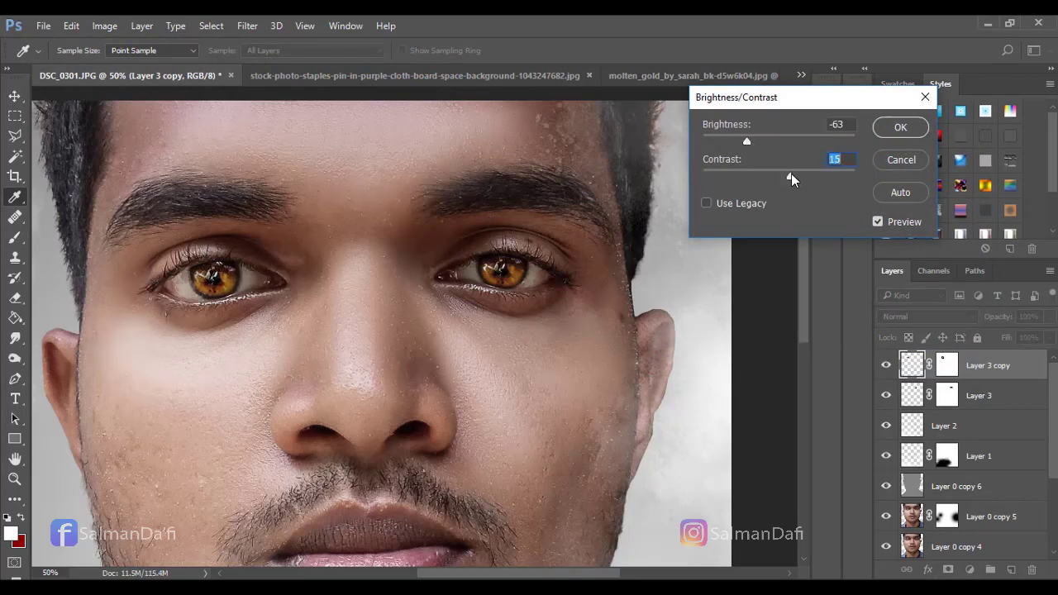
pyautogui.click(901, 130)
# - Combine Layer 3 and Layer 3 copy into one merged iris layer, keeping the originals hidden beneath it
pyautogui.press('b')
pyautogui.hotkey('ctrl', '-')
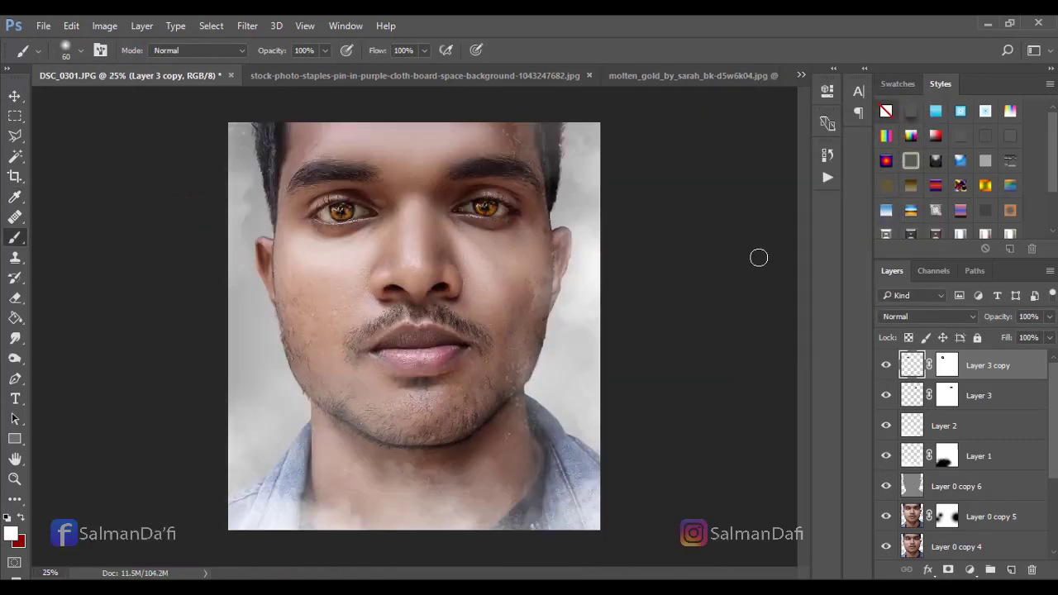
pyautogui.keyDown('ctrl'); pyautogui.click(973, 396); pyautogui.keyUp('ctrl')
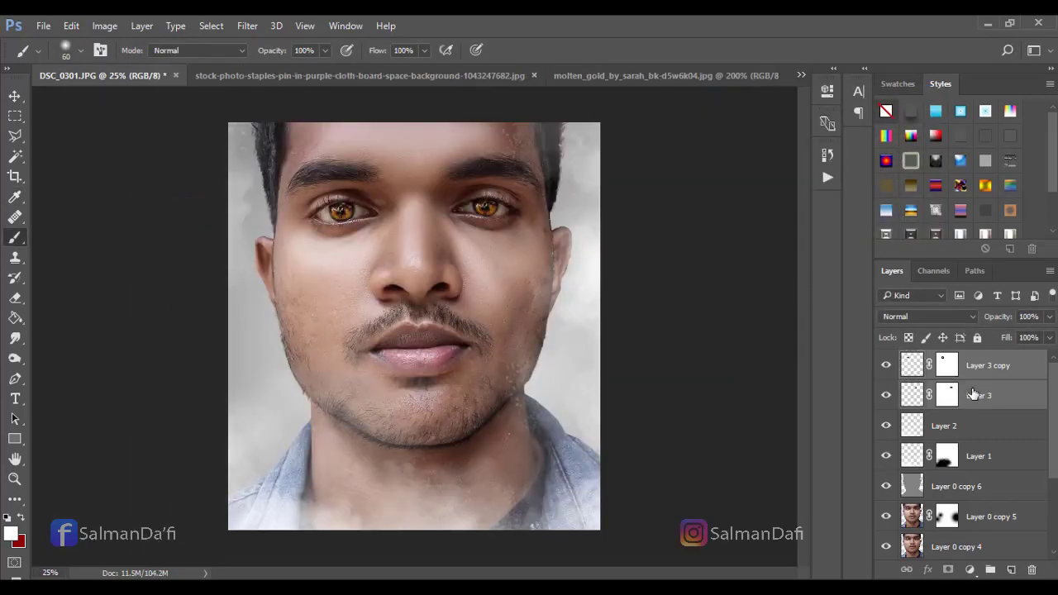
pyautogui.rightClick(973, 396)
pyautogui.click(727, 538)
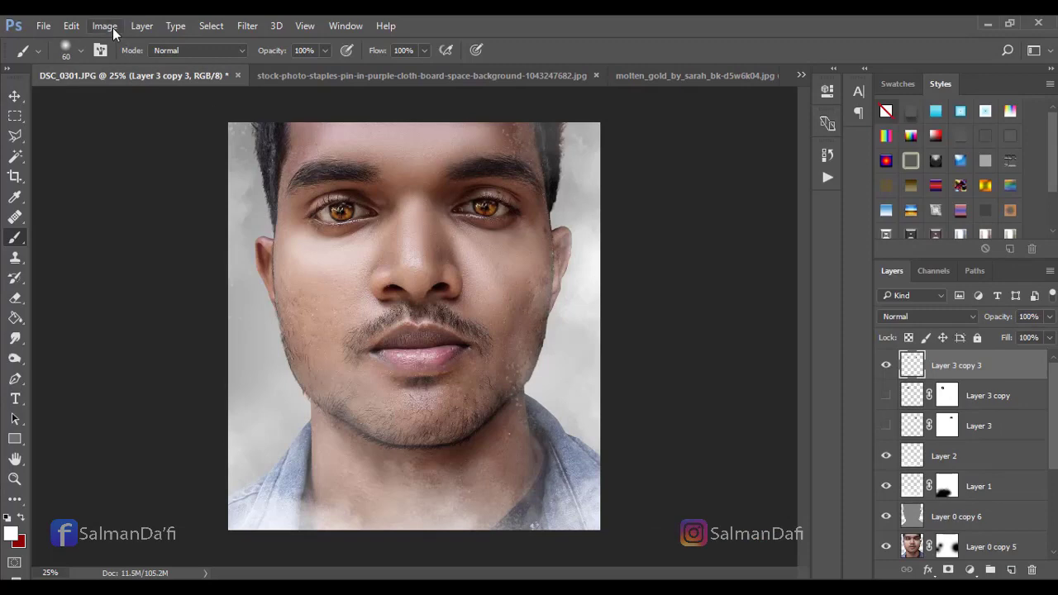
# - Darken the merged irises slightly and raise their contrast a little with Brightness/Contrast
pyautogui.click(112, 28)
pyautogui.moveTo(123, 64)
pyautogui.click(331, 64)
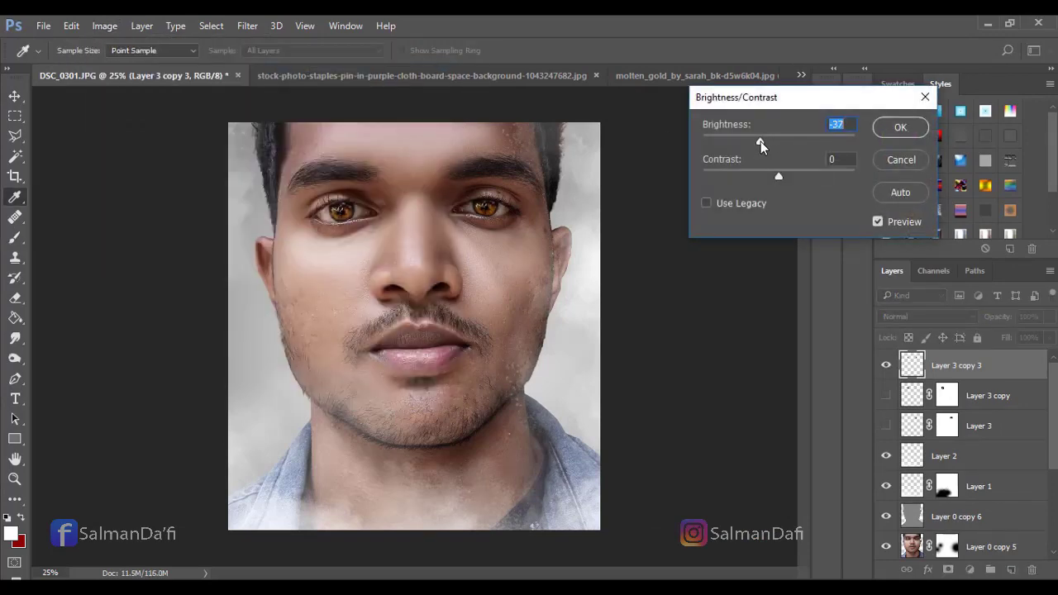
pyautogui.moveTo(761, 140); pyautogui.dragTo(766, 138)
pyautogui.moveTo(779, 176); pyautogui.dragTo(788, 178)
pyautogui.click(899, 122)
pyautogui.hotkey('ctrl', '+')
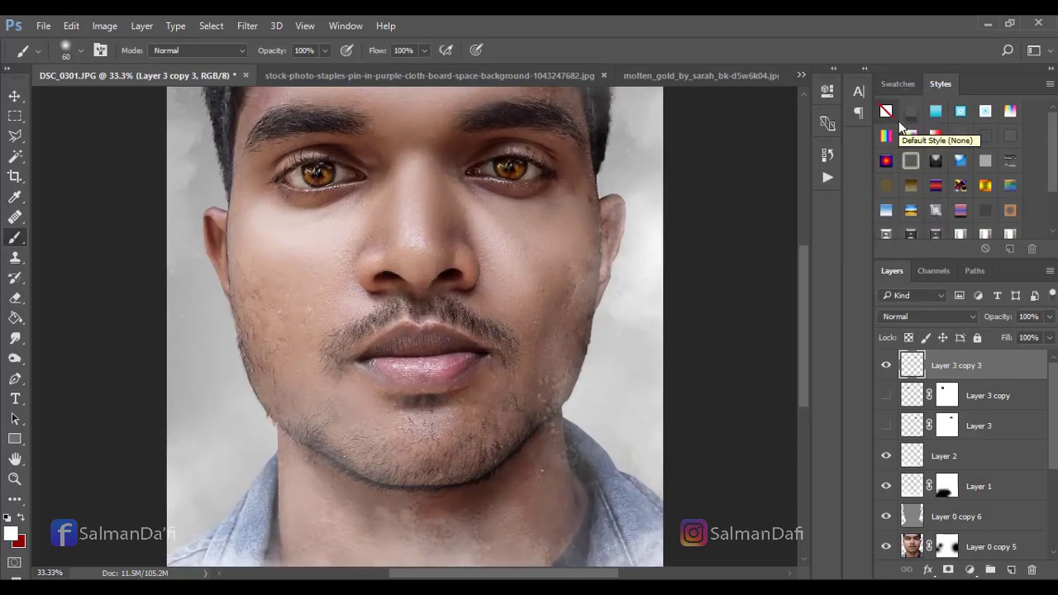
# - Duplicate Layer 0 copy 4, Layer 0 copy 5 and Layer 0 copy 6 together and merge the duplicates into one layer
pyautogui.hotkey('ctrl', '-')
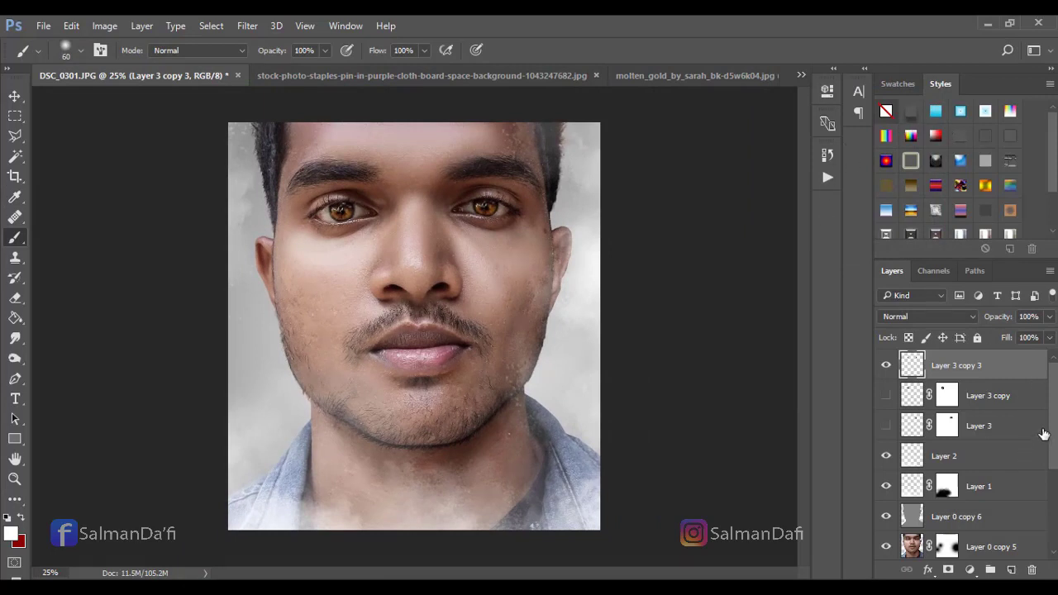
pyautogui.scroll(-4, 1043, 433)
pyautogui.click(886, 423)
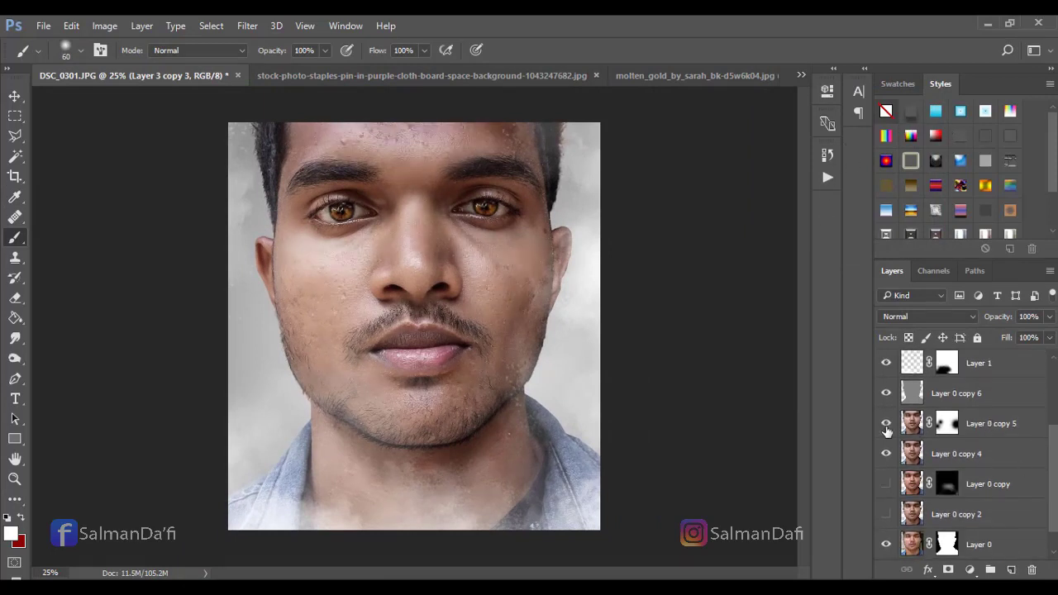
pyautogui.click(886, 423)
pyautogui.click(997, 454)
pyautogui.keyDown('shift'); pyautogui.click(998, 404); pyautogui.keyUp('shift')
pyautogui.hotkey('ctrl', 'j')
pyautogui.rightClick(998, 403)
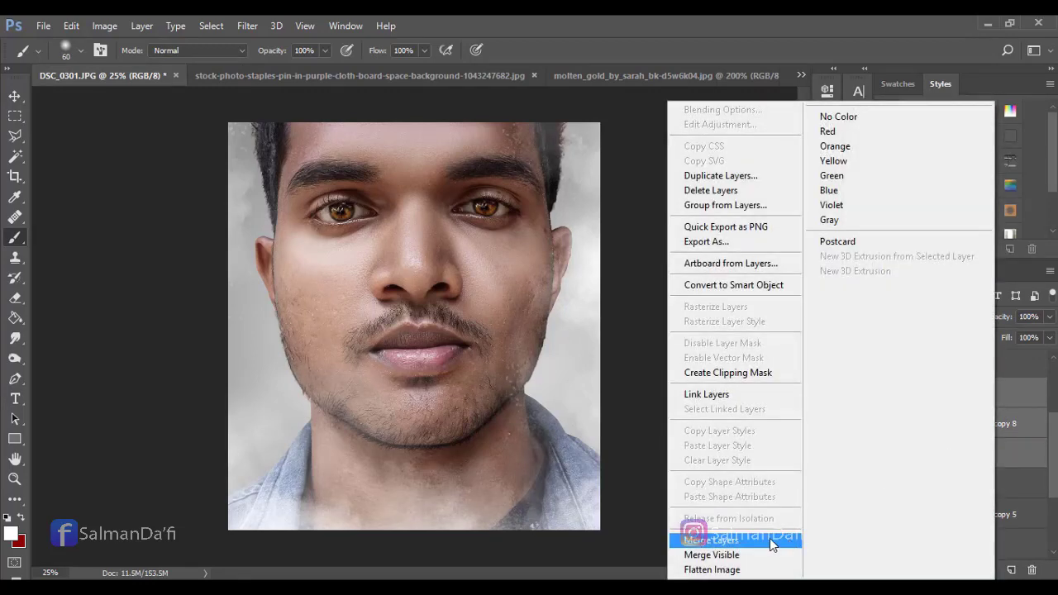
pyautogui.click(728, 539)
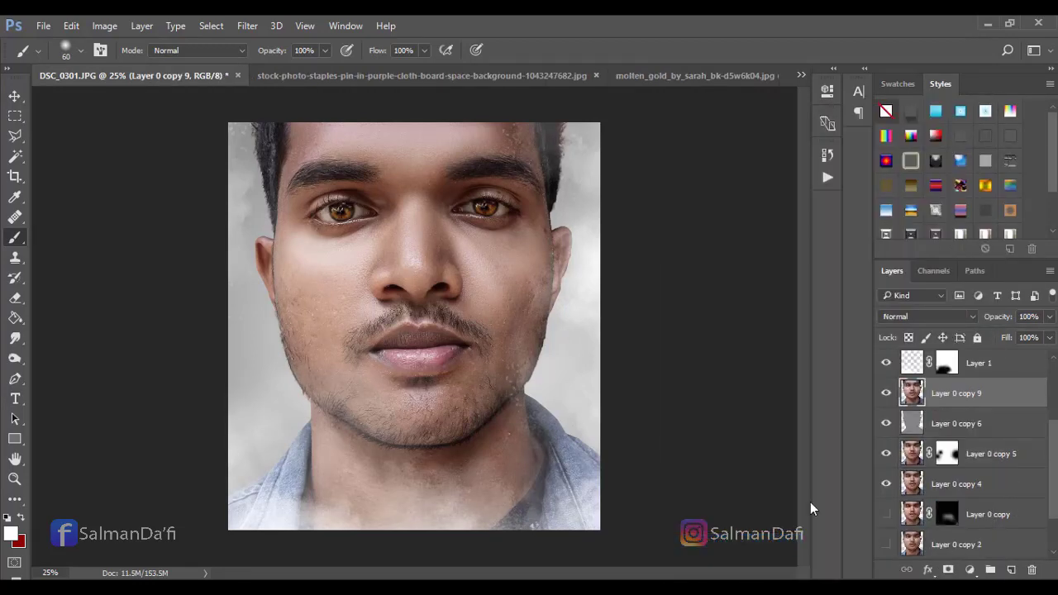
# - Warp the upper lip and moustache edge on the merged portrait layer in Liquify with a brush of about 250
pyautogui.click(254, 29)
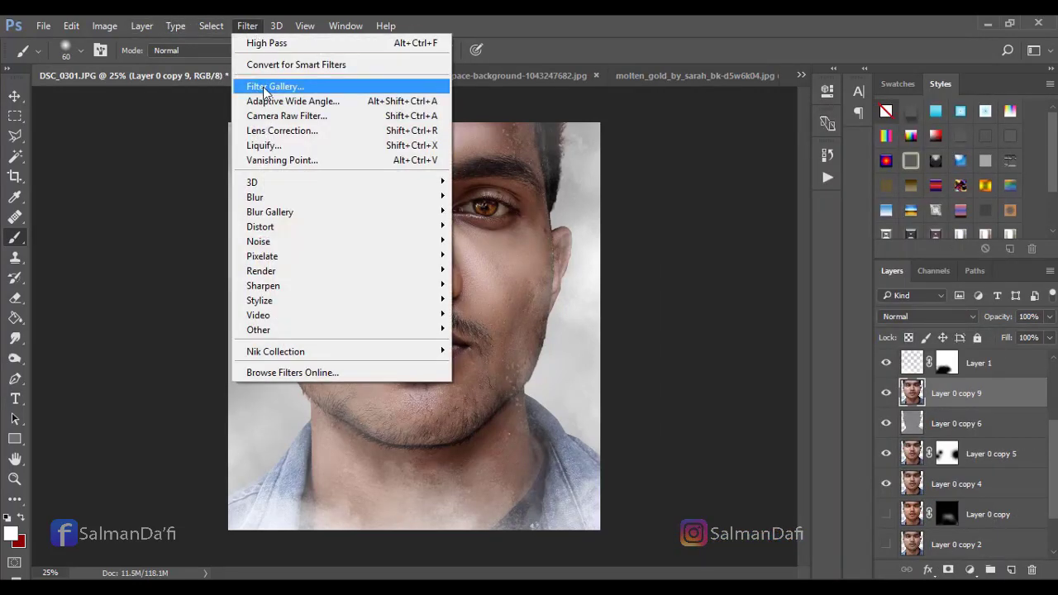
pyautogui.click(276, 145)
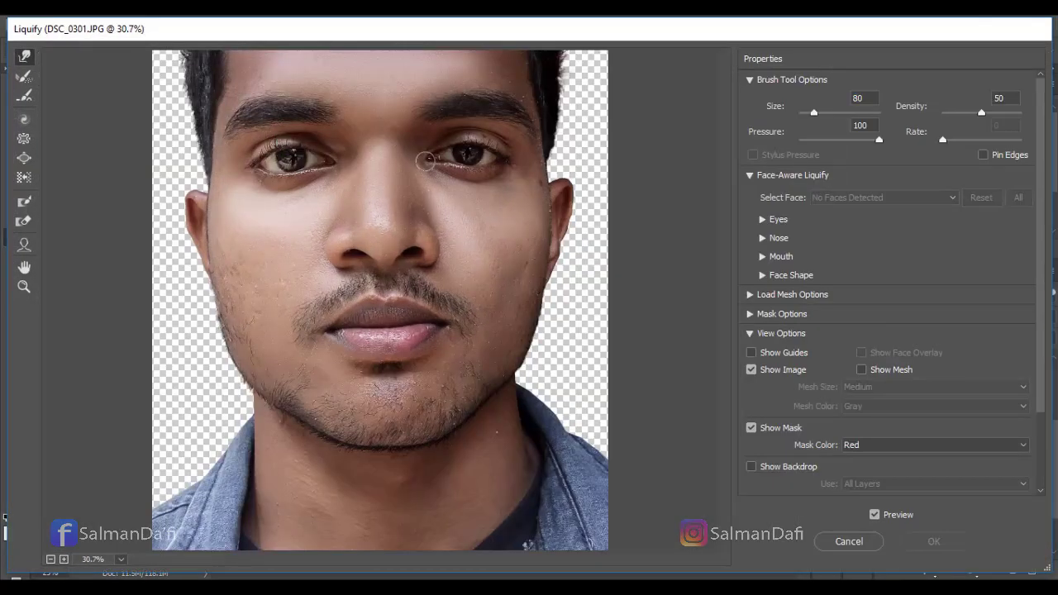
pyautogui.hotkey('ctrl', '+')
pyautogui.hotkey('ctrl', '+')
pyautogui.hotkey('ctrl', '+')
pyautogui.moveTo(486, 379); pyautogui.dragTo(477, 333)
pyautogui.press(']')
pyautogui.press(']')
pyautogui.press(']')
pyautogui.press(']')
pyautogui.press(']')
pyautogui.press(']')
pyautogui.press(']')
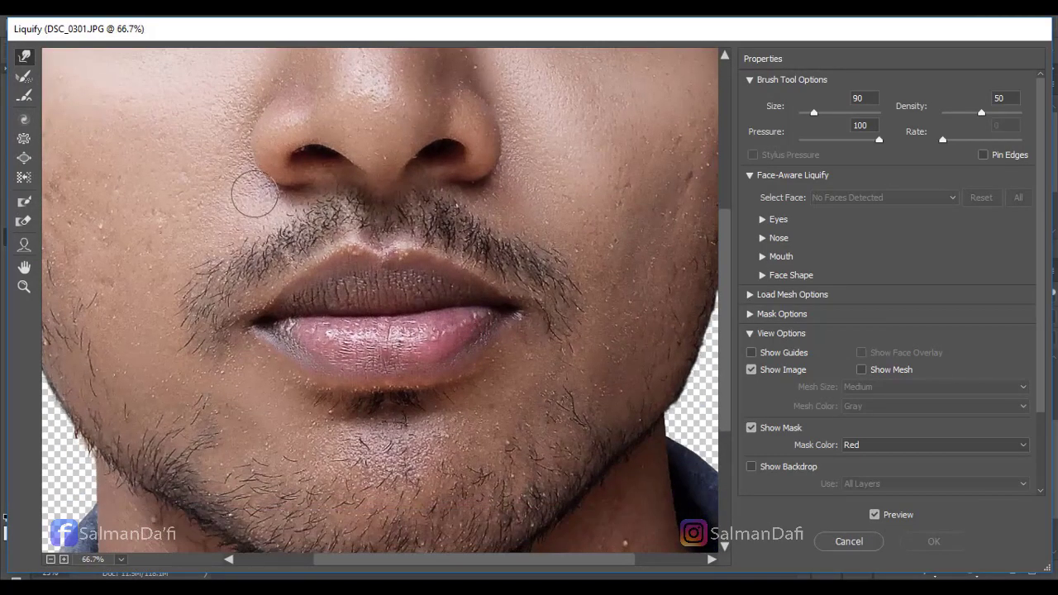
pyautogui.moveTo(288, 244)
pyautogui.mouseDown()
pyautogui.moveTo(256, 217)
pyautogui.moveTo(330, 184)
pyautogui.moveTo(334, 238)
pyautogui.mouseUp()
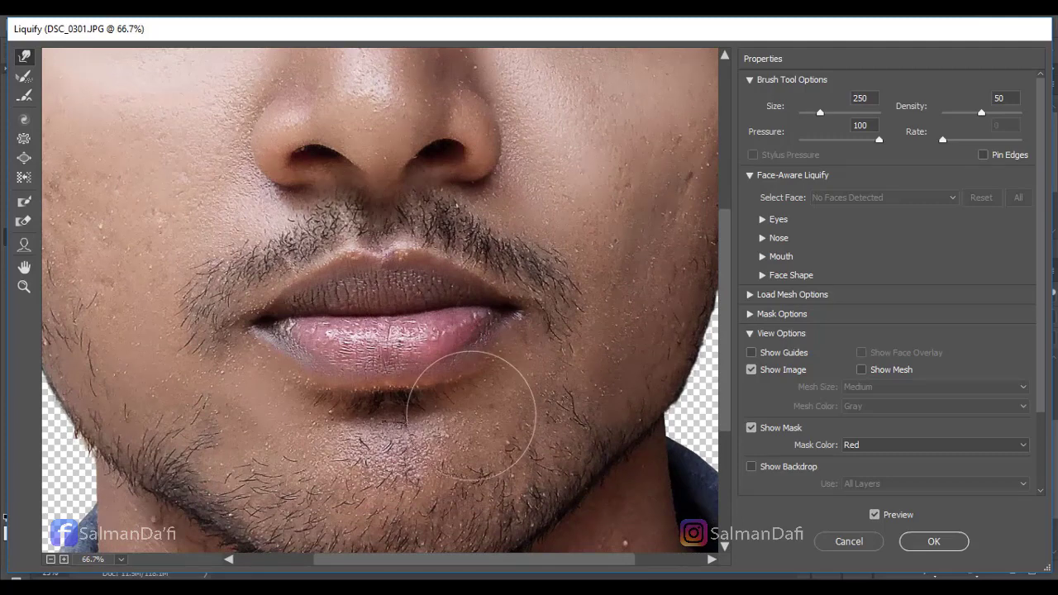
# - Refine the lip shape with smaller Liquify brushes down to size 50, compare it with the original, and apply the filter
pyautogui.press('[')
pyautogui.press('[')
pyautogui.press('[')
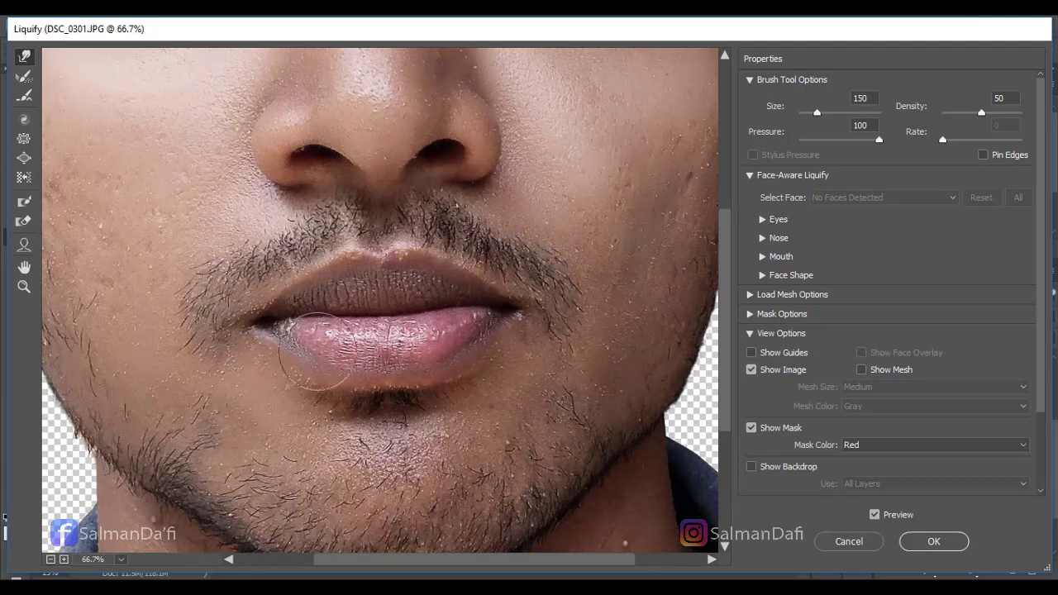
pyautogui.press('[')
pyautogui.press('[')
pyautogui.press('[')
pyautogui.press('[')
pyautogui.press('[')
pyautogui.press('[')
pyautogui.press('[')
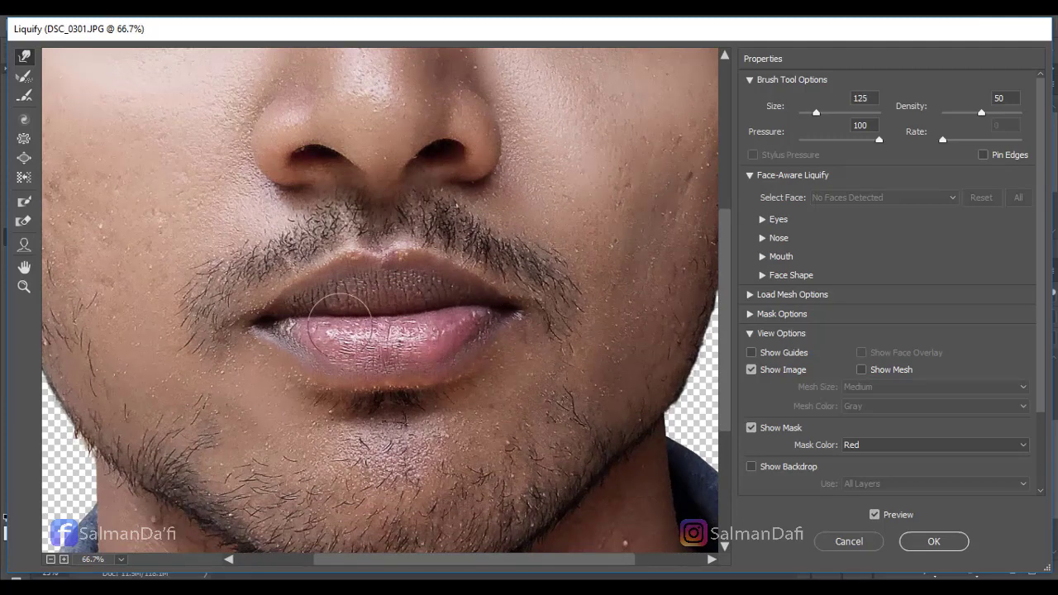
pyautogui.hotkey('ctrl', '+')
pyautogui.press('[')
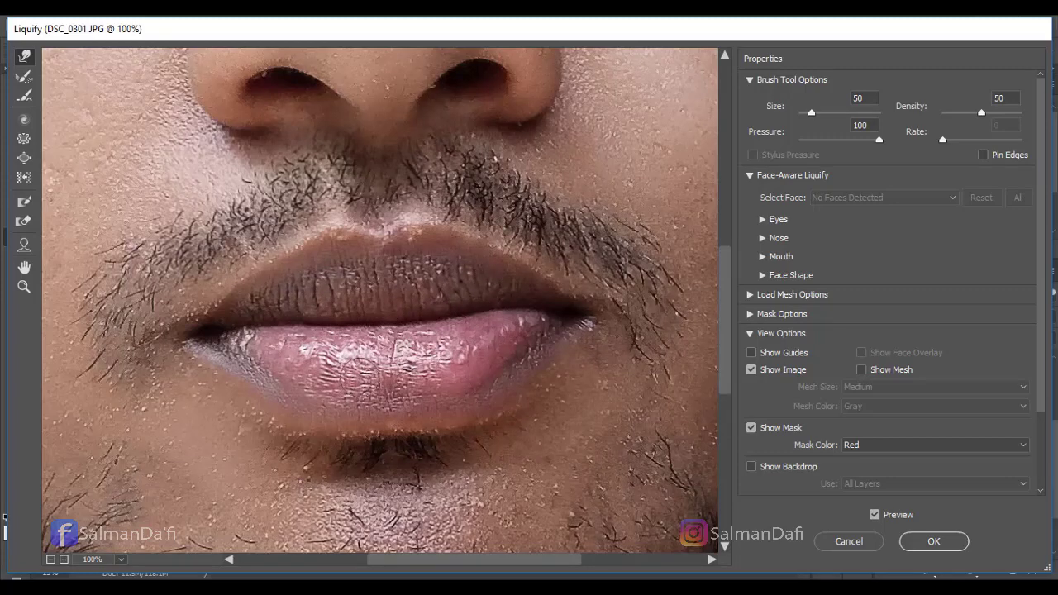
pyautogui.scroll(-3, 608, 408)
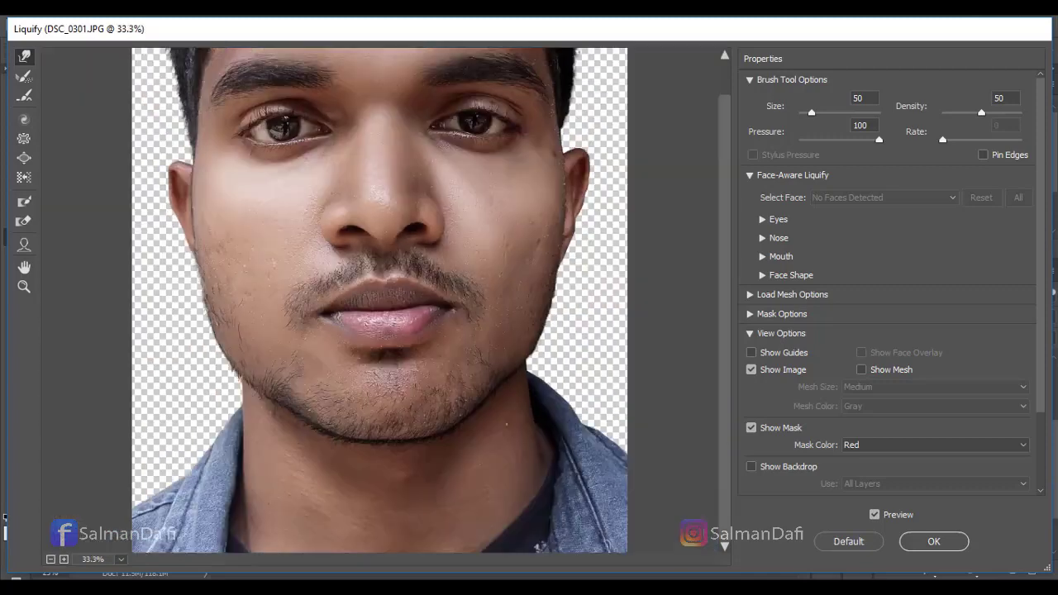
pyautogui.scroll(1, 608, 408)
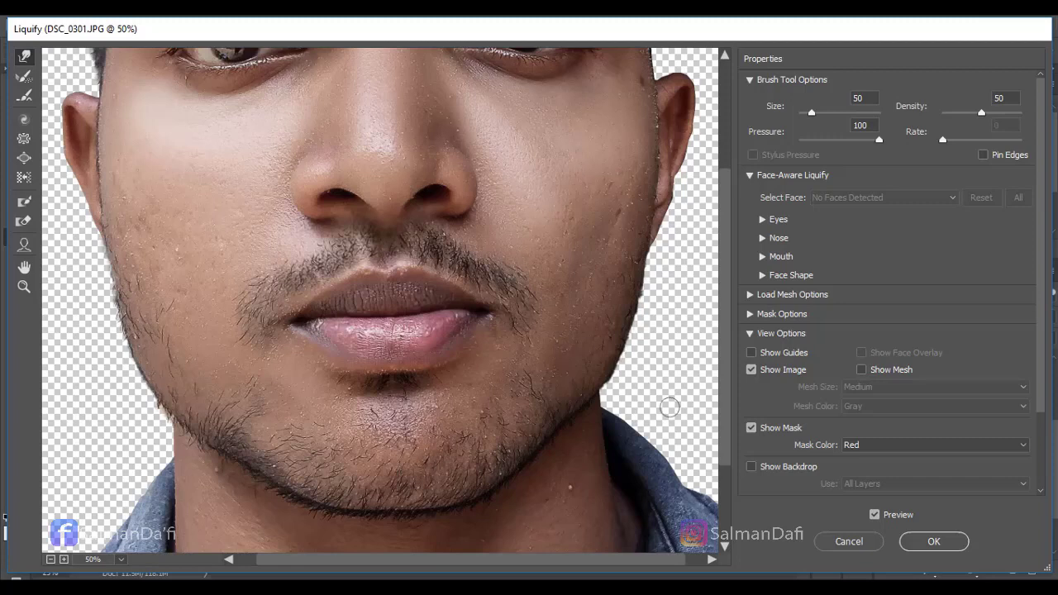
pyautogui.click(874, 514)
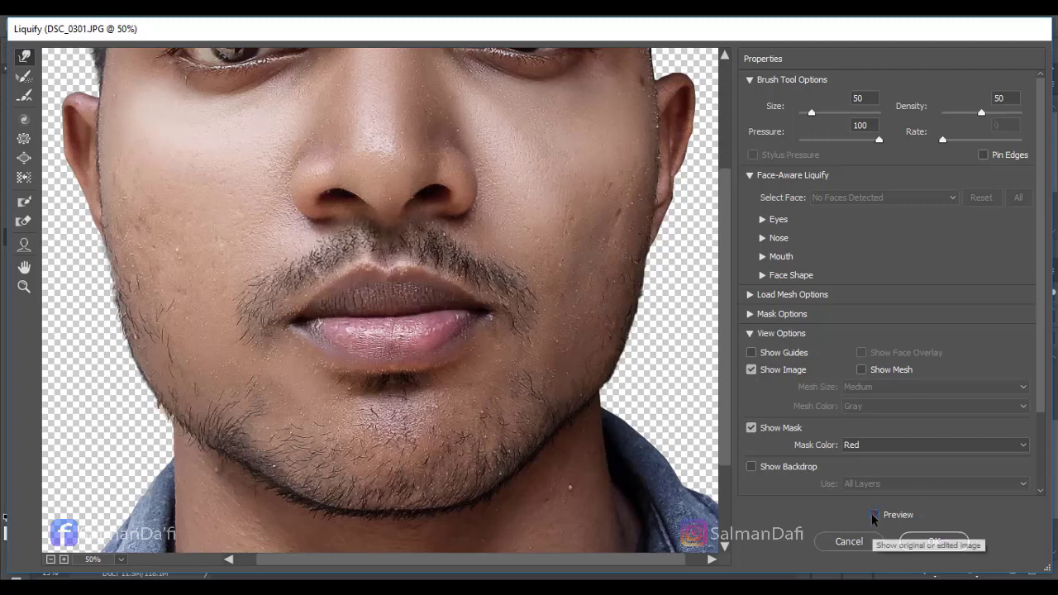
pyautogui.click(874, 514)
pyautogui.click(933, 540)
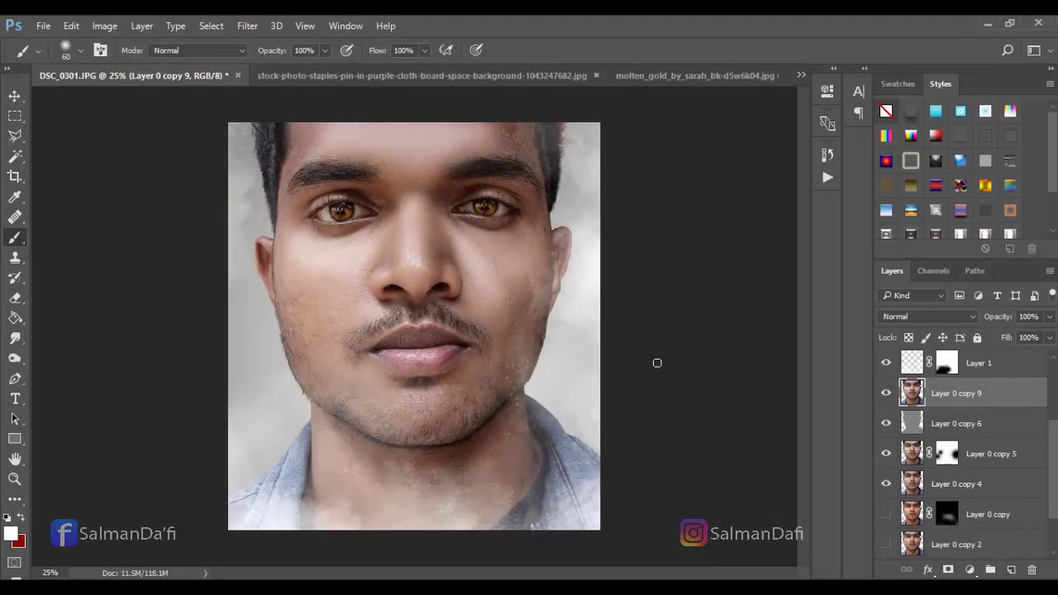
# - Examine the mouth up close and the whole portrait with and without the Liquify reshaping
pyautogui.hotkey('ctrl', '+')
pyautogui.hotkey('ctrl', '+')
pyautogui.hotkey('ctrl', '+')
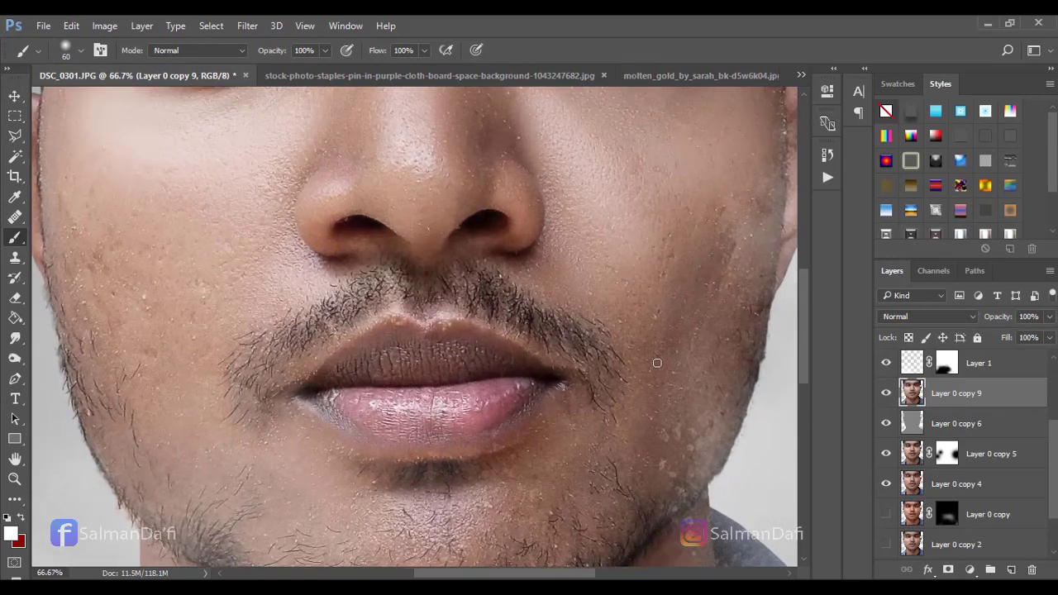
pyautogui.hotkey('ctrl', 'z')
pyautogui.hotkey('ctrl', '-')
pyautogui.hotkey('ctrl', '-')
pyautogui.hotkey('ctrl', '-')
pyautogui.hotkey('ctrl', '-')
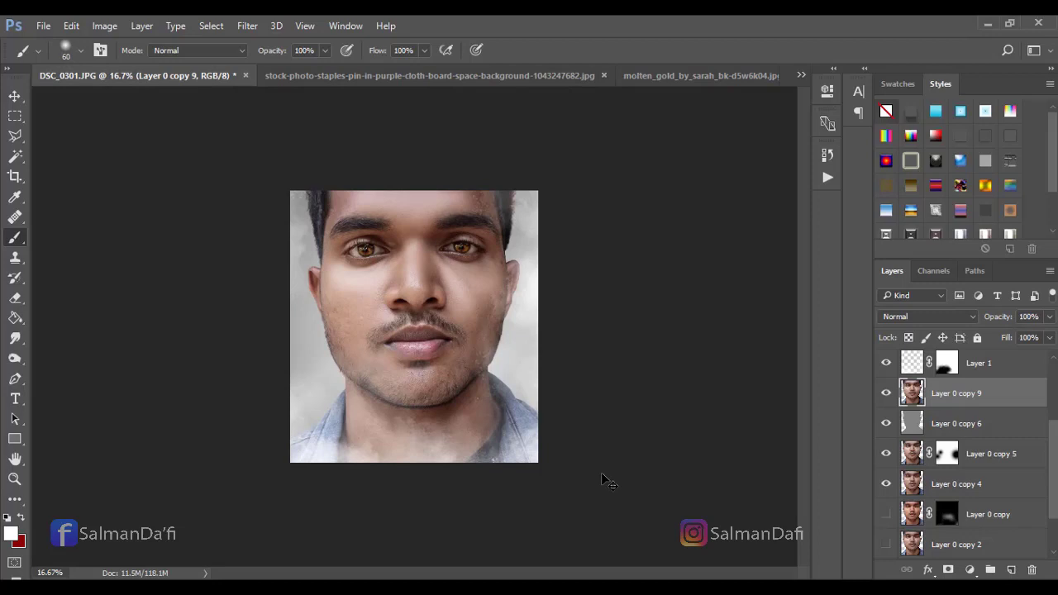
pyautogui.hotkey('ctrl', '+')
pyautogui.hotkey('ctrl', '+')
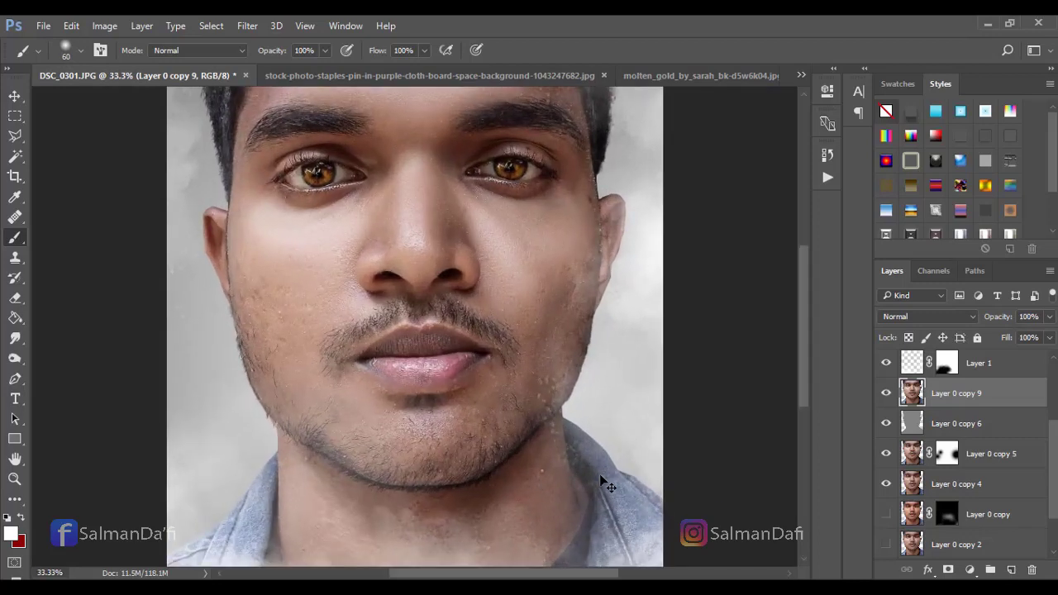
pyautogui.hotkey('ctrl', '-')
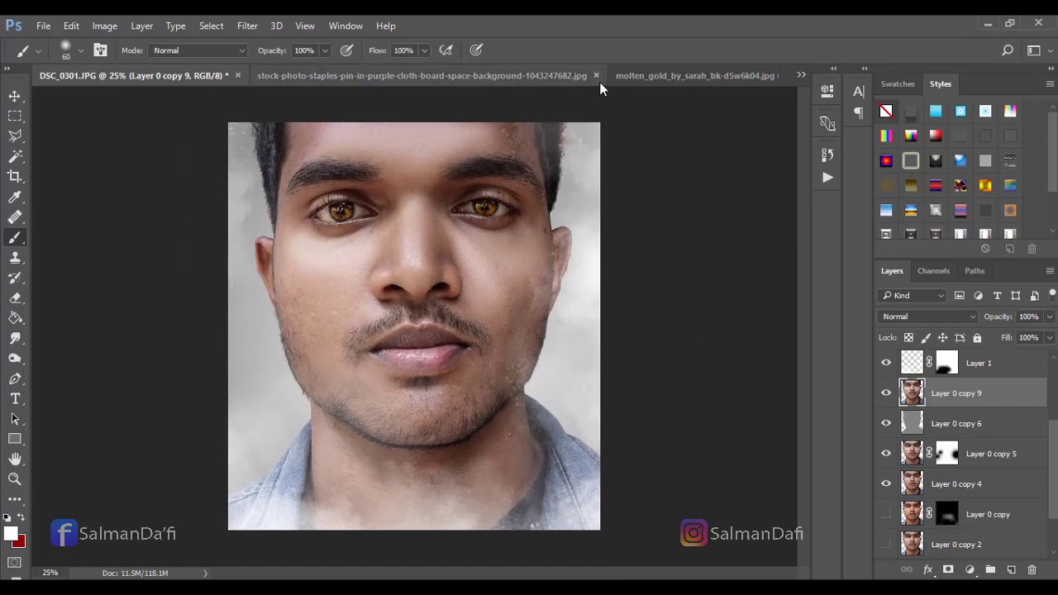
# - Close the molten_gold image and go back to the portrait document
pyautogui.click(756, 73)
pyautogui.hotkey('ctrl', 'w')
pyautogui.click(531, 243)
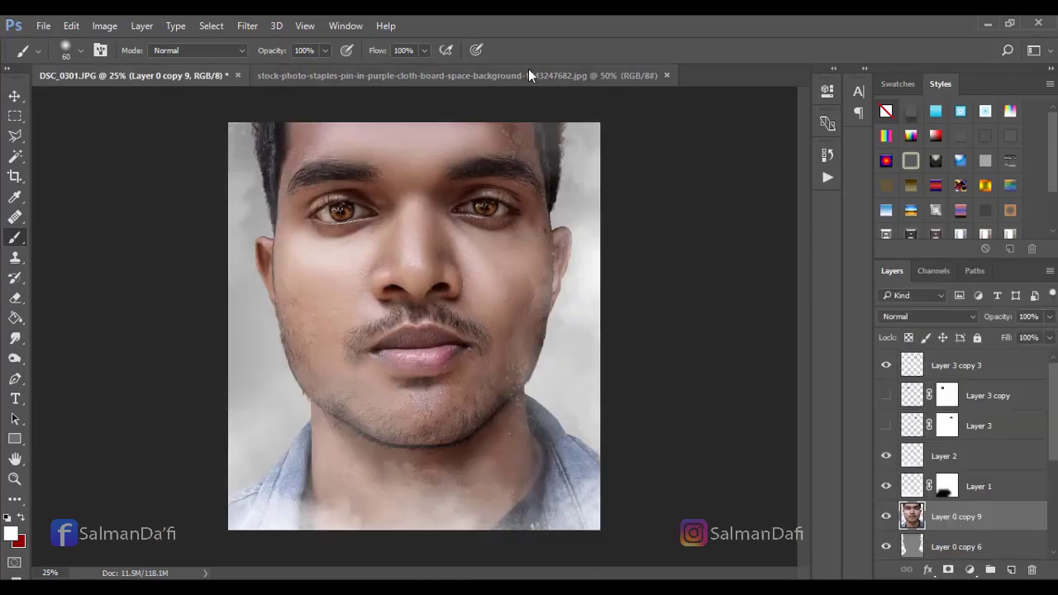
# - Switch to the purple cloth stock photo and outline the upper middle staple with the Polygonal Lasso
pyautogui.click(529, 74)
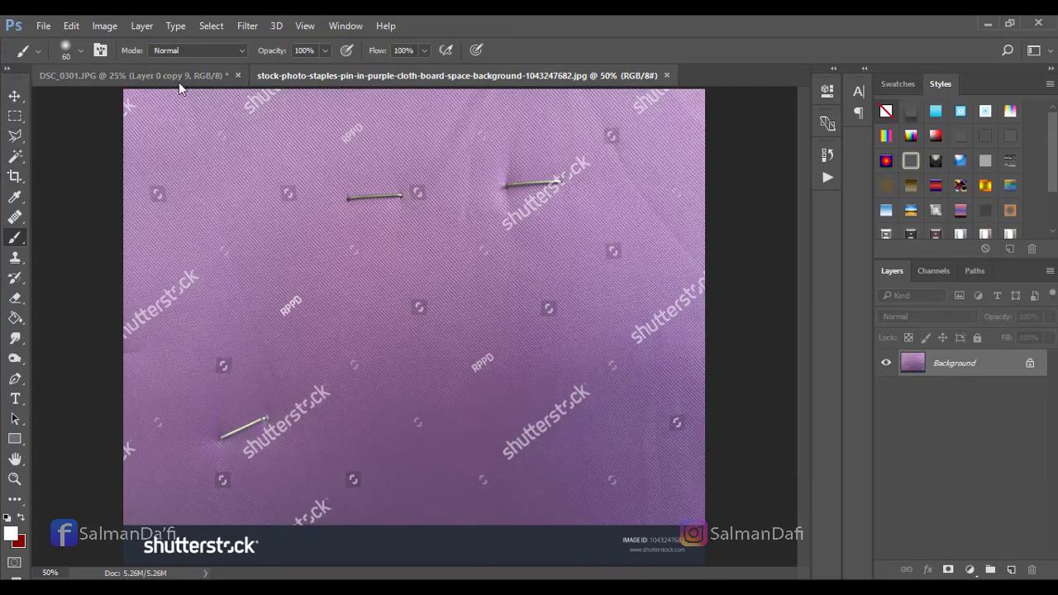
pyautogui.hotkey('ctrl', '+')
pyautogui.hotkey('ctrl', '+')
pyautogui.hotkey('ctrl', '+')
pyautogui.moveTo(282, 117)
pyautogui.mouseDown()
pyautogui.moveTo(366, 314)
pyautogui.moveTo(361, 342)
pyautogui.mouseUp()
pyautogui.hotkey('ctrl', '+')
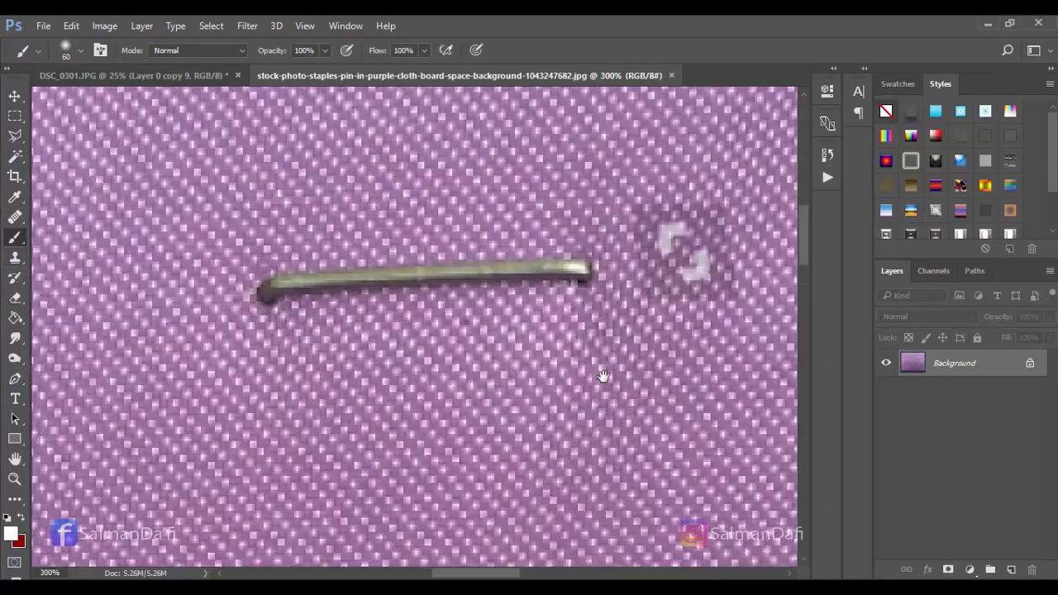
pyautogui.moveTo(603, 376)
pyautogui.mouseDown()
pyautogui.moveTo(329, 443)
pyautogui.moveTo(455, 350)
pyautogui.moveTo(416, 393)
pyautogui.moveTo(429, 215)
pyautogui.moveTo(454, 257)
pyautogui.moveTo(374, 401)
pyautogui.moveTo(147, 366)
pyautogui.mouseUp()
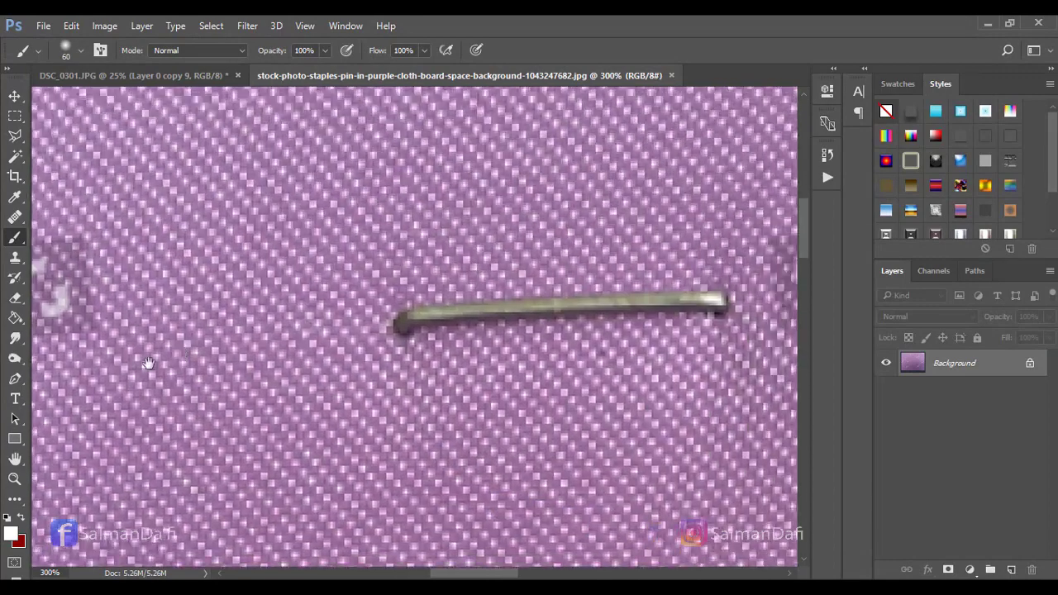
pyautogui.click(15, 135)
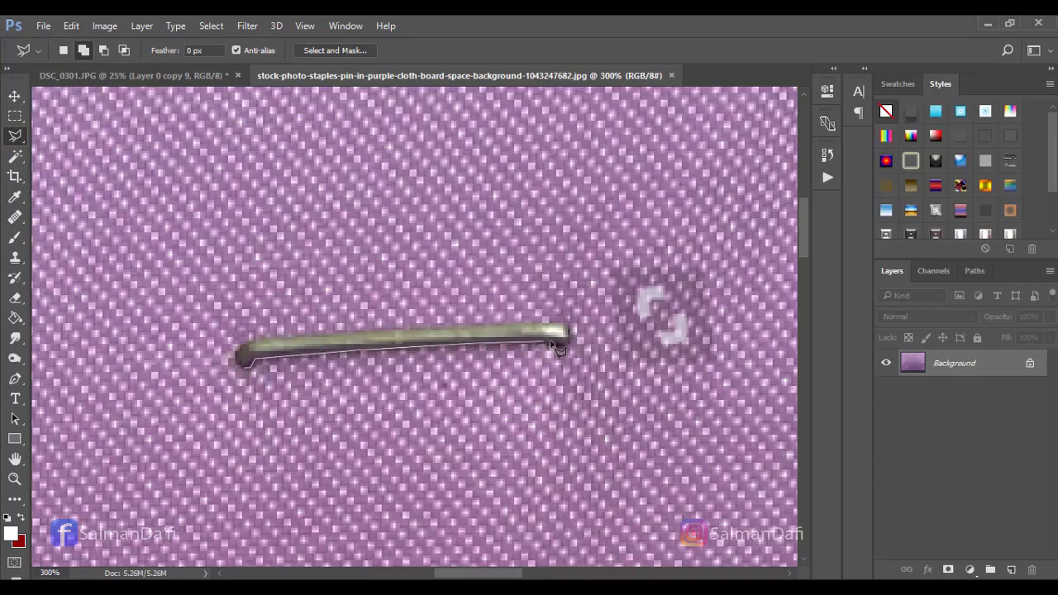
pyautogui.moveTo(560, 331)
pyautogui.mouseDown()
pyautogui.moveTo(307, 336)
pyautogui.moveTo(368, 334)
pyautogui.mouseUp()
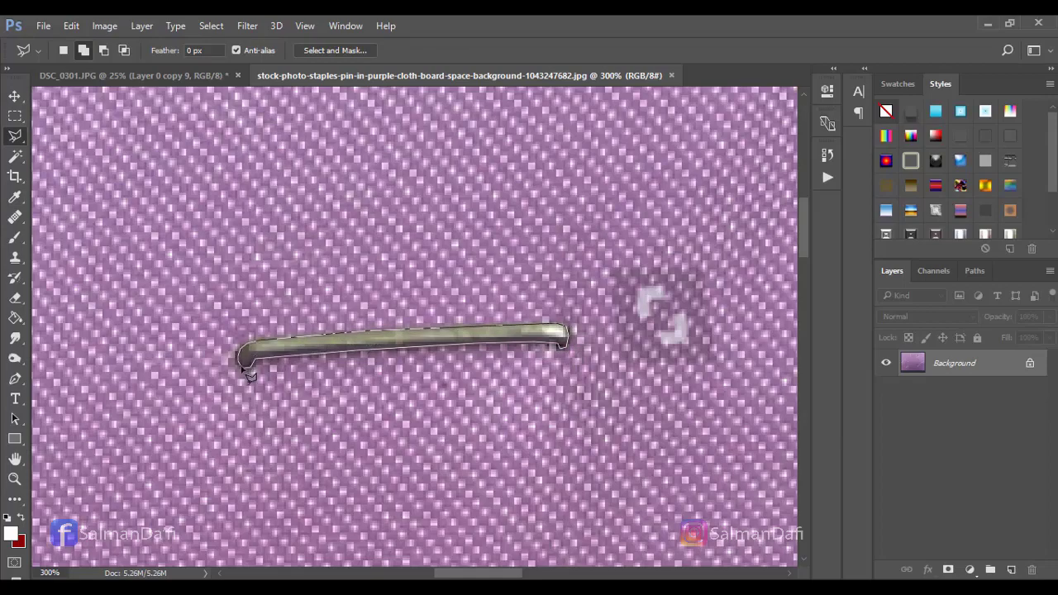
# - Copy the selected staple to its own layer and bring that layer into the DSC_0301.JPG portrait
pyautogui.hotkey('ctrl', '-')
pyautogui.hotkey('ctrl', '-')
pyautogui.hotkey('ctrl', 'j')
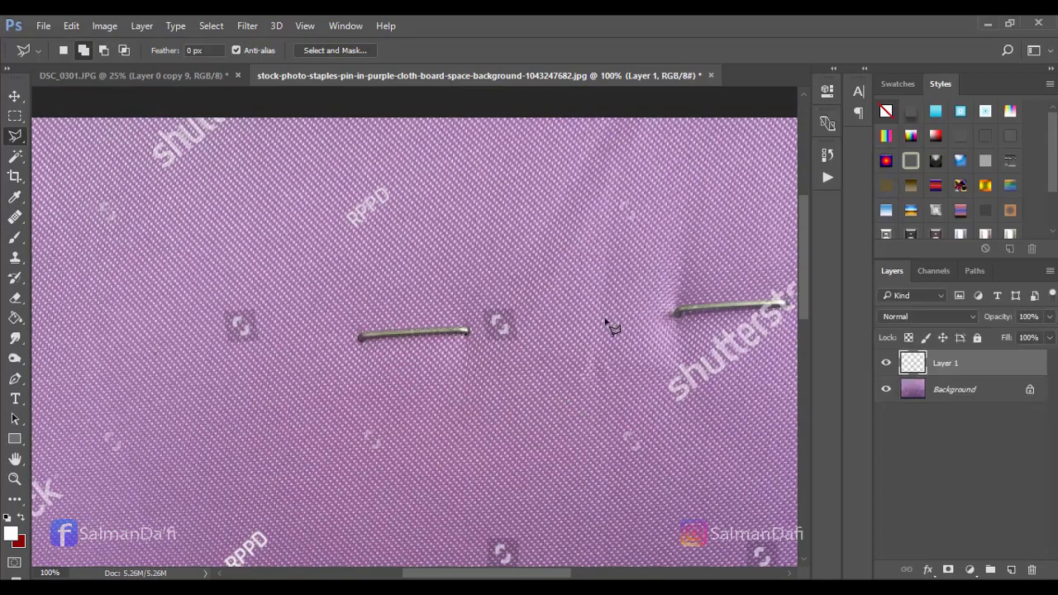
pyautogui.moveTo(952, 363); pyautogui.dragTo(506, 339)
pyautogui.hotkey('ctrl', '+')
pyautogui.hotkey('ctrl', '+')
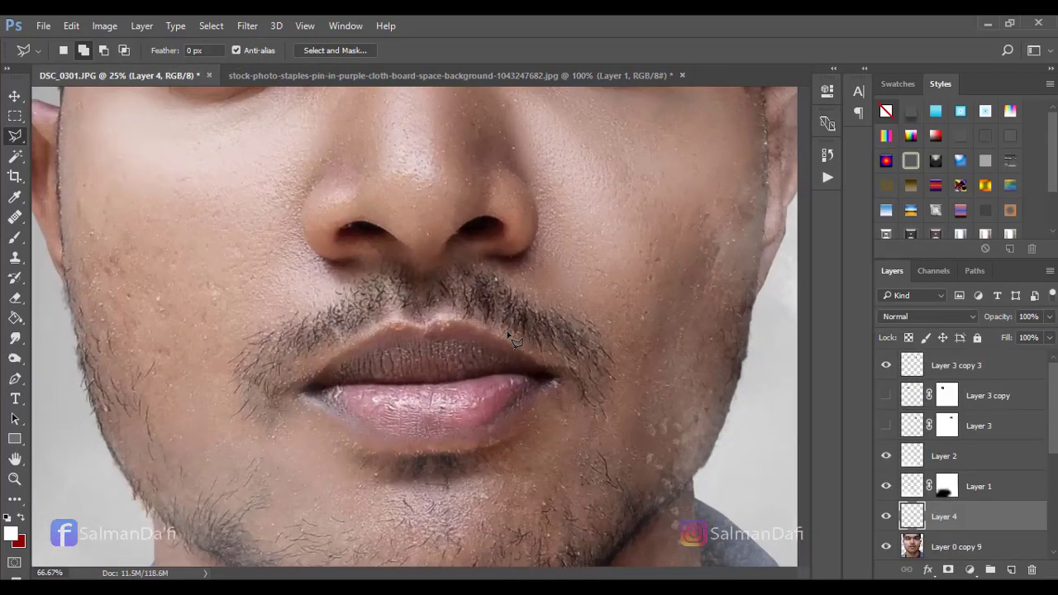
# - Rotate the staple upright and place it across both lips near the mouth corner on the image's left
pyautogui.click(15, 96)
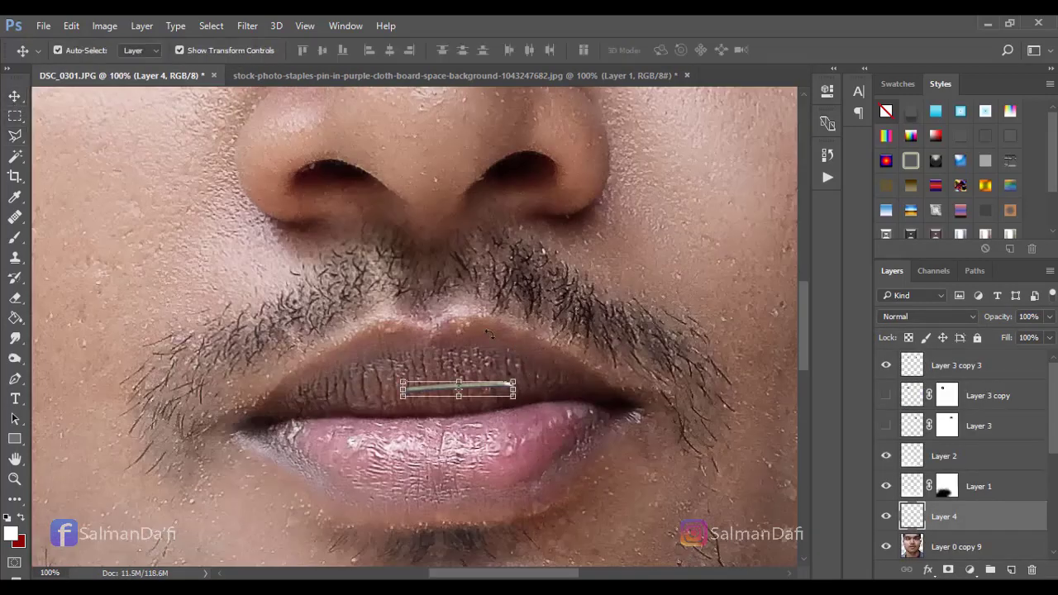
pyautogui.moveTo(521, 374); pyautogui.dragTo(463, 285)
pyautogui.moveTo(454, 362); pyautogui.dragTo(319, 367)
pyautogui.press('Return')
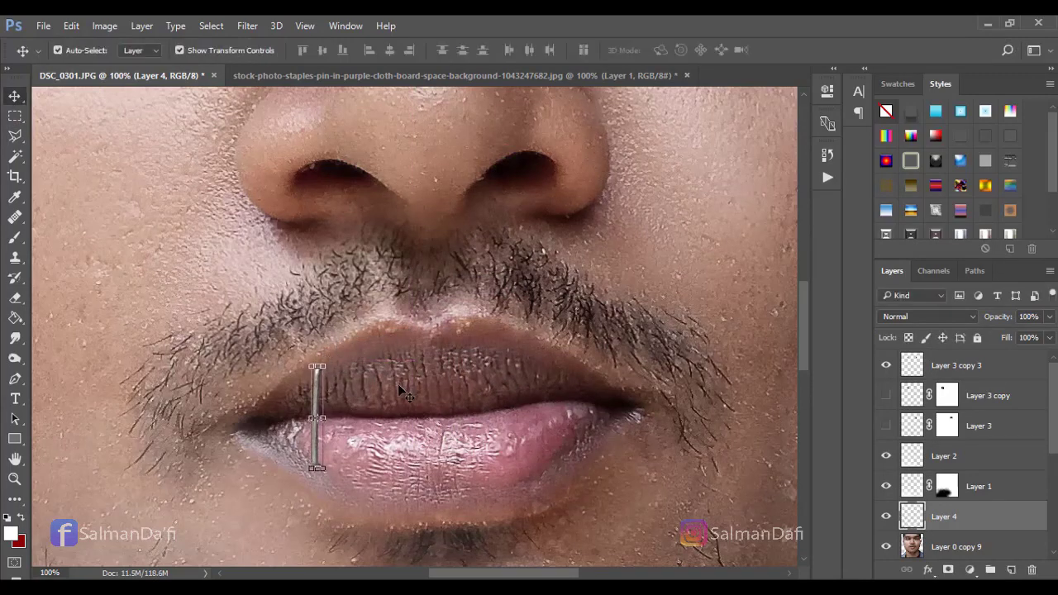
# - Raise the staple's contrast to about 96 and lower its brightness slightly with Brightness/Contrast
pyautogui.click(104, 25)
pyautogui.moveTo(133, 65)
pyautogui.click(329, 66)
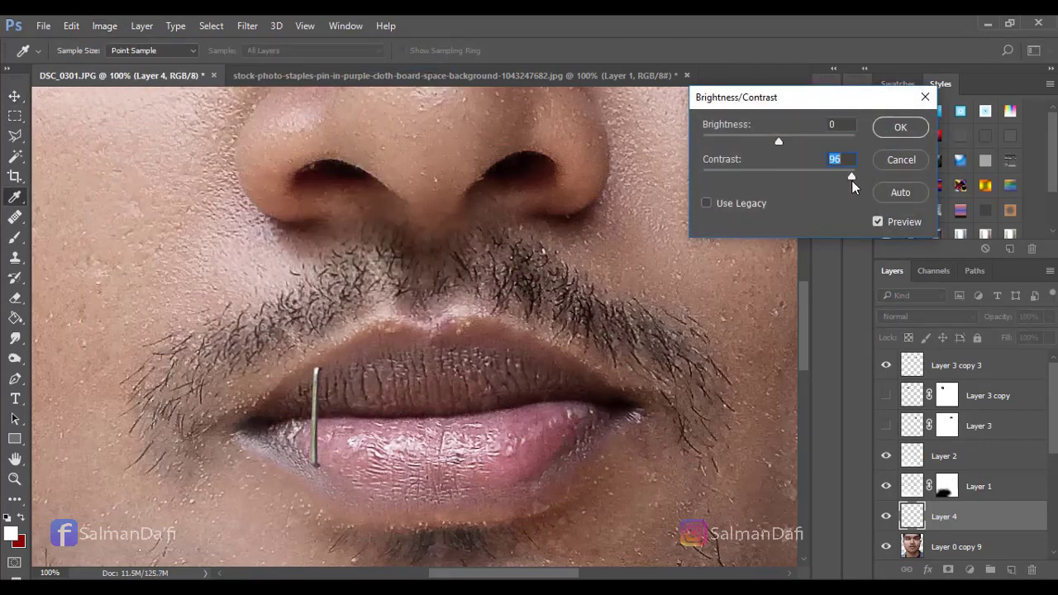
pyautogui.moveTo(769, 140); pyautogui.dragTo(768, 140)
pyautogui.click(897, 132)
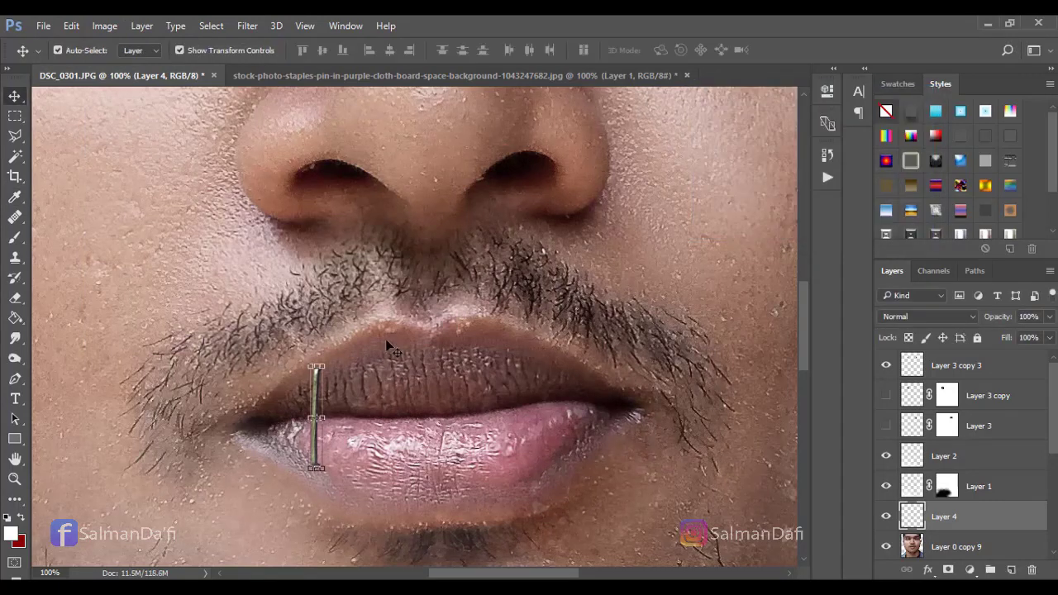
# - Shorten the staple with Free Transform to about 92.5% of its height
pyautogui.hotkey('ctrl', 't')
pyautogui.moveTo(317, 364); pyautogui.dragTo(315, 370)
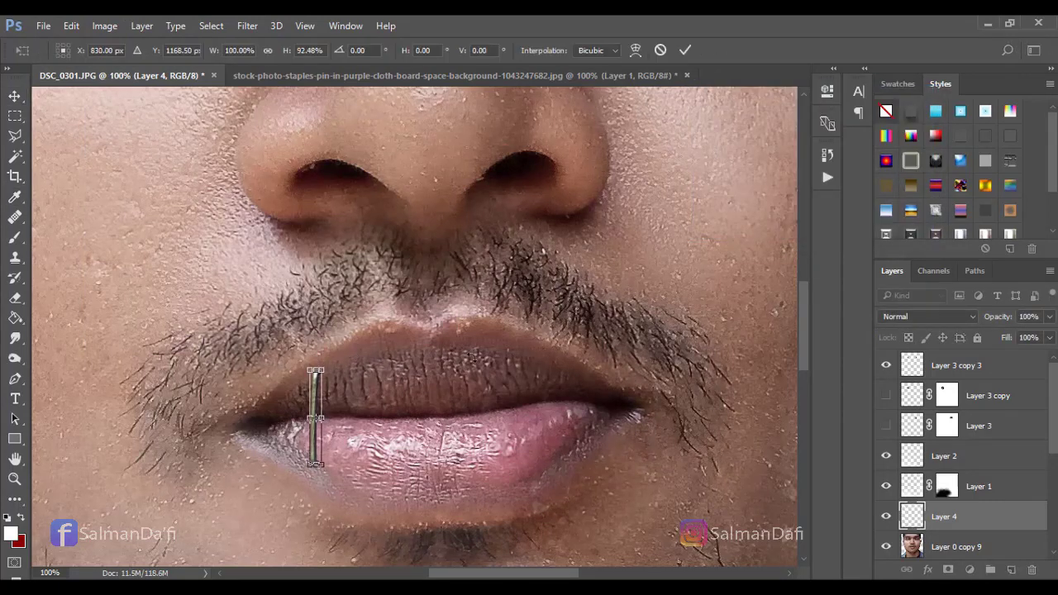
pyautogui.press('Return')
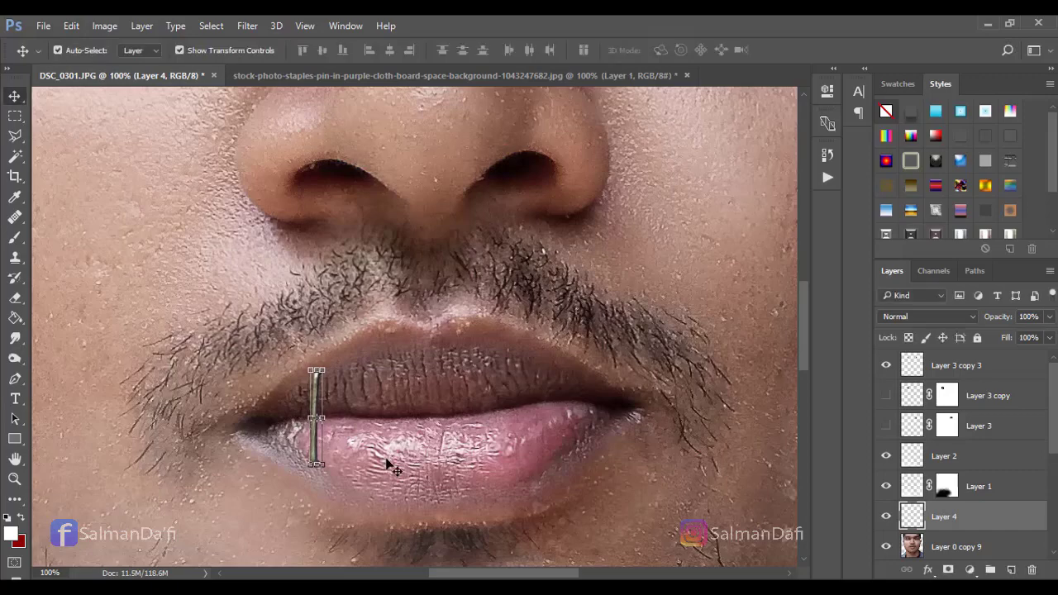
# - Duplicate the staple, place the copy beside it further along the lips, and tilt its upper end by about 15° toward the mouth's centre
pyautogui.hotkey('ctrl', '+')
pyautogui.hotkey('ctrl', '+')
pyautogui.moveTo(393, 469); pyautogui.dragTo(435, 272)
pyautogui.hotkey('ctrl', '-')
pyautogui.keyDown('ctrl'); pyautogui.click(281, 407); pyautogui.keyUp('ctrl')
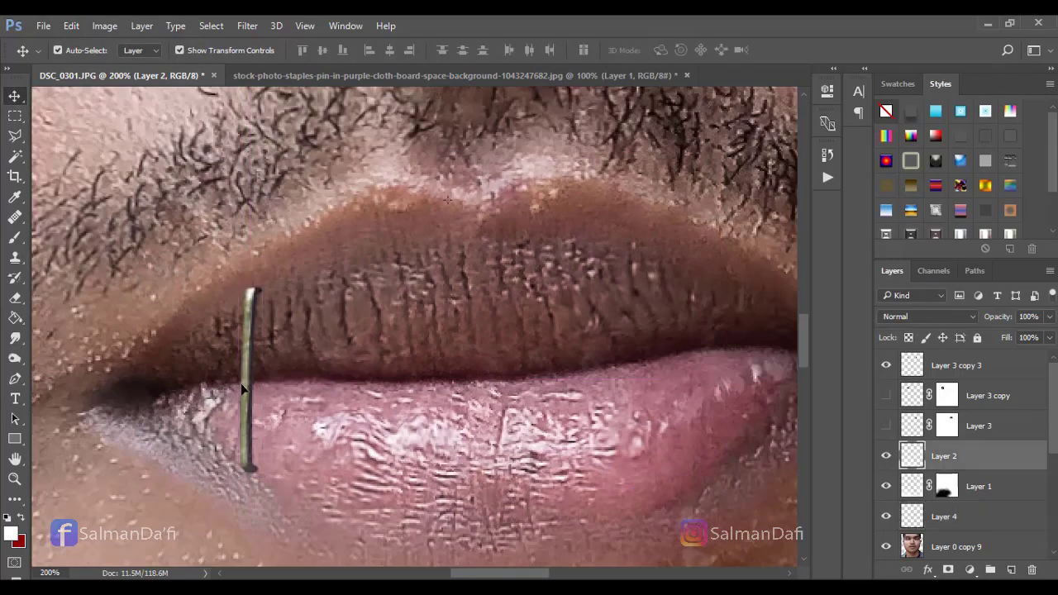
pyautogui.keyDown('ctrl'); pyautogui.click(245, 388); pyautogui.keyUp('ctrl')
pyautogui.hotkey('ctrl', 'j')
pyautogui.moveTo(249, 307); pyautogui.dragTo(302, 307)
pyautogui.moveTo(331, 266); pyautogui.dragTo(353, 277)
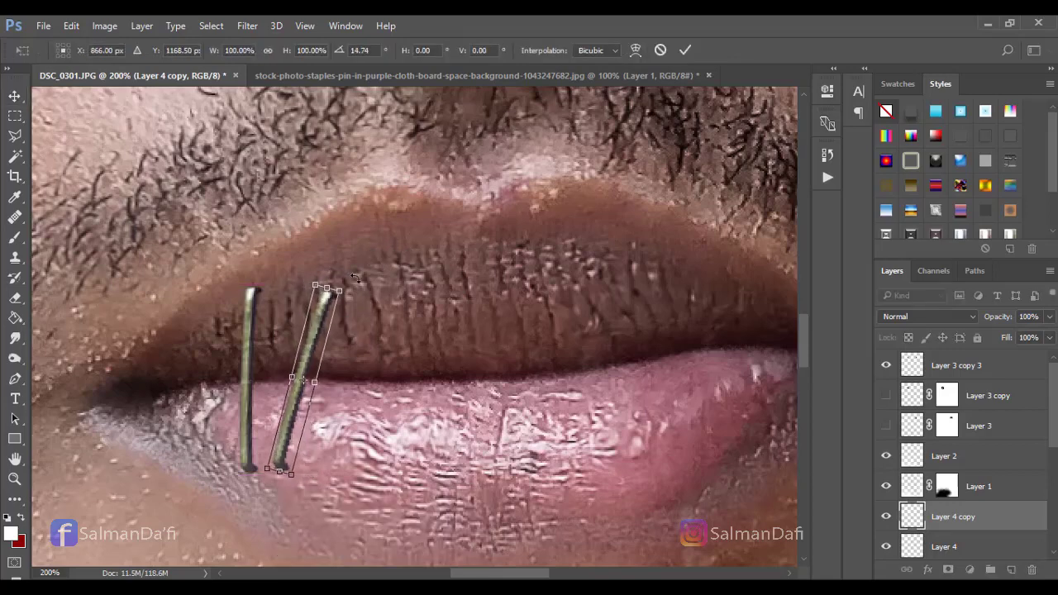
pyautogui.moveTo(299, 350); pyautogui.dragTo(331, 335)
pyautogui.hotkey('ctrl', 'z')
pyautogui.moveTo(378, 281)
pyautogui.mouseDown()
pyautogui.moveTo(372, 270)
pyautogui.moveTo(361, 275)
pyautogui.mouseUp()
# - Duplicate the second staple, place the copy further toward the mouth's centre, and rotate it about -21° so it leans the opposite way
pyautogui.hotkey('ctrl', 'j')
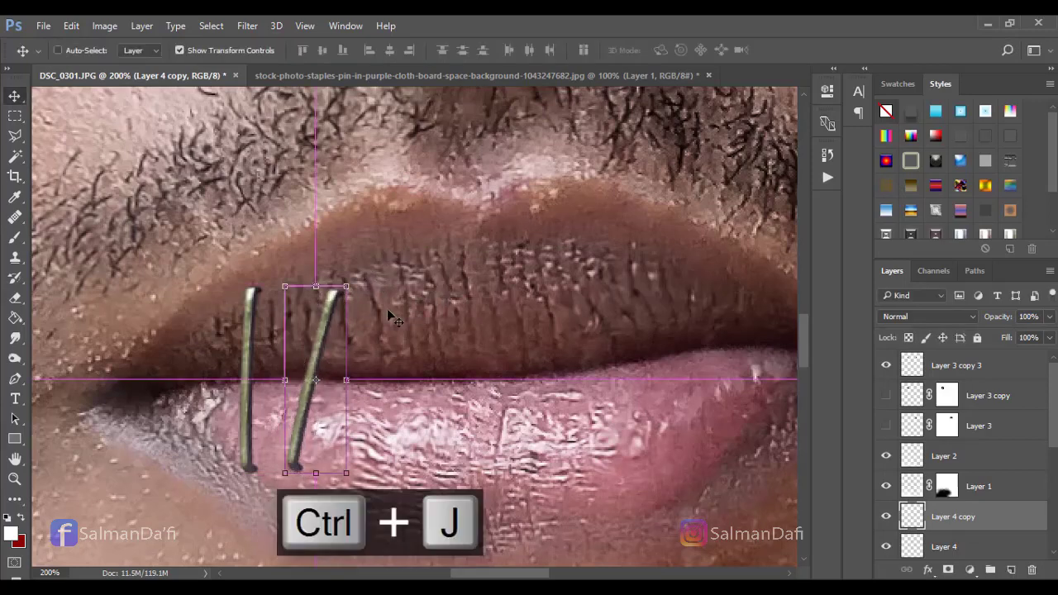
pyautogui.moveTo(327, 331); pyautogui.dragTo(385, 330)
pyautogui.hotkey('ctrl', 't')
pyautogui.moveTo(407, 262); pyautogui.dragTo(386, 257)
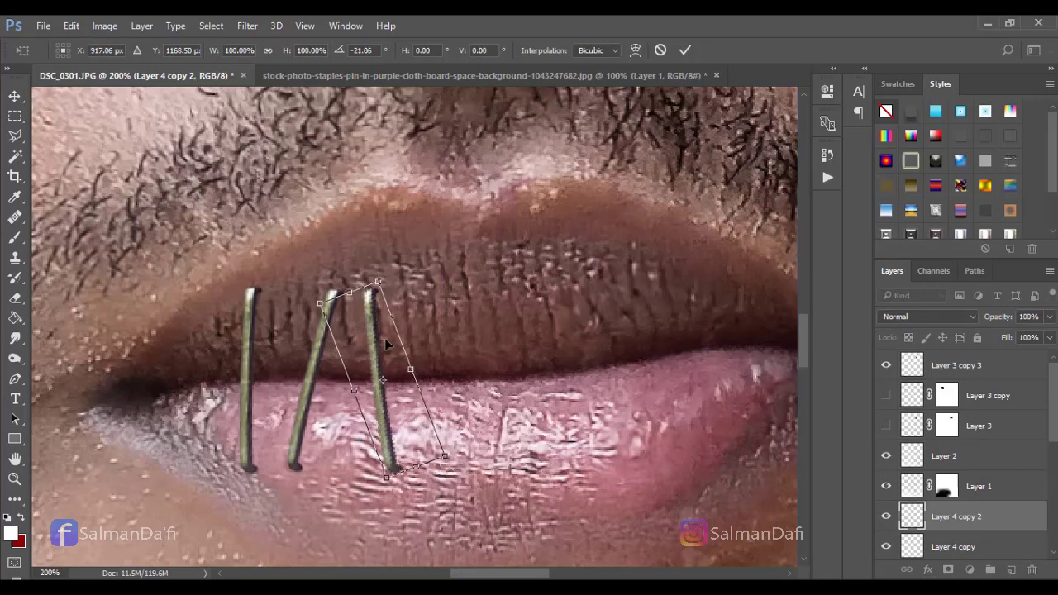
pyautogui.press('Return')
# - Duplicate the third staple, flip the copy, and place it tilted across the lips near the mouth corner on the image's right
pyautogui.hotkey('ctrl', 'j')
pyautogui.moveTo(382, 339); pyautogui.dragTo(572, 336)
pyautogui.rightClick(593, 385)
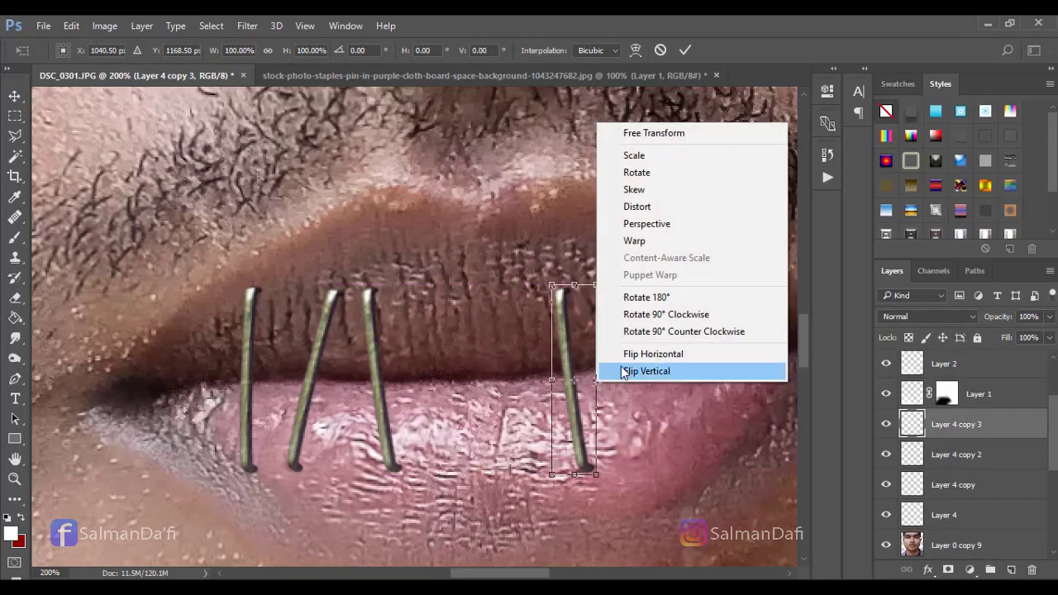
pyautogui.click(605, 350)
pyautogui.moveTo(594, 353); pyautogui.dragTo(724, 340)
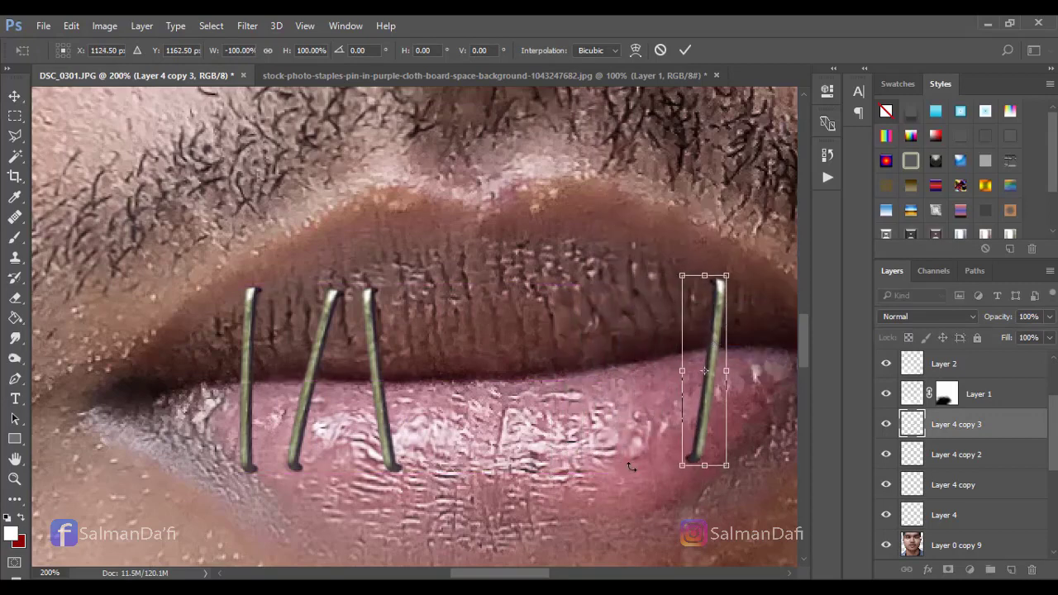
pyautogui.moveTo(616, 466); pyautogui.dragTo(557, 453)
pyautogui.moveTo(668, 254); pyautogui.dragTo(656, 232)
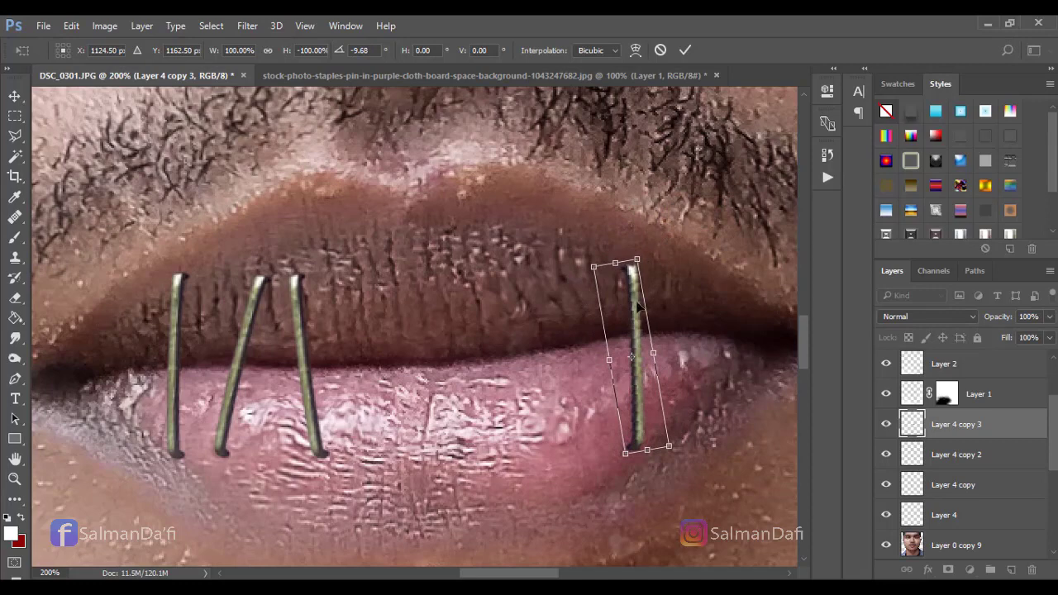
pyautogui.moveTo(636, 306); pyautogui.dragTo(648, 301)
pyautogui.moveTo(657, 252); pyautogui.dragTo(644, 251)
pyautogui.moveTo(634, 294); pyautogui.dragTo(583, 289)
pyautogui.press('Return')
# - Duplicate that corner staple and set the copy almost upright, a short distance toward the mouth's centre
pyautogui.hotkey('ctrl', 'j')
pyautogui.hotkey('ctrl', 't')
pyautogui.moveTo(616, 220); pyautogui.dragTo(628, 226)
pyautogui.press('Return')
# - Duplicate the nearly upright staple, place the copy further toward the mouth's centre, and rotate it about -12.9°
pyautogui.hotkey('ctrl', 'j')
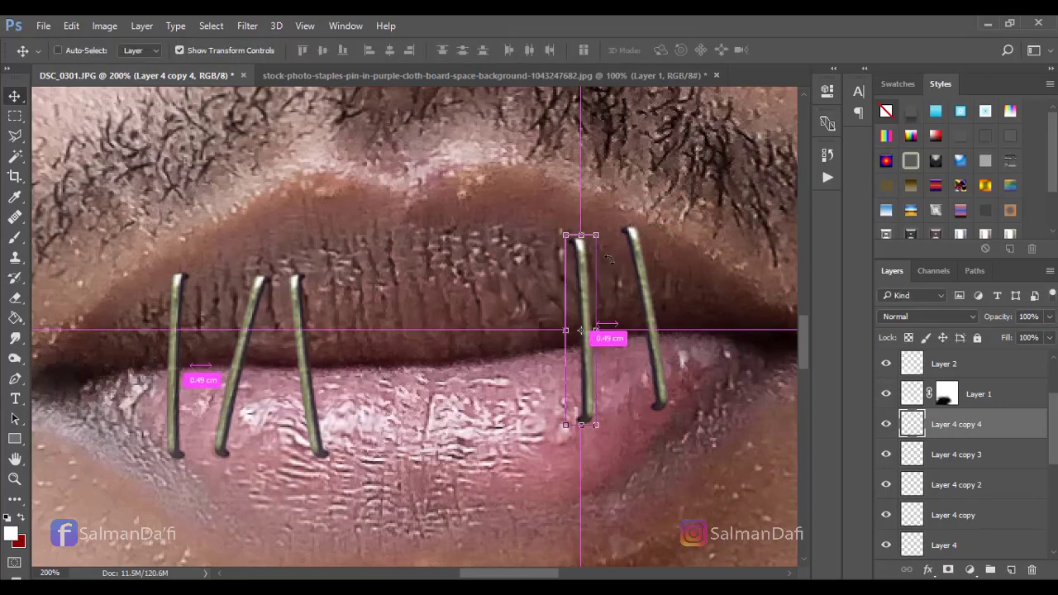
pyautogui.moveTo(580, 274); pyautogui.dragTo(517, 277)
pyautogui.moveTo(544, 224); pyautogui.dragTo(520, 213)
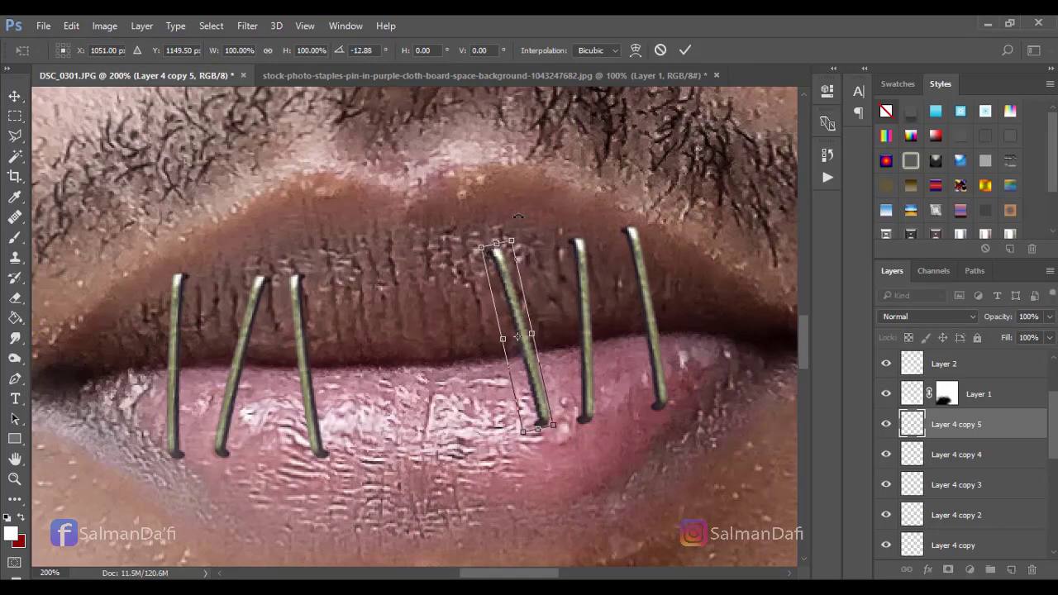
pyautogui.press('Return')
# - Duplicate the tilted staple, place the copy at the middle of the lips, and rotate it to a steeper slant
pyautogui.hotkey('ctrl', 'j')
pyautogui.moveTo(507, 287); pyautogui.dragTo(396, 304)
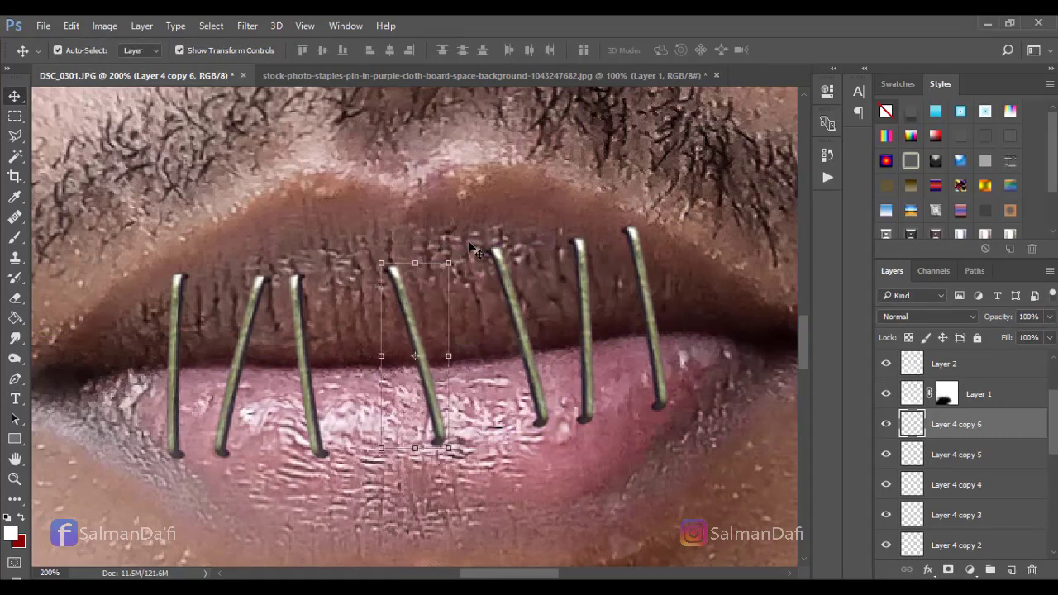
pyautogui.moveTo(475, 249); pyautogui.dragTo(421, 224)
pyautogui.press('Return')
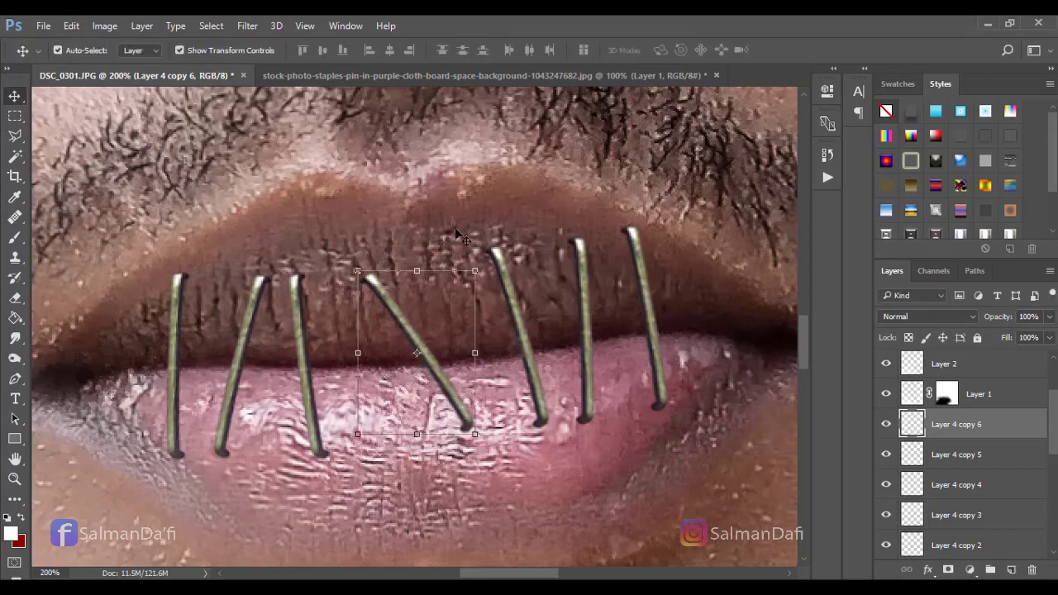
pyautogui.click(566, 474)
pyautogui.click(443, 376)
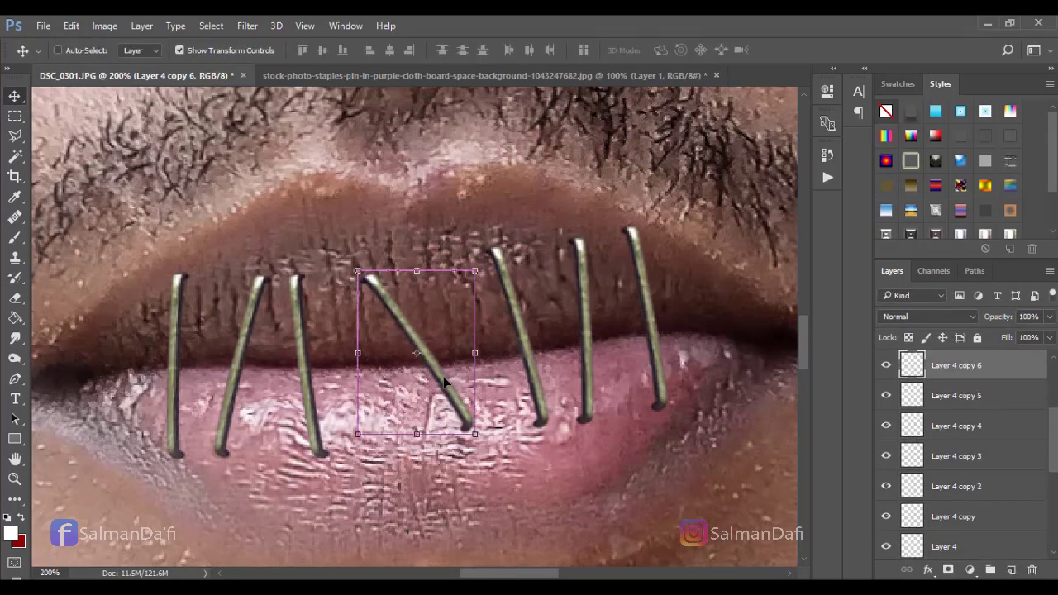
# - Duplicate the slanted middle staple and rotate the copy about 51.6° so the two cross in an X
pyautogui.hotkey('ctrl', 'j')
pyautogui.hotkey('ctrl', 't')
pyautogui.moveTo(488, 262); pyautogui.dragTo(594, 395)
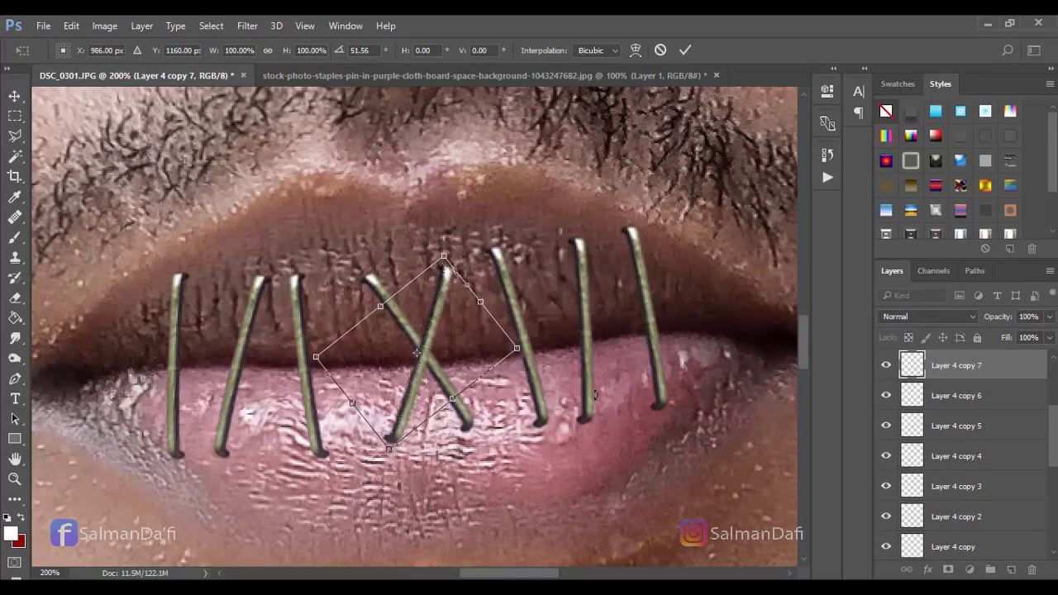
pyautogui.press('Return')
pyautogui.keyDown('ctrl'); pyautogui.click(536, 473); pyautogui.keyUp('ctrl')
# - Examine the row of staples across the lips against the whole face and close up
pyautogui.hotkey('ctrl', '-')
pyautogui.hotkey('ctrl', '-')
pyautogui.hotkey('ctrl', '-')
pyautogui.hotkey('ctrl', '-')
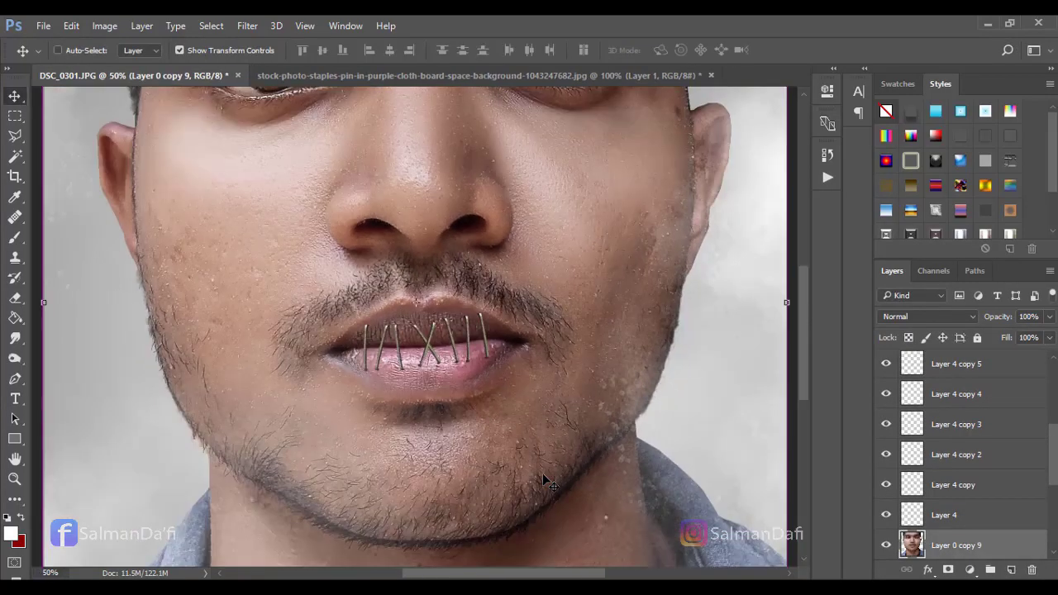
pyautogui.hotkey('ctrl', '-')
pyautogui.hotkey('ctrl', '+')
pyautogui.hotkey('ctrl', '+')
pyautogui.hotkey('ctrl', '+')
pyautogui.hotkey('ctrl', '+')
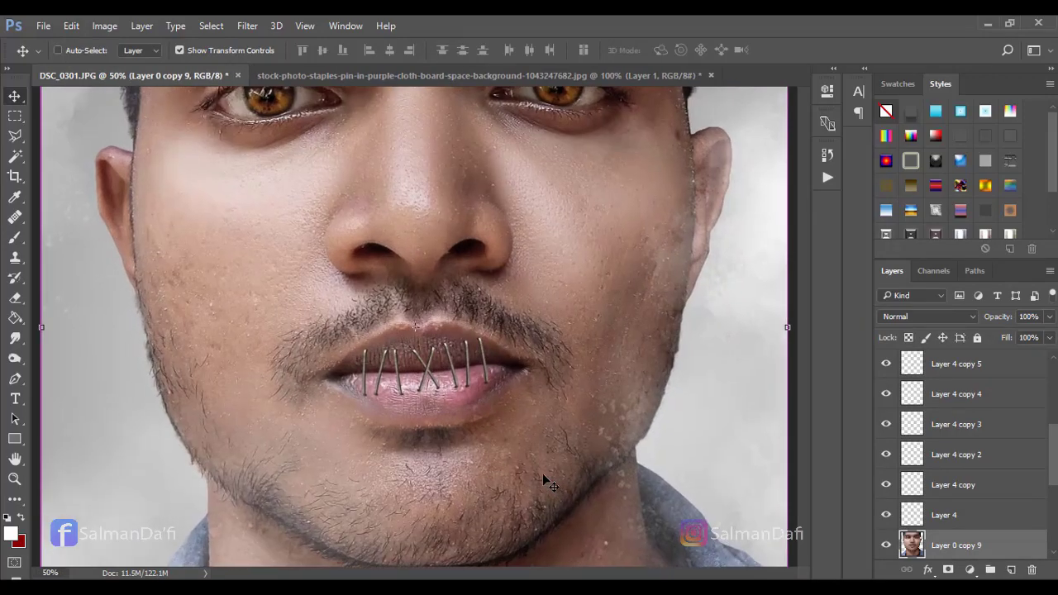
# - Group all the staple layers, then scale the group to about 109.4% and rotate it about 2.7° to follow the lips
pyautogui.click(982, 515)
pyautogui.moveTo(1050, 473); pyautogui.dragTo(1054, 415)
pyautogui.keyDown('shift'); pyautogui.click(1003, 402); pyautogui.keyUp('shift')
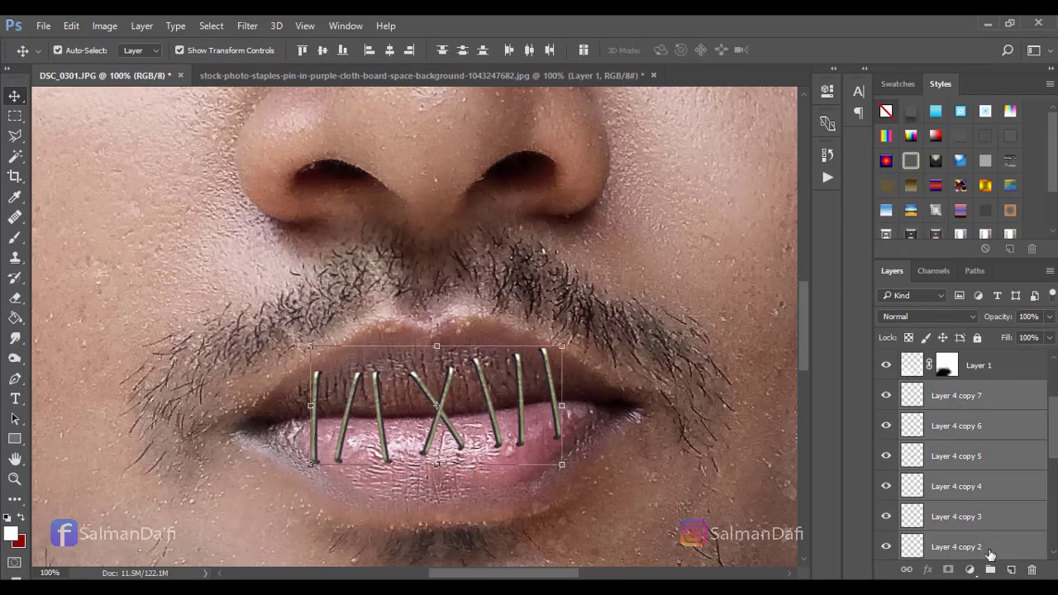
pyautogui.moveTo(990, 554); pyautogui.dragTo(991, 570)
pyautogui.moveTo(563, 329); pyautogui.dragTo(573, 344)
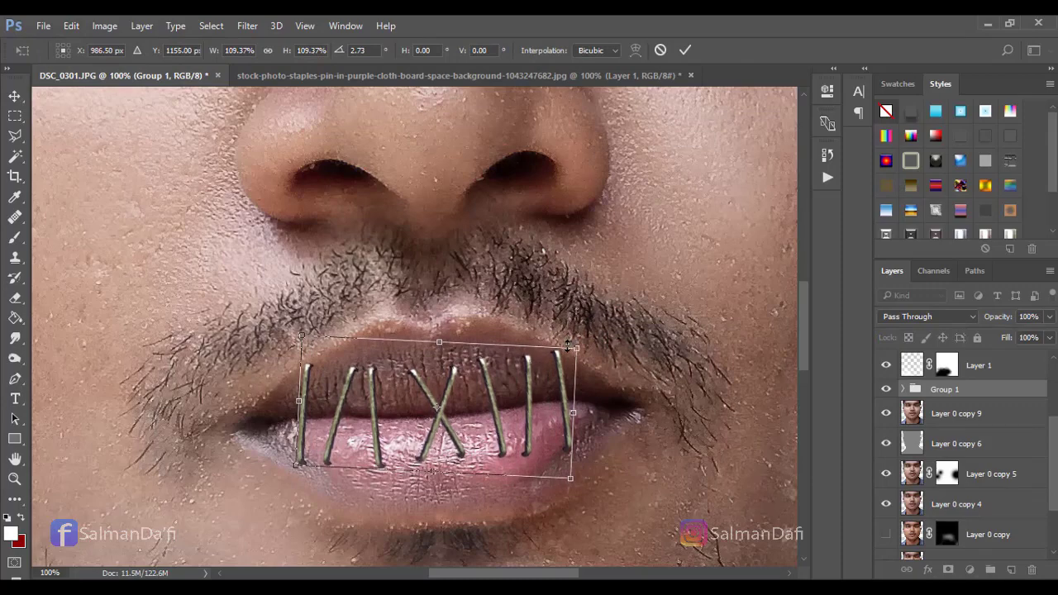
pyautogui.press('Return')
pyautogui.keyDown('ctrl'); pyautogui.click(650, 457); pyautogui.keyUp('ctrl')
# - Inspect the enlarged staple group's size and angle on the full portrait and at close range
pyautogui.hotkey('ctrl', '-')
pyautogui.hotkey('ctrl', '-')
pyautogui.hotkey('ctrl', '-')
pyautogui.hotkey('ctrl', '-')
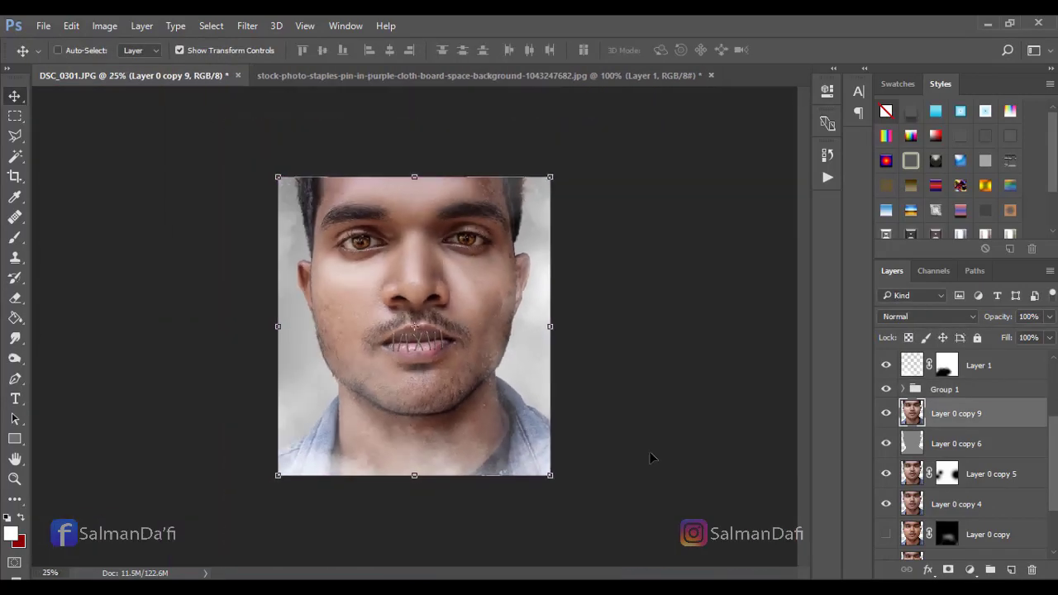
pyautogui.hotkey('ctrl', '+')
pyautogui.hotkey('ctrl', '+')
pyautogui.hotkey('ctrl', '+')
pyautogui.hotkey('ctrl', '+')
pyautogui.hotkey('ctrl', '-')
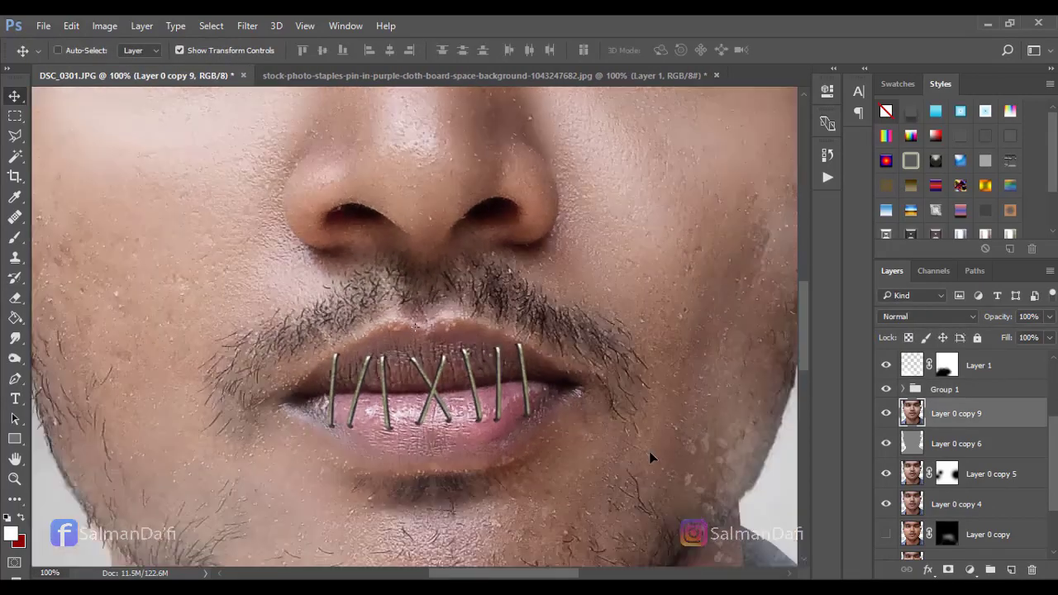
pyautogui.hotkey('ctrl', '+')
pyautogui.hotkey('ctrl', '+')
pyautogui.hotkey('ctrl', '-')
pyautogui.hotkey('ctrl', '-')
pyautogui.hotkey('ctrl', '+')
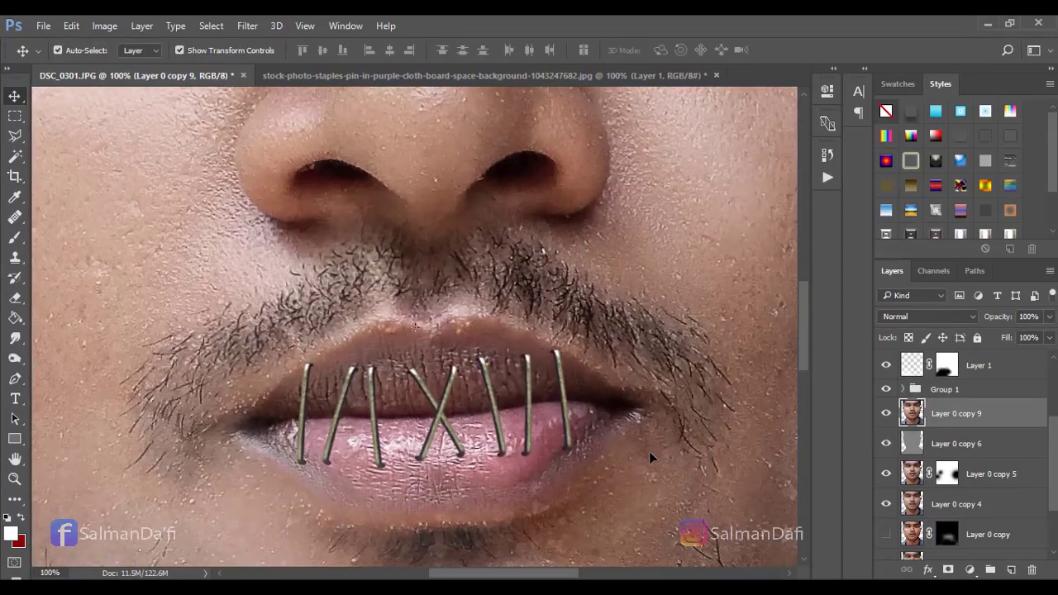
pyautogui.hotkey('ctrl', '-')
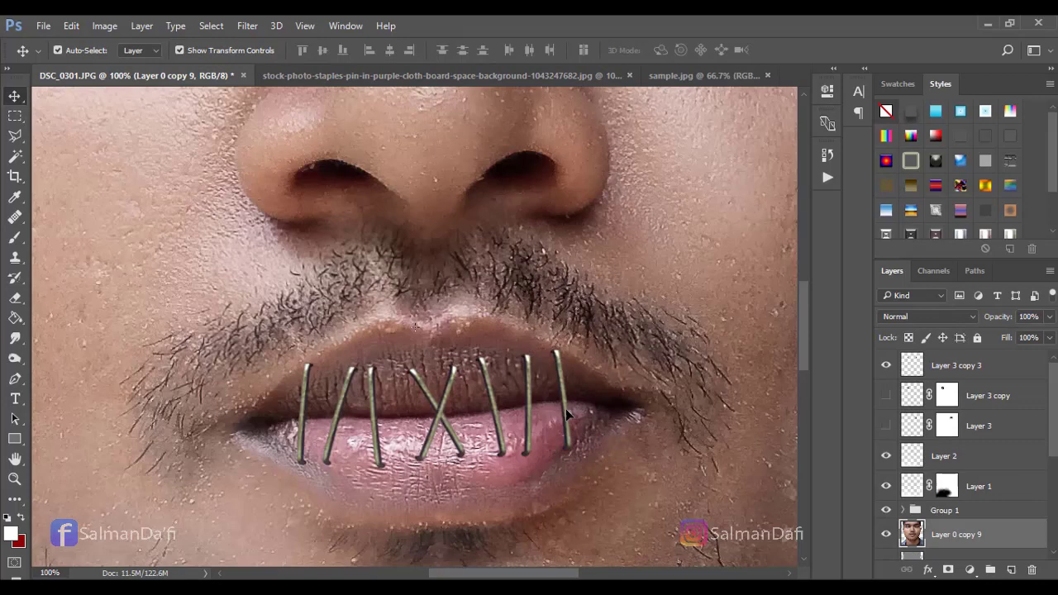
# - Rotate the outermost staple on the image's right to lean outward at the top and move it slightly inward
pyautogui.click(565, 409)
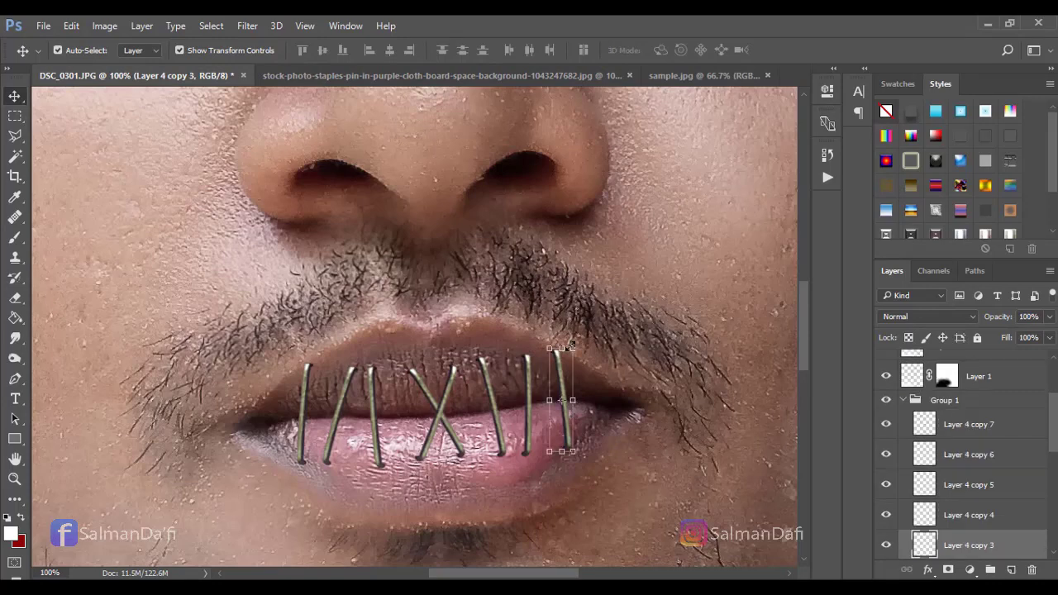
pyautogui.hotkey('ctrl', 't')
pyautogui.moveTo(584, 339); pyautogui.dragTo(597, 347)
pyautogui.moveTo(571, 380); pyautogui.dragTo(558, 386)
pyautogui.press('Return')
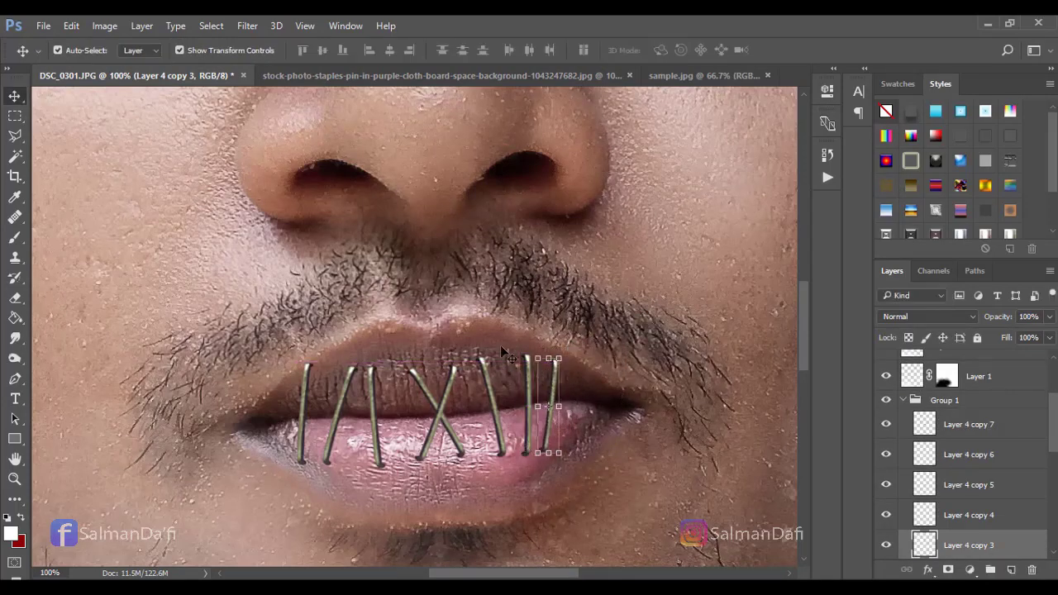
# - Tilt the staple beside the outermost one on the image's right and shift it toward the mouth's centre
pyautogui.click(527, 384)
pyautogui.moveTo(540, 341); pyautogui.dragTo(528, 339)
pyautogui.moveTo(530, 379); pyautogui.dragTo(630, 422)
pyautogui.press('Return')
# - Move the staple just right of the crossed pair closer to the X and rotate it about 10° to stand nearly upright
pyautogui.click(494, 409)
pyautogui.click(491, 406)
pyautogui.press('Left')
pyautogui.press('Left')
pyautogui.press('Left')
pyautogui.press('Left')
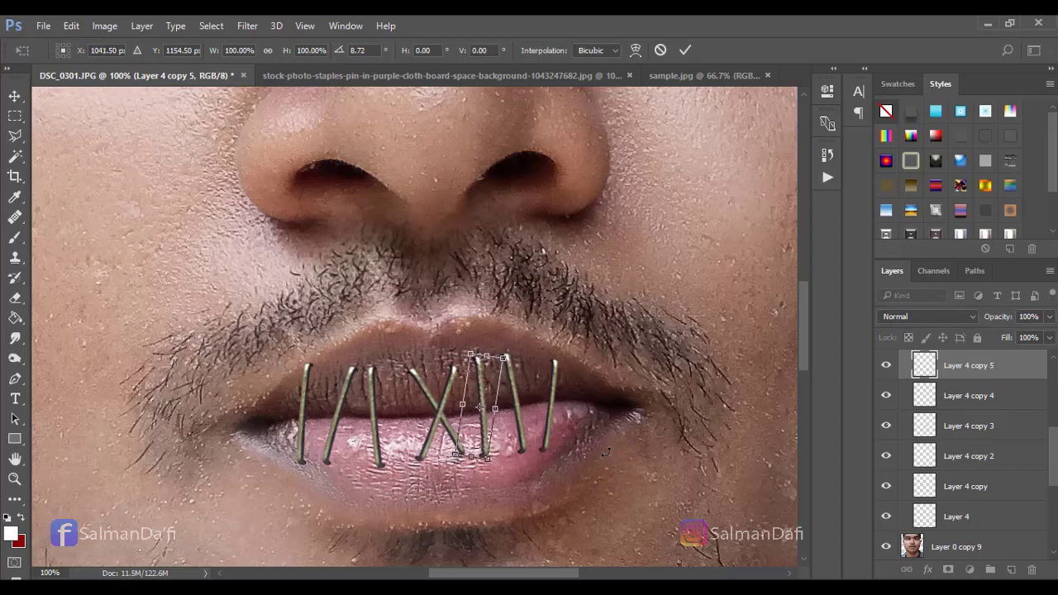
pyautogui.moveTo(524, 348); pyautogui.dragTo(514, 346)
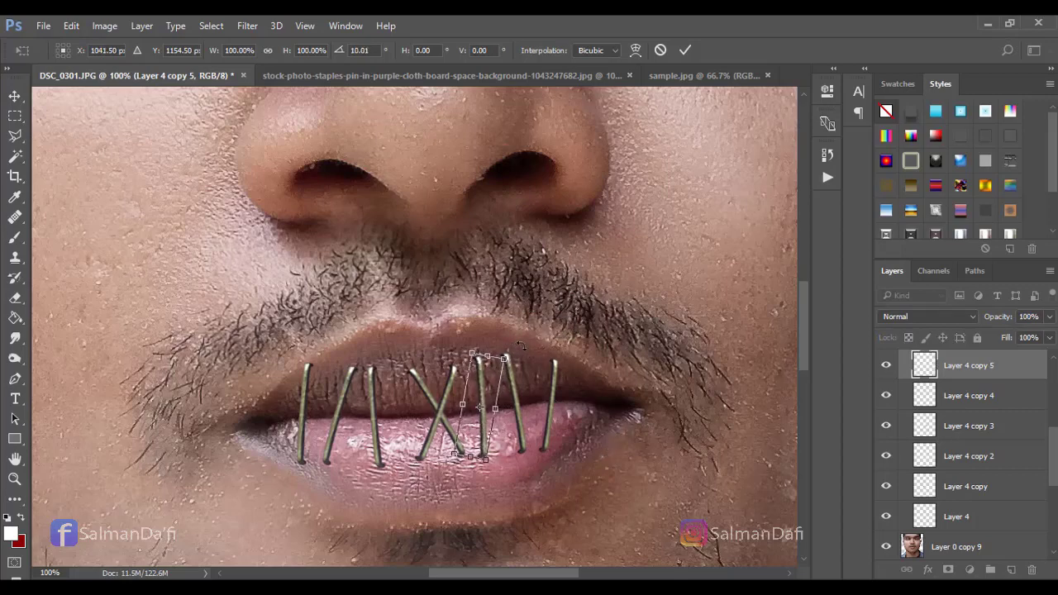
pyautogui.press('Escape')
pyautogui.click(515, 464)
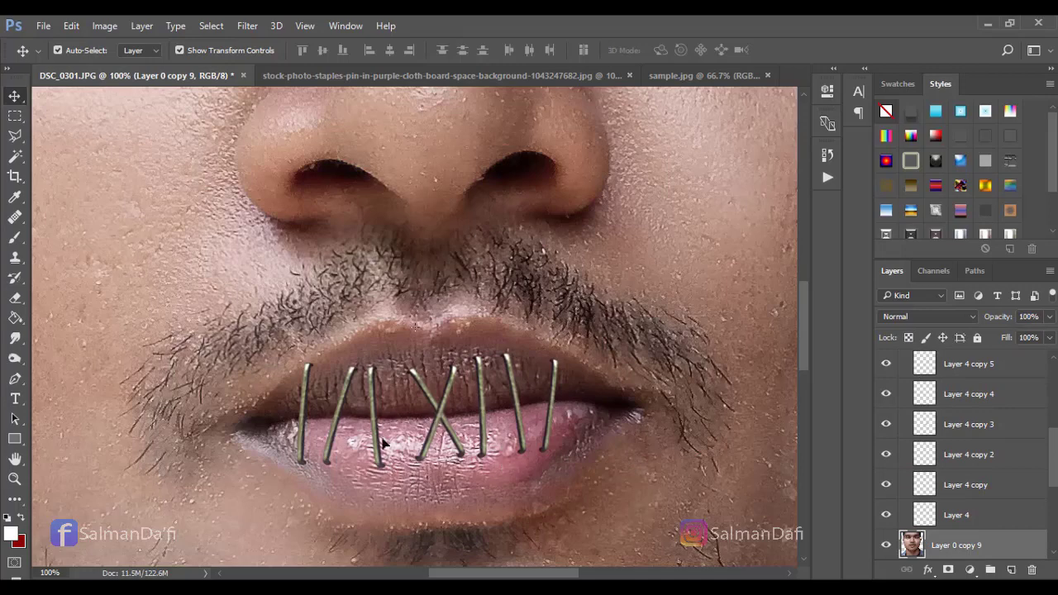
# - Shorten the outermost staple on the image's left to about 89.6% of its height and nudge it inward and slightly down
pyautogui.click(302, 443)
pyautogui.hotkey('ctrl', 't')
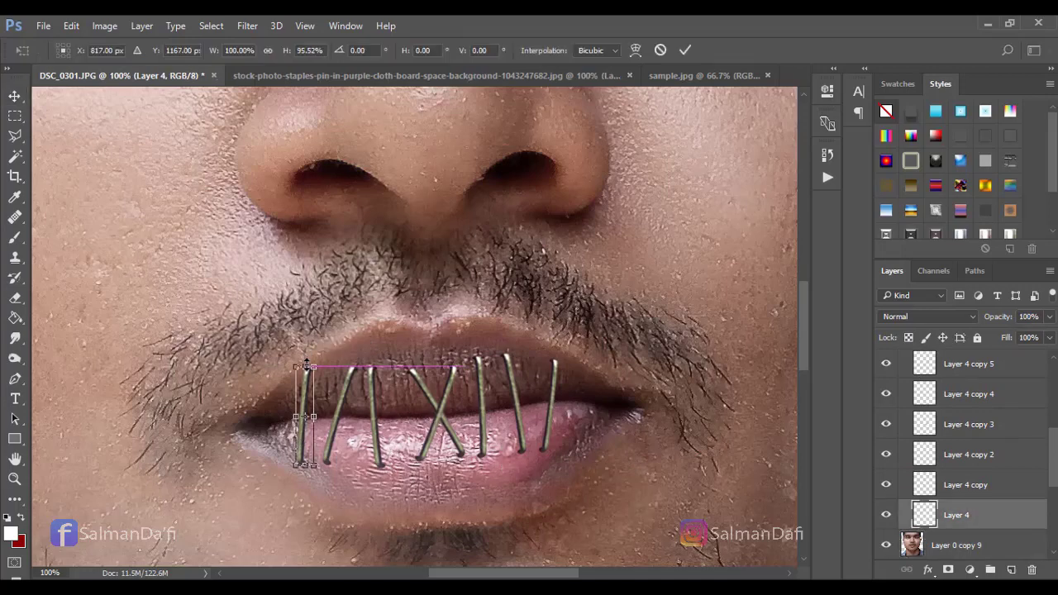
pyautogui.moveTo(304, 461); pyautogui.dragTo(305, 455)
pyautogui.press('Right')
pyautogui.press('Right')
pyautogui.press('Right')
pyautogui.press('Right')
pyautogui.press('Right')
pyautogui.press('Right')
pyautogui.press('Right')
pyautogui.press('Right')
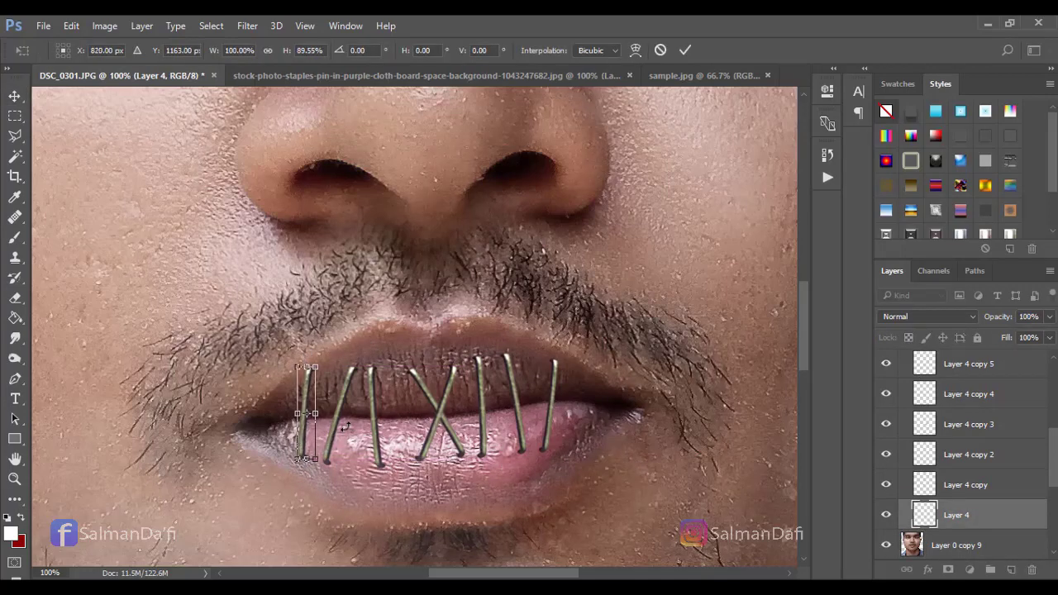
pyautogui.press('Down')
pyautogui.press('Down')
pyautogui.press('Return')
# - Nudge the second and third staples from the image's left slightly toward the mouth's centre
pyautogui.click(381, 428)
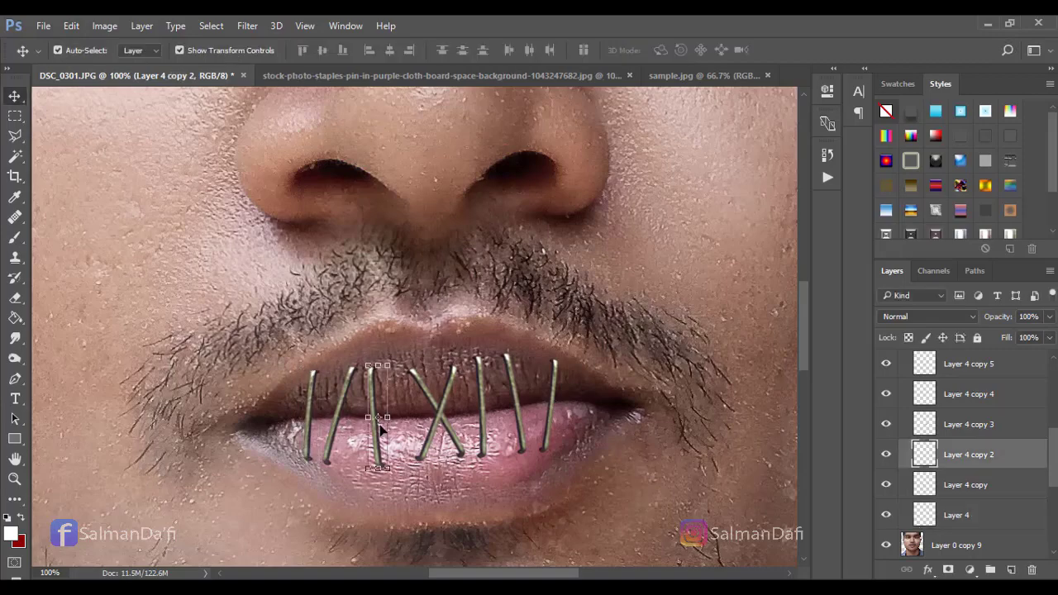
pyautogui.click(341, 446)
pyautogui.click(465, 493)
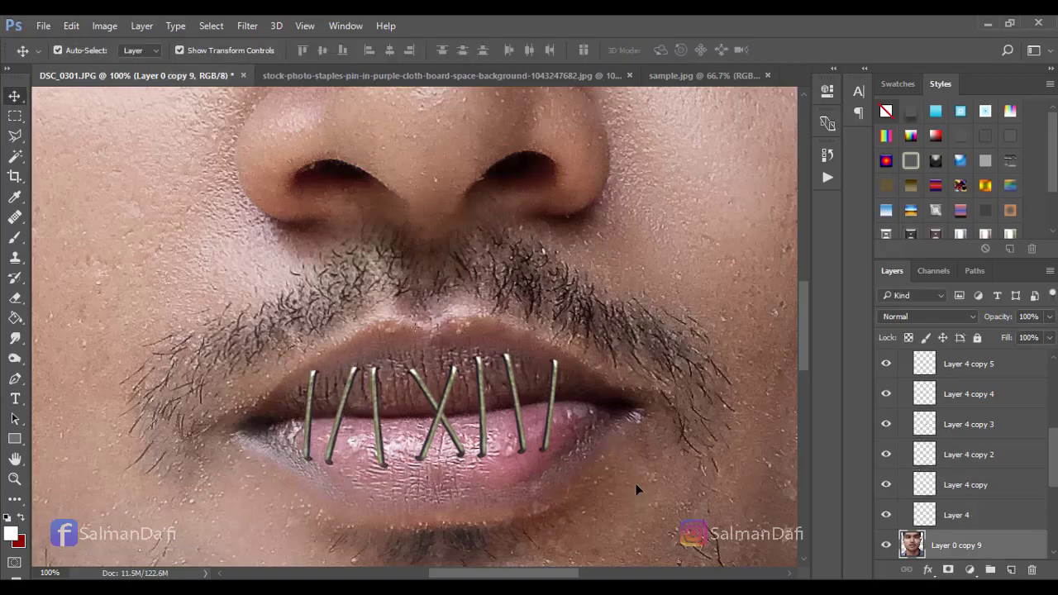
# - Fine-tune the angle of the outermost staple on the image's left with Free Transform
pyautogui.hotkey('ctrl', '-')
pyautogui.hotkey('ctrl', '-')
pyautogui.hotkey('ctrl', '+')
pyautogui.hotkey('ctrl', '+')
pyautogui.hotkey('ctrl', '-')
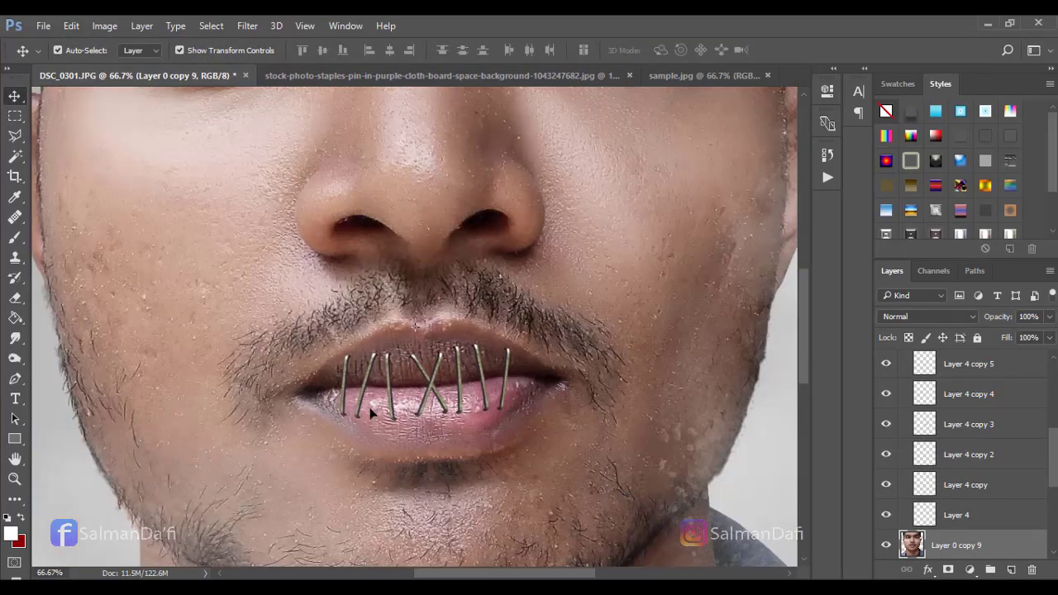
pyautogui.click(347, 386)
pyautogui.hotkey('ctrl', 't')
pyautogui.moveTo(344, 348); pyautogui.dragTo(346, 347)
pyautogui.press('Return')
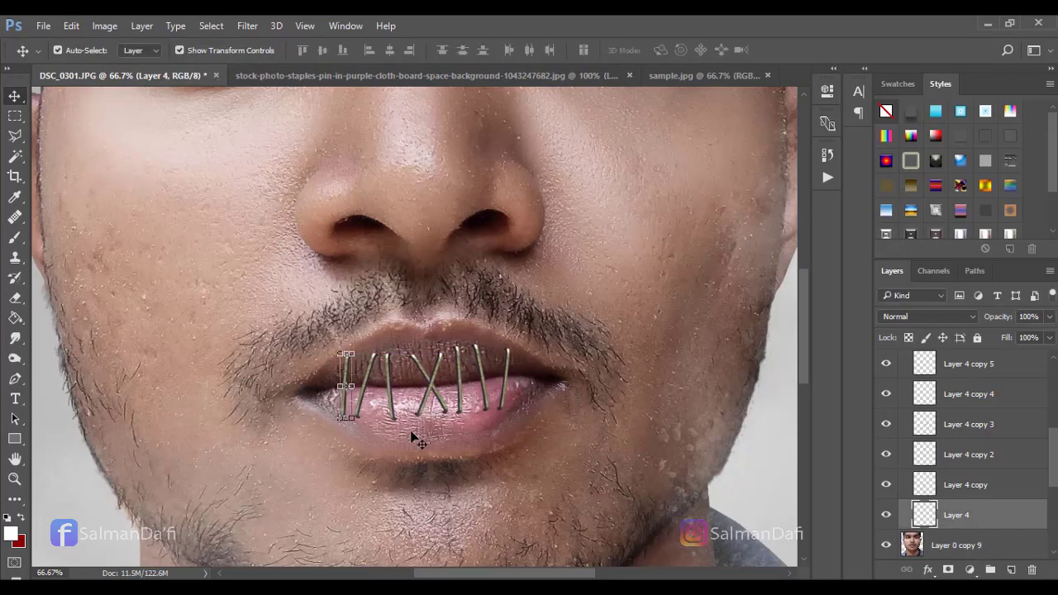
# - Nudge the third staple from the image's left a few pixels toward the crossed pair
pyautogui.click(400, 407)
pyautogui.click(392, 397)
pyautogui.press('Right')
pyautogui.press('Right')
pyautogui.press('Right')
# - Nudge the second staple from the image's left a few pixels to the right and slightly down
pyautogui.click(374, 408)
pyautogui.click(362, 393)
pyautogui.press('Right')
pyautogui.press('Right')
pyautogui.press('Right')
pyautogui.press('Right')
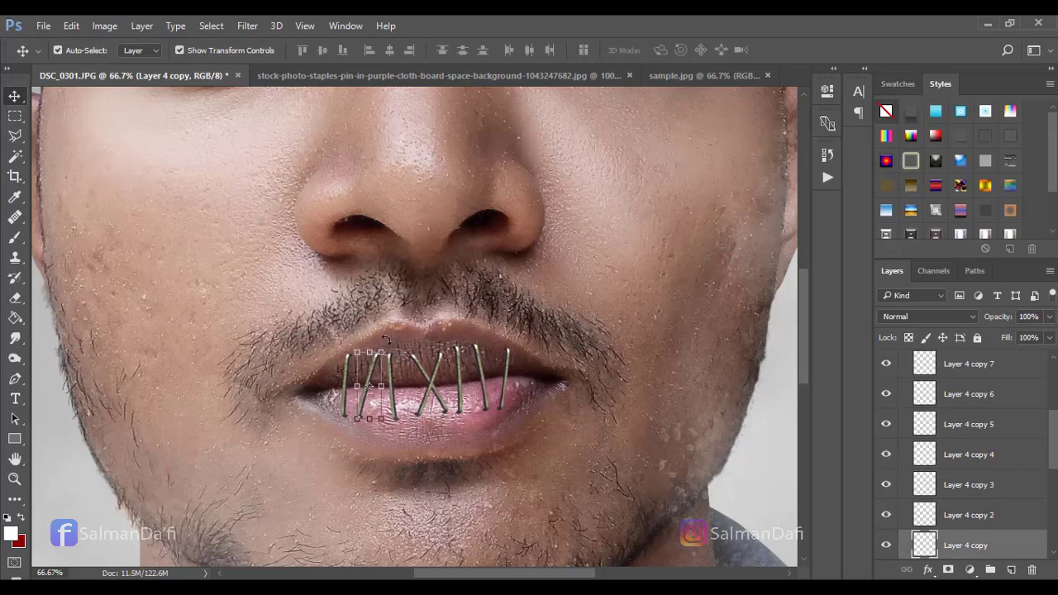
pyautogui.hotkey('ctrl', 't')
pyautogui.press('Down')
pyautogui.press('Down')
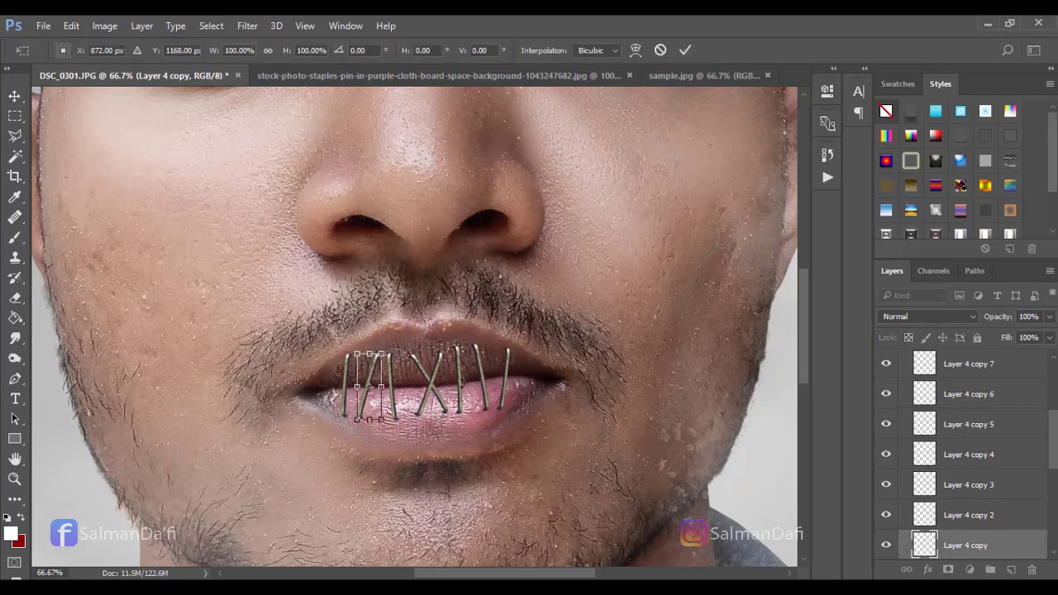
pyautogui.press('Return')
# - Hide the Layer 4 copy 7 staple that crosses over the slanted middle one
pyautogui.click(425, 401)
pyautogui.click(886, 366)
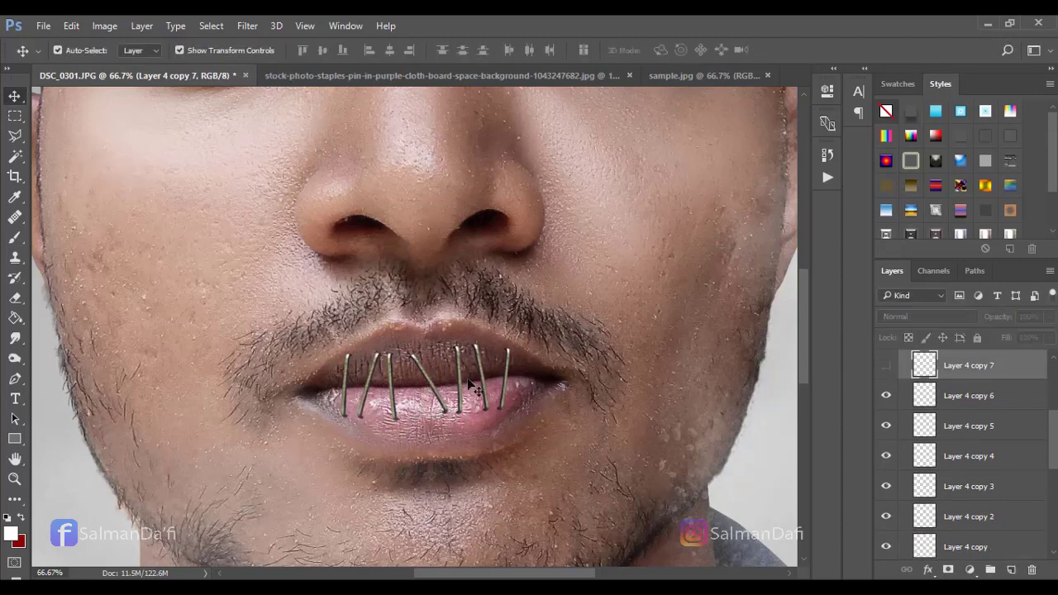
# - Fine-tune the angle of the slanted middle staple with Free Transform
pyautogui.click(434, 390)
pyautogui.hotkey('ctrl', 't')
pyautogui.moveTo(470, 346)
pyautogui.mouseDown()
pyautogui.moveTo(461, 325)
pyautogui.moveTo(465, 333)
pyautogui.mouseUp()
pyautogui.press('Return')
pyautogui.click(585, 466)
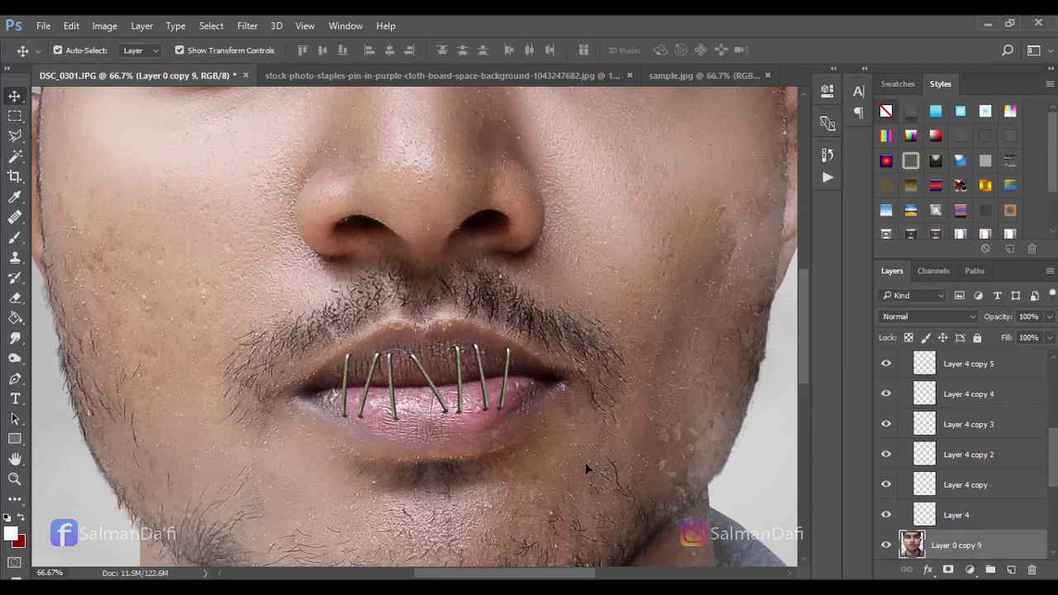
# - Nudge the third staple from the image's left slightly to the right, and fine-tune the outermost left staple's angle and position
pyautogui.click(393, 398)
pyautogui.click(448, 464)
pyautogui.click(345, 387)
pyautogui.hotkey('ctrl', 't')
pyautogui.moveTo(357, 342); pyautogui.dragTo(362, 339)
pyautogui.press('Return')
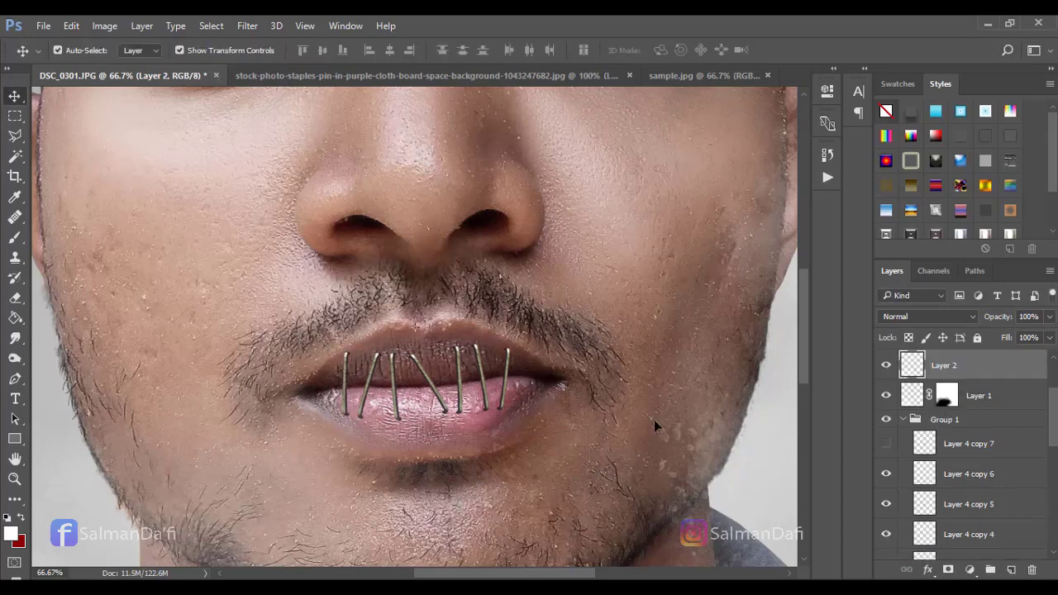
pyautogui.click(341, 392)
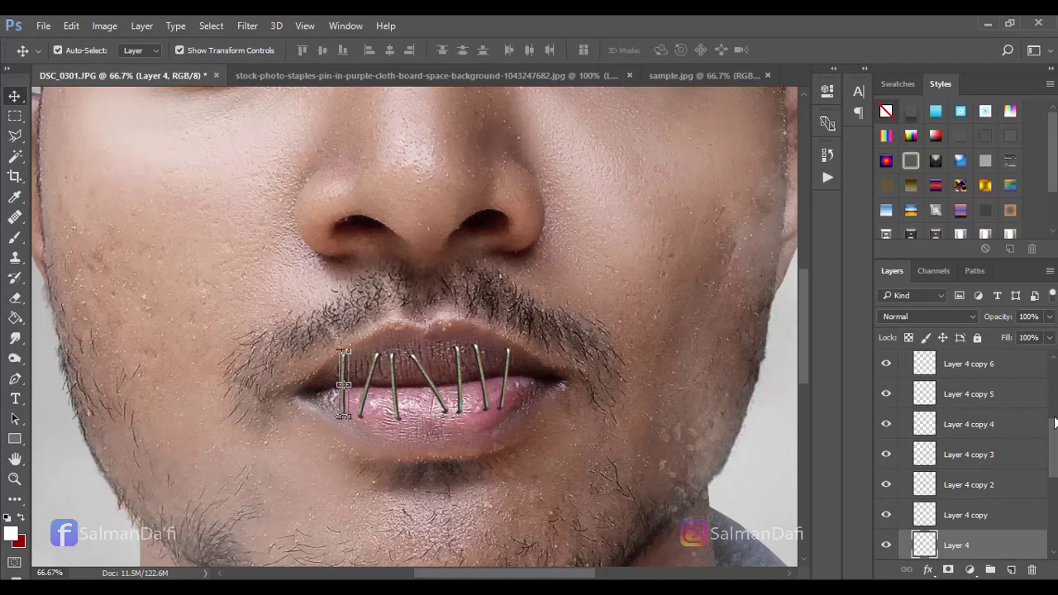
# - Show the Layer 4 copy 7 staple again and rotate it by -8.95° with Free Transform
pyautogui.moveTo(1053, 422); pyautogui.dragTo(1054, 389)
pyautogui.click(886, 455)
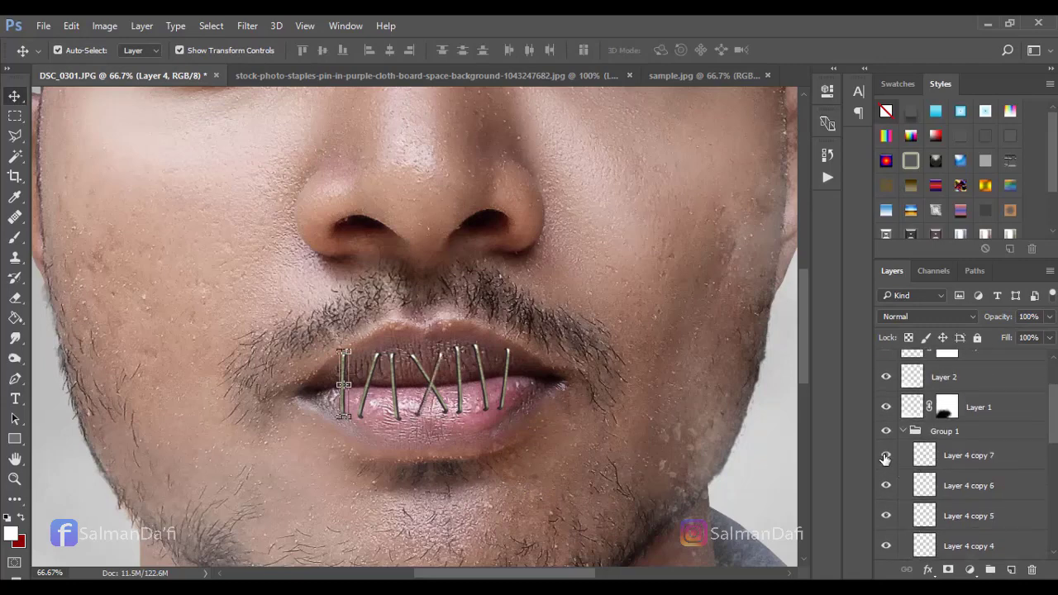
pyautogui.click(438, 365)
pyautogui.moveTo(455, 336); pyautogui.dragTo(447, 330)
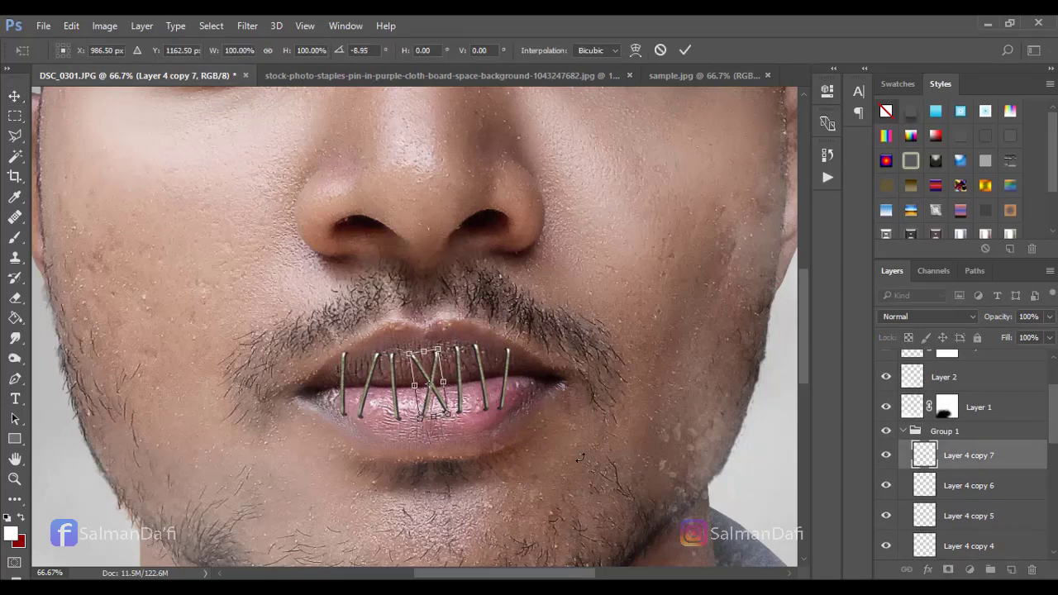
pyautogui.press('Return')
pyautogui.click(579, 456)
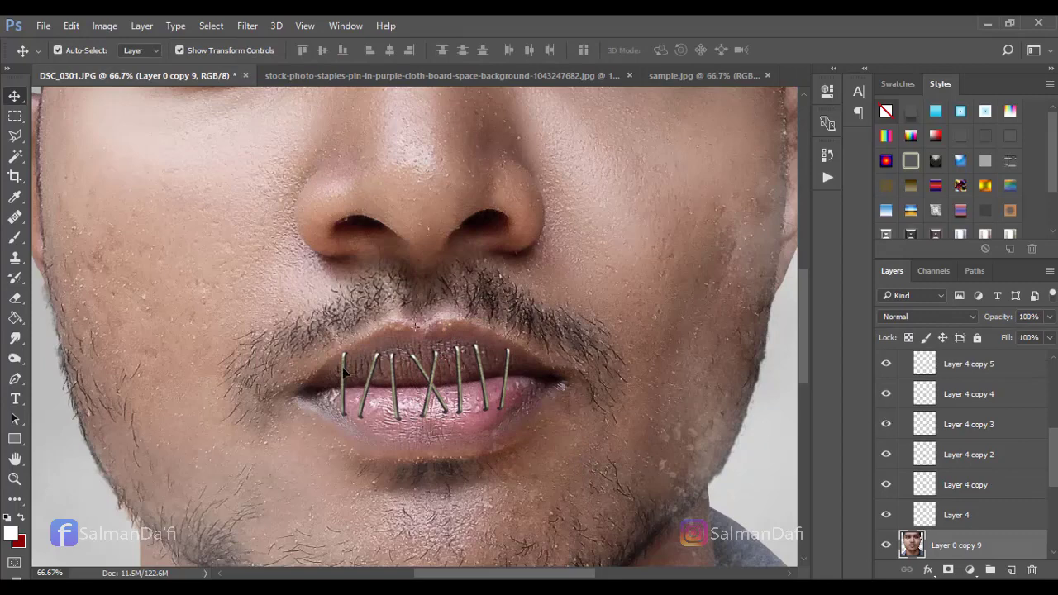
# - Inspect the arrangement of the staples across the lips at several zoom levels
pyautogui.click(344, 372)
pyautogui.click(682, 413)
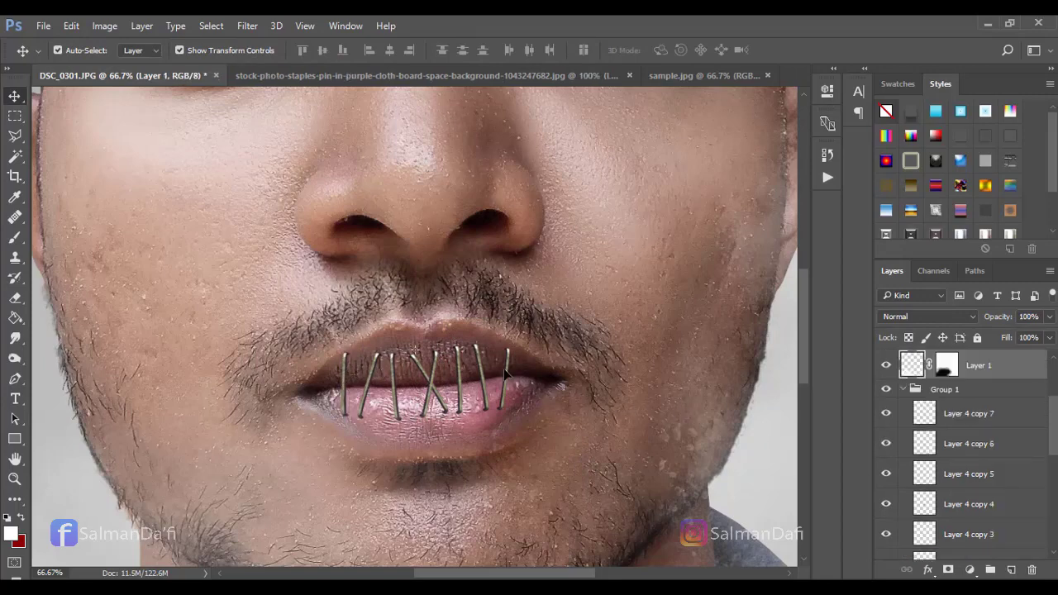
pyautogui.click(628, 425)
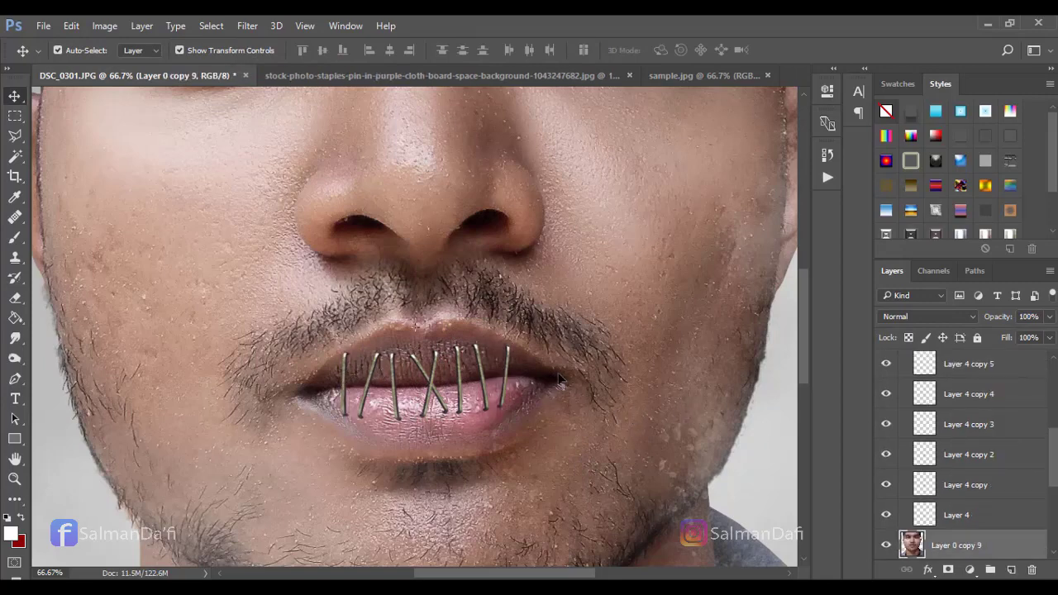
pyautogui.hotkey('ctrl', '-')
pyautogui.hotkey('ctrl', '-')
pyautogui.hotkey('ctrl', '-')
pyautogui.hotkey('ctrl', '+')
pyautogui.hotkey('ctrl', '+')
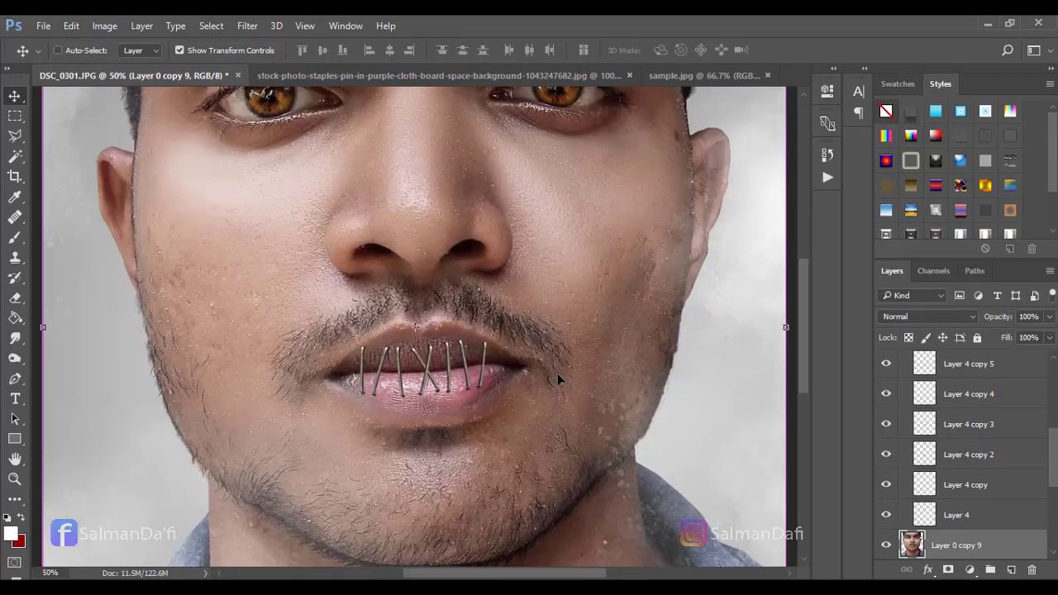
pyautogui.hotkey('ctrl', '+')
pyautogui.hotkey('ctrl', '+')
pyautogui.hotkey('ctrl', '-')
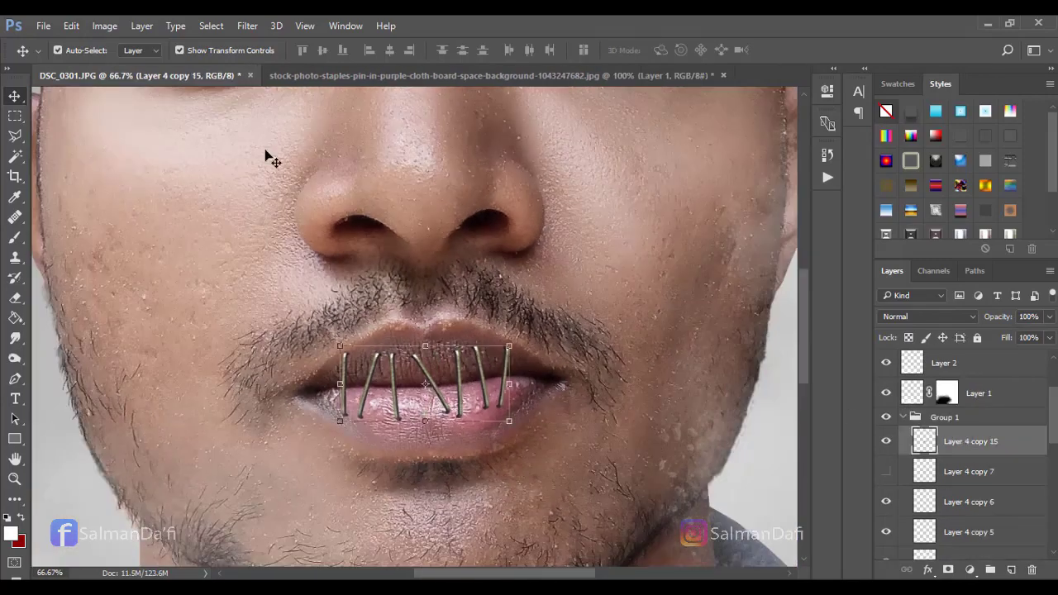
# - Apply Brightness/Contrast to the Layer 4 copy 15 staples, raising the brightness and setting the contrast to 24
pyautogui.click(104, 25)
pyautogui.moveTo(133, 64)
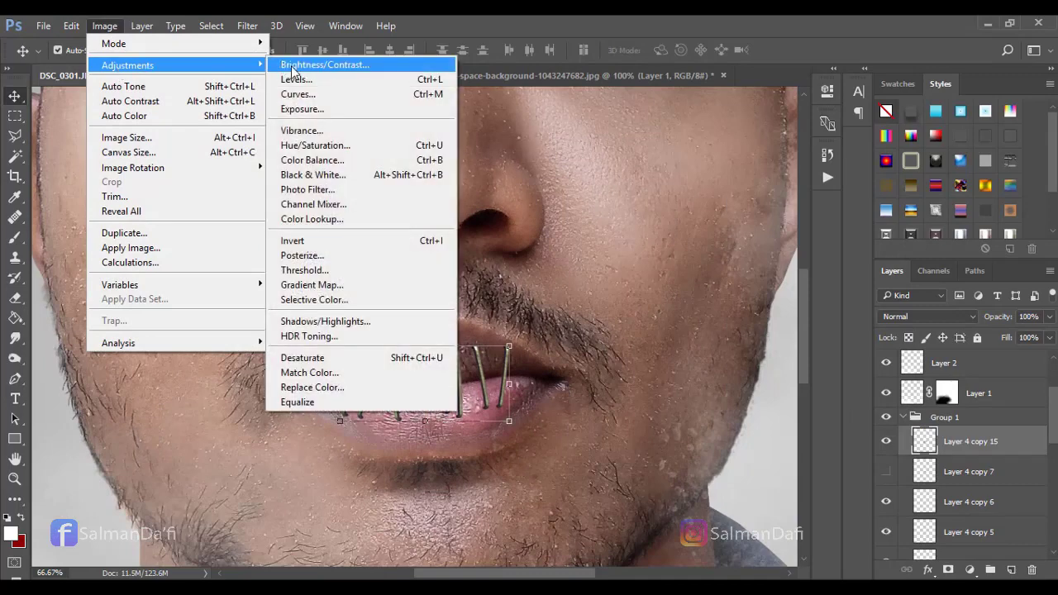
pyautogui.click(331, 64)
pyautogui.moveTo(788, 140); pyautogui.dragTo(788, 178)
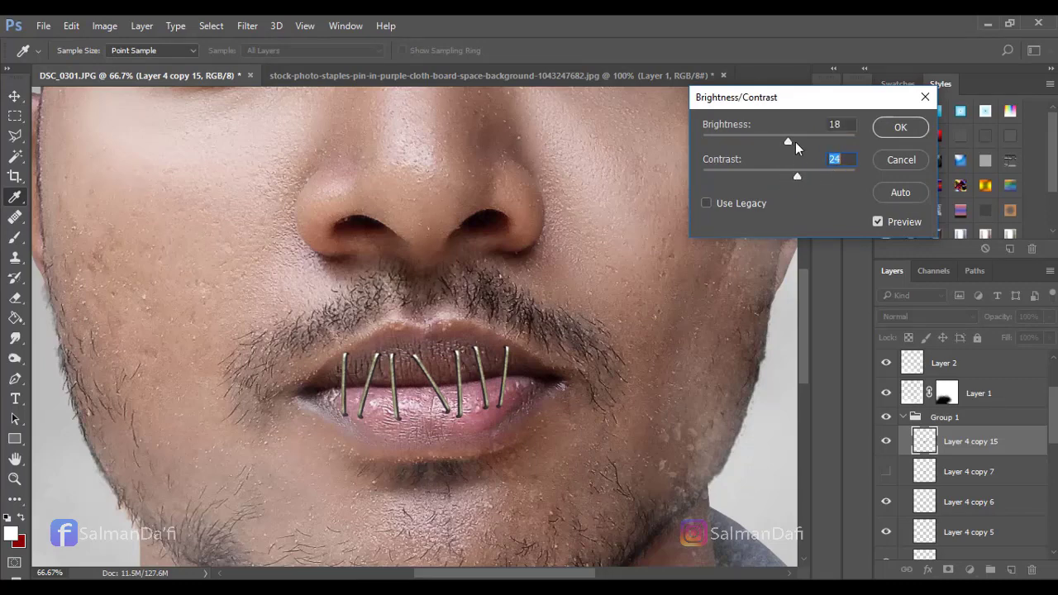
pyautogui.moveTo(795, 141); pyautogui.dragTo(794, 140)
pyautogui.click(901, 128)
pyautogui.press('v')
# - Compare the lips with Layer 4 copy 15 shown and hidden, and examine the brightened staples at several zoom levels
pyautogui.click(886, 443)
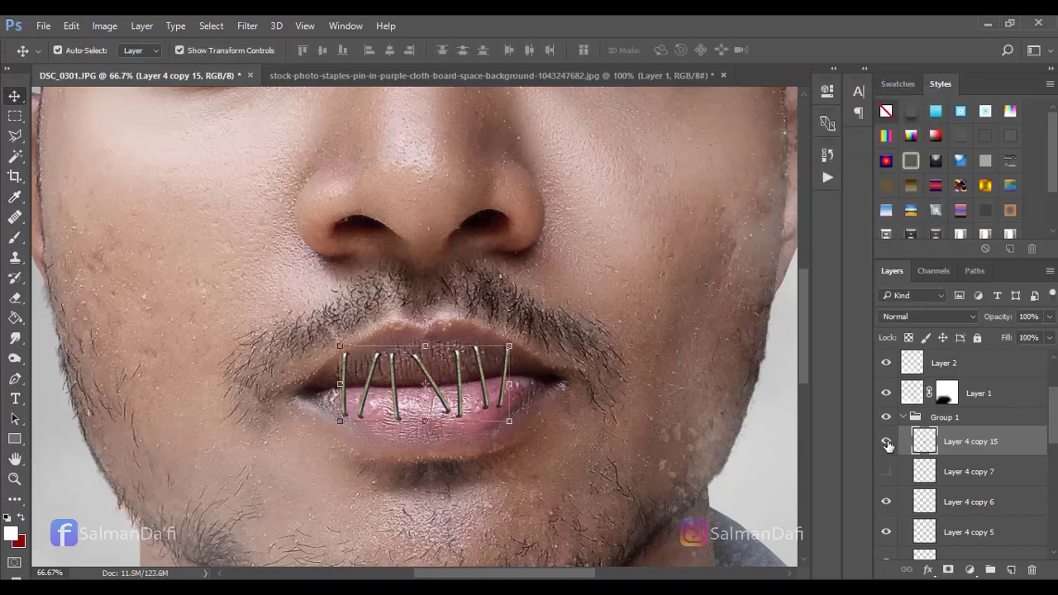
pyautogui.click(886, 443)
pyautogui.click(886, 443)
pyautogui.click(696, 450)
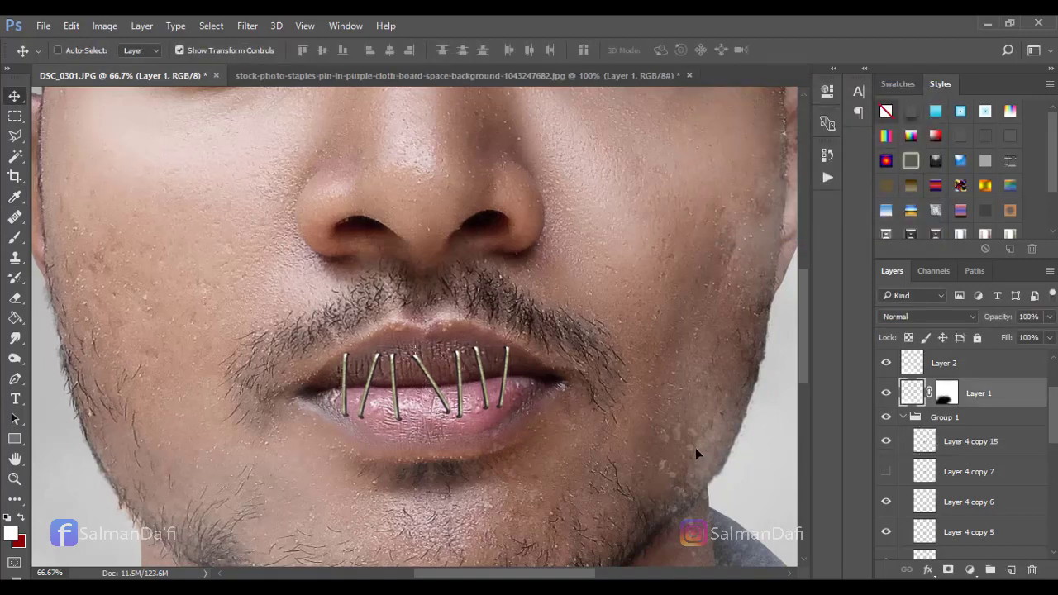
pyautogui.hotkey('ctrl', '-')
pyautogui.hotkey('ctrl', '-')
pyautogui.hotkey('ctrl', '-')
pyautogui.hotkey('ctrl', '+')
pyautogui.hotkey('ctrl', '+')
pyautogui.hotkey('ctrl', '+')
pyautogui.hotkey('ctrl', '+')
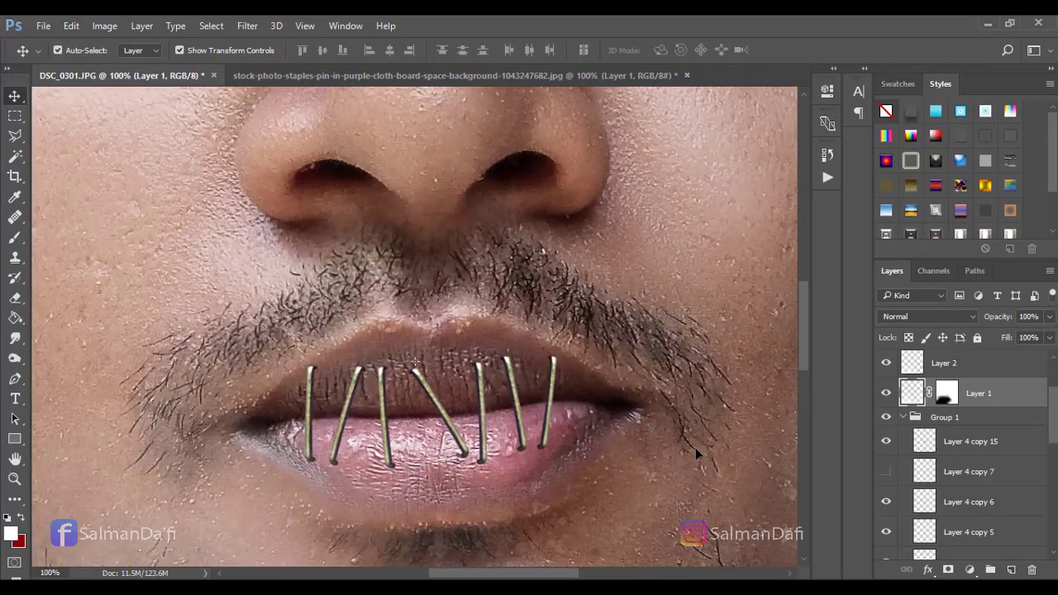
# - Collapse Group 1 and add a new empty layer directly below it for the staple shadows
pyautogui.hotkey('ctrl', '+')
pyautogui.moveTo(458, 471); pyautogui.dragTo(487, 339)
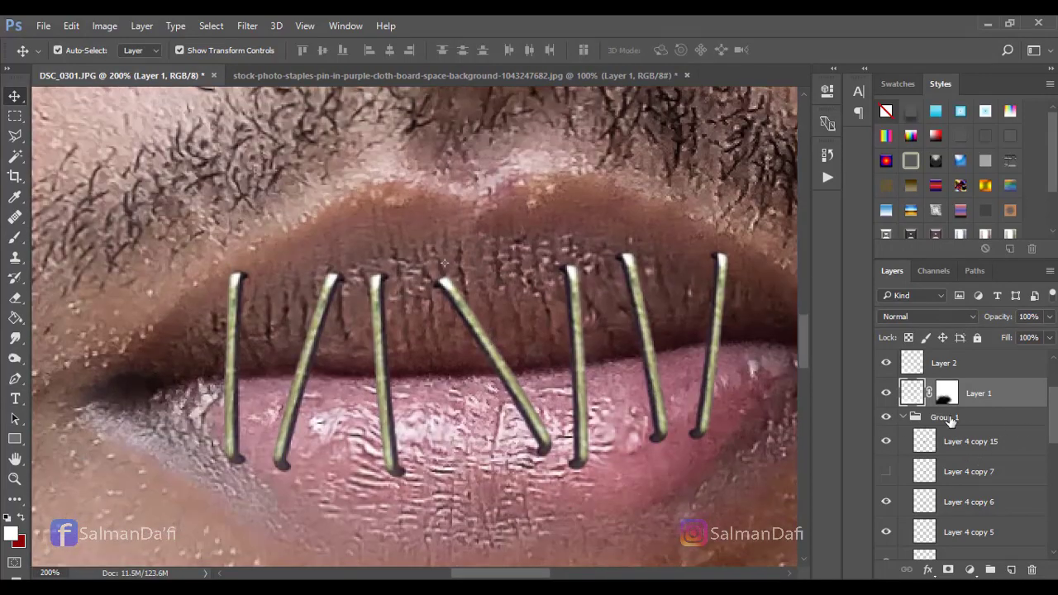
pyautogui.click(902, 416)
pyautogui.click(951, 441)
pyautogui.click(1010, 570)
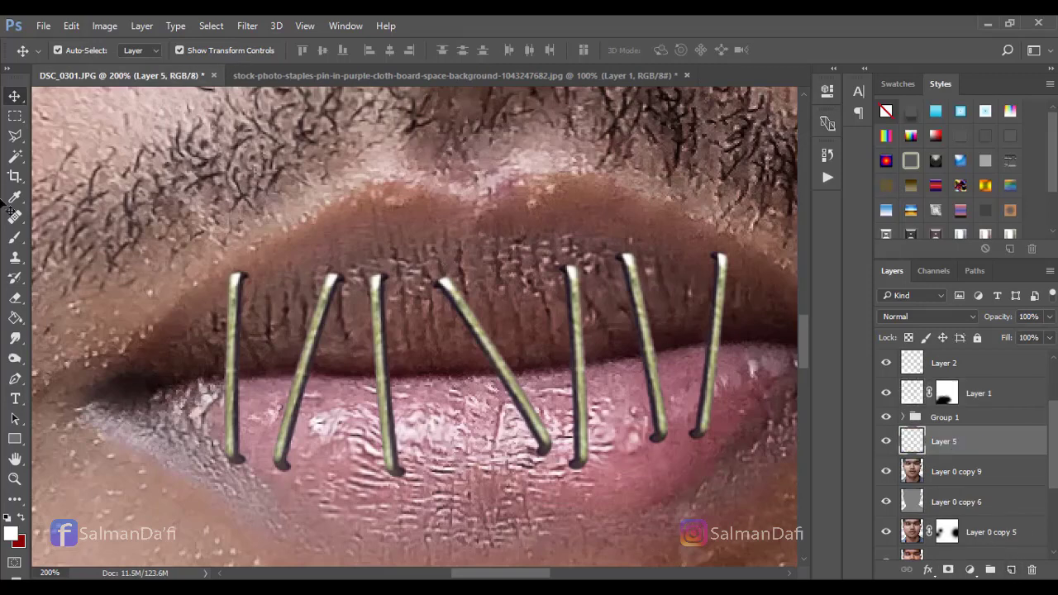
# - Paint thin black shadows with an 8 to 10 px brush, right of the first three staples and left of the other four
pyautogui.click(14, 236)
pyautogui.press('d')
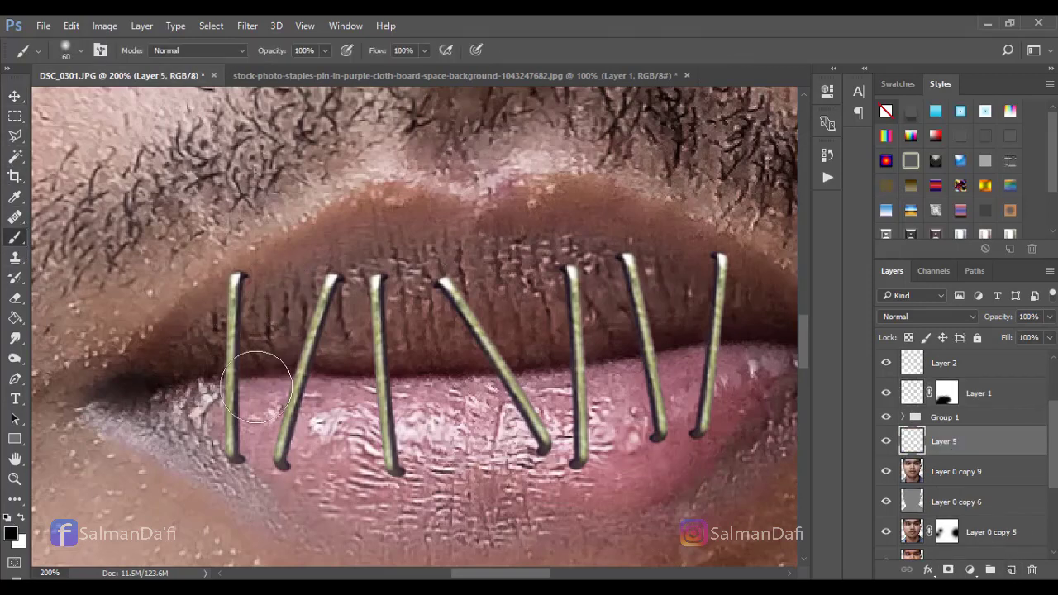
pyautogui.press('[')
pyautogui.press('[')
pyautogui.press('[')
pyautogui.press('[')
pyautogui.press('[')
pyautogui.press('[')
pyautogui.press('[')
pyautogui.press('[')
pyautogui.press('[')
pyautogui.press('[')
pyautogui.press('[')
pyautogui.moveTo(240, 317); pyautogui.dragTo(251, 361)
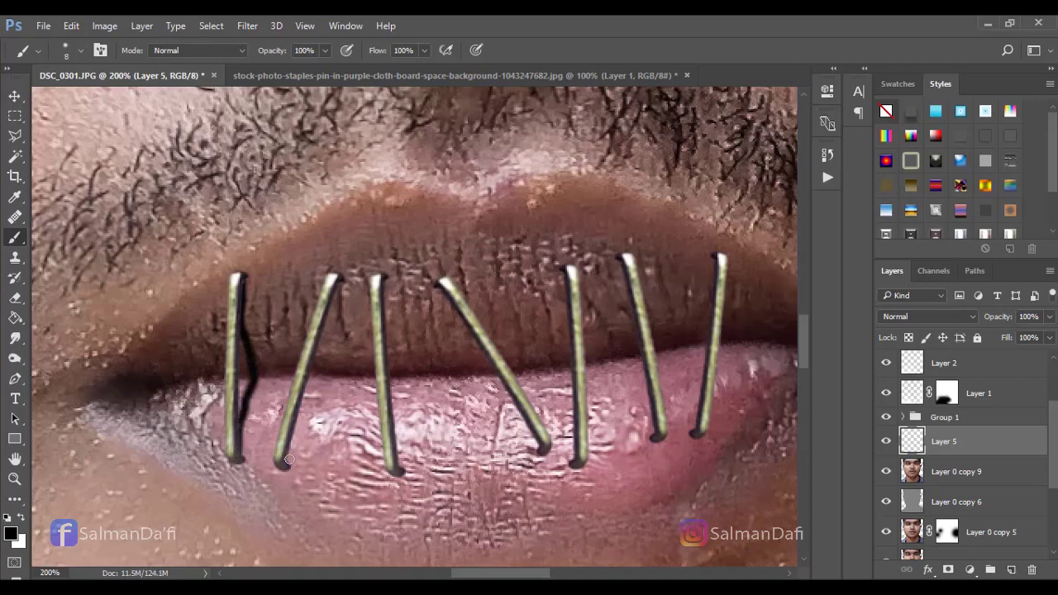
pyautogui.moveTo(289, 460)
pyautogui.mouseDown()
pyautogui.moveTo(330, 383)
pyautogui.moveTo(319, 374)
pyautogui.moveTo(330, 299)
pyautogui.mouseUp()
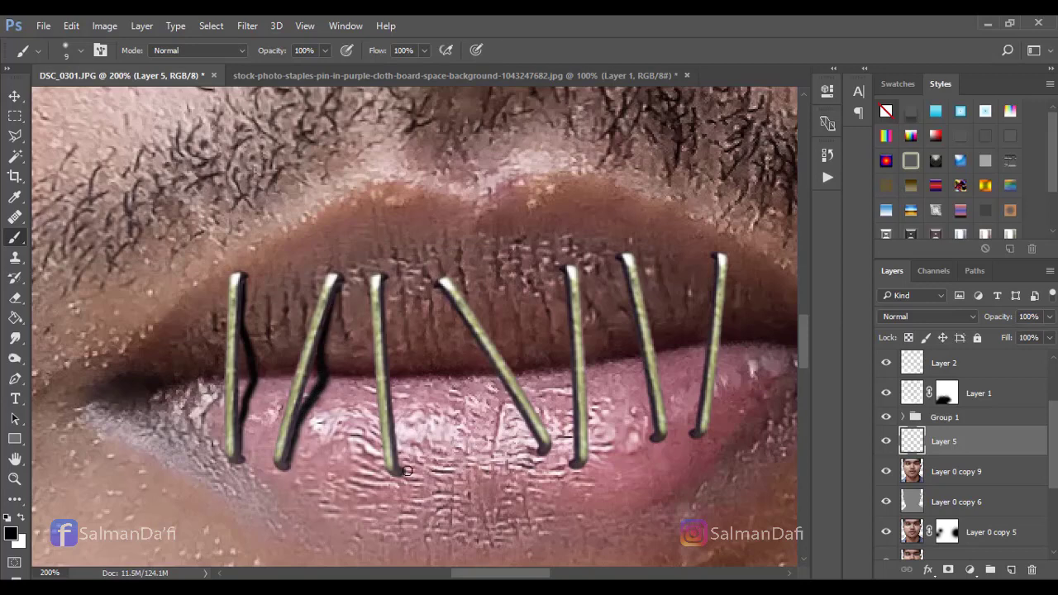
pyautogui.moveTo(399, 464); pyautogui.dragTo(381, 281)
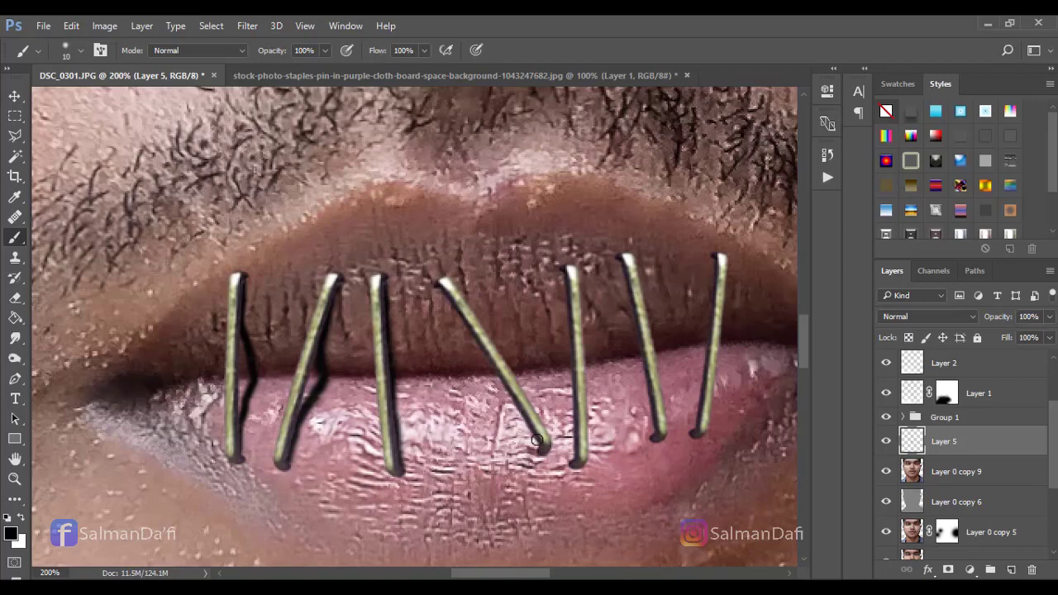
pyautogui.moveTo(534, 436)
pyautogui.mouseDown()
pyautogui.moveTo(477, 365)
pyautogui.moveTo(450, 299)
pyautogui.mouseUp()
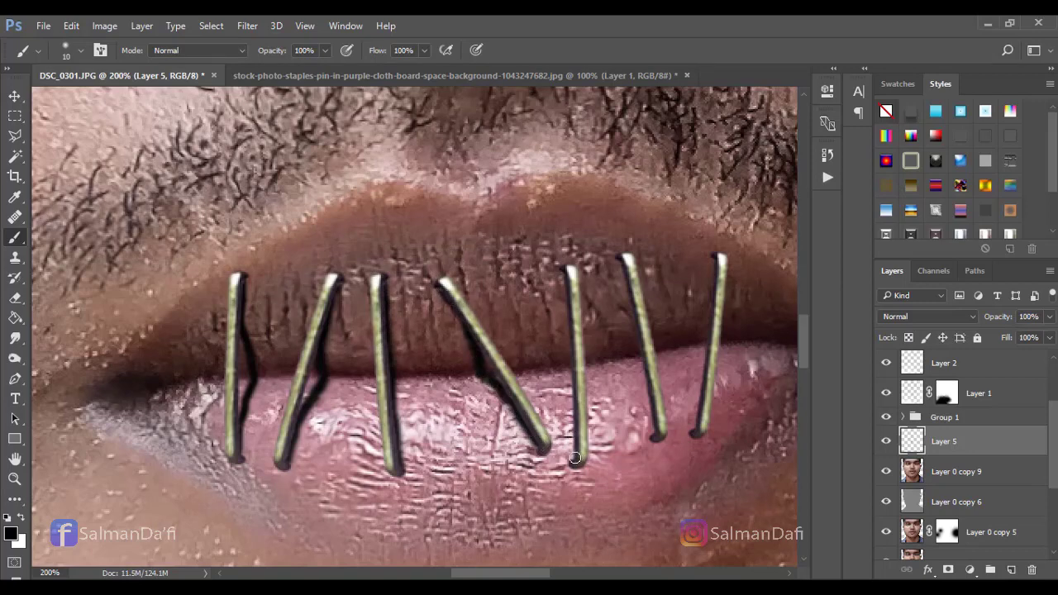
pyautogui.moveTo(575, 457); pyautogui.dragTo(567, 285)
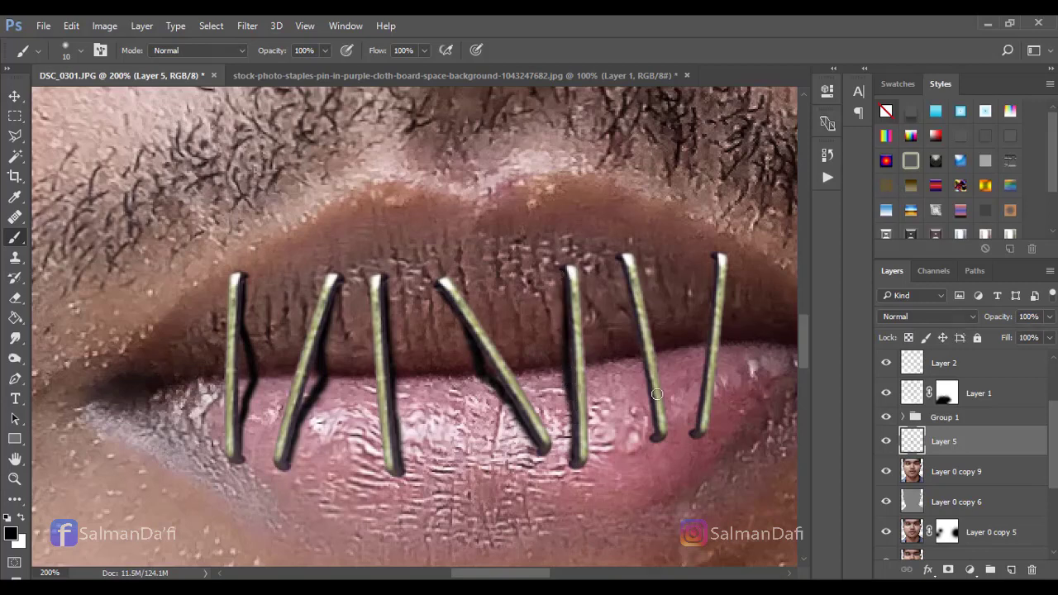
pyautogui.moveTo(654, 430)
pyautogui.mouseDown()
pyautogui.moveTo(647, 397)
pyautogui.moveTo(653, 433)
pyautogui.moveTo(632, 360)
pyautogui.moveTo(634, 291)
pyautogui.mouseUp()
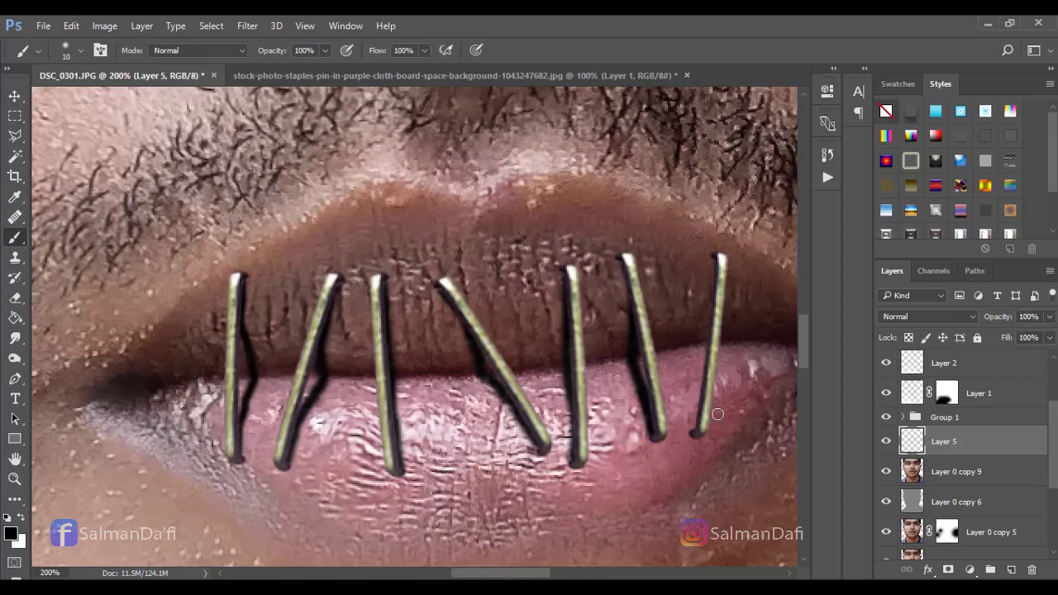
pyautogui.moveTo(698, 422)
pyautogui.mouseDown()
pyautogui.moveTo(697, 350)
pyautogui.moveTo(710, 317)
pyautogui.mouseUp()
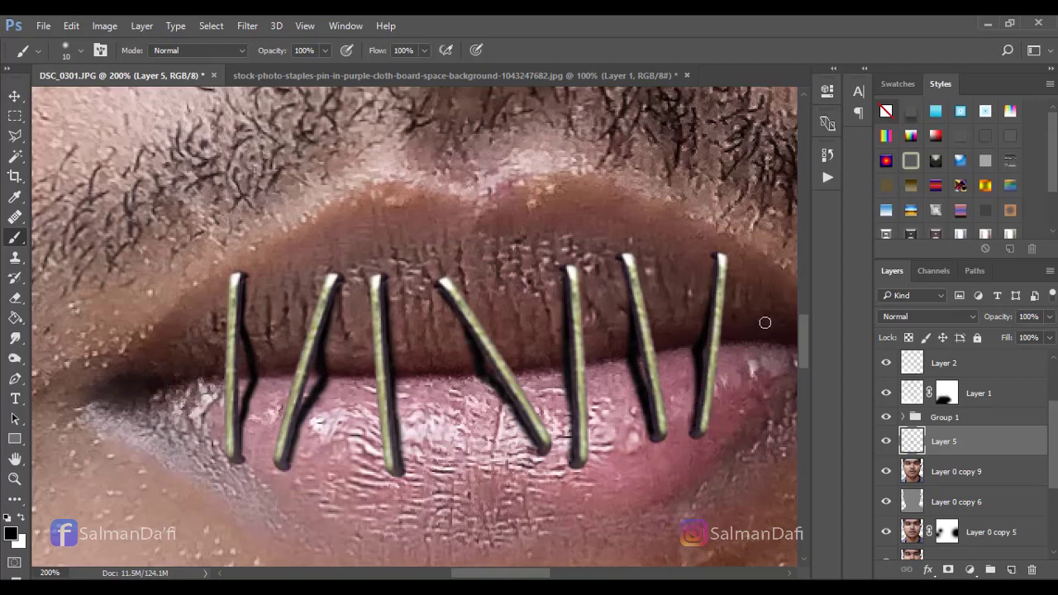
# - Lower the opacity of the Layer 5 shadows to 79%
pyautogui.hotkey('ctrl', '-')
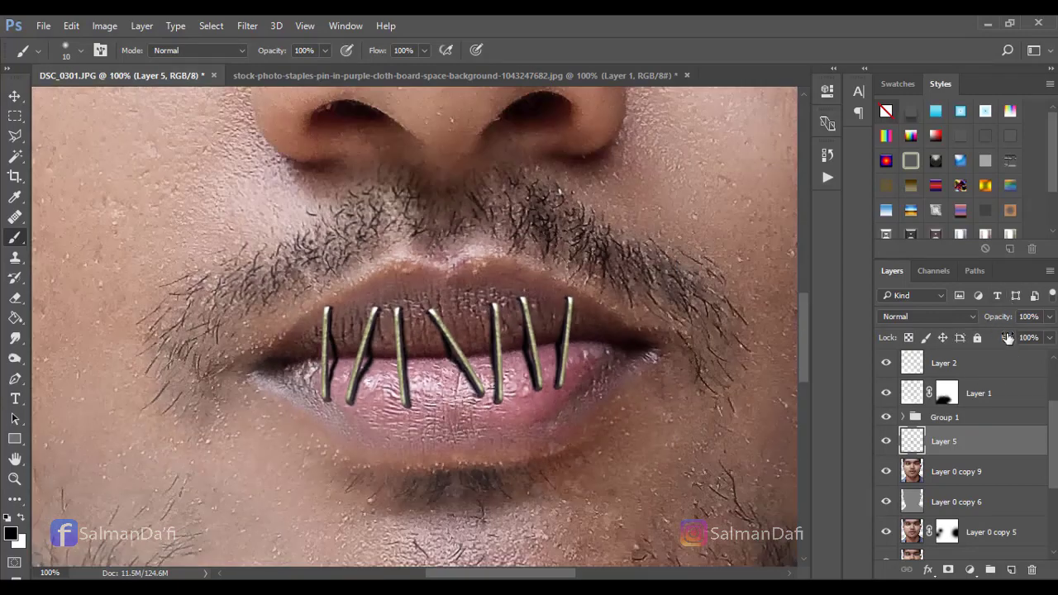
pyautogui.moveTo(1003, 321); pyautogui.dragTo(986, 319)
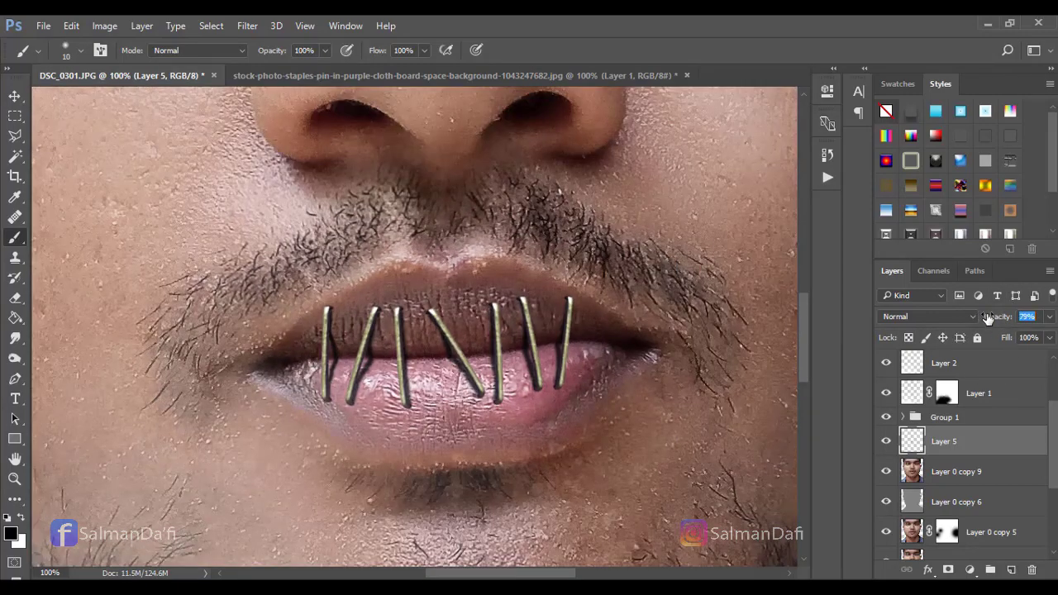
pyautogui.hotkey('ctrl', '+')
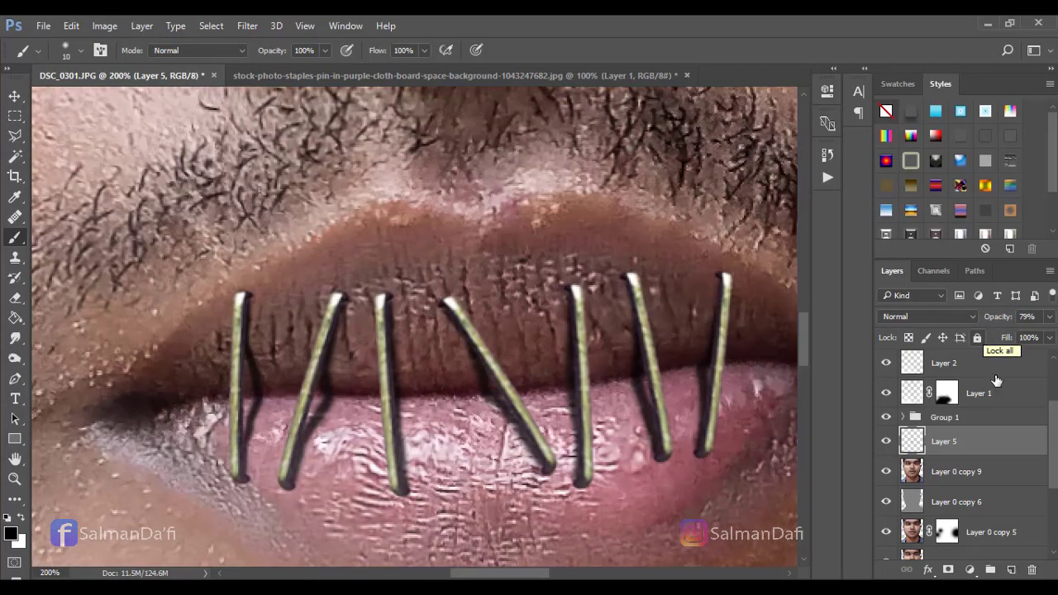
# - Duplicate the Layer 0 copy 9 portrait layer
pyautogui.click(931, 416)
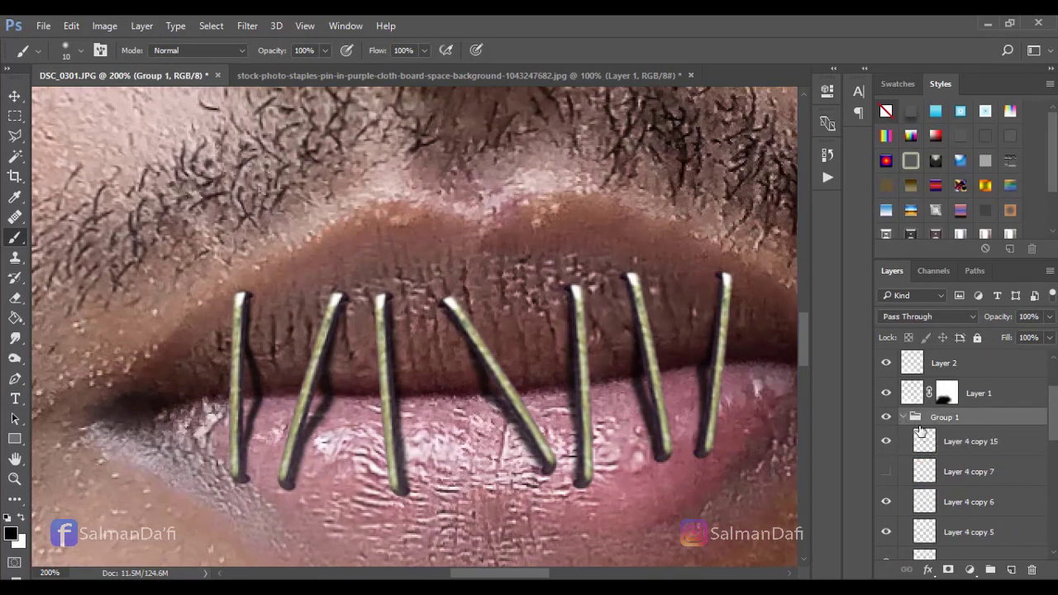
pyautogui.click(954, 444)
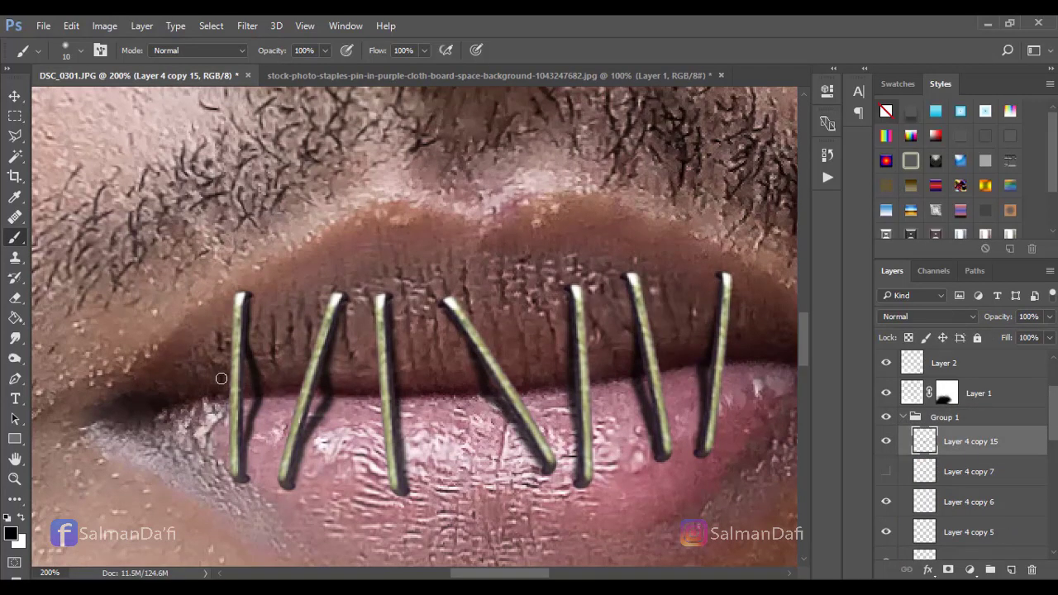
pyautogui.click(912, 417)
pyautogui.click(903, 417)
pyautogui.click(941, 471)
pyautogui.hotkey('ctrl', 'j')
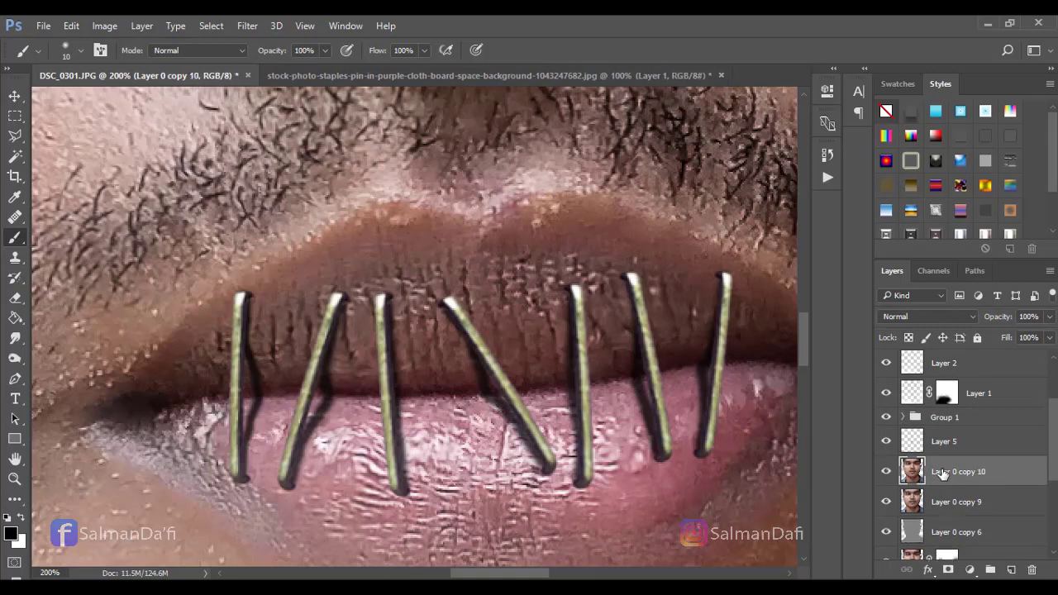
# - Burn the skin around the upper ends of the staples with the Burn tool at 15 to 20 px, Shadows range and 21% exposure
pyautogui.click(15, 355)
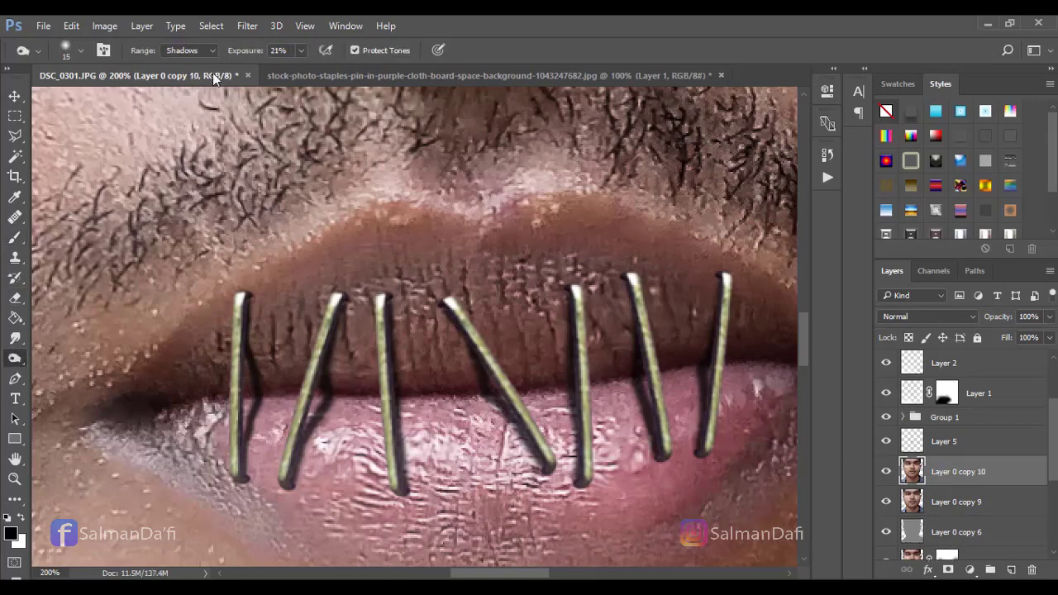
pyautogui.press(']')
pyautogui.moveTo(244, 292); pyautogui.dragTo(239, 292)
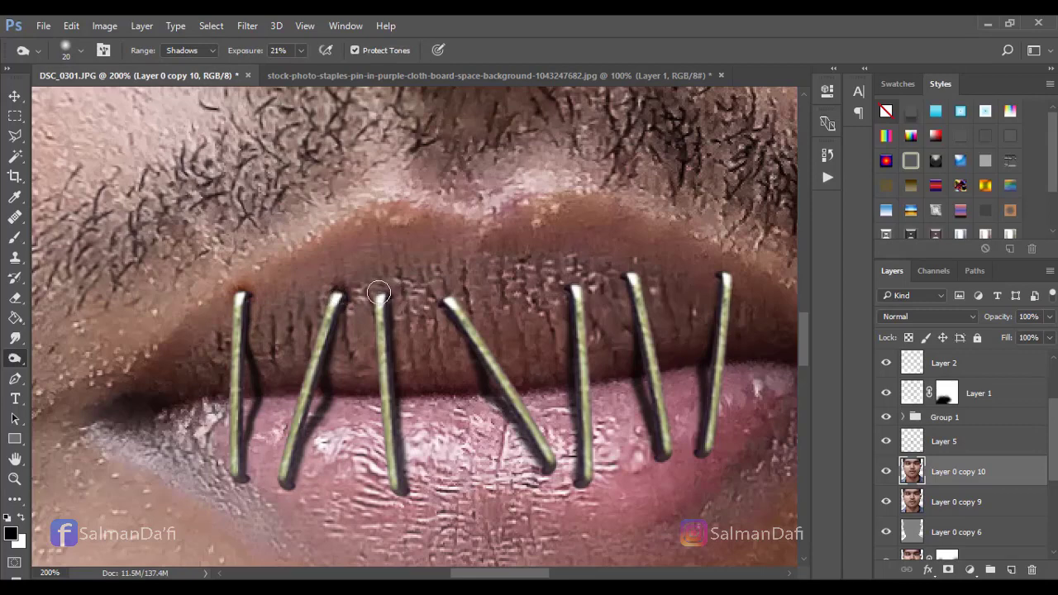
pyautogui.moveTo(380, 294); pyautogui.dragTo(445, 296)
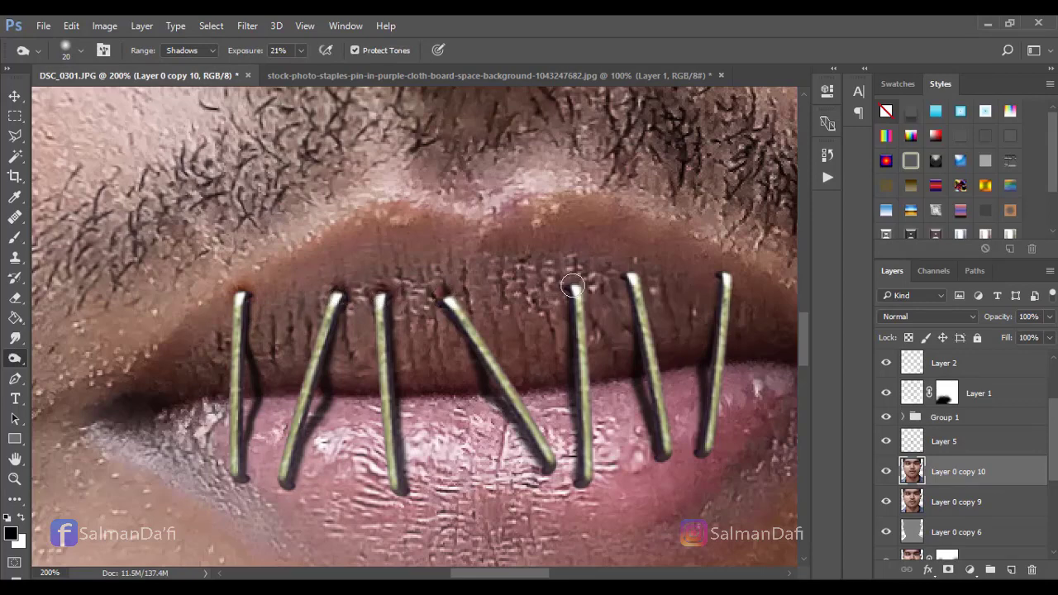
pyautogui.moveTo(572, 286); pyautogui.dragTo(619, 278)
pyautogui.press('[')
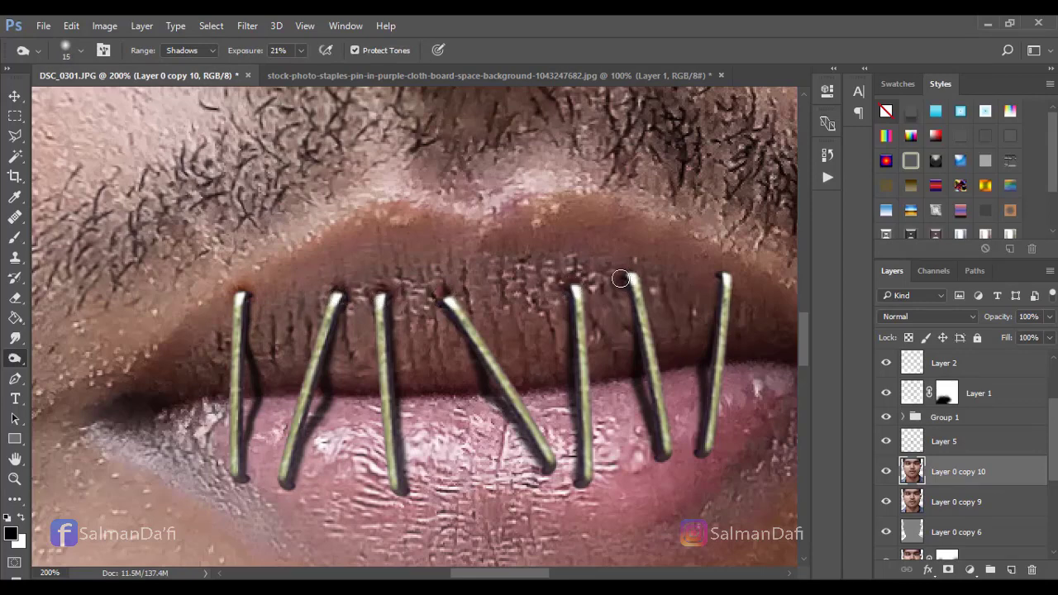
pyautogui.moveTo(715, 273); pyautogui.dragTo(722, 276)
# - Burn the lower lip around the bottom ends of all seven staples with the Burn tool at up to 20 px
pyautogui.press('space')
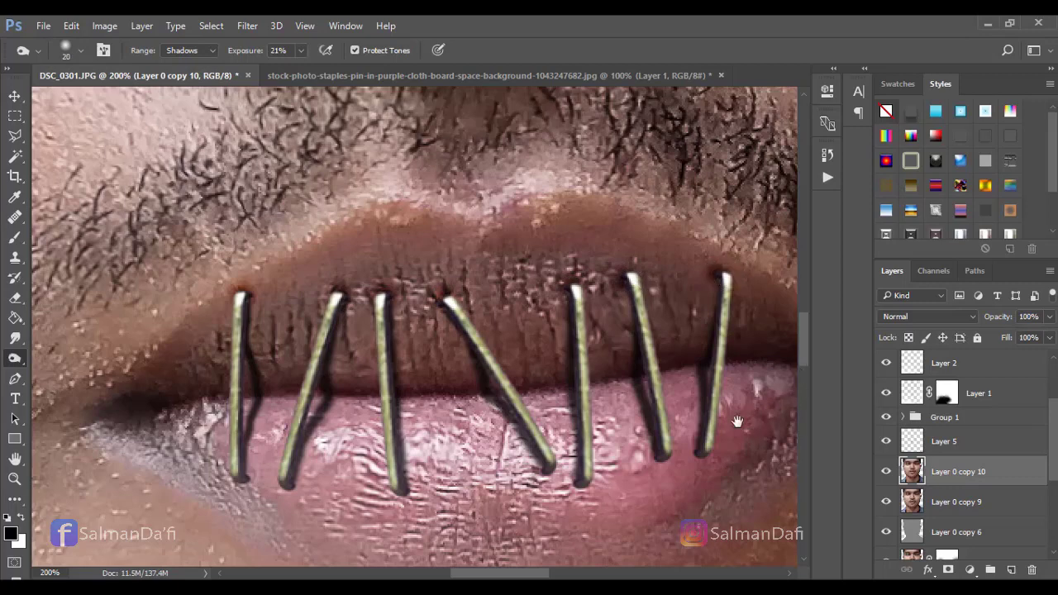
pyautogui.moveTo(737, 422); pyautogui.dragTo(702, 362)
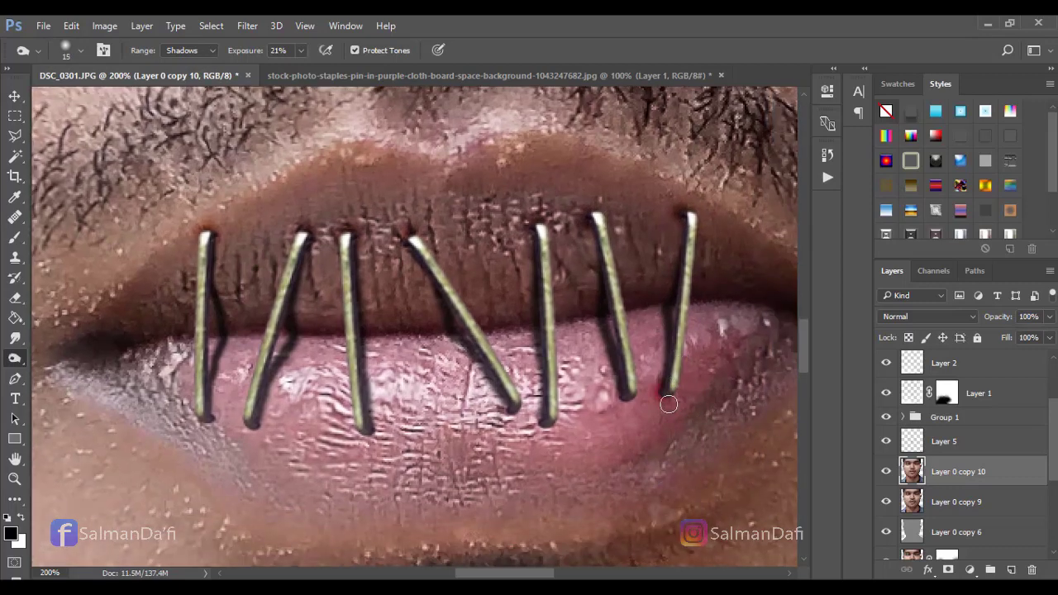
pyautogui.press(']')
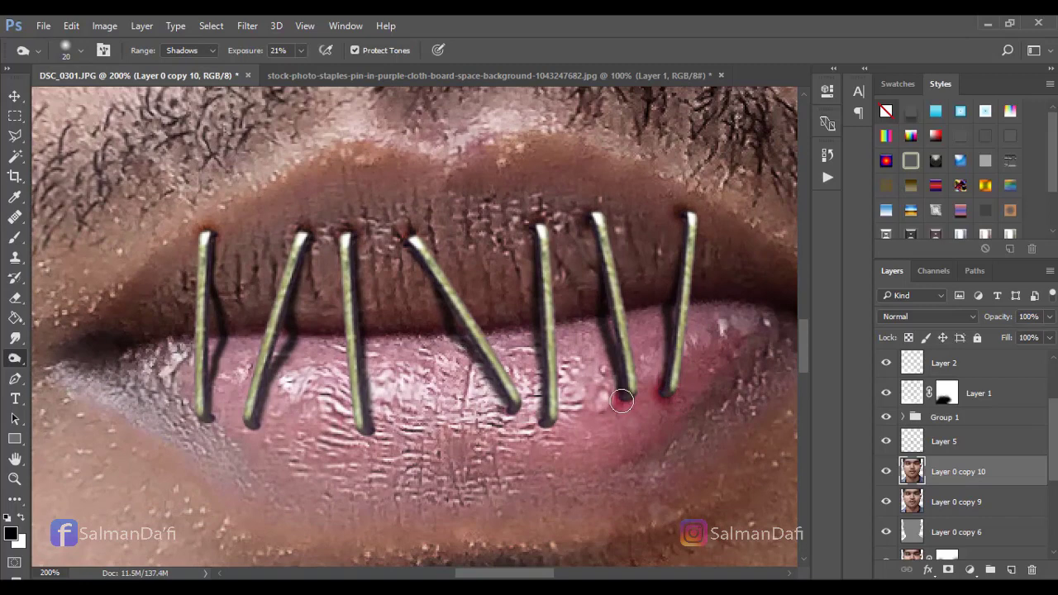
pyautogui.moveTo(545, 427); pyautogui.dragTo(513, 413)
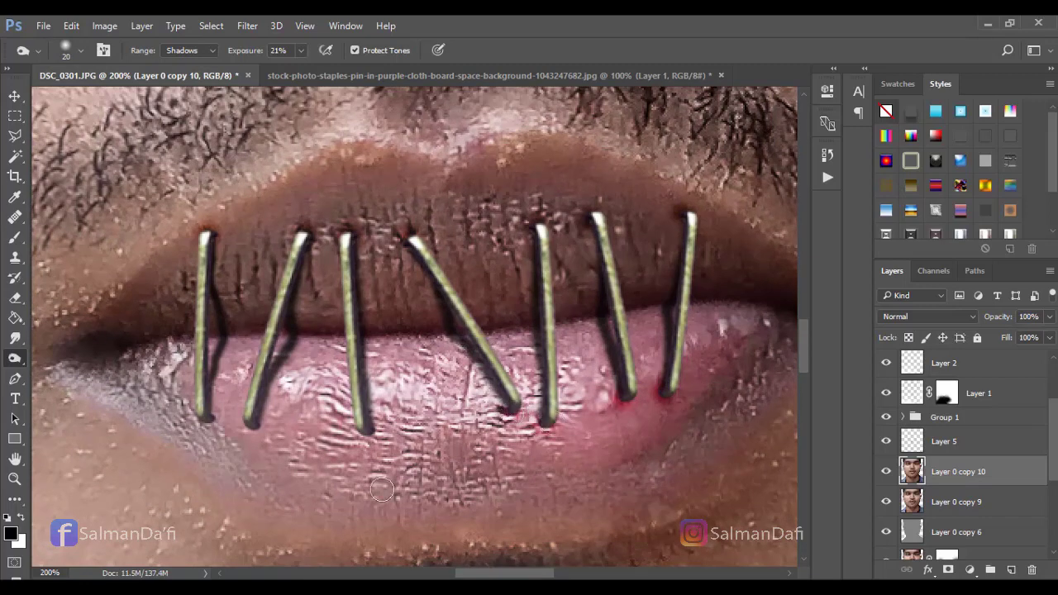
pyautogui.moveTo(360, 435)
pyautogui.mouseDown()
pyautogui.moveTo(373, 426)
pyautogui.moveTo(369, 435)
pyautogui.mouseUp()
pyautogui.moveTo(250, 424)
pyautogui.mouseDown()
pyautogui.moveTo(256, 432)
pyautogui.moveTo(258, 420)
pyautogui.moveTo(242, 430)
pyautogui.moveTo(207, 410)
pyautogui.mouseUp()
pyautogui.press('[')
pyautogui.press('[')
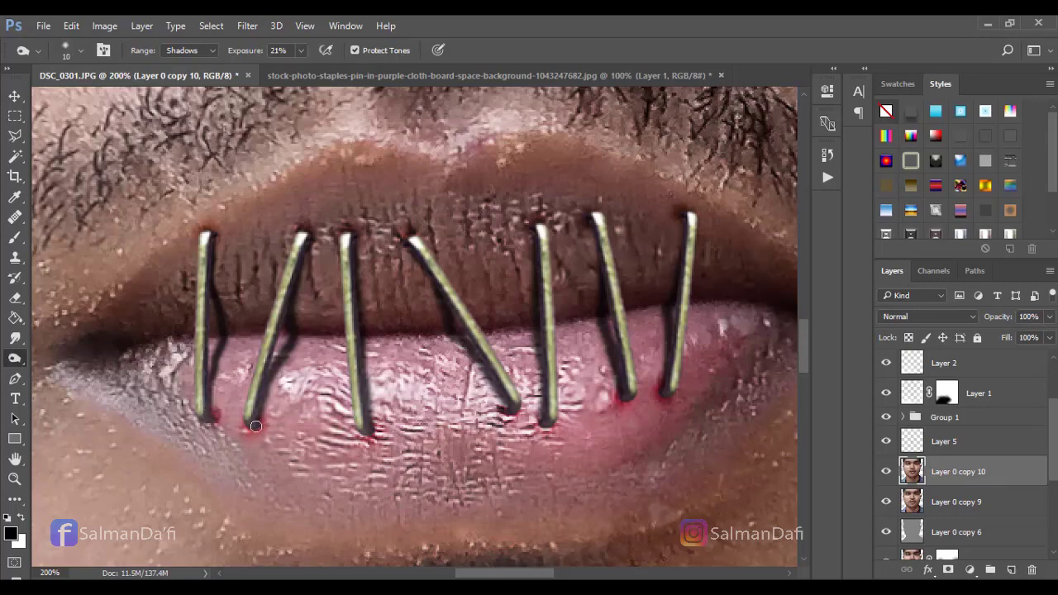
# - Examine the burned staple ends against the whole portrait and in close-up
pyautogui.hotkey('ctrl', '-')
pyautogui.hotkey('ctrl', '-')
pyautogui.hotkey('ctrl', '+')
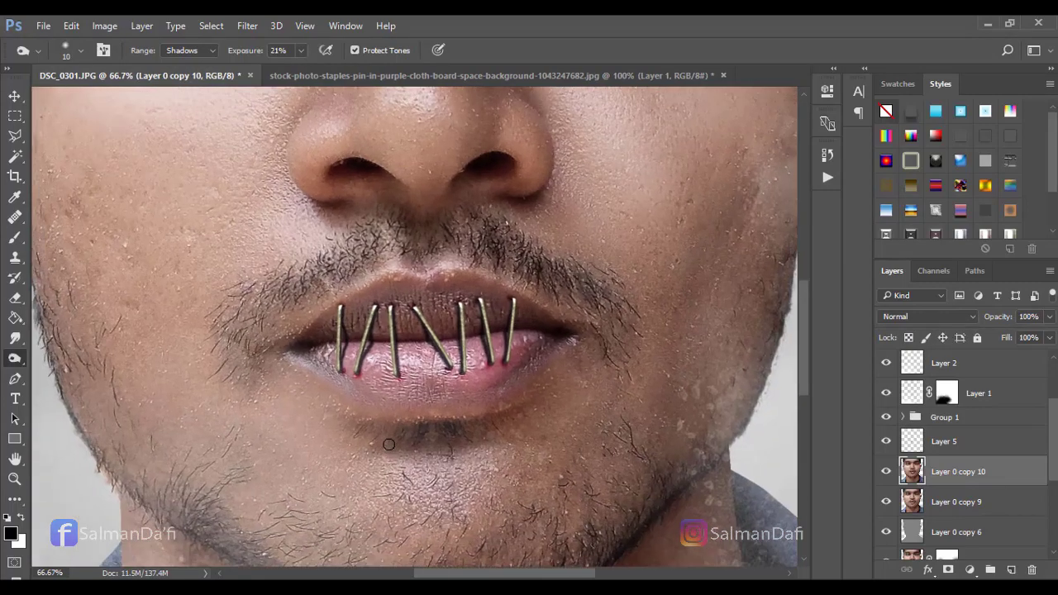
pyautogui.hotkey('ctrl', '-')
pyautogui.hotkey('ctrl', '-')
pyautogui.hotkey('ctrl', '-')
pyautogui.hotkey('ctrl', '-')
pyautogui.hotkey('ctrl', '-')
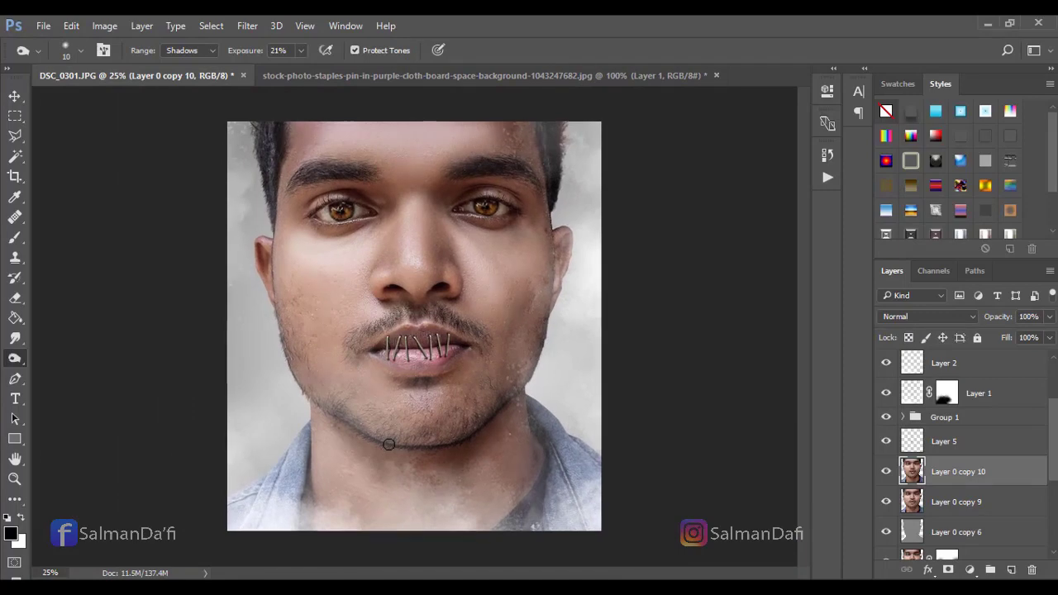
pyautogui.hotkey('ctrl', '+')
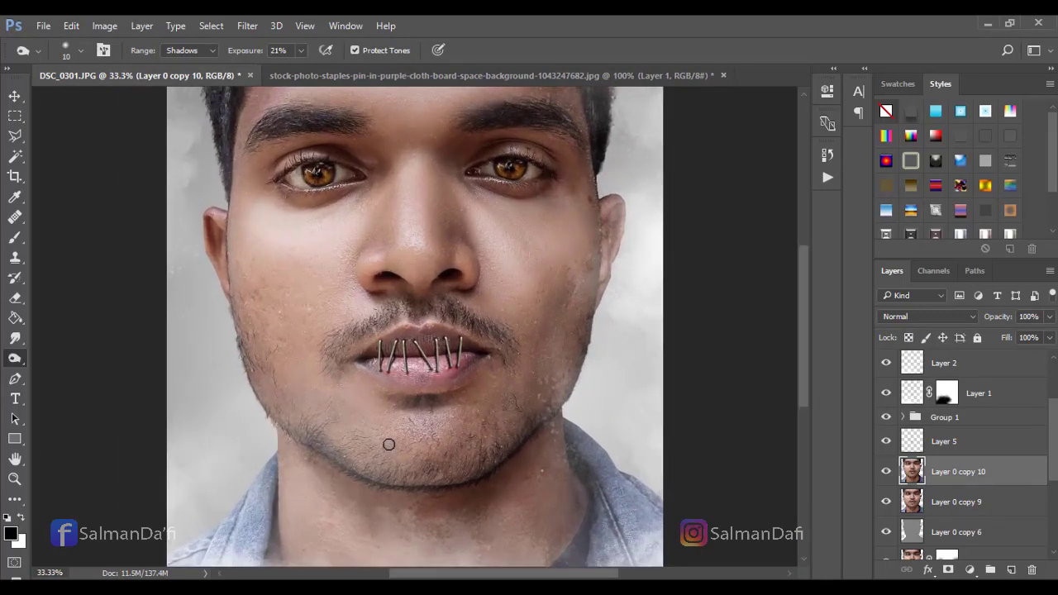
pyautogui.hotkey('ctrl', '+')
pyautogui.hotkey('ctrl', '+')
pyautogui.hotkey('ctrl', '+')
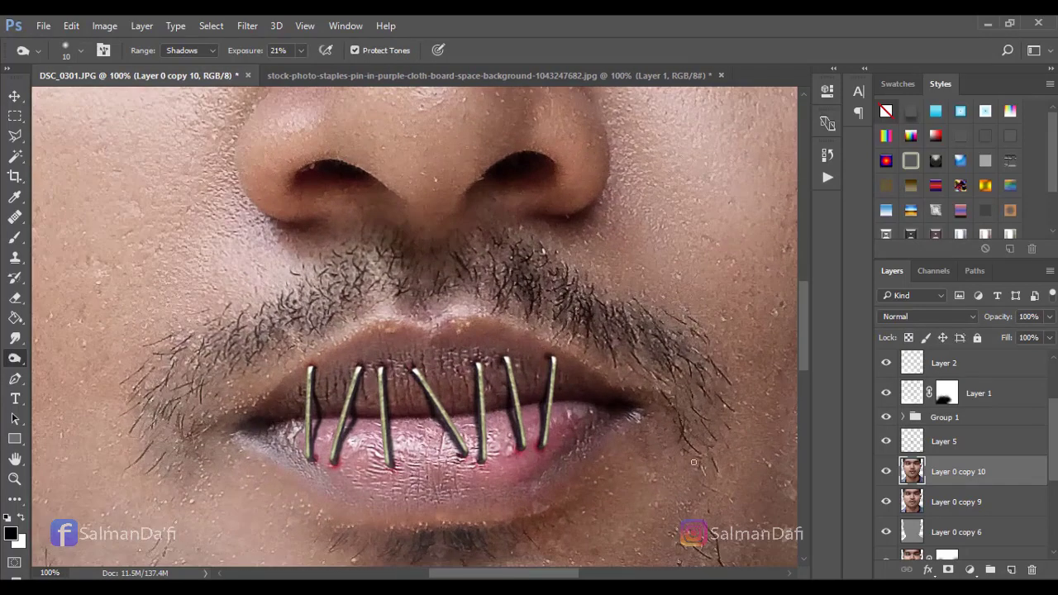
# - Compare the lips with and without the Layer 5 shadows and slightly lower that layer's opacity
pyautogui.click(886, 442)
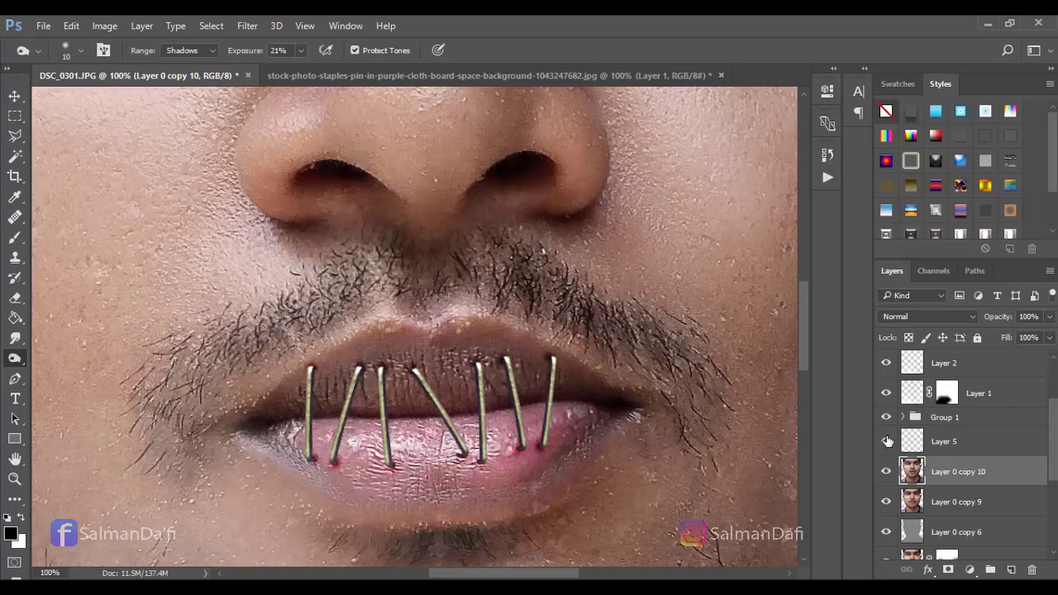
pyautogui.click(886, 442)
pyautogui.click(958, 442)
pyautogui.moveTo(1000, 320); pyautogui.dragTo(989, 321)
# - Expand Group 1 to inspect the staple layers and the staples at several zoom levels, and collapse it again
pyautogui.click(937, 418)
pyautogui.click(904, 418)
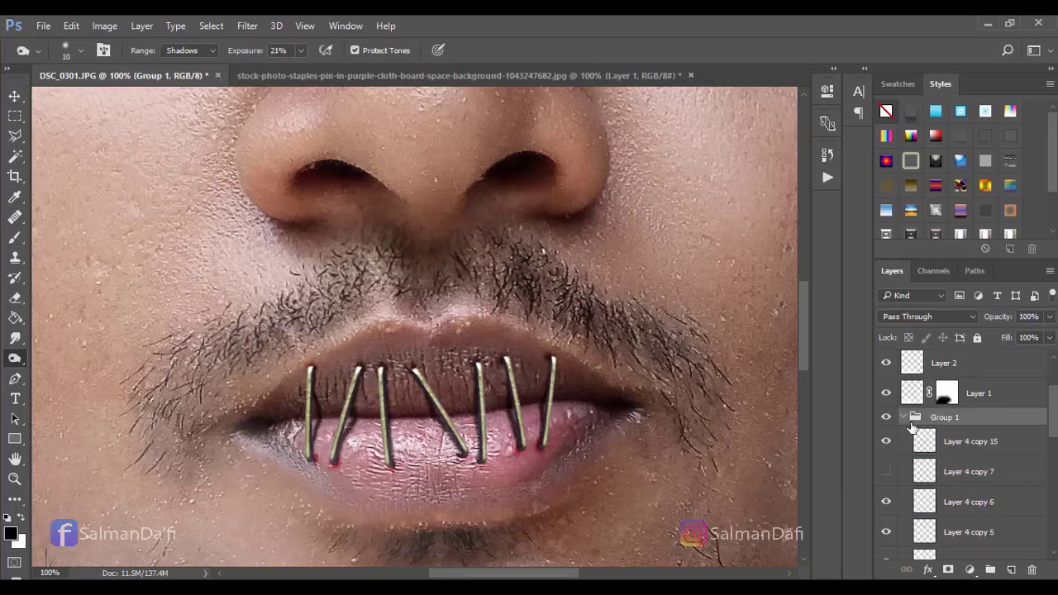
pyautogui.click(944, 444)
pyautogui.hotkey('ctrl', '-')
pyautogui.hotkey('ctrl', '-')
pyautogui.hotkey('ctrl', '-')
pyautogui.hotkey('ctrl', '+')
pyautogui.hotkey('ctrl', '+')
pyautogui.hotkey('ctrl', '+')
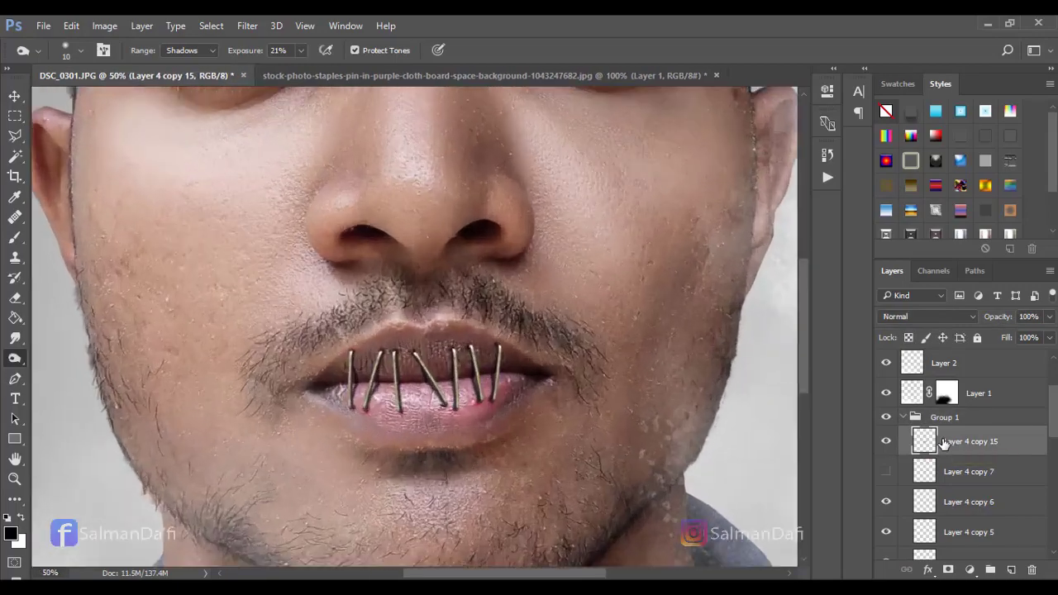
pyautogui.hotkey('ctrl', '+')
pyautogui.moveTo(552, 487); pyautogui.dragTo(428, 330)
pyautogui.hotkey('ctrl', '-')
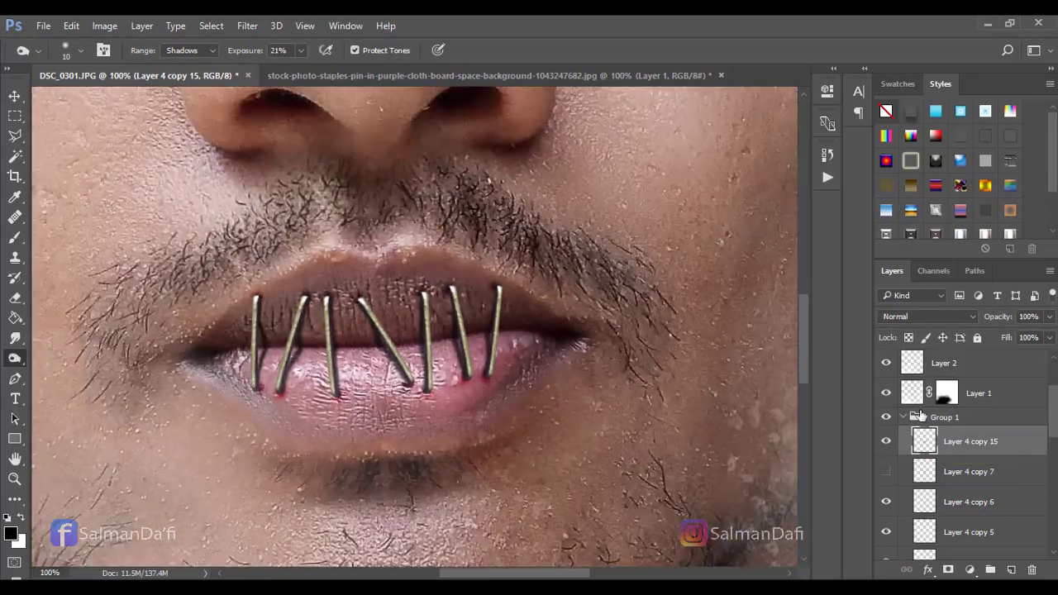
pyautogui.click(912, 419)
pyautogui.click(903, 417)
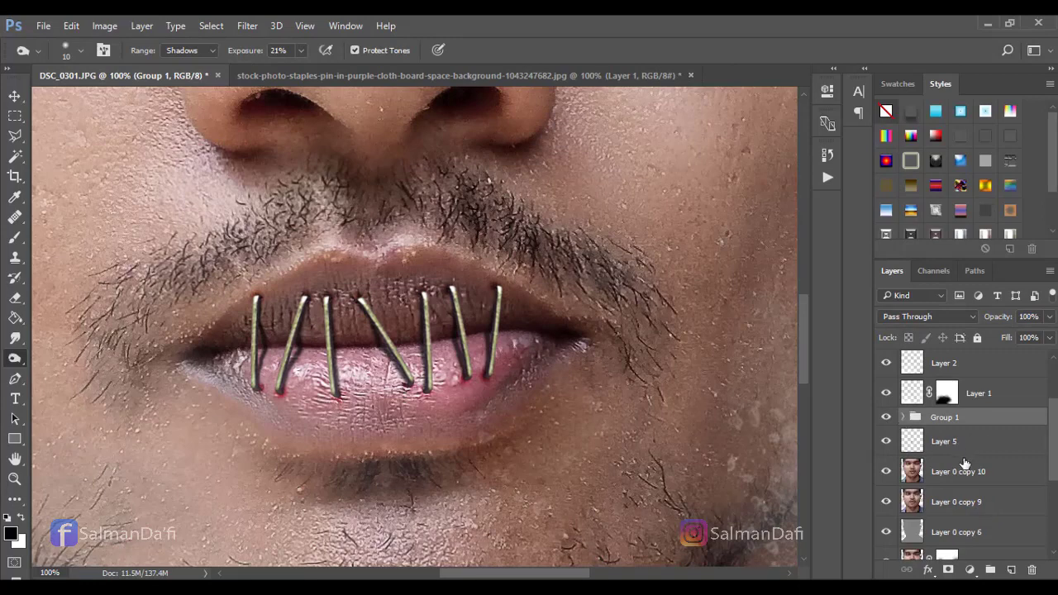
# - Add a new empty layer above Layer 0 copy 10 and choose the 3383 px splatter brush
pyautogui.click(961, 469)
pyautogui.press('b')
pyautogui.rightClick(302, 310)
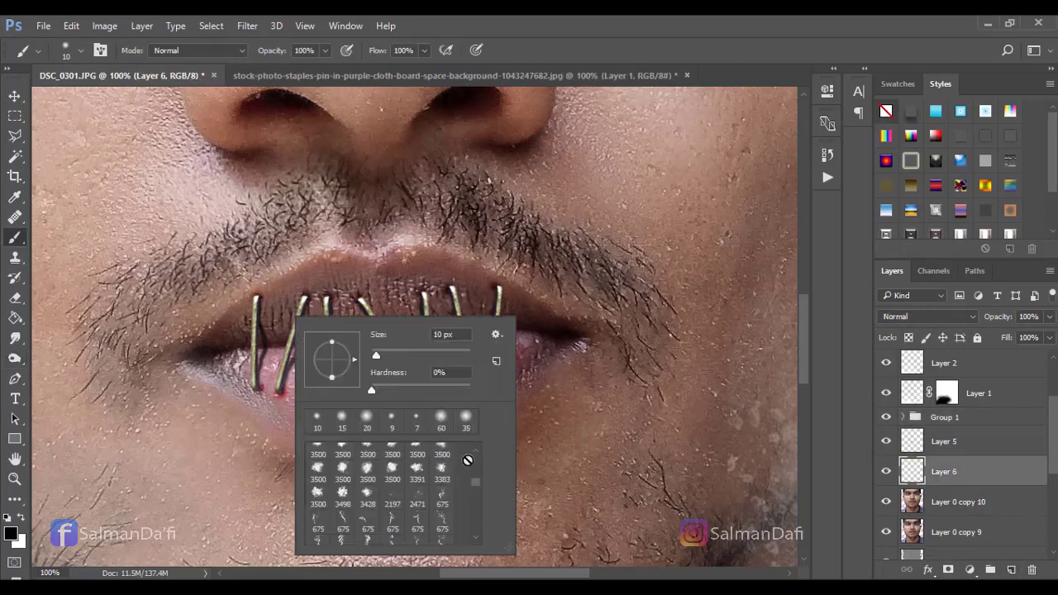
pyautogui.click(443, 471)
pyautogui.press('Return')
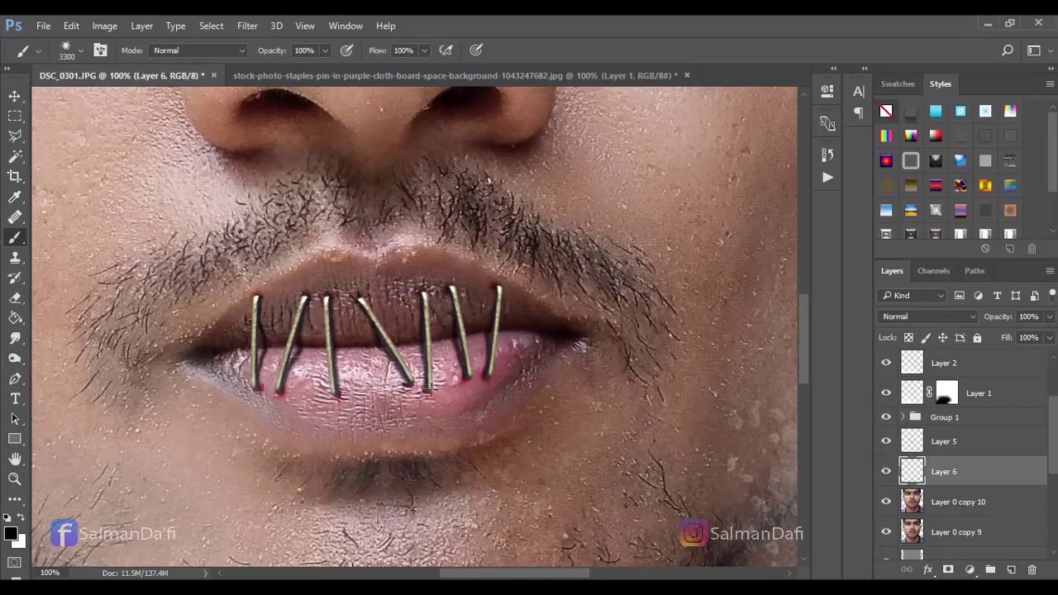
# - Stamp one pure red splatter on Layer 6 below the right mouth corner with the brush reduced to 50 px
pyautogui.press('[')
pyautogui.press('[')
pyautogui.press('[')
pyautogui.press('[')
pyautogui.press('[')
pyautogui.press('[')
pyautogui.press('[')
pyautogui.press('[')
pyautogui.press('[')
pyautogui.press('[')
pyautogui.press('[')
pyautogui.press('[')
pyautogui.press('[')
pyautogui.press('[')
pyautogui.press('[')
pyautogui.press('[')
pyautogui.press('[')
pyautogui.press('[')
pyautogui.press('[')
pyautogui.press('[')
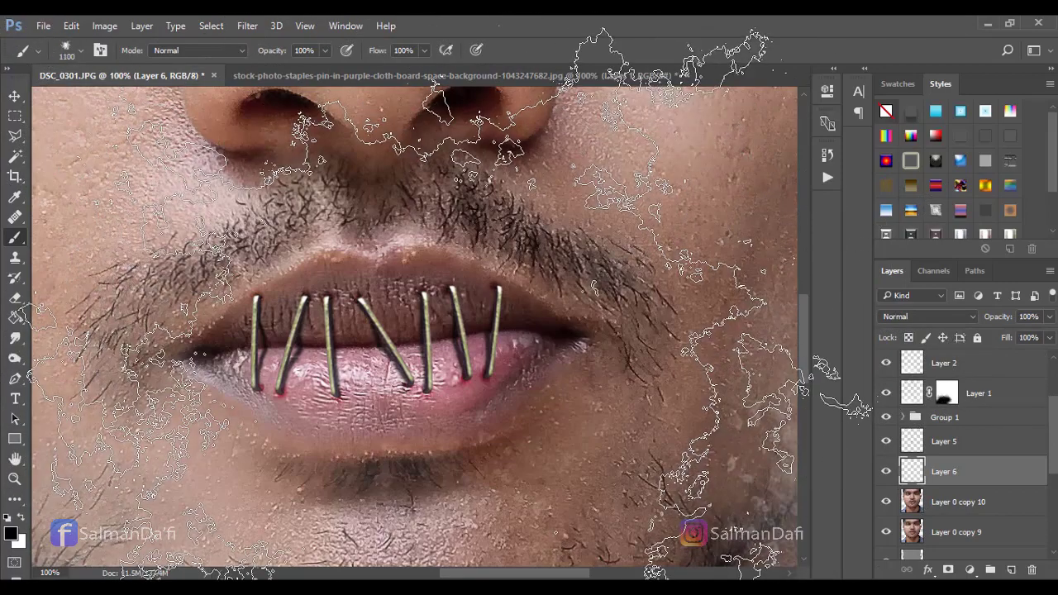
pyautogui.press('[')
pyautogui.press('[')
pyautogui.press('[')
pyautogui.press('[')
pyautogui.press('[')
pyautogui.press('[')
pyautogui.press('[')
pyautogui.press('[')
pyautogui.press('[')
pyautogui.press('[')
pyautogui.press('[')
pyautogui.press('[')
pyautogui.press('[')
pyautogui.press('[')
pyautogui.press('[')
pyautogui.press('[')
pyautogui.press('[')
pyautogui.press('[')
pyautogui.press('[')
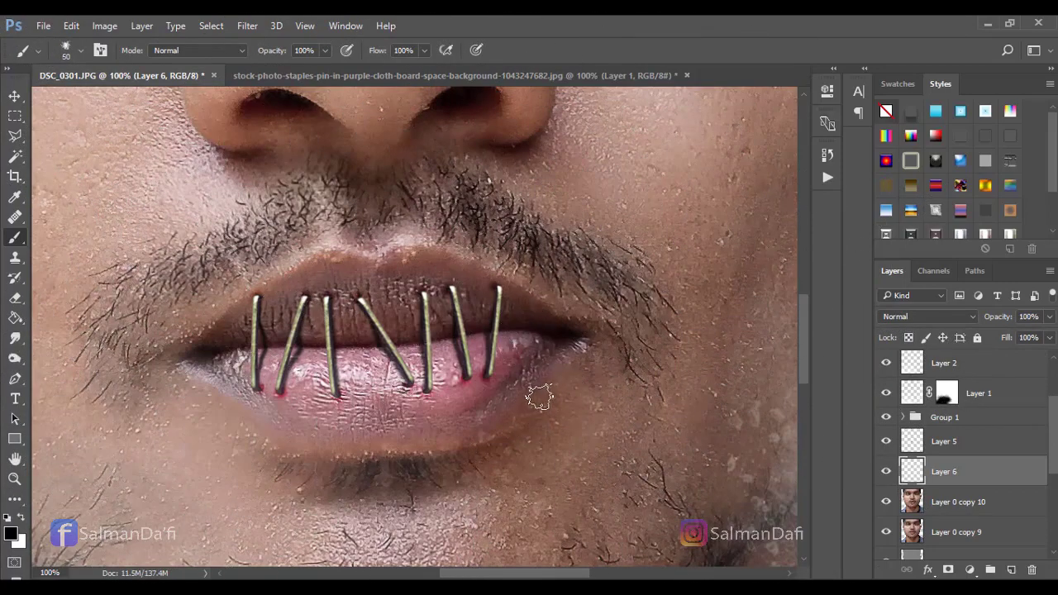
pyautogui.click(12, 533)
pyautogui.moveTo(815, 384); pyautogui.dragTo(865, 276)
pyautogui.click(948, 318)
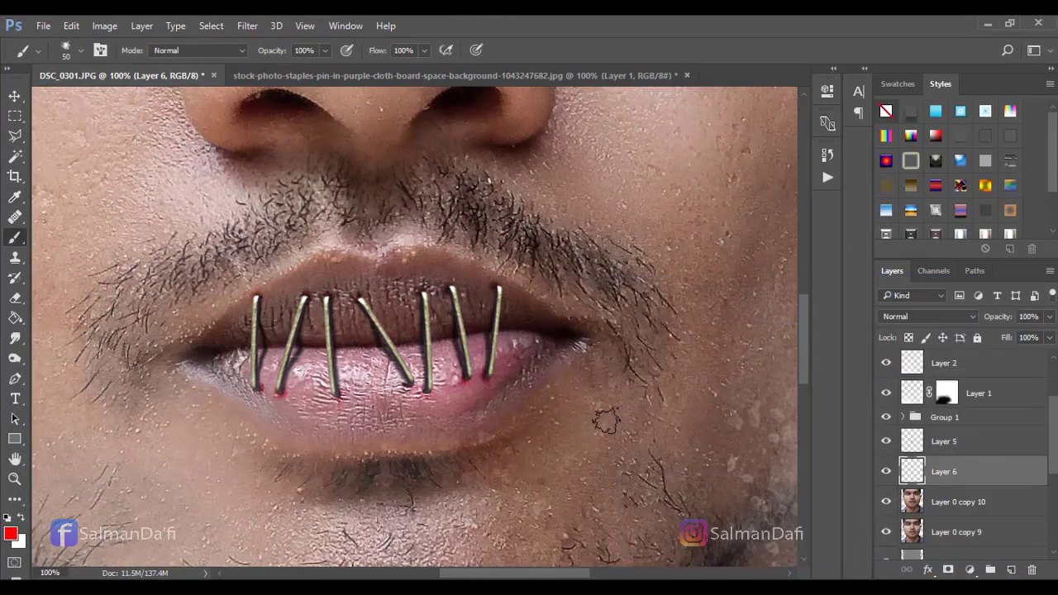
pyautogui.click(548, 409)
# - Stamp a larger red splatter on the right mouth corner with the 3428 px splatter brush reduced to 125 px
pyautogui.rightClick(540, 443)
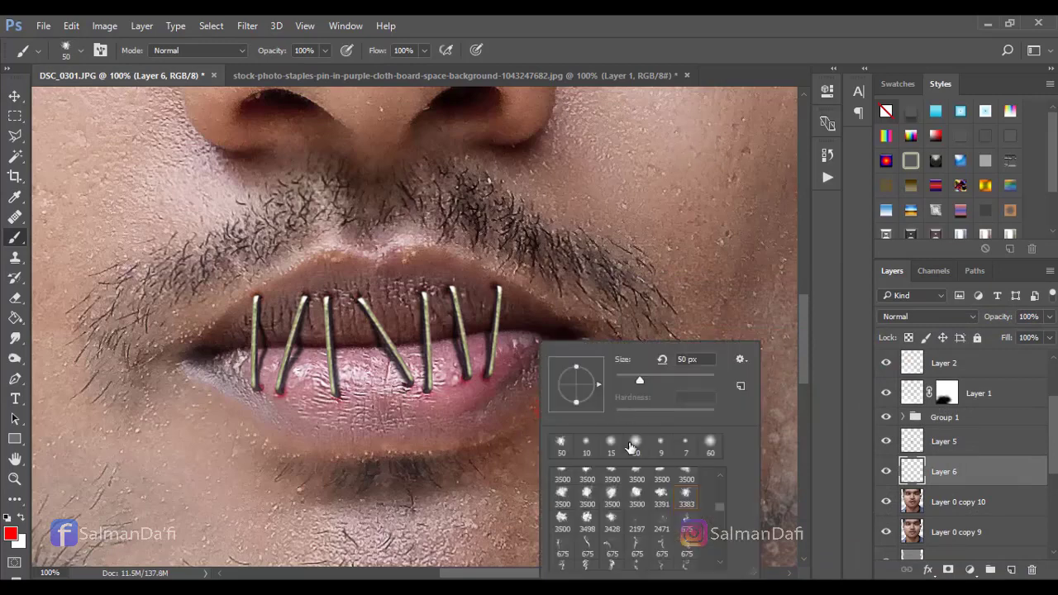
pyautogui.doubleClick(611, 516)
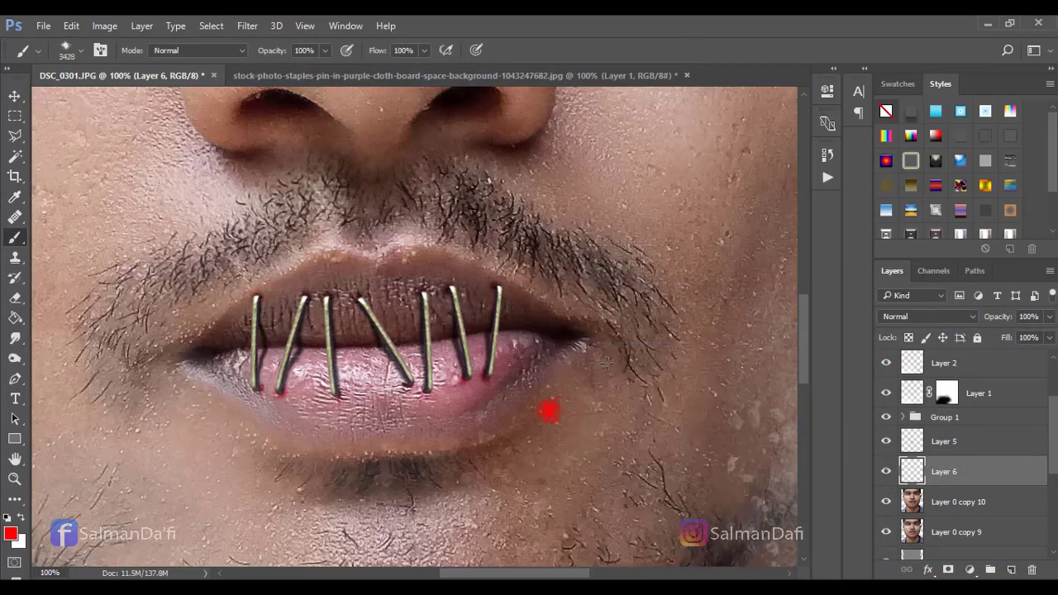
pyautogui.press('[')
pyautogui.press('[')
pyautogui.press('[')
pyautogui.press('[')
pyautogui.press('[')
pyautogui.press('[')
pyautogui.press('[')
pyautogui.press('[')
pyautogui.press('[')
pyautogui.press('[')
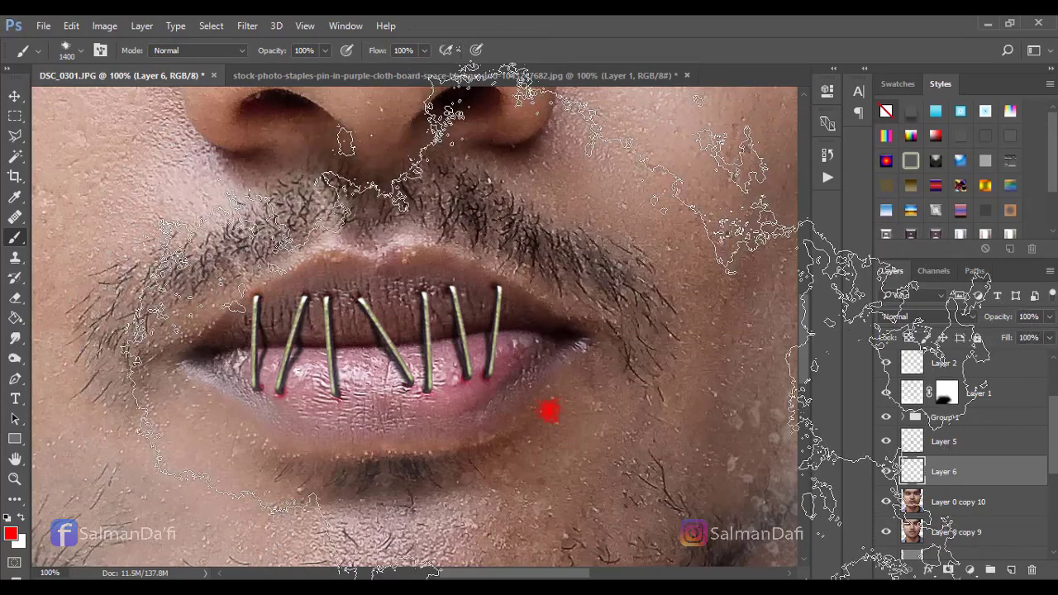
pyautogui.press('[')
pyautogui.press('[')
pyautogui.press('[')
pyautogui.press('[')
pyautogui.press('[')
pyautogui.press('[')
pyautogui.press('[')
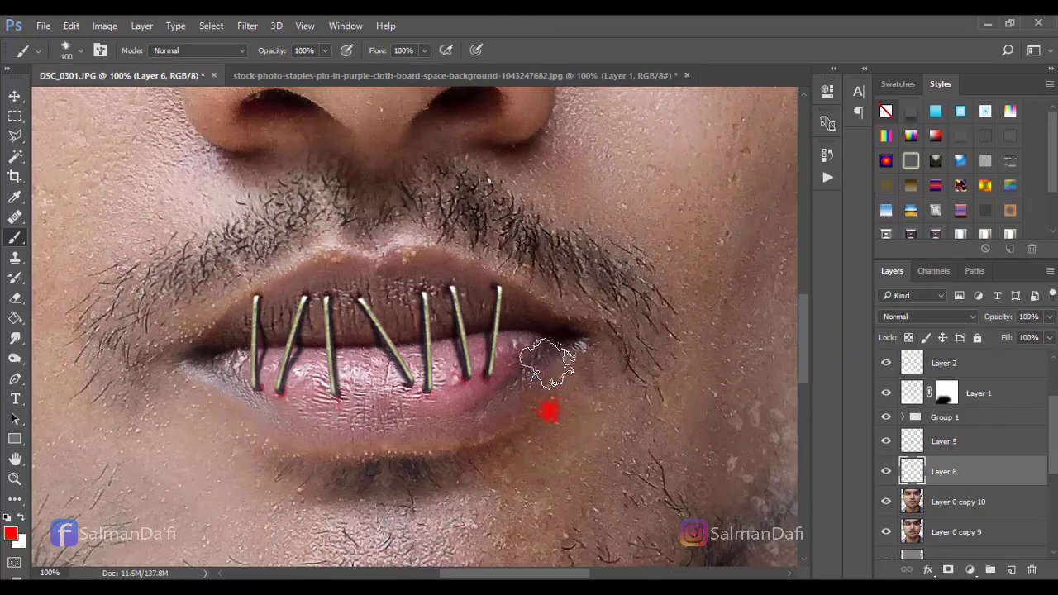
pyautogui.press(']')
pyautogui.click(547, 357)
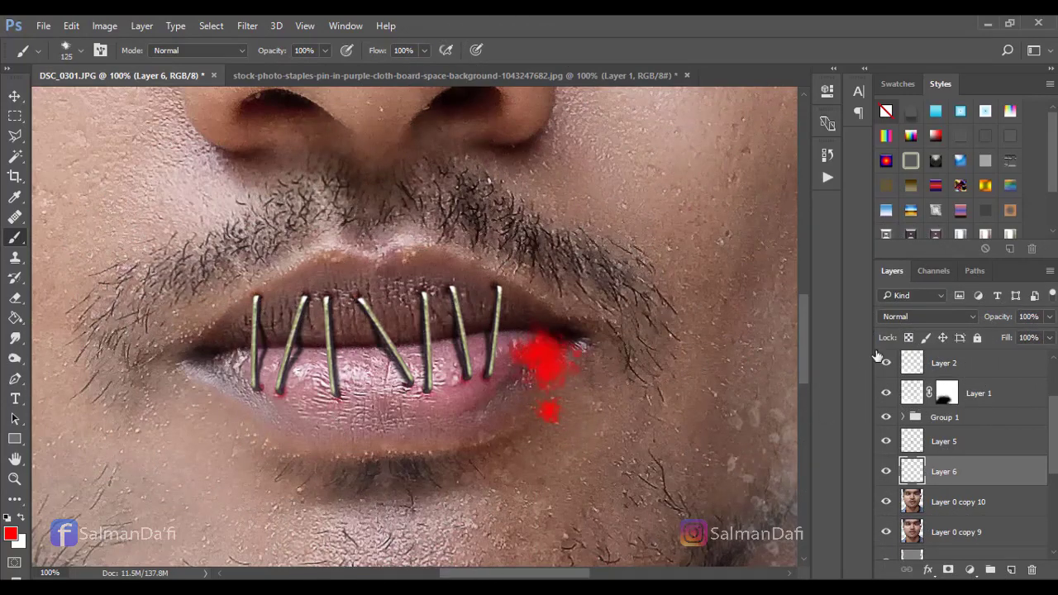
# - Set Layer 6 to Darken blending and place the red splatter under the fifth staple, scaled to about 46% by 47%
pyautogui.click(905, 315)
pyautogui.click(891, 49)
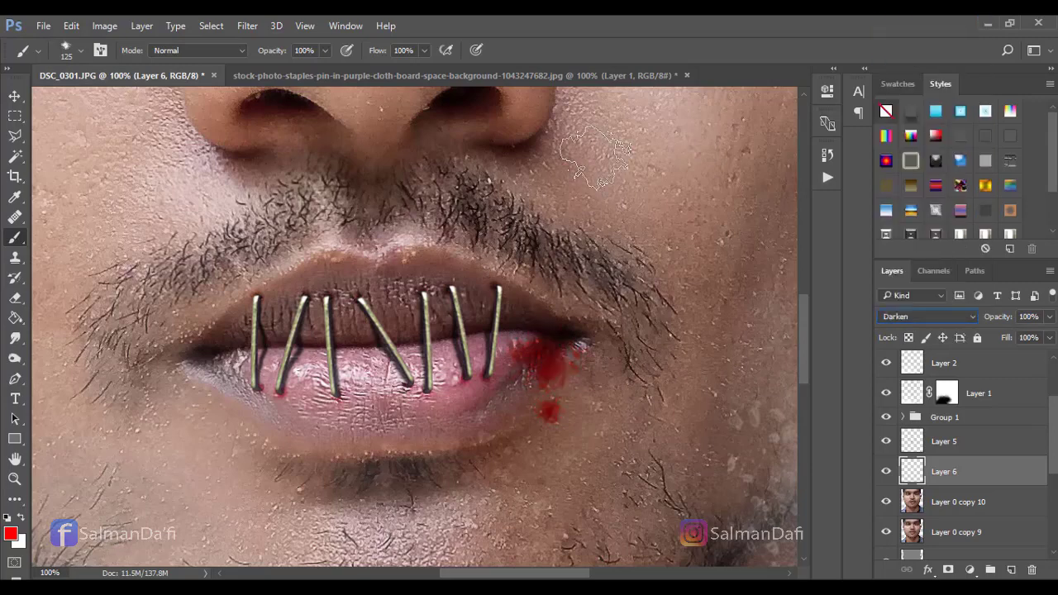
pyautogui.press('v')
pyautogui.moveTo(535, 356); pyautogui.dragTo(421, 400)
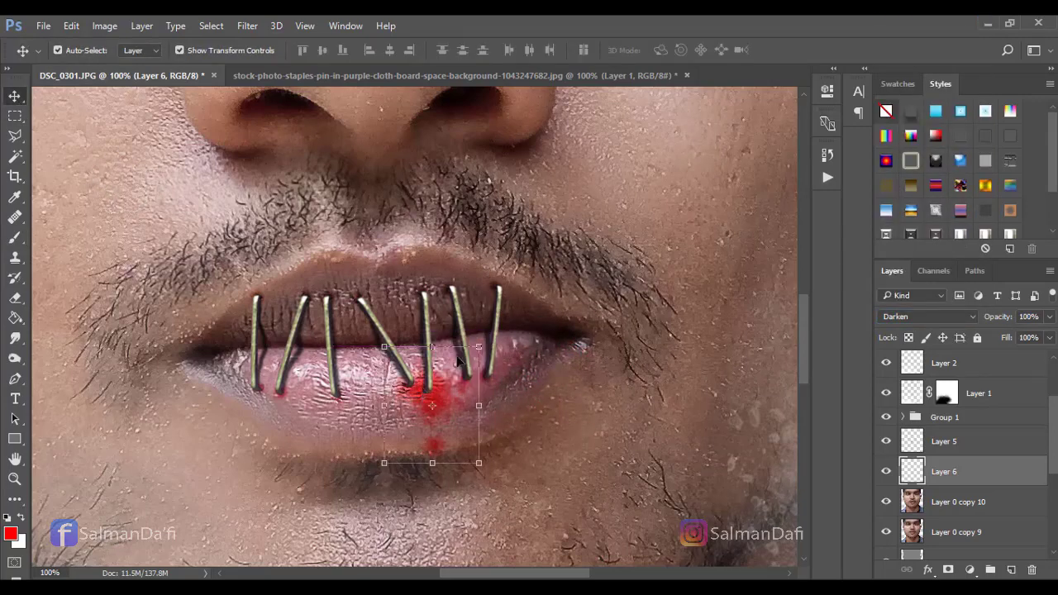
pyautogui.moveTo(486, 356); pyautogui.dragTo(453, 373)
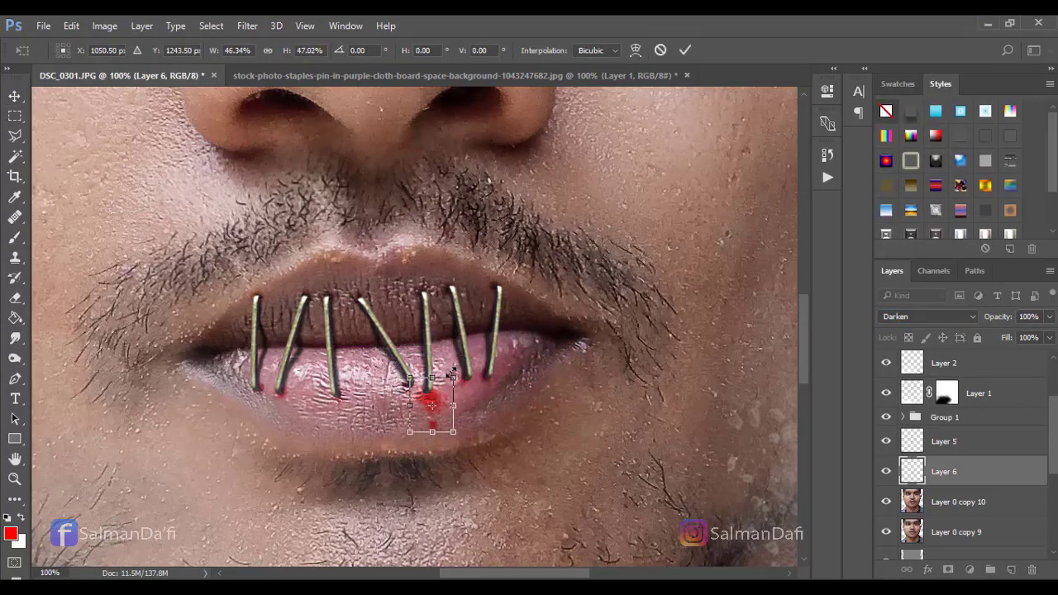
pyautogui.press('Return')
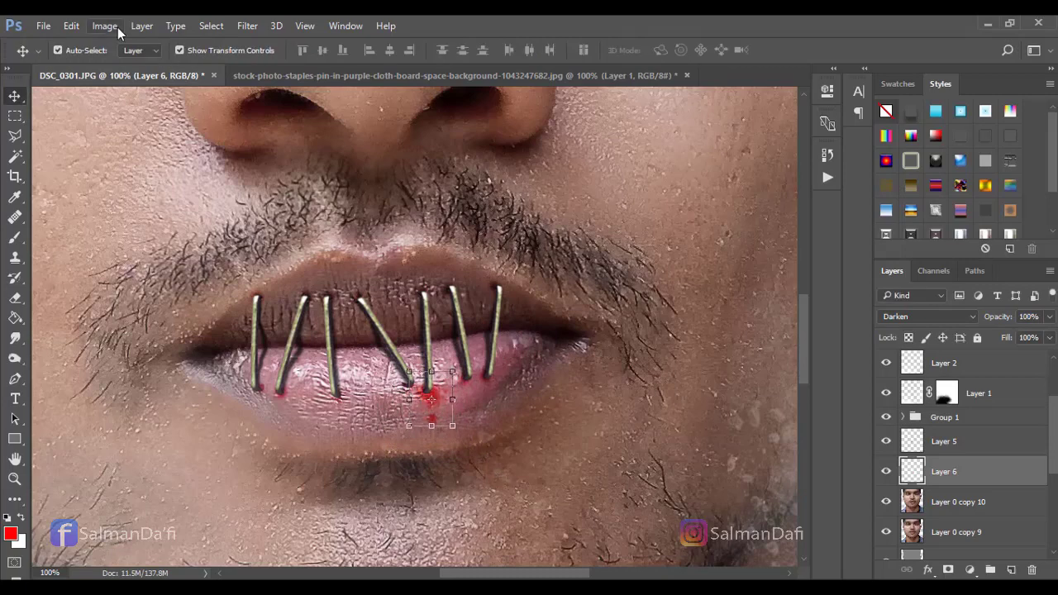
# - Lower the brightness of the red splatter on Layer 6 with a Brightness/Contrast adjustment
pyautogui.click(105, 25)
pyautogui.moveTo(149, 64)
pyautogui.click(322, 64)
pyautogui.moveTo(780, 141); pyautogui.dragTo(748, 138)
pyautogui.press('Return')
pyautogui.click(104, 26)
pyautogui.moveTo(148, 63)
pyautogui.click(322, 140)
pyautogui.moveTo(778, 269)
pyautogui.mouseDown()
pyautogui.moveTo(756, 264)
pyautogui.moveTo(819, 262)
pyautogui.moveTo(735, 266)
pyautogui.moveTo(784, 264)
pyautogui.mouseUp()
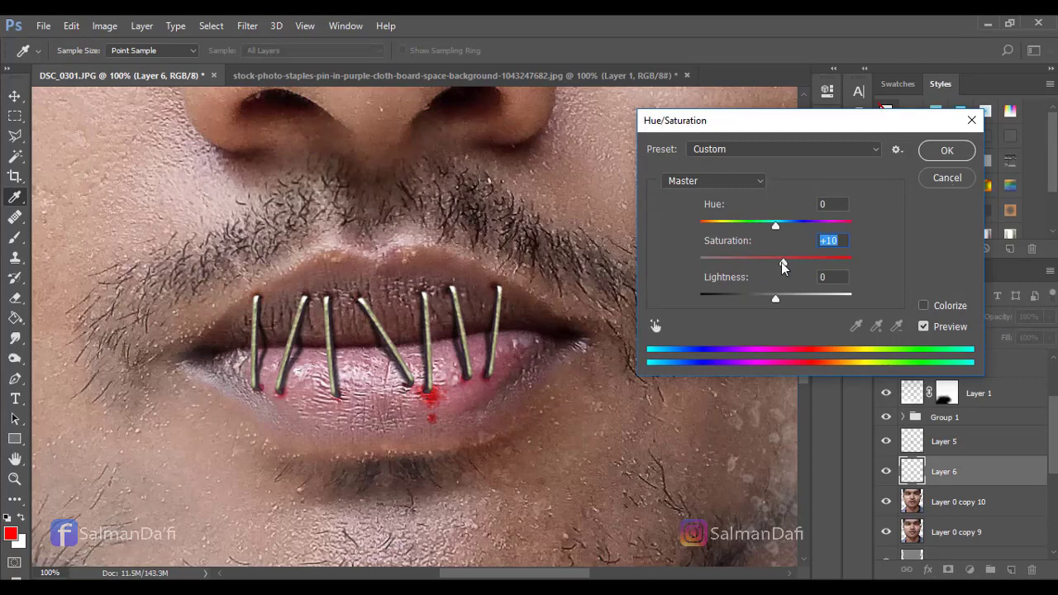
pyautogui.click(946, 177)
pyautogui.press('v')
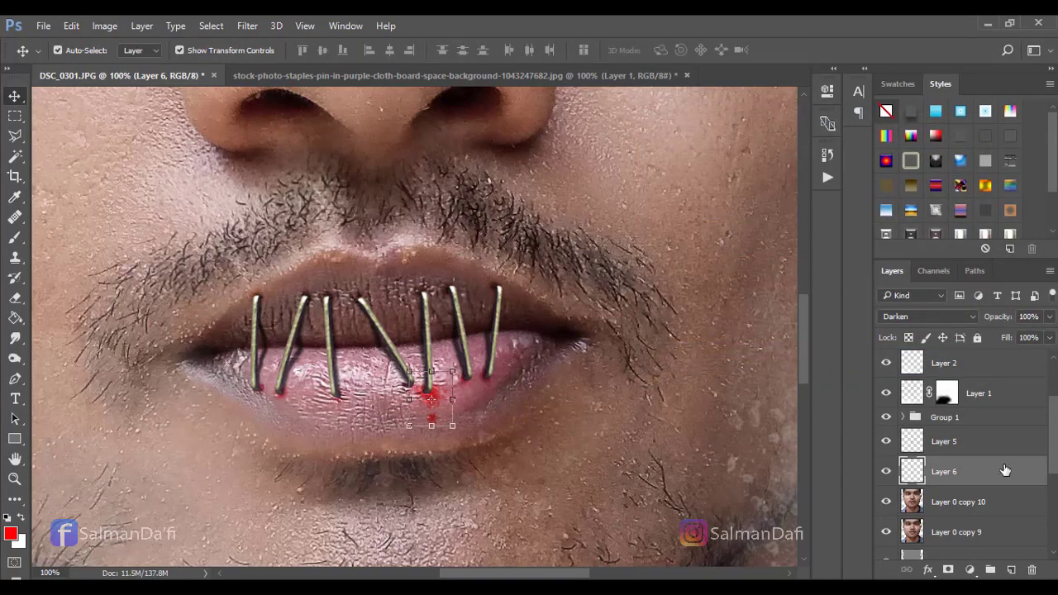
# - Set the red splatter on Layer 6 to Multiply blending
pyautogui.click(992, 502)
pyautogui.scroll(-5, 549, 439)
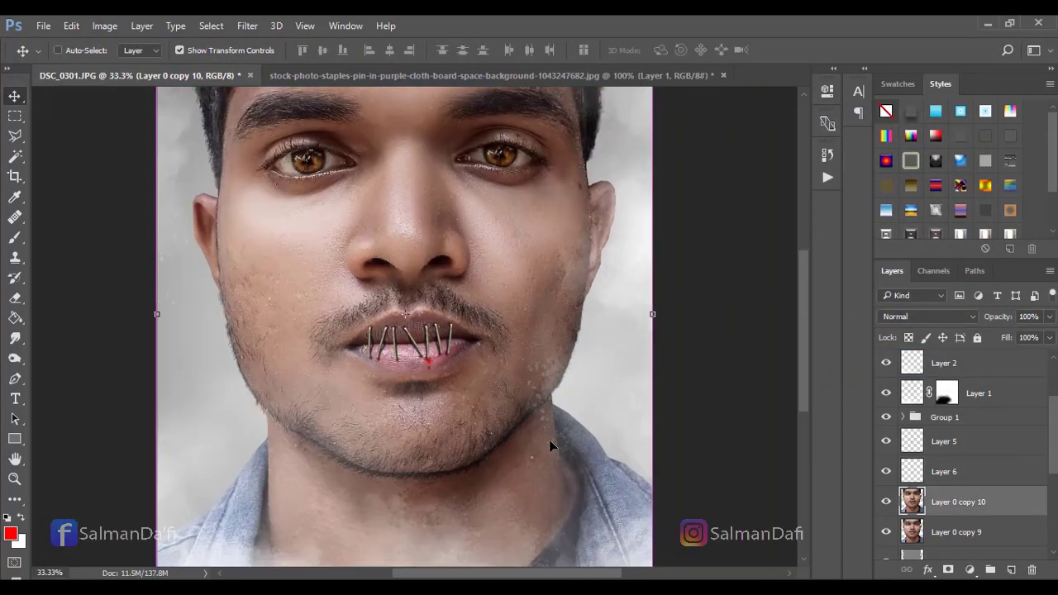
pyautogui.scroll(3, 549, 440)
pyautogui.scroll(1, 549, 447)
pyautogui.click(947, 471)
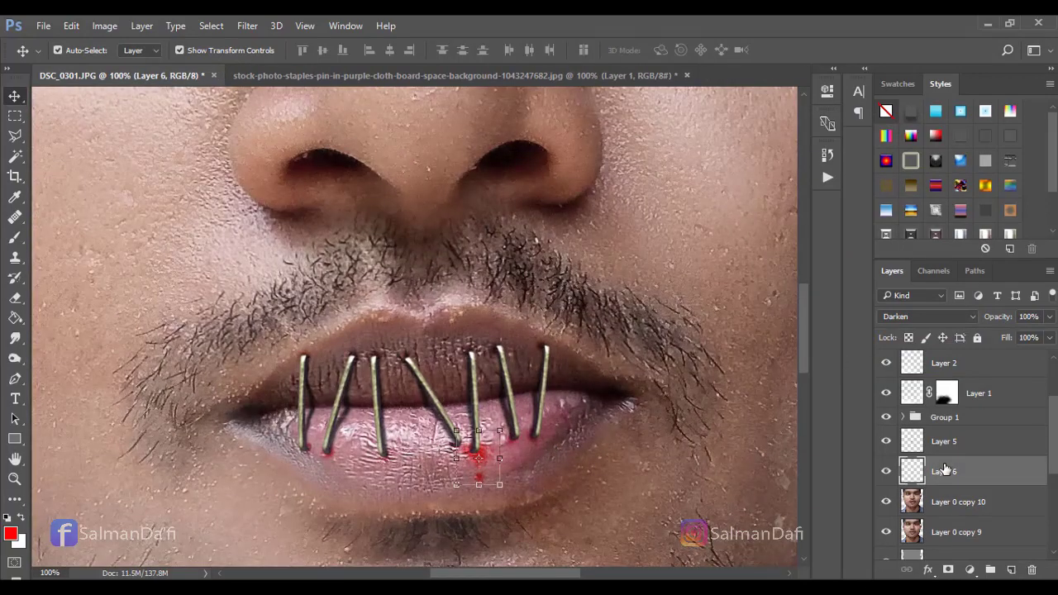
pyautogui.rightClick(949, 470)
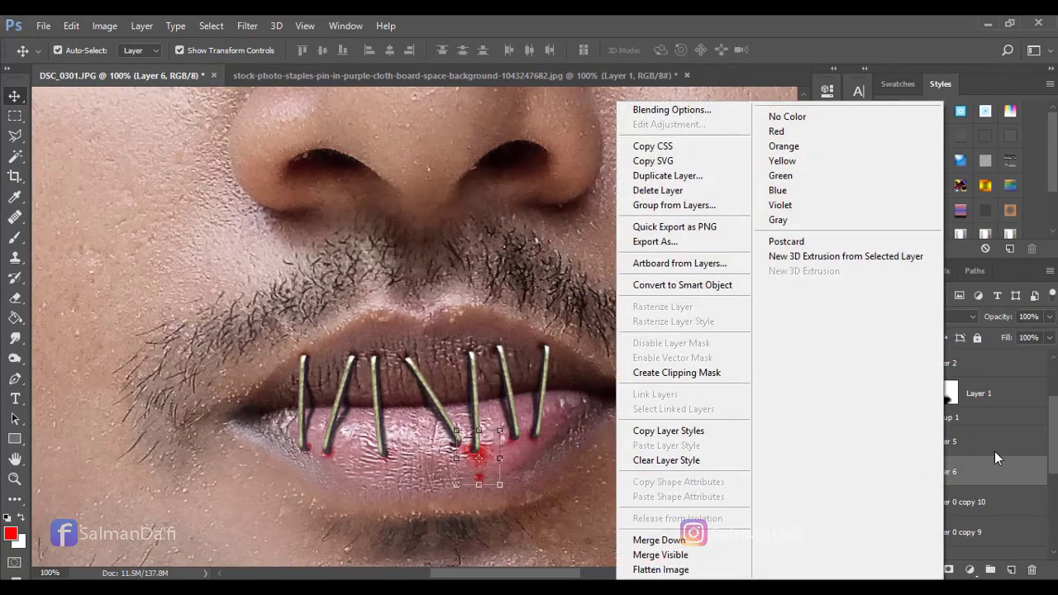
pyautogui.click(996, 460)
pyautogui.click(953, 318)
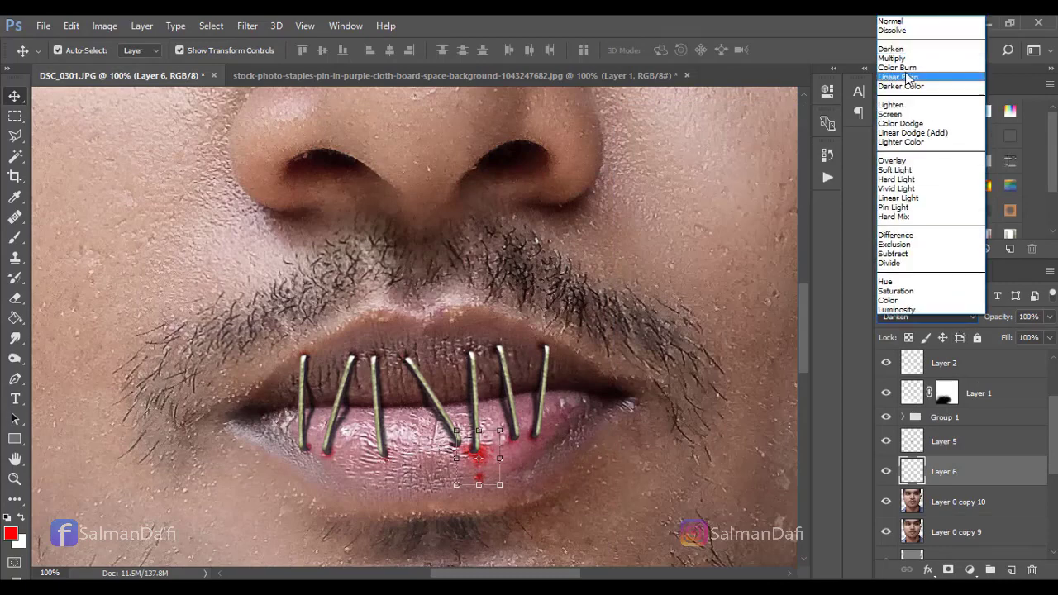
pyautogui.click(903, 59)
pyautogui.press('Up')
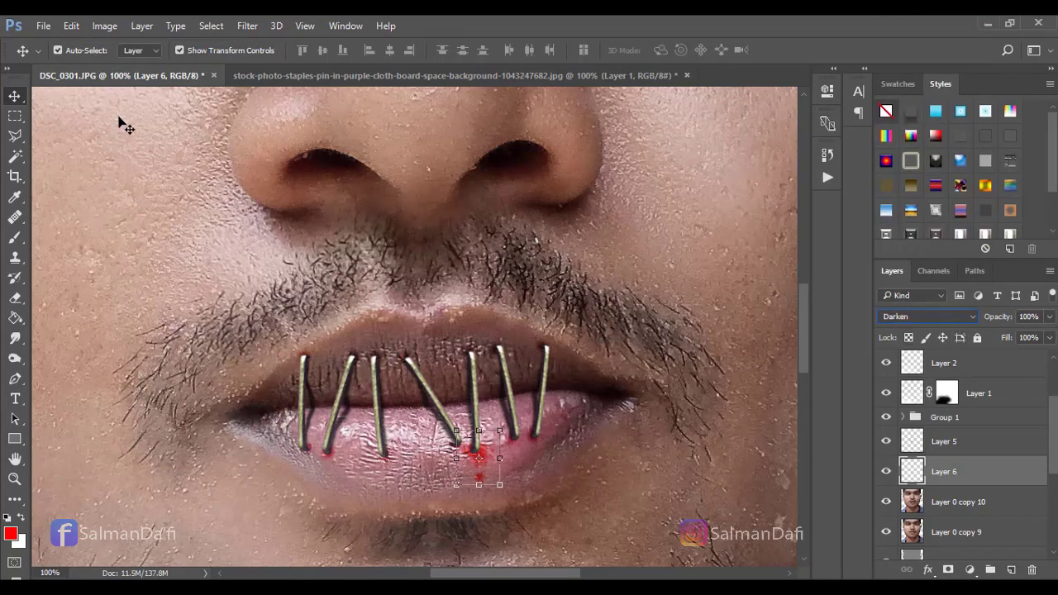
# - Reduce the saturation of the red splatter on Layer 6 to about -49 with a Hue/Saturation adjustment
pyautogui.click(104, 25)
pyautogui.moveTo(133, 47)
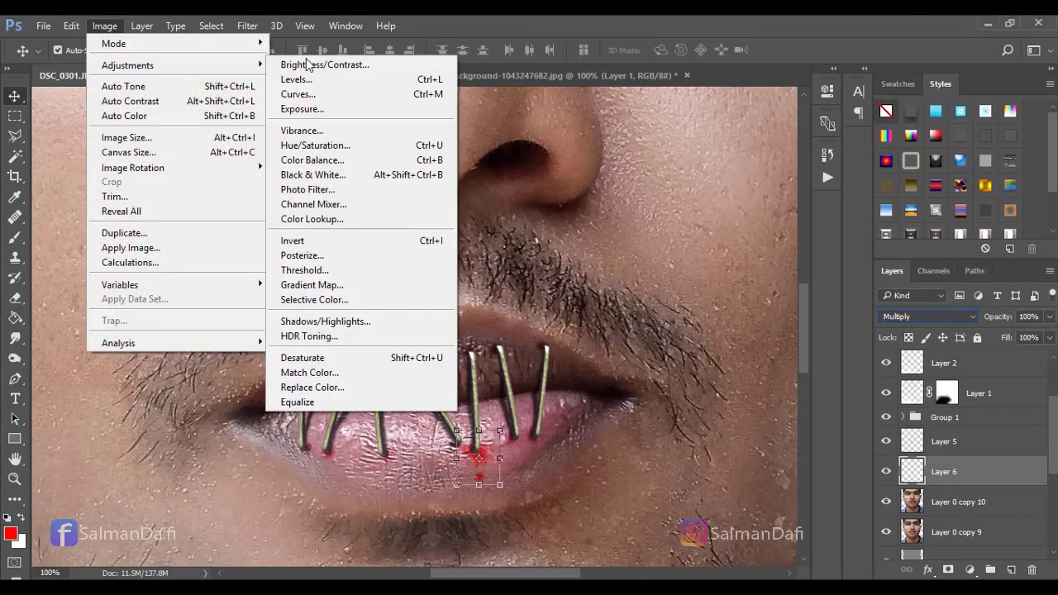
pyautogui.click(336, 145)
pyautogui.moveTo(768, 263); pyautogui.dragTo(738, 265)
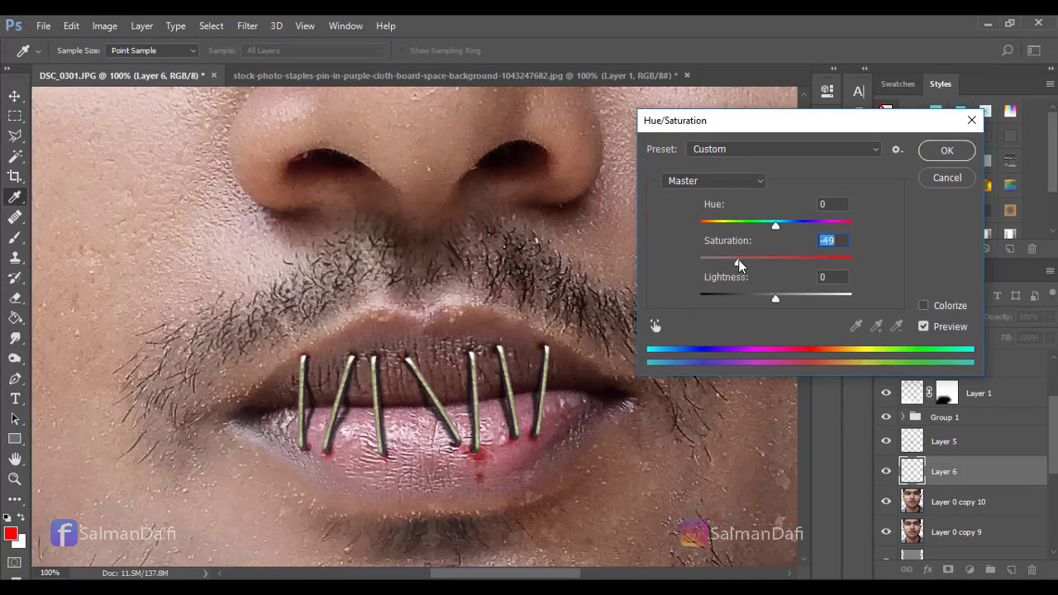
pyautogui.click(946, 150)
# - Try to strengthen the red splatter by duplicating Layer 6, and delete the duplicate after viewing the whole face
pyautogui.hotkey('ctrl', 'j')
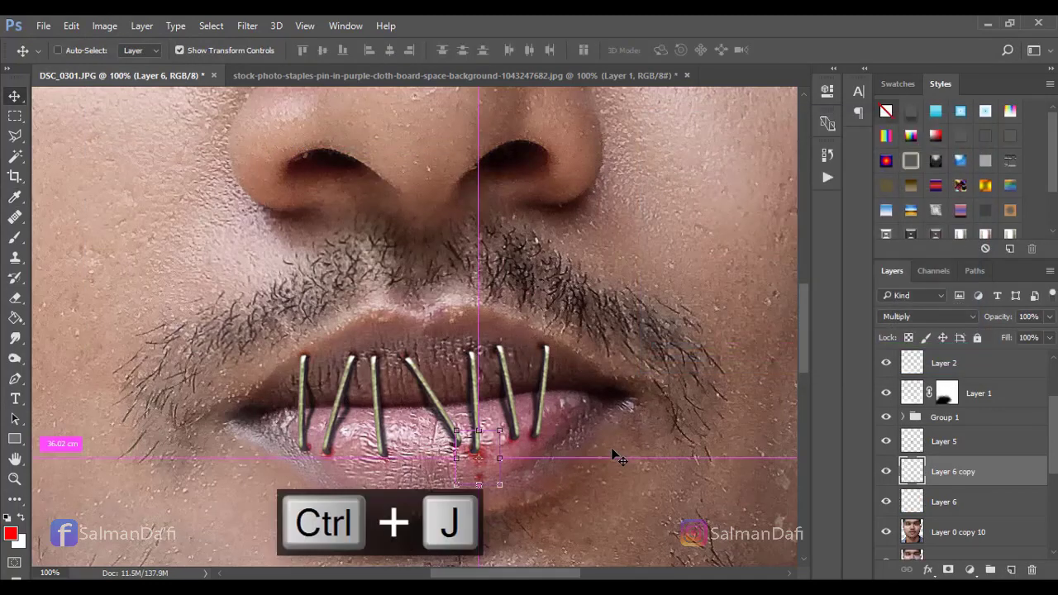
pyautogui.hotkey('ctrl', '-')
pyautogui.hotkey('ctrl', '-')
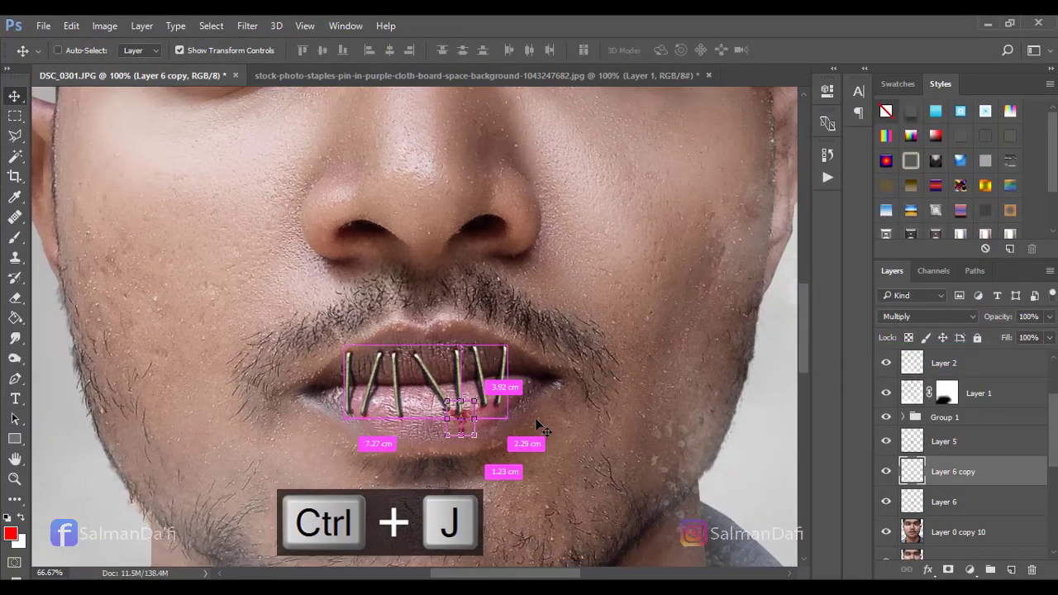
pyautogui.click(529, 439)
pyautogui.hotkey('ctrl', '-')
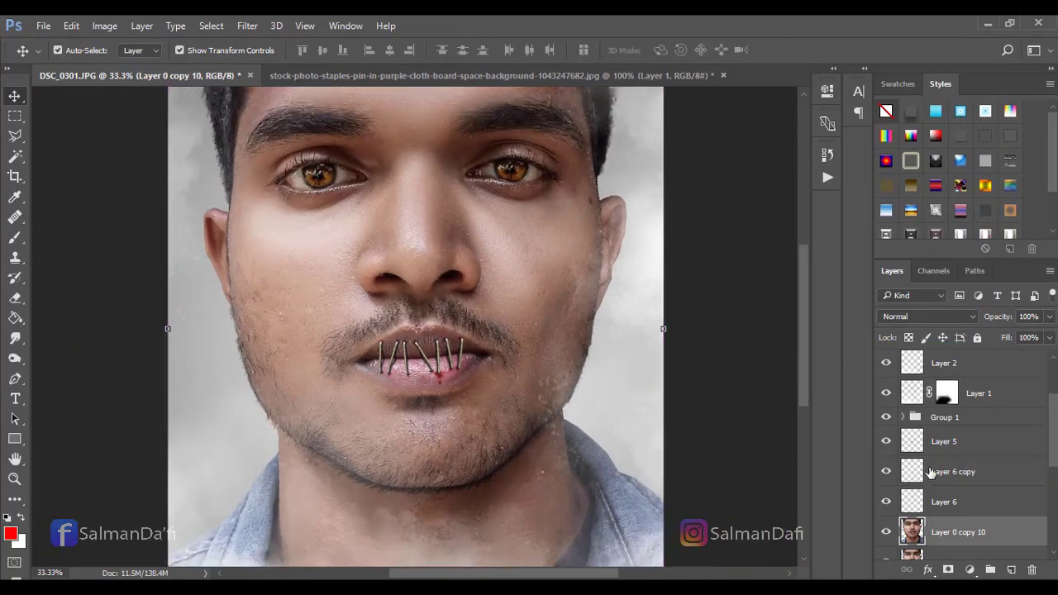
pyautogui.moveTo(951, 475); pyautogui.dragTo(1032, 570)
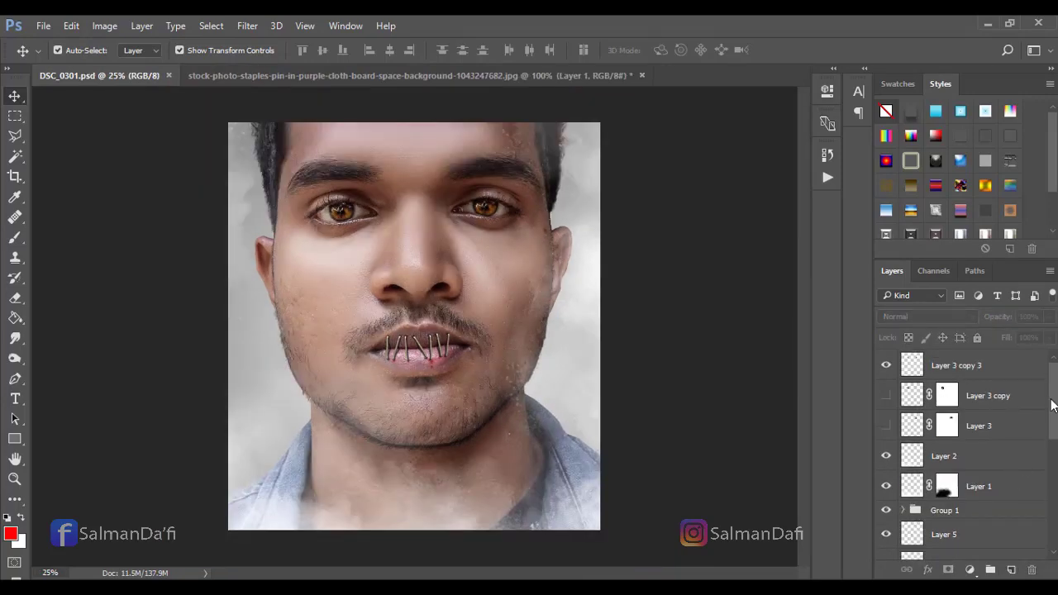
# - Add a new layer above Layer 0 copy 10 and stamp a large pure red splatter over the chin with the 1000 px brush
pyautogui.moveTo(1051, 405); pyautogui.dragTo(1052, 444)
pyautogui.click(983, 428)
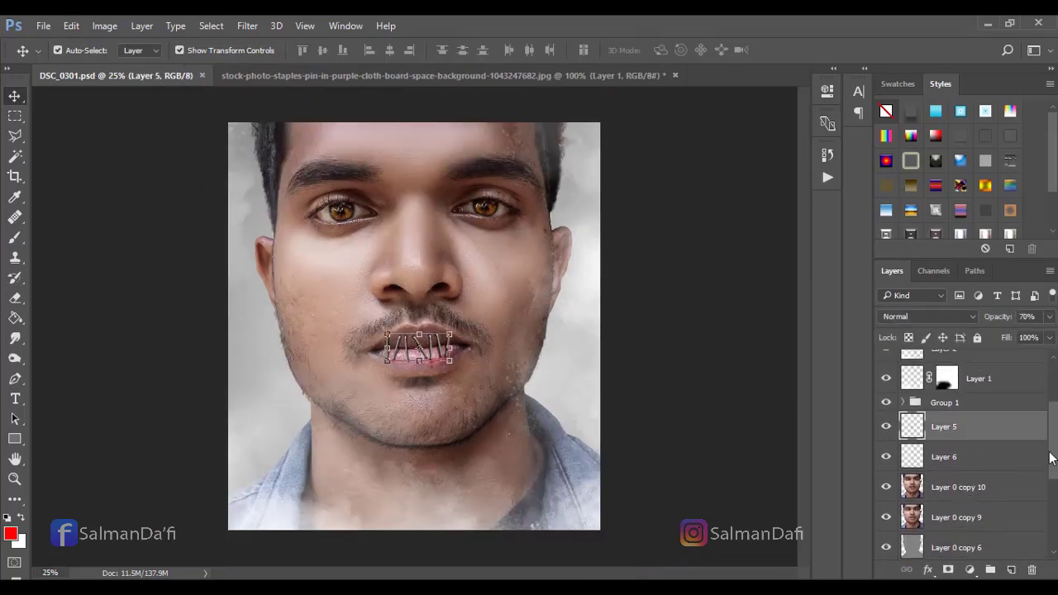
pyautogui.click(983, 487)
pyautogui.click(1011, 570)
pyautogui.click(15, 238)
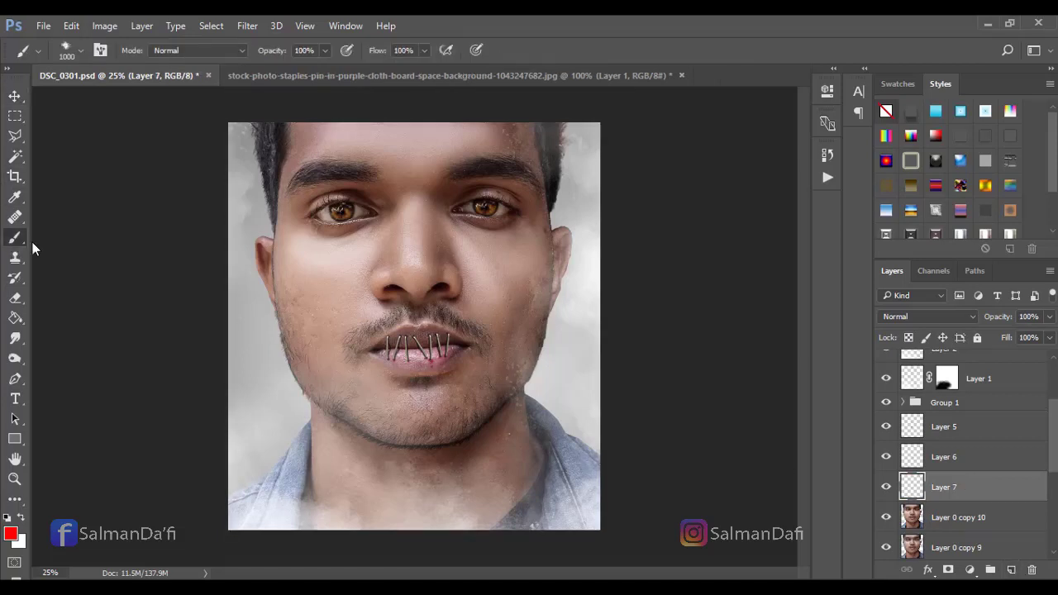
pyautogui.hotkey('ctrl', 'd')
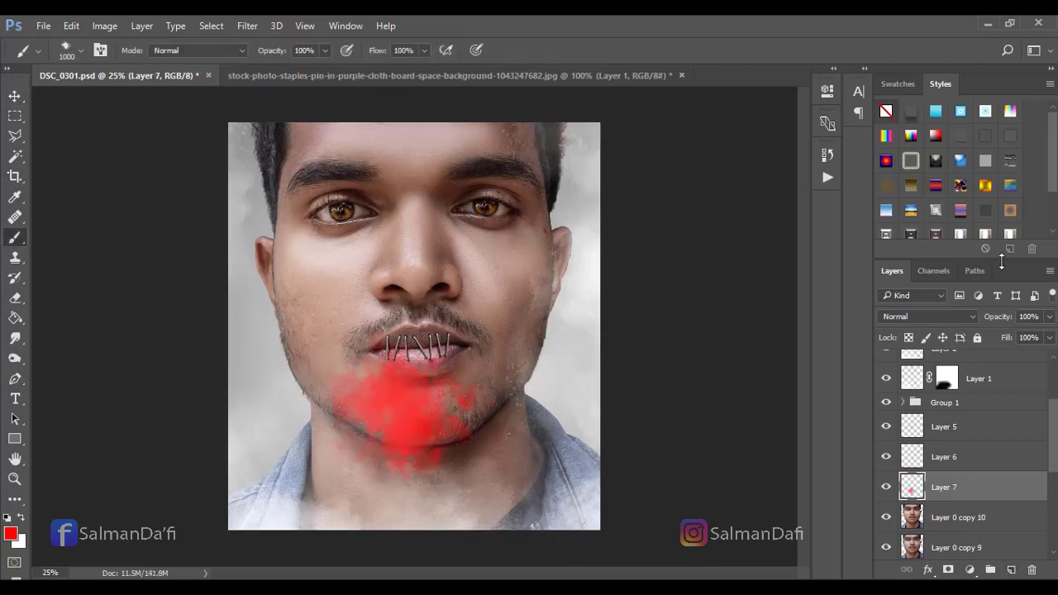
# - Set the chin splatter on Layer 7 to Multiply blending and 44% opacity
pyautogui.click(928, 316)
pyautogui.click(922, 59)
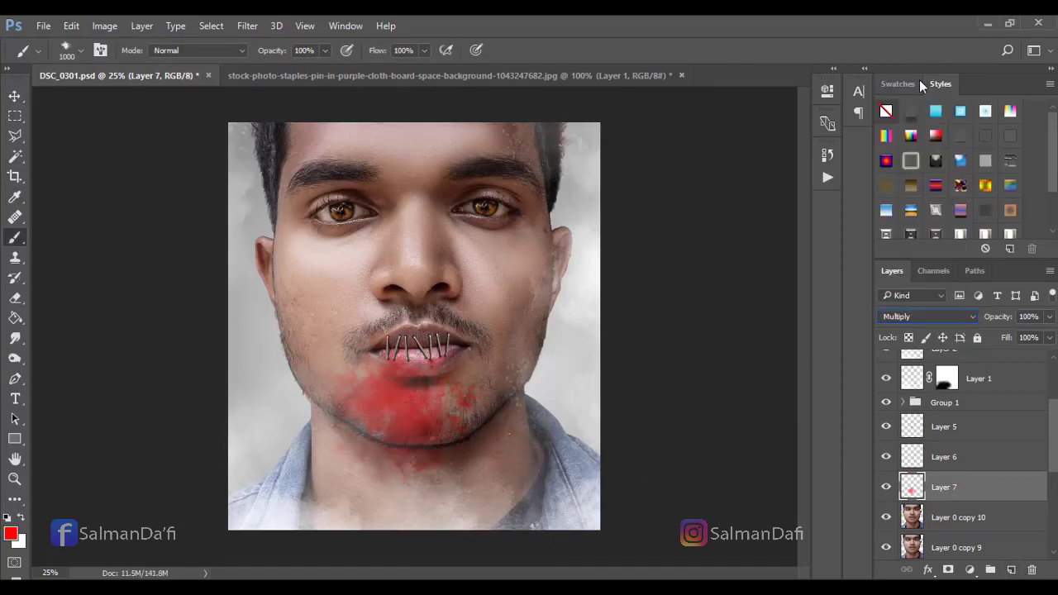
pyautogui.moveTo(1000, 317); pyautogui.dragTo(965, 314)
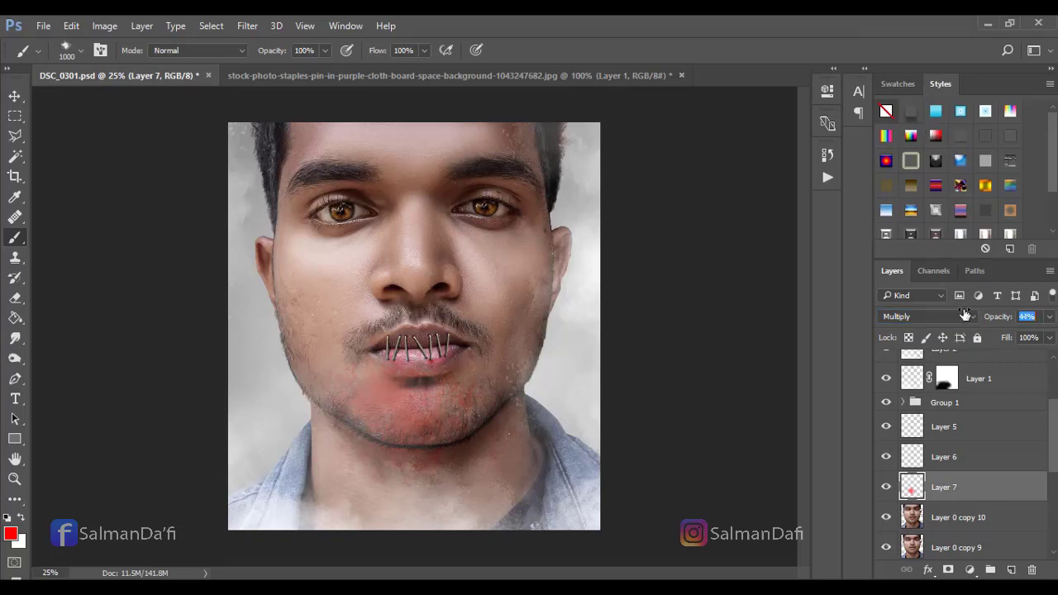
# - Rescale and reposition the red splatter over the chin, and fine-tune the opacity of Layer 7
pyautogui.click(15, 98)
pyautogui.moveTo(392, 400); pyautogui.dragTo(368, 396)
pyautogui.moveTo(480, 296); pyautogui.dragTo(456, 276)
pyautogui.moveTo(402, 406); pyautogui.dragTo(423, 407)
pyautogui.press('Return')
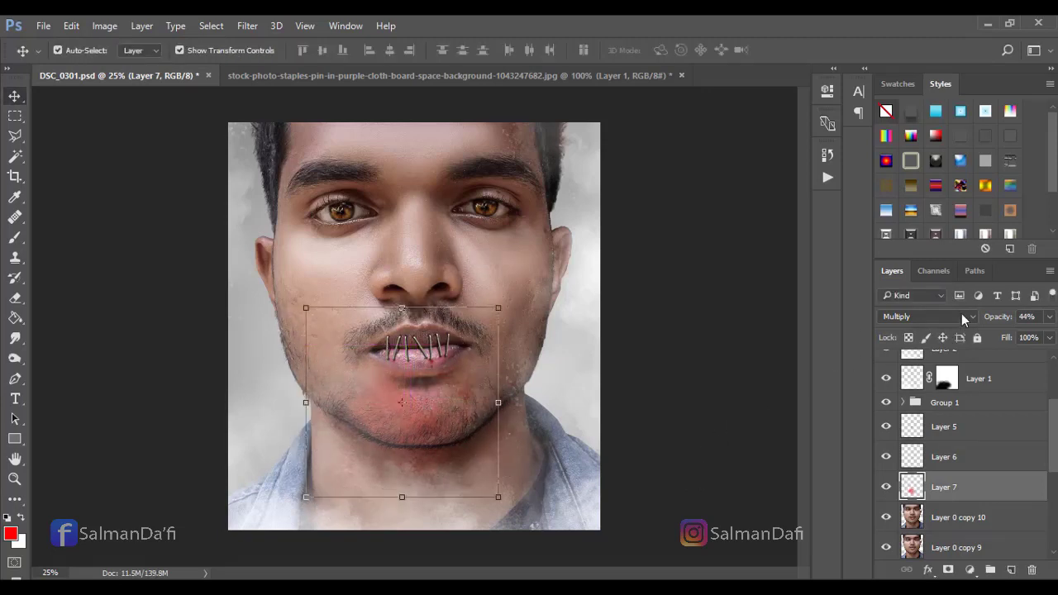
pyautogui.moveTo(999, 320); pyautogui.dragTo(995, 321)
pyautogui.click(681, 427)
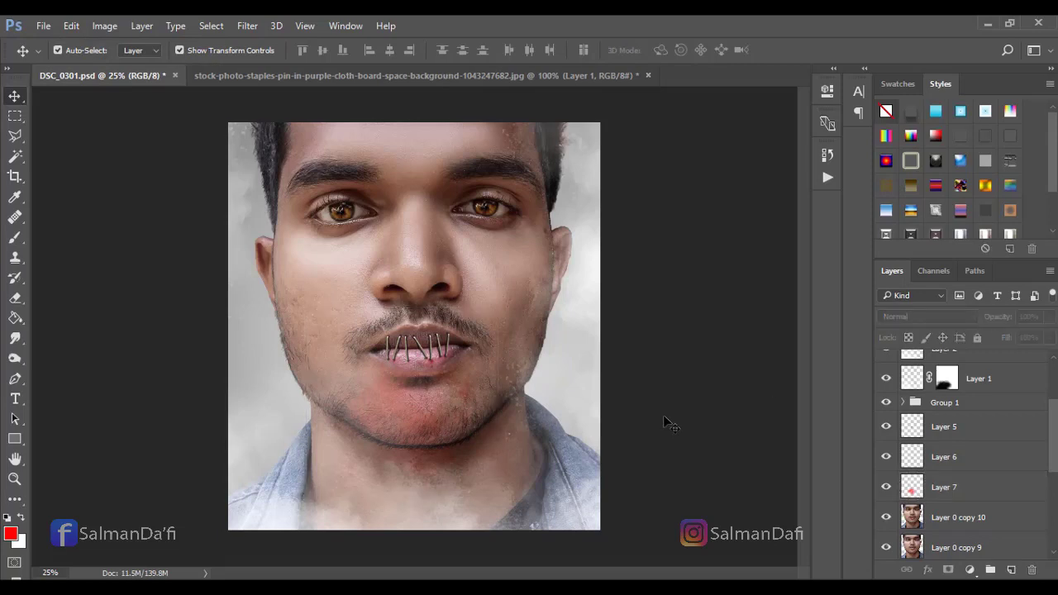
# - Compare the portrait with and without the red chin splatter on Layer 7
pyautogui.click(886, 488)
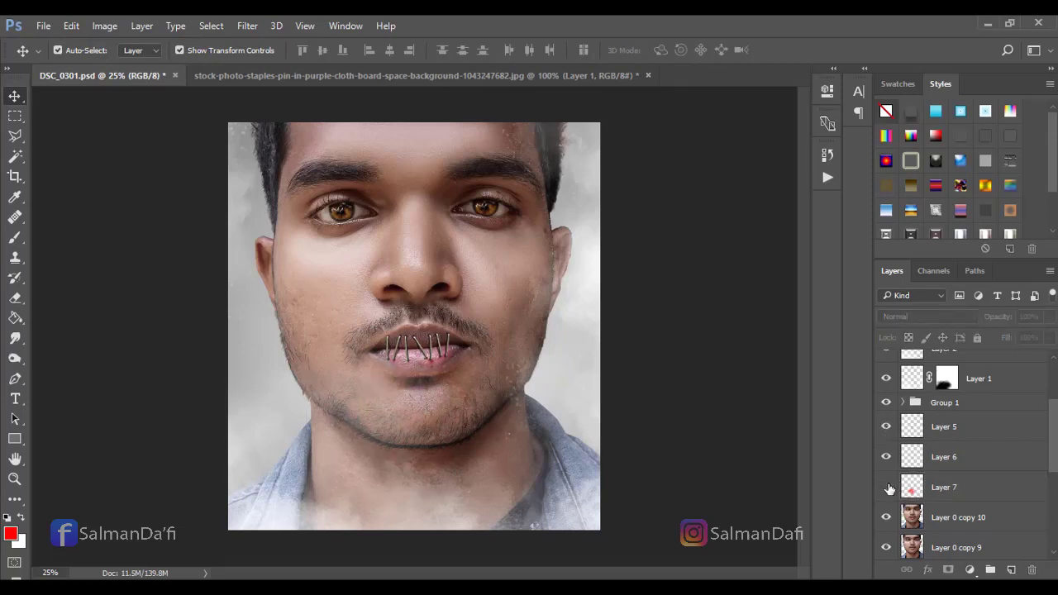
pyautogui.click(886, 488)
pyautogui.click(887, 489)
pyautogui.click(888, 489)
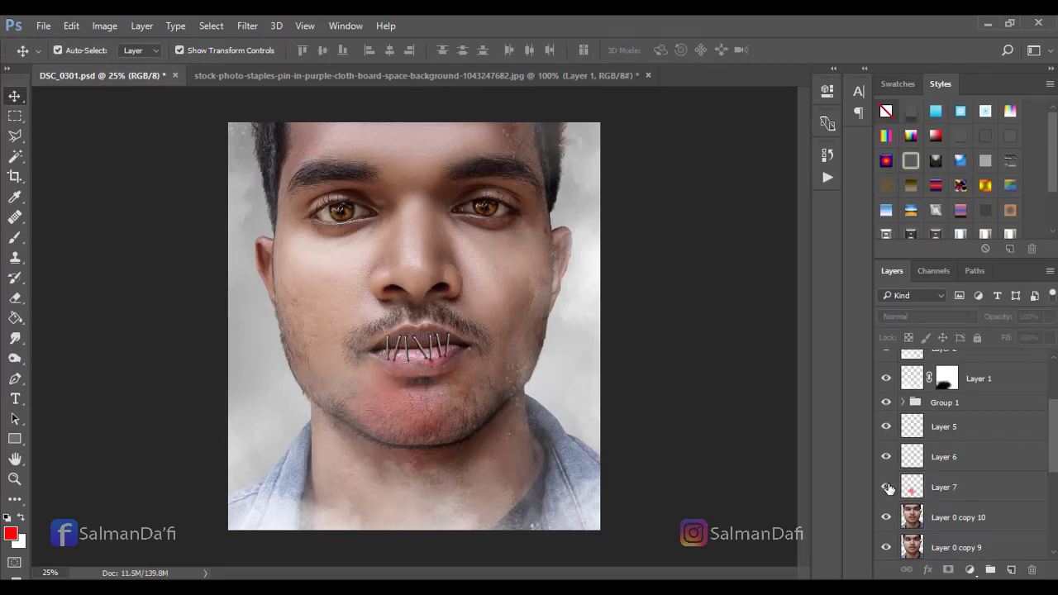
# - Duplicate the portrait layer Layer 0 copy 10
pyautogui.moveTo(1053, 442); pyautogui.dragTo(1053, 466)
pyautogui.click(1017, 449)
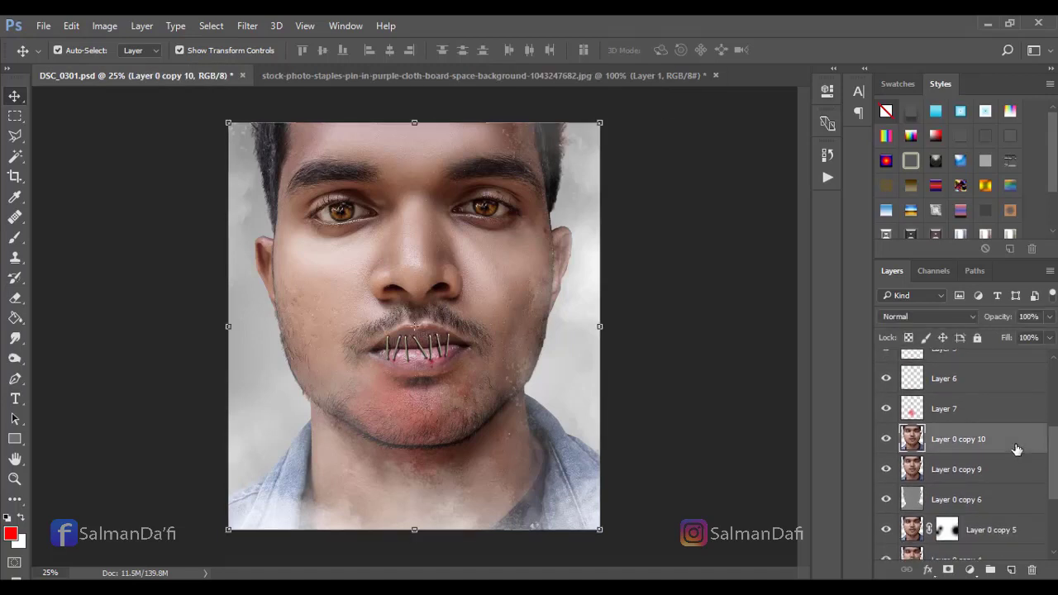
pyautogui.hotkey('ctrl', 'j')
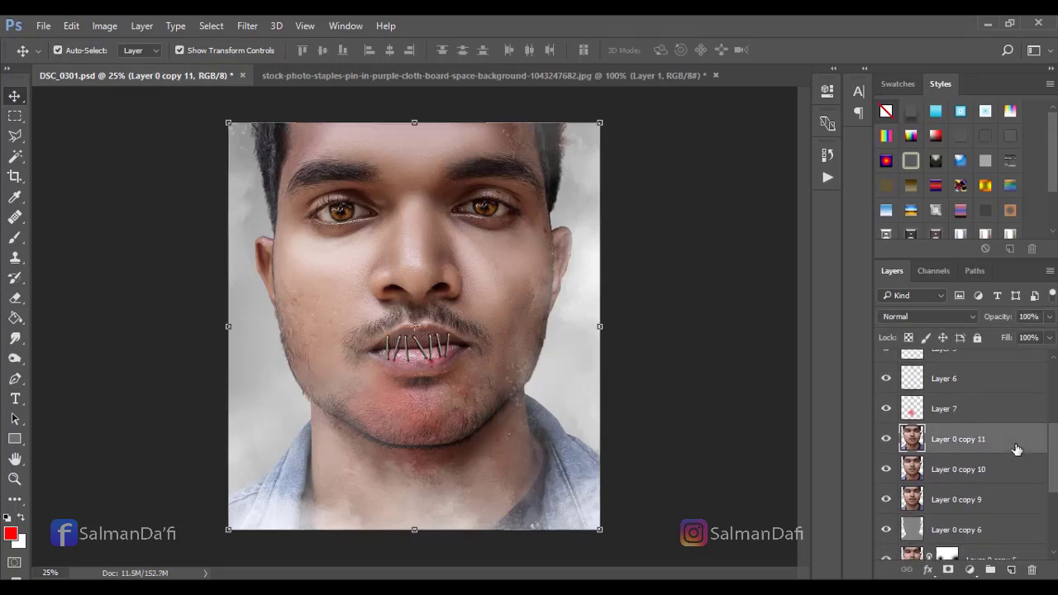
# - Apply an Iris Blur below 15 px to Layer 0 copy 11, with a tall focus ellipse around the face centred below the nose
pyautogui.click(235, 25)
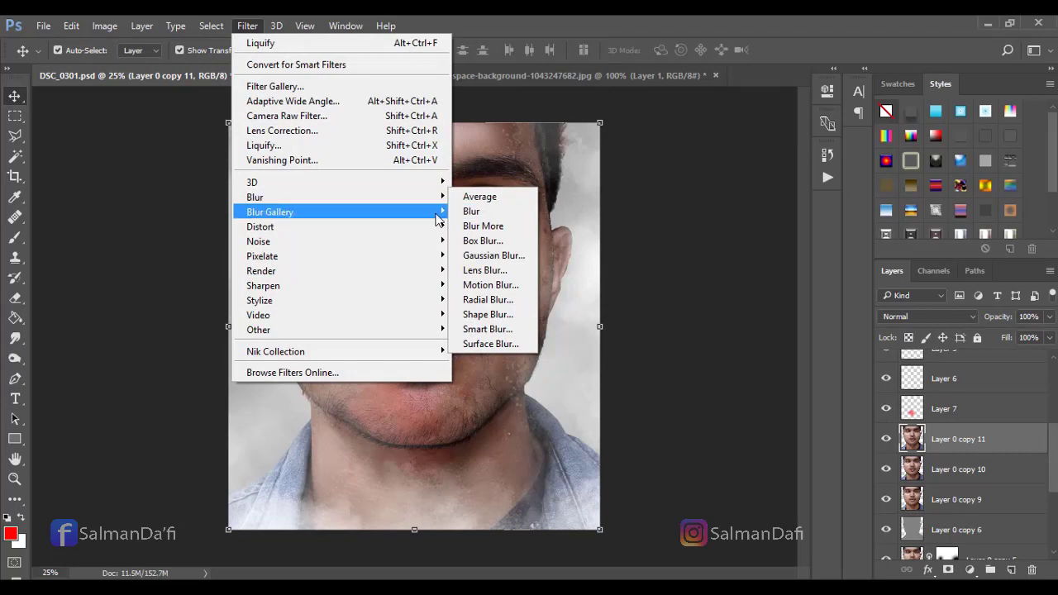
pyautogui.click(482, 225)
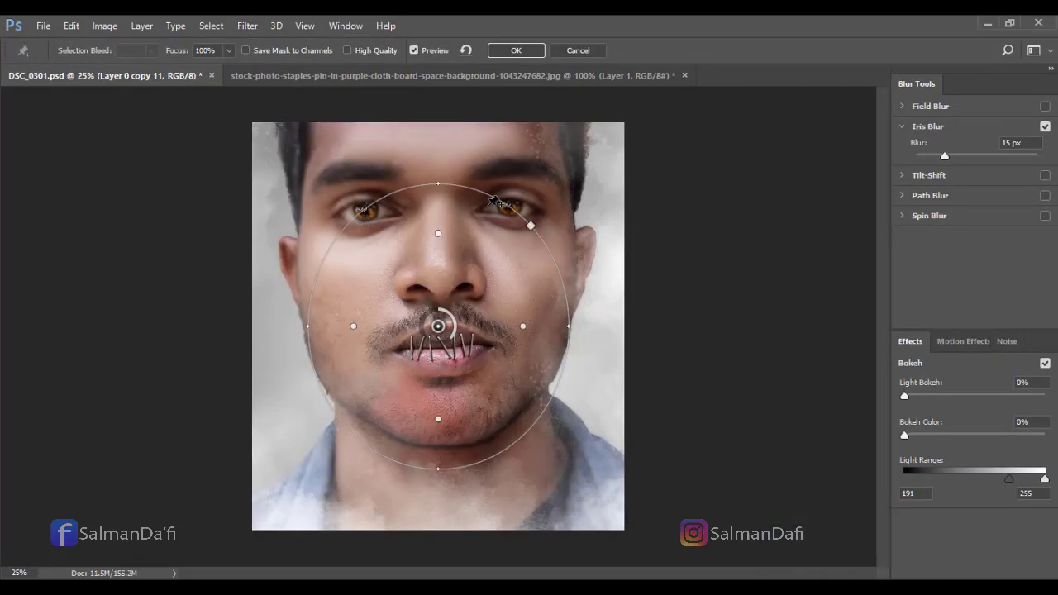
pyautogui.moveTo(487, 184); pyautogui.dragTo(435, 128)
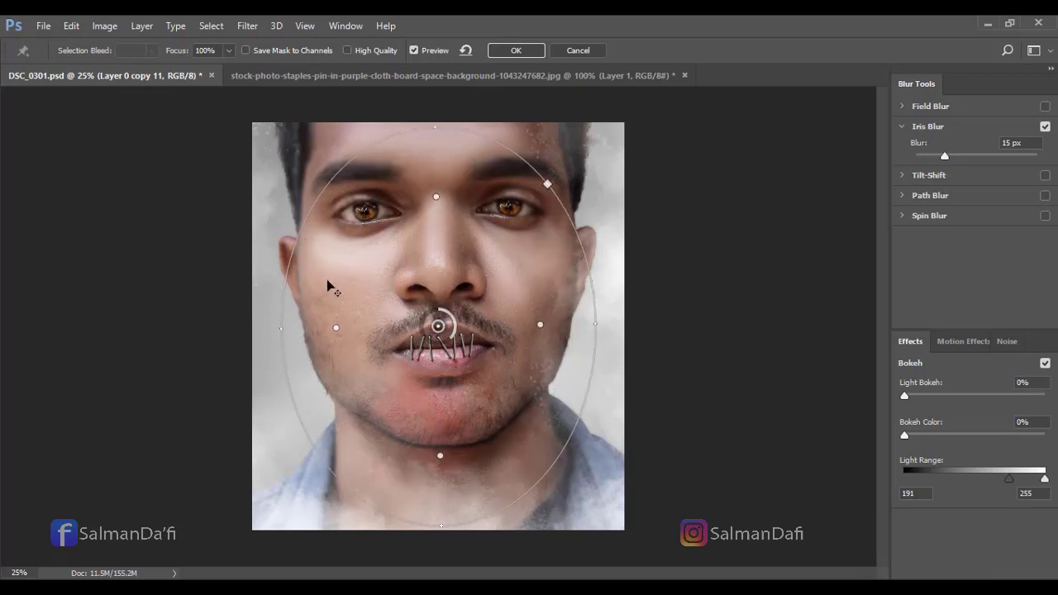
pyautogui.moveTo(283, 325)
pyautogui.mouseDown()
pyautogui.moveTo(307, 322)
pyautogui.moveTo(298, 314)
pyautogui.mouseUp()
pyautogui.moveTo(423, 525); pyautogui.dragTo(425, 504)
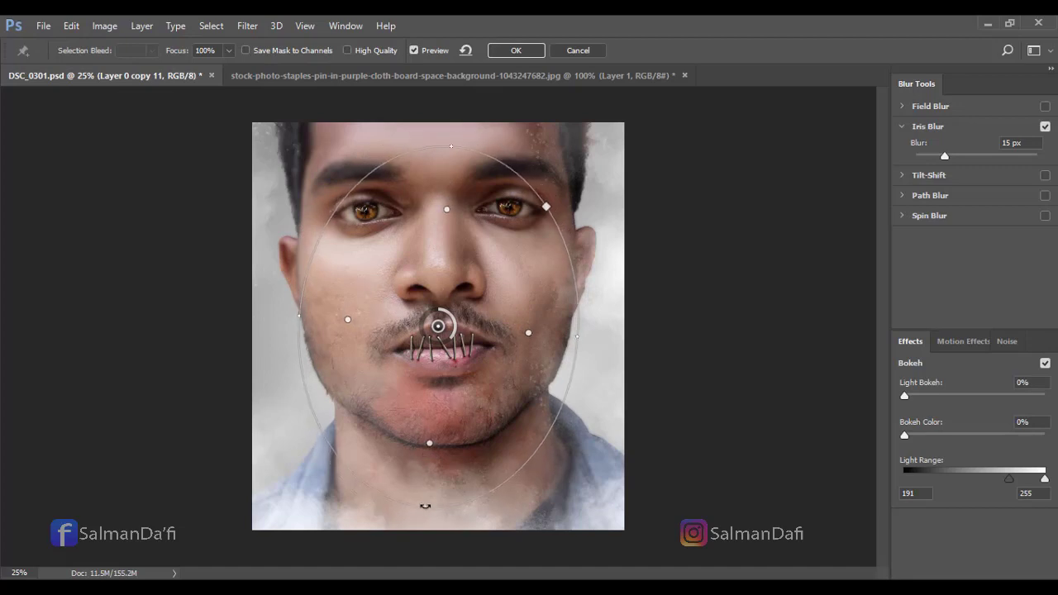
pyautogui.moveTo(440, 328); pyautogui.dragTo(450, 244)
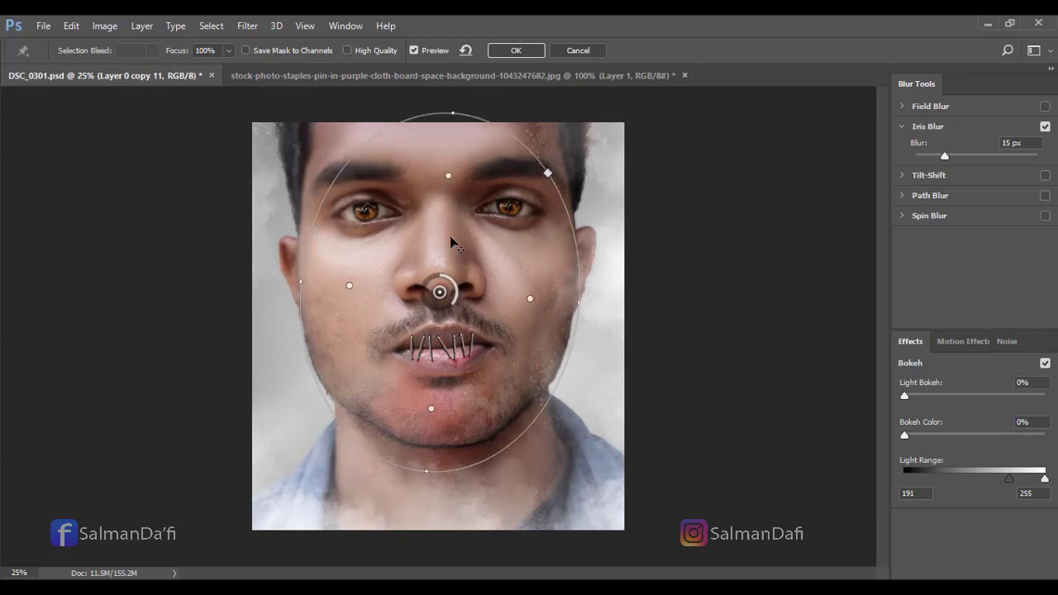
pyautogui.moveTo(583, 296); pyautogui.dragTo(566, 295)
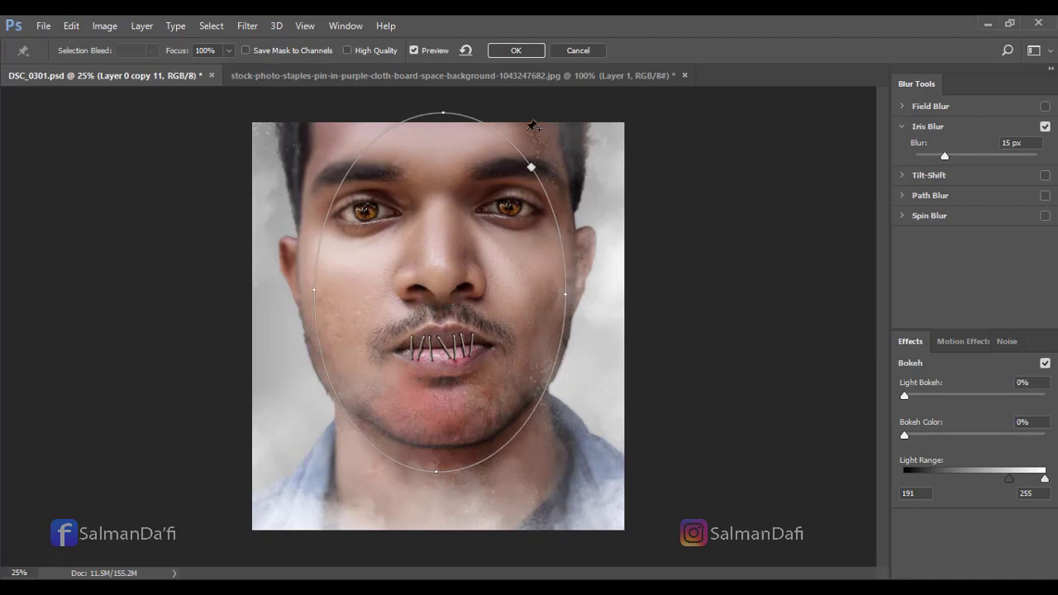
pyautogui.moveTo(535, 171); pyautogui.dragTo(541, 162)
pyautogui.moveTo(944, 155)
pyautogui.mouseDown()
pyautogui.moveTo(903, 157)
pyautogui.moveTo(950, 156)
pyautogui.moveTo(937, 156)
pyautogui.mouseUp()
pyautogui.click(536, 52)
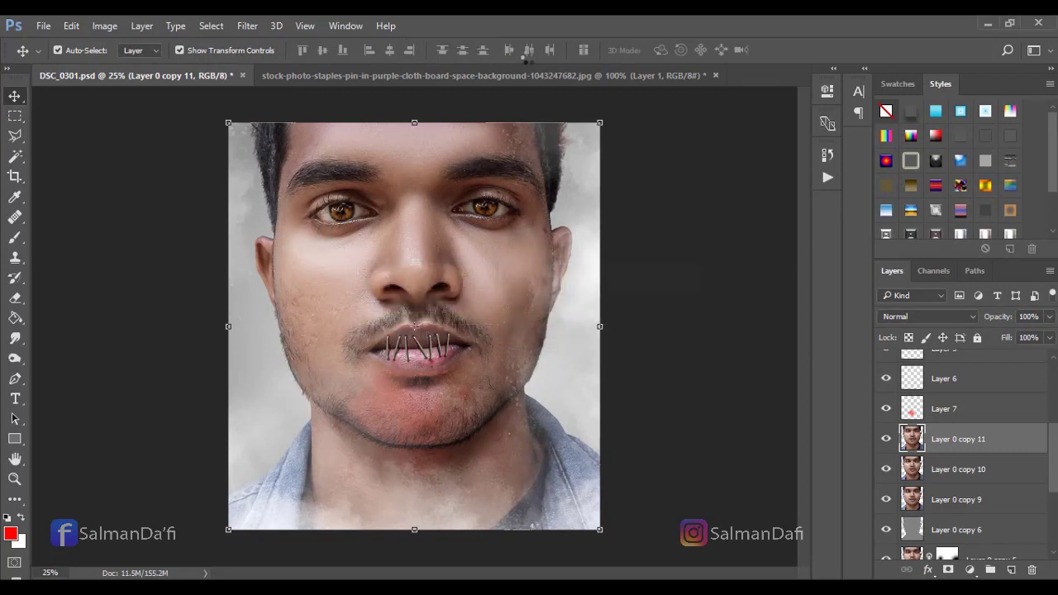
# - Compare the portrait with and without the blurred Layer 0 copy 11
pyautogui.click(887, 439)
pyautogui.click(886, 439)
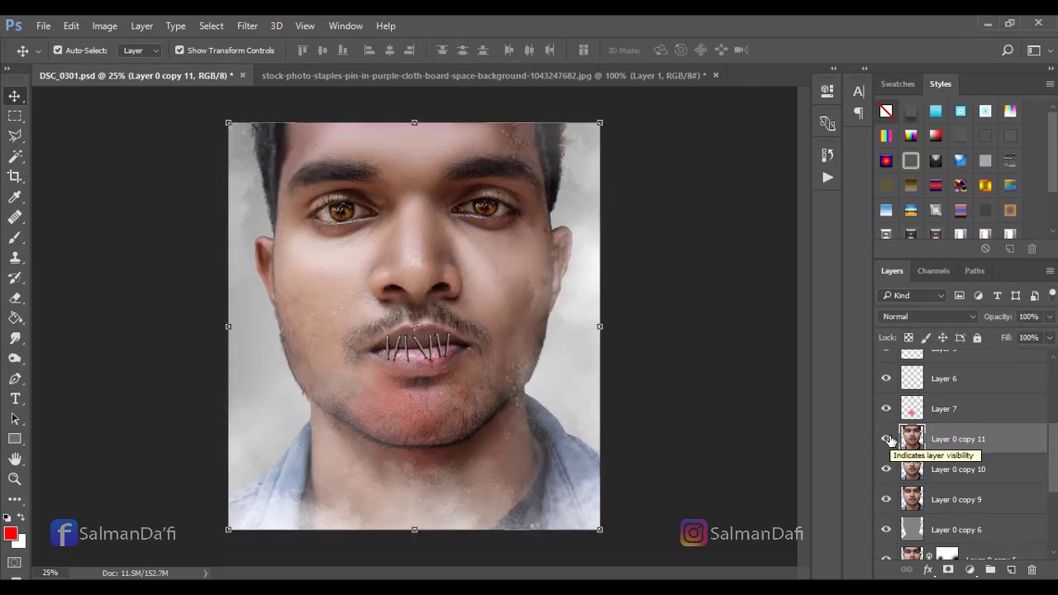
pyautogui.click(887, 439)
pyautogui.click(887, 439)
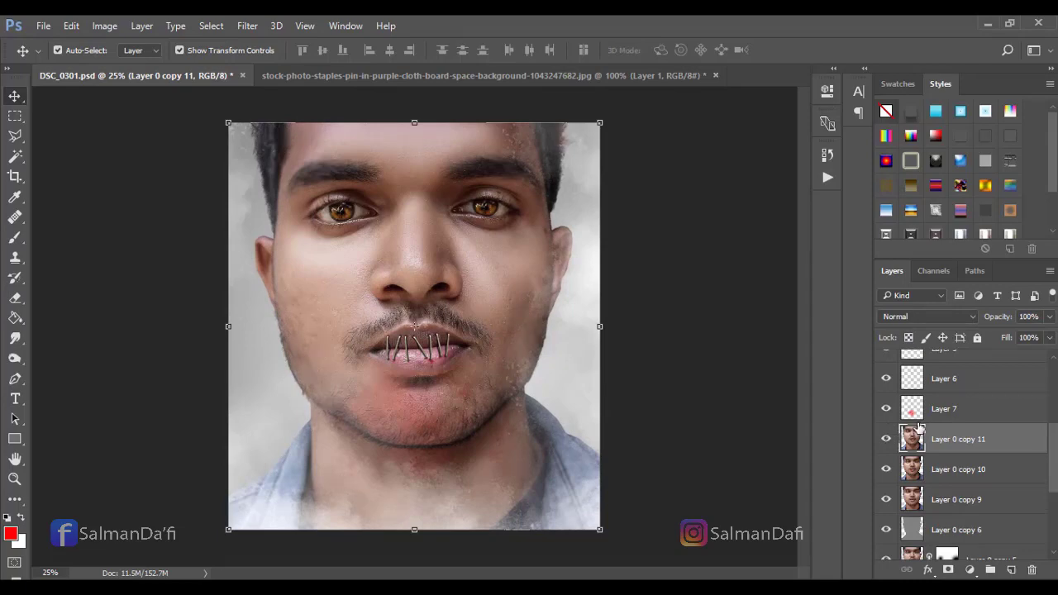
# - Darken the irises on Layer 3 copy 3 with a Brightness/Contrast adjustment, setting the brightness to about -60
pyautogui.scroll(5, 950, 397)
pyautogui.click(985, 371)
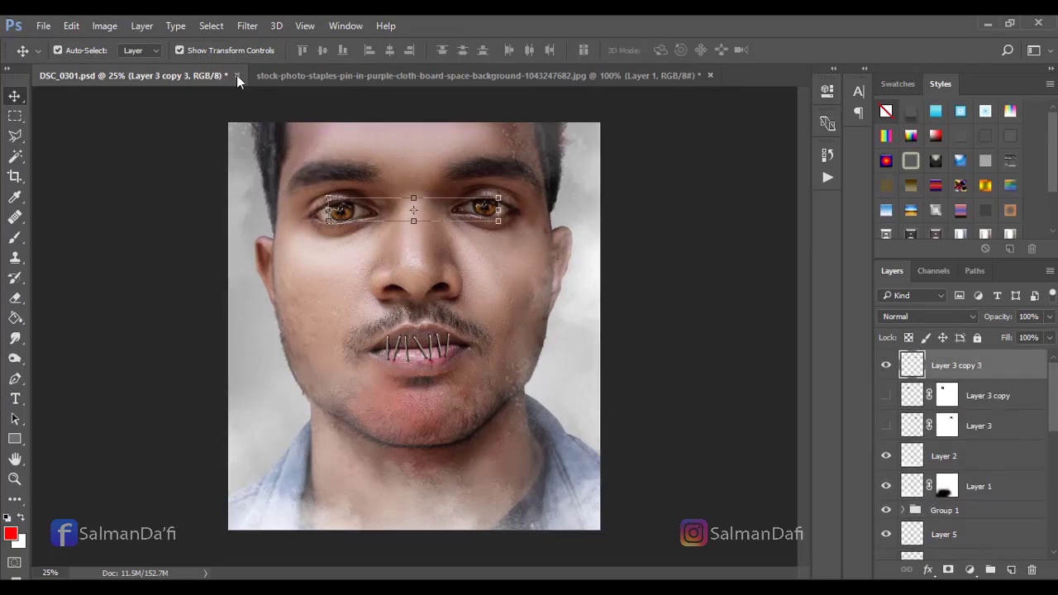
pyautogui.click(104, 26)
pyautogui.moveTo(124, 67)
pyautogui.click(314, 67)
pyautogui.moveTo(778, 140); pyautogui.dragTo(749, 143)
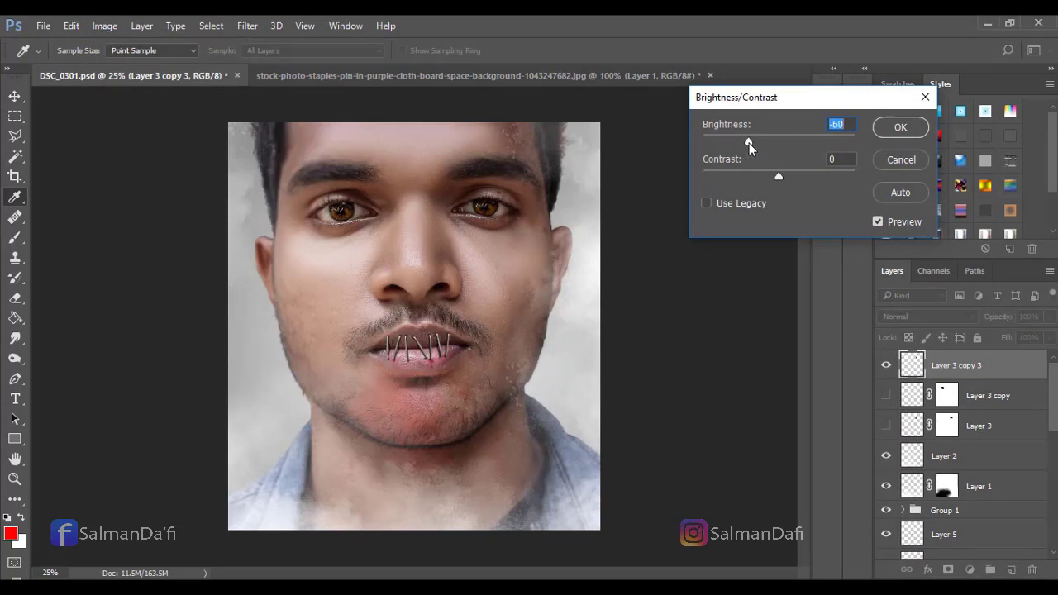
pyautogui.click(891, 128)
# - Undo and redo the last change to compare the portrait, and leave no layer selected
pyautogui.press('v')
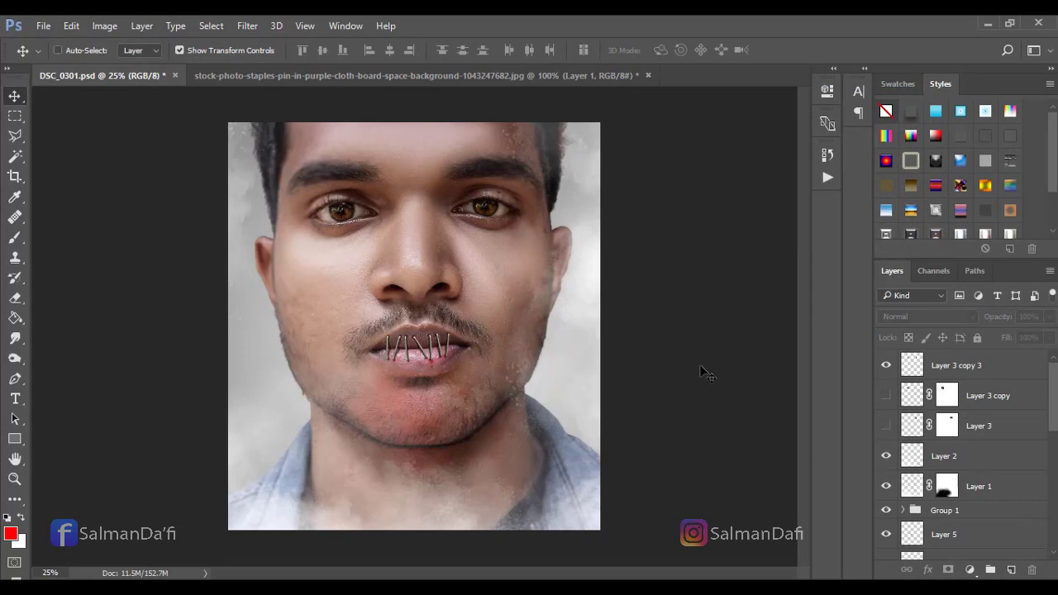
pyautogui.hotkey('ctrl', 'z')
pyautogui.hotkey('ctrl', 'z')
pyautogui.hotkey('ctrl', 'z')
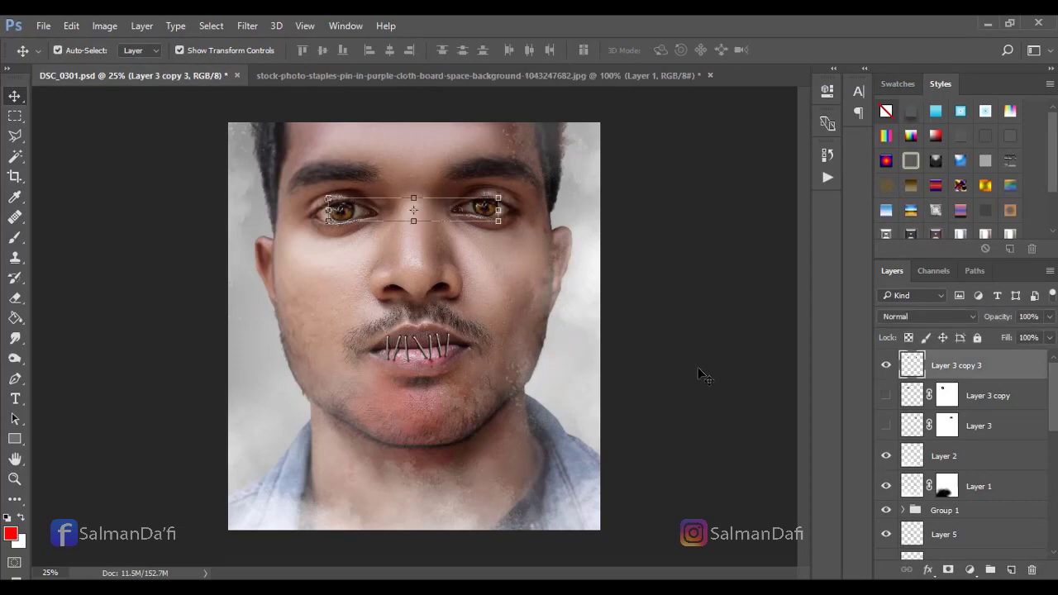
pyautogui.keyDown('ctrl'); pyautogui.click(699, 375); pyautogui.keyUp('ctrl')
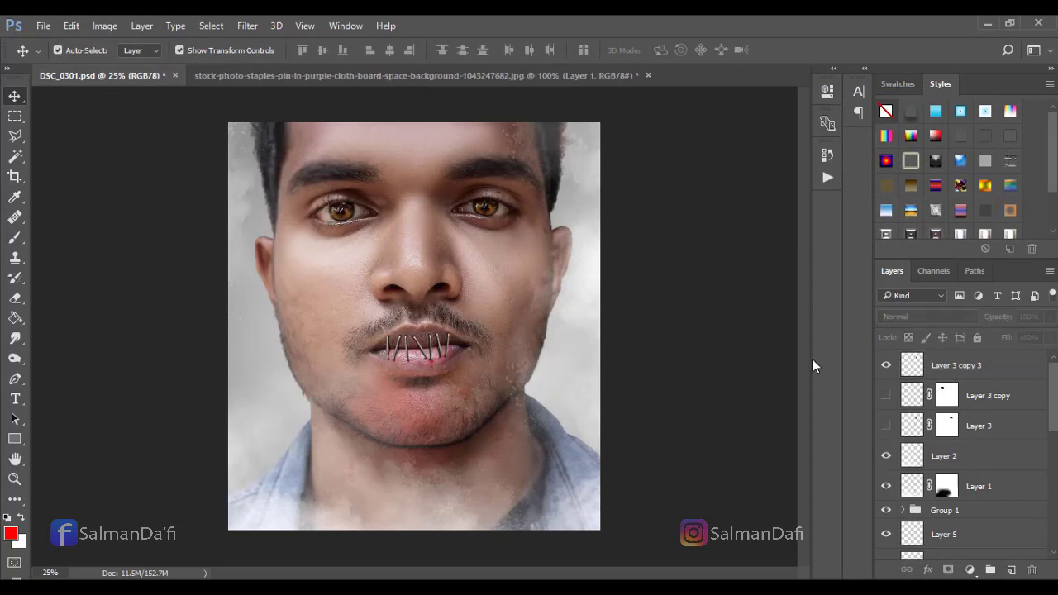